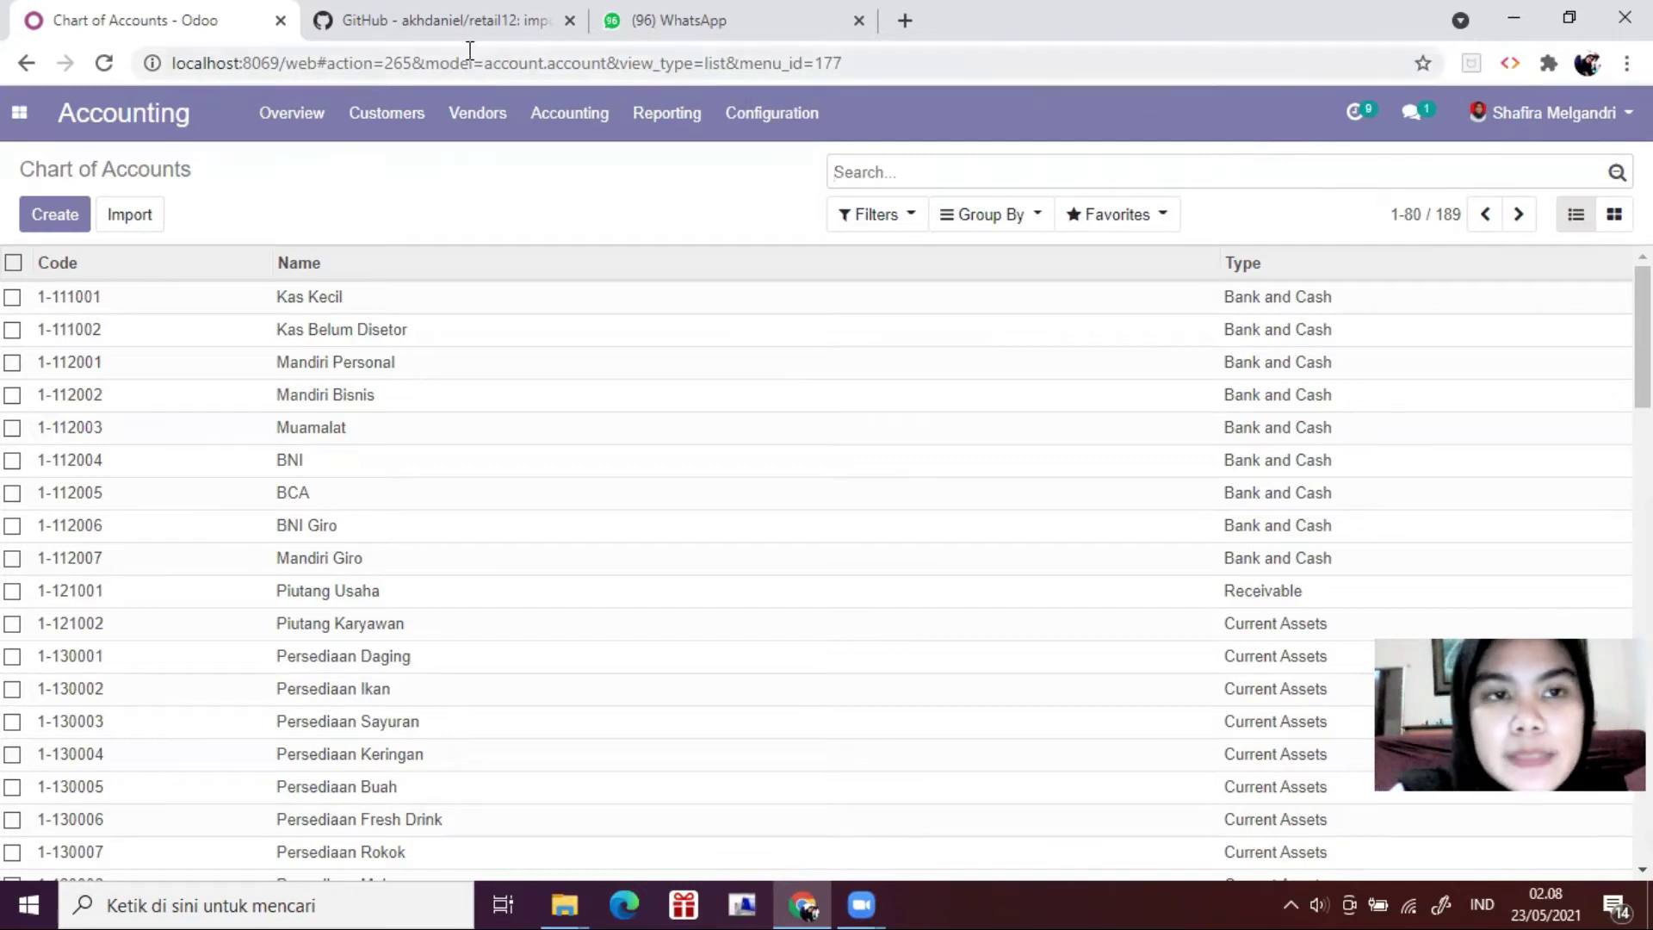
Step: Check the 02 import.bank.csv file in the GitHub repository, and open the Banks list in the Contacts configuration
{"action": "key", "text": "ctrl+Tab"}
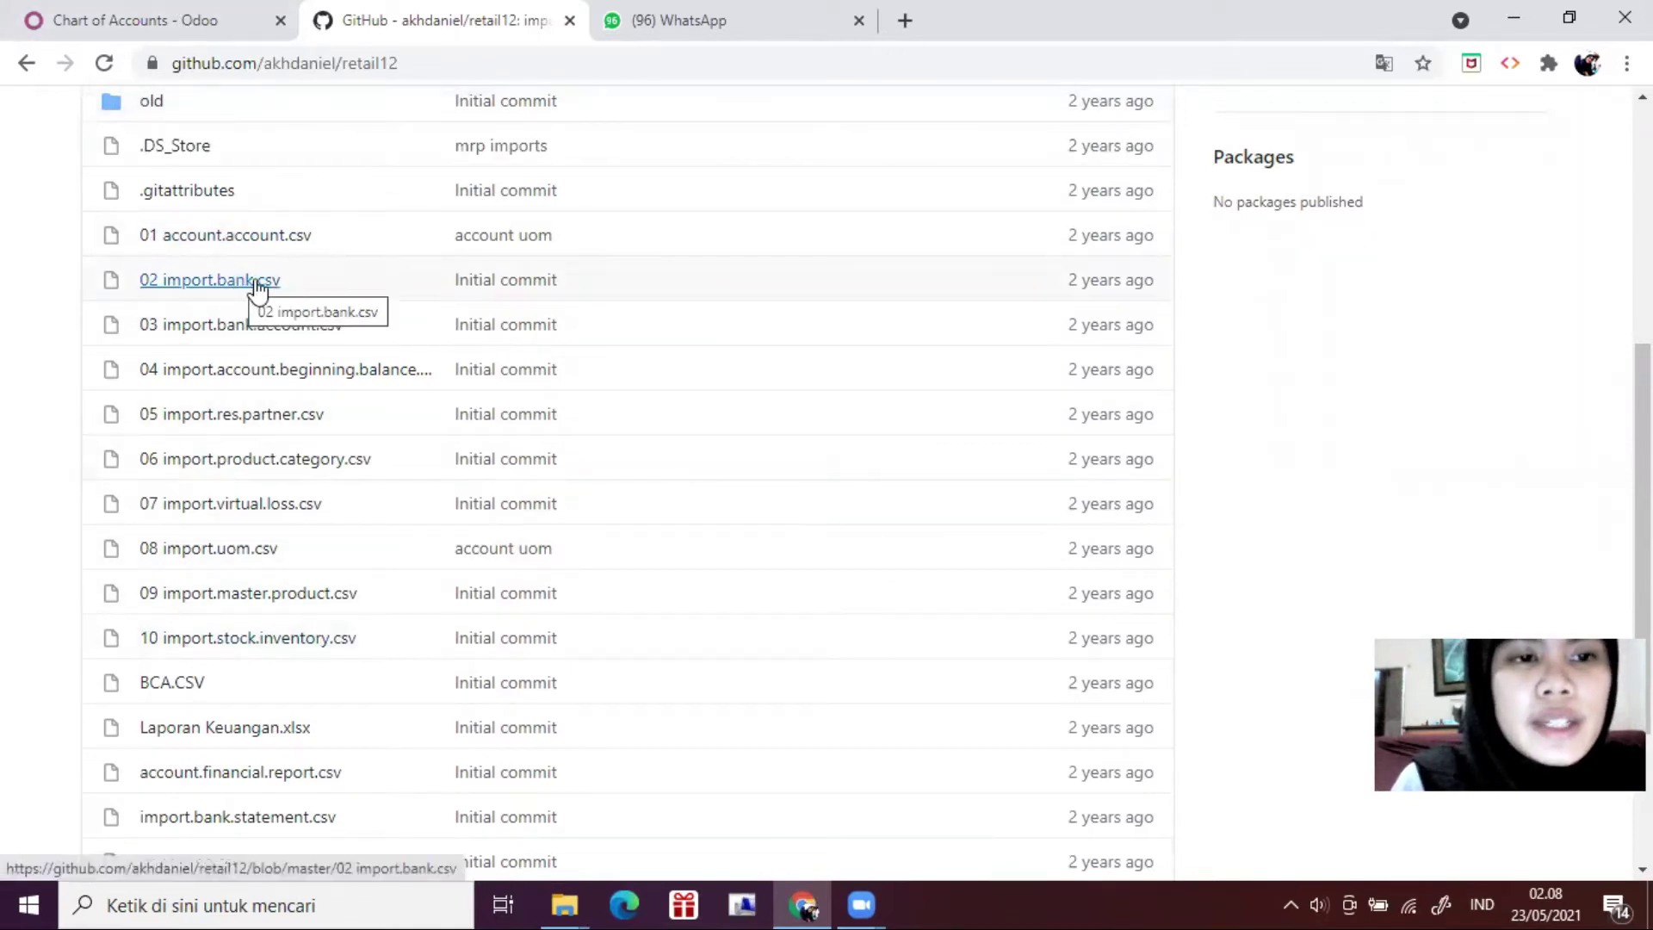
{"action": "left_click", "coordinate": [136, 23]}
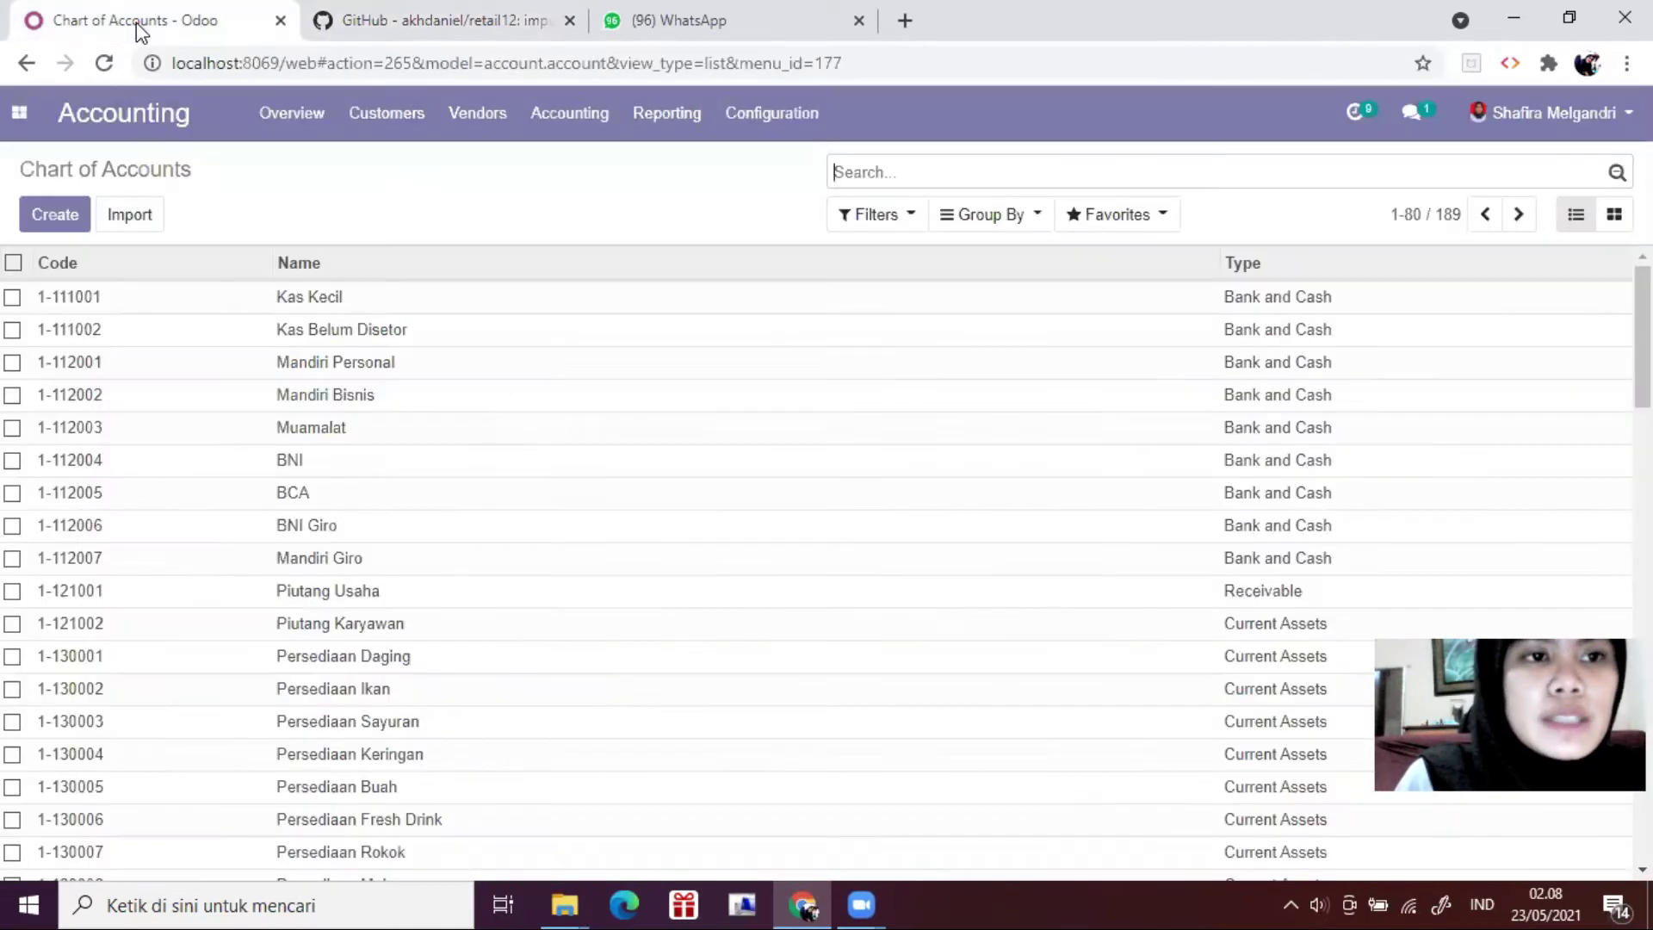
{"action": "left_click", "coordinate": [19, 112]}
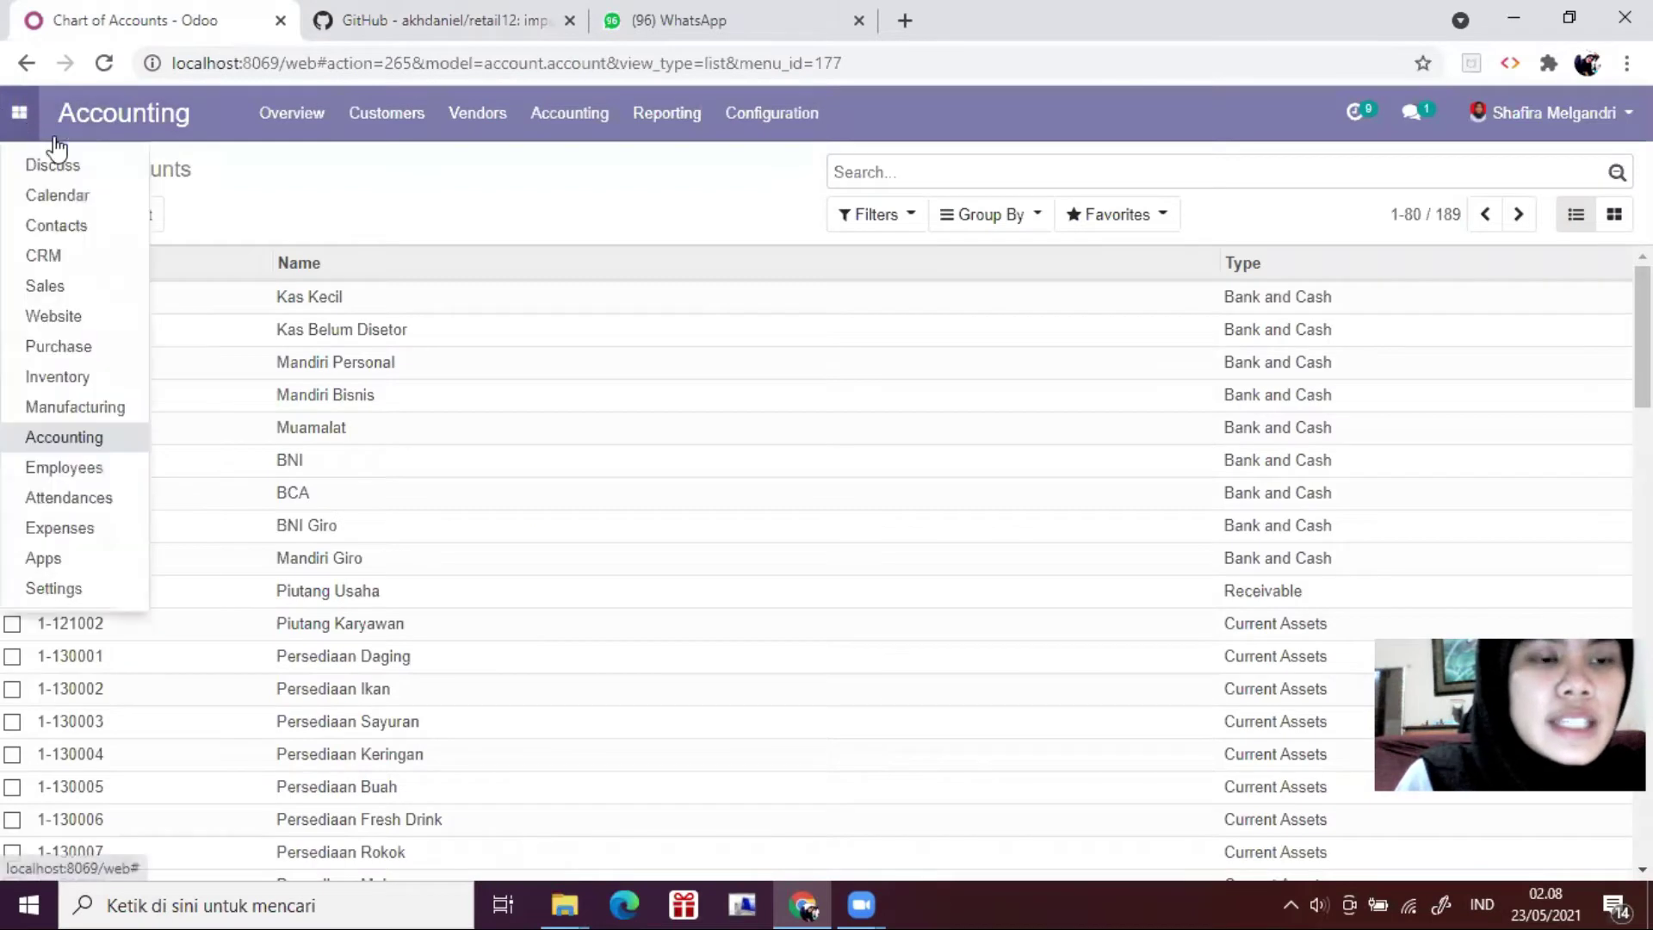
{"action": "left_click", "coordinate": [93, 223]}
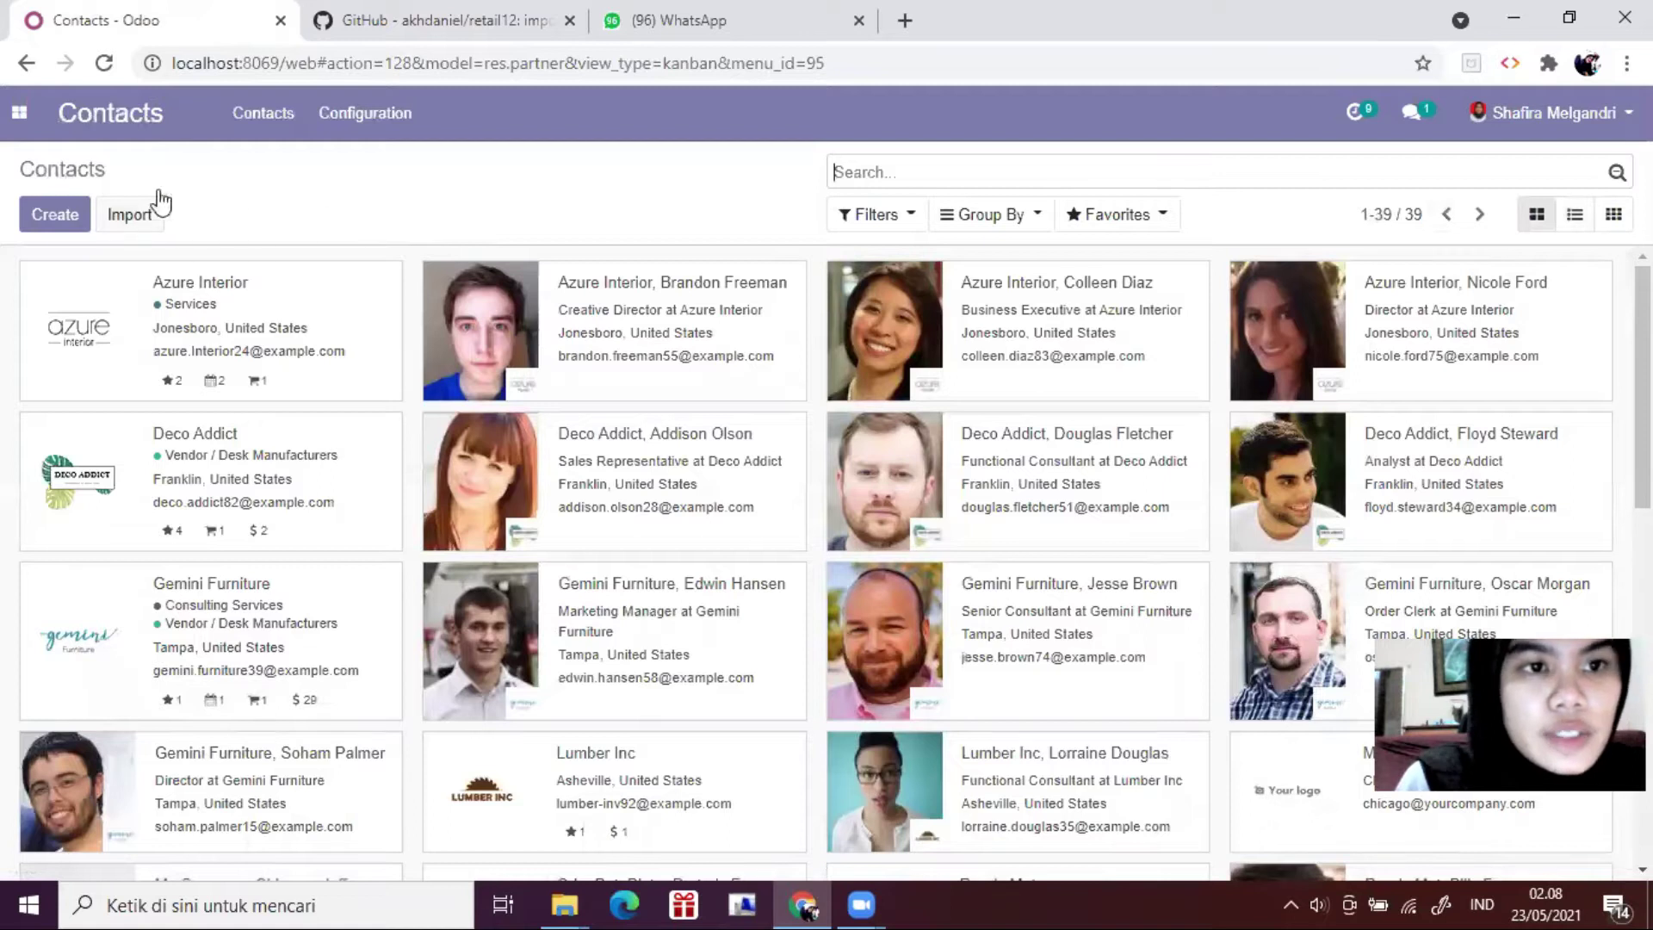
{"action": "left_click", "coordinate": [365, 120]}
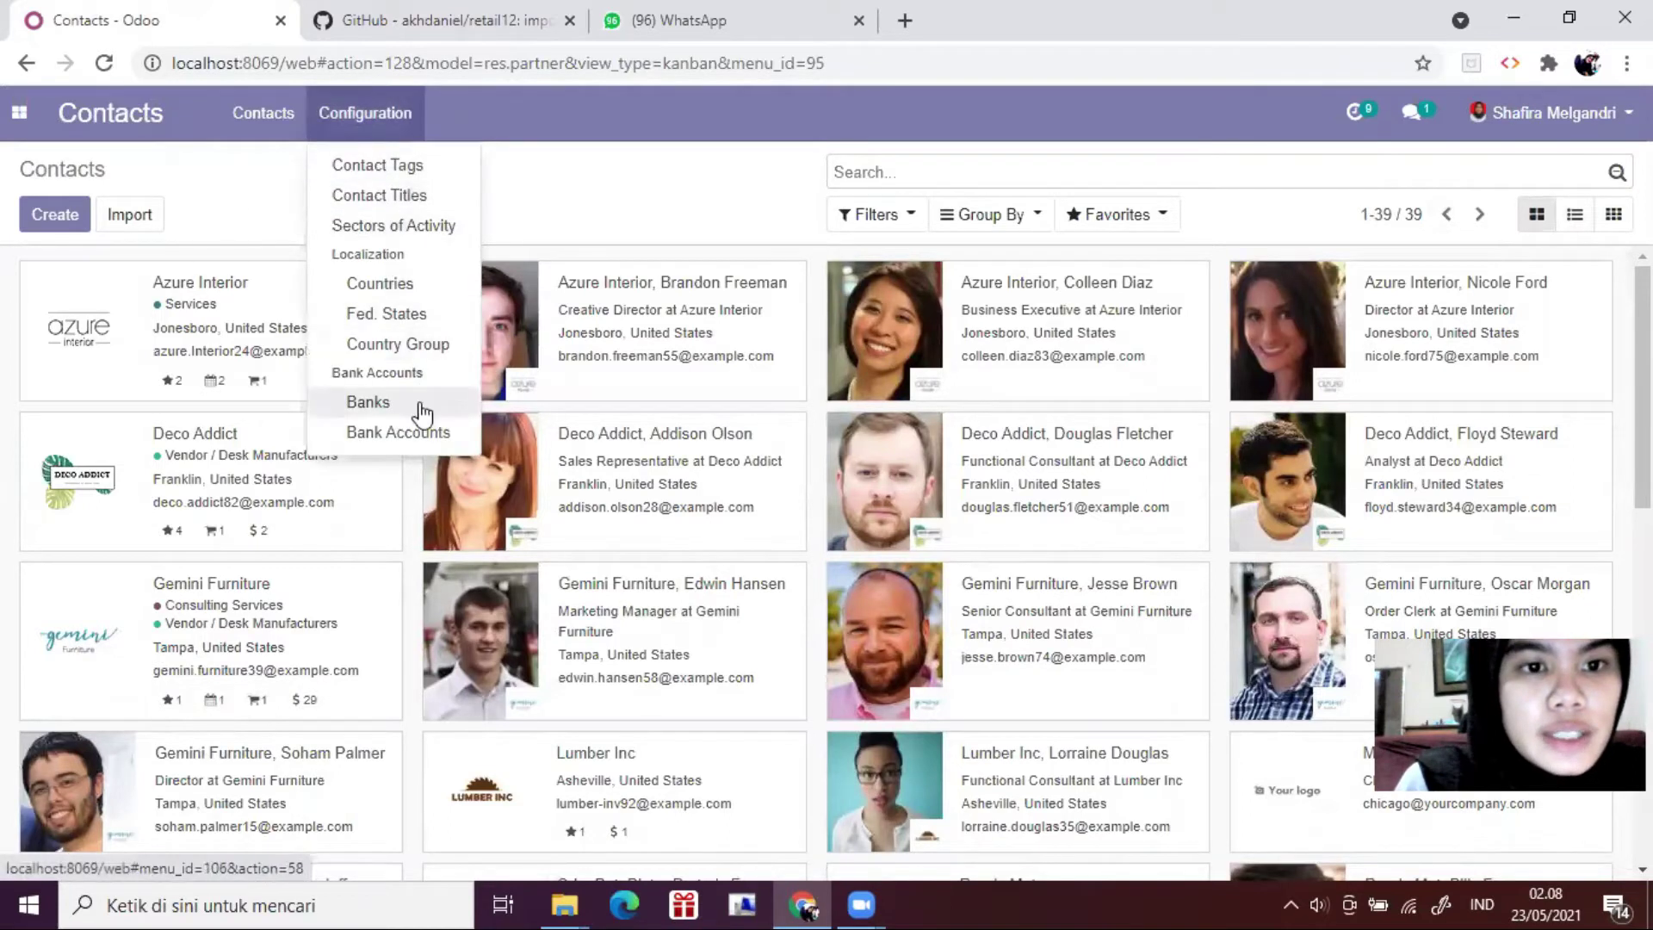
{"action": "left_click", "coordinate": [420, 405]}
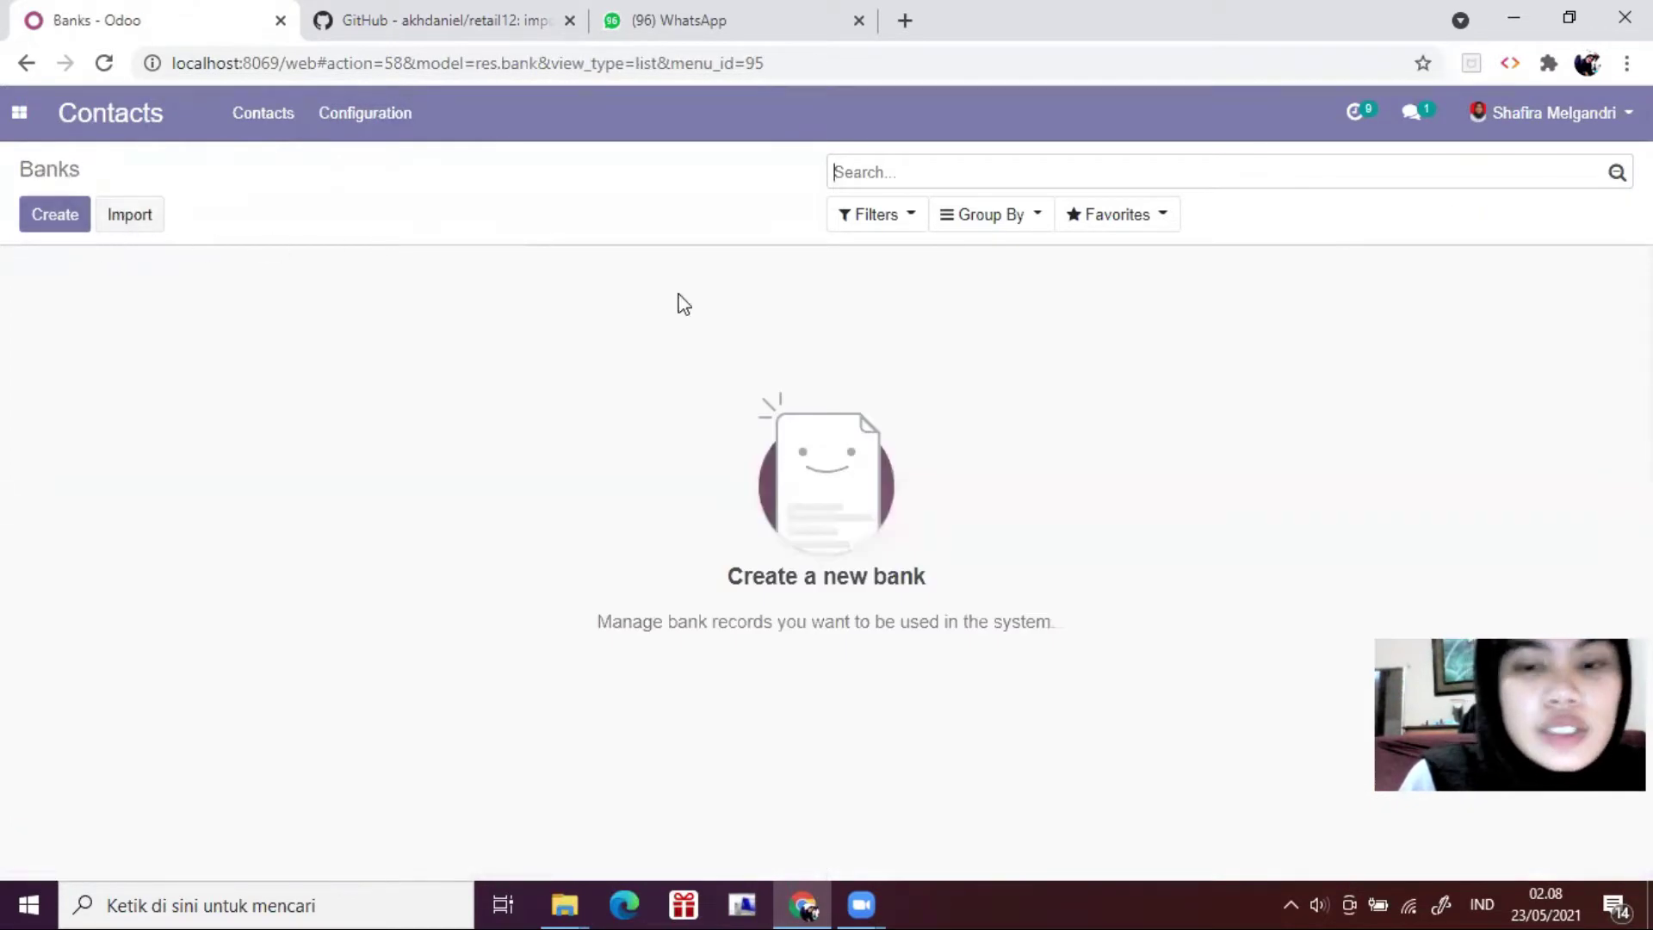
Step: Load the 02 import.bank CSV file into the Banks import, test it and import the bank records
{"action": "left_click", "coordinate": [130, 217]}
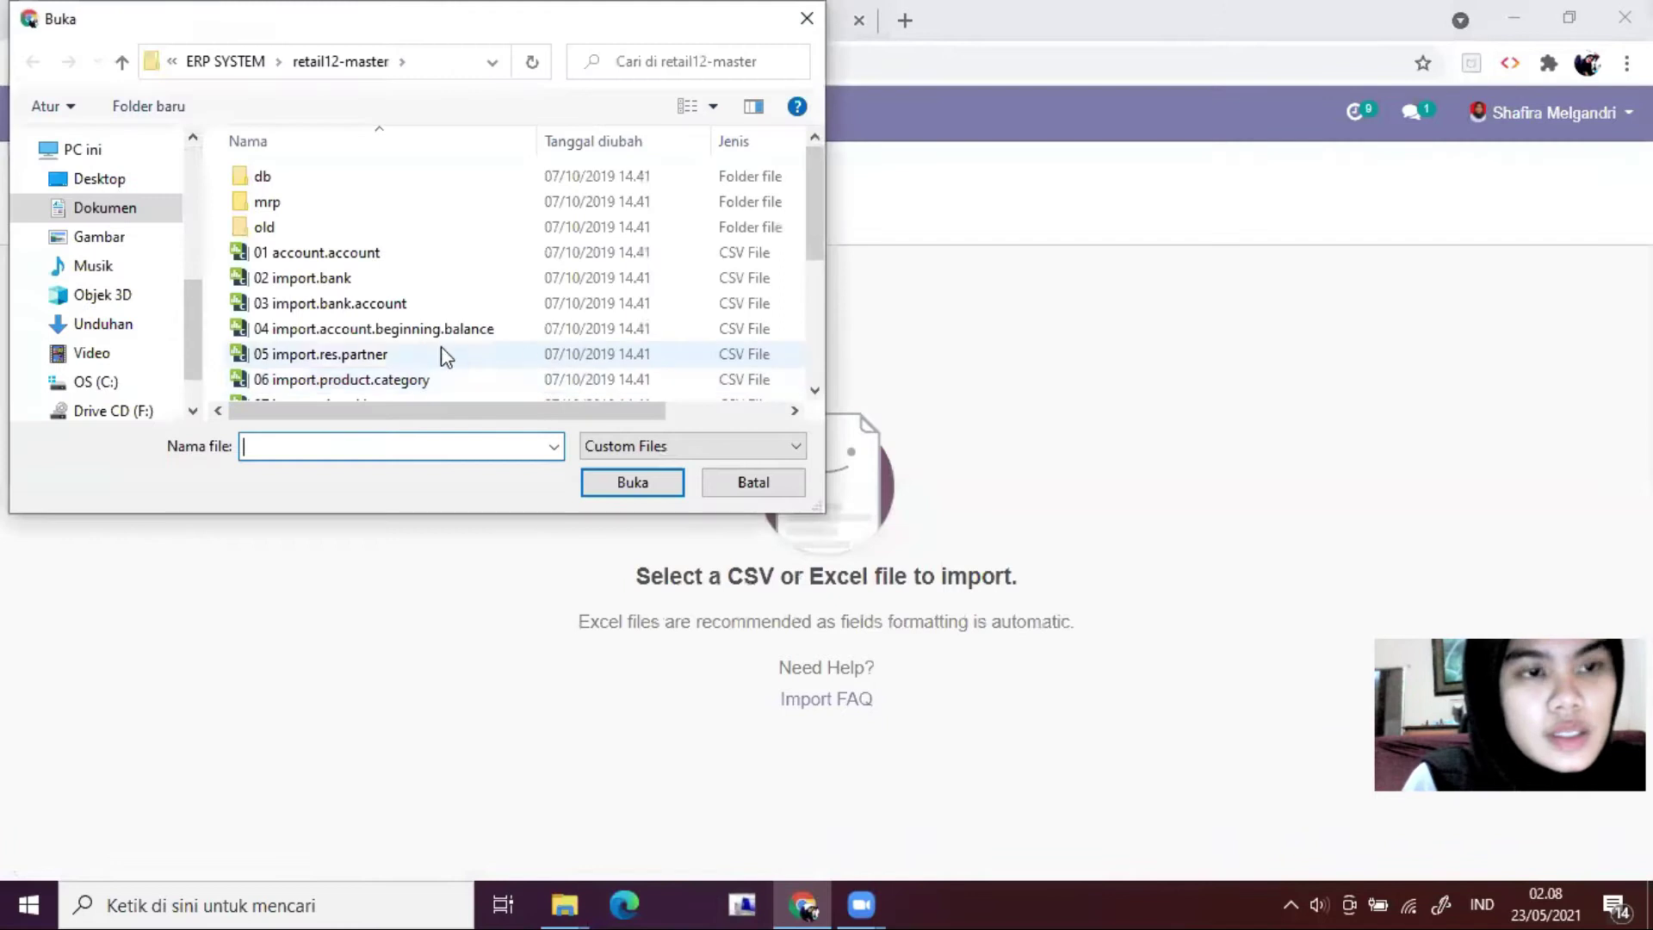
{"action": "double_click", "coordinate": [310, 282]}
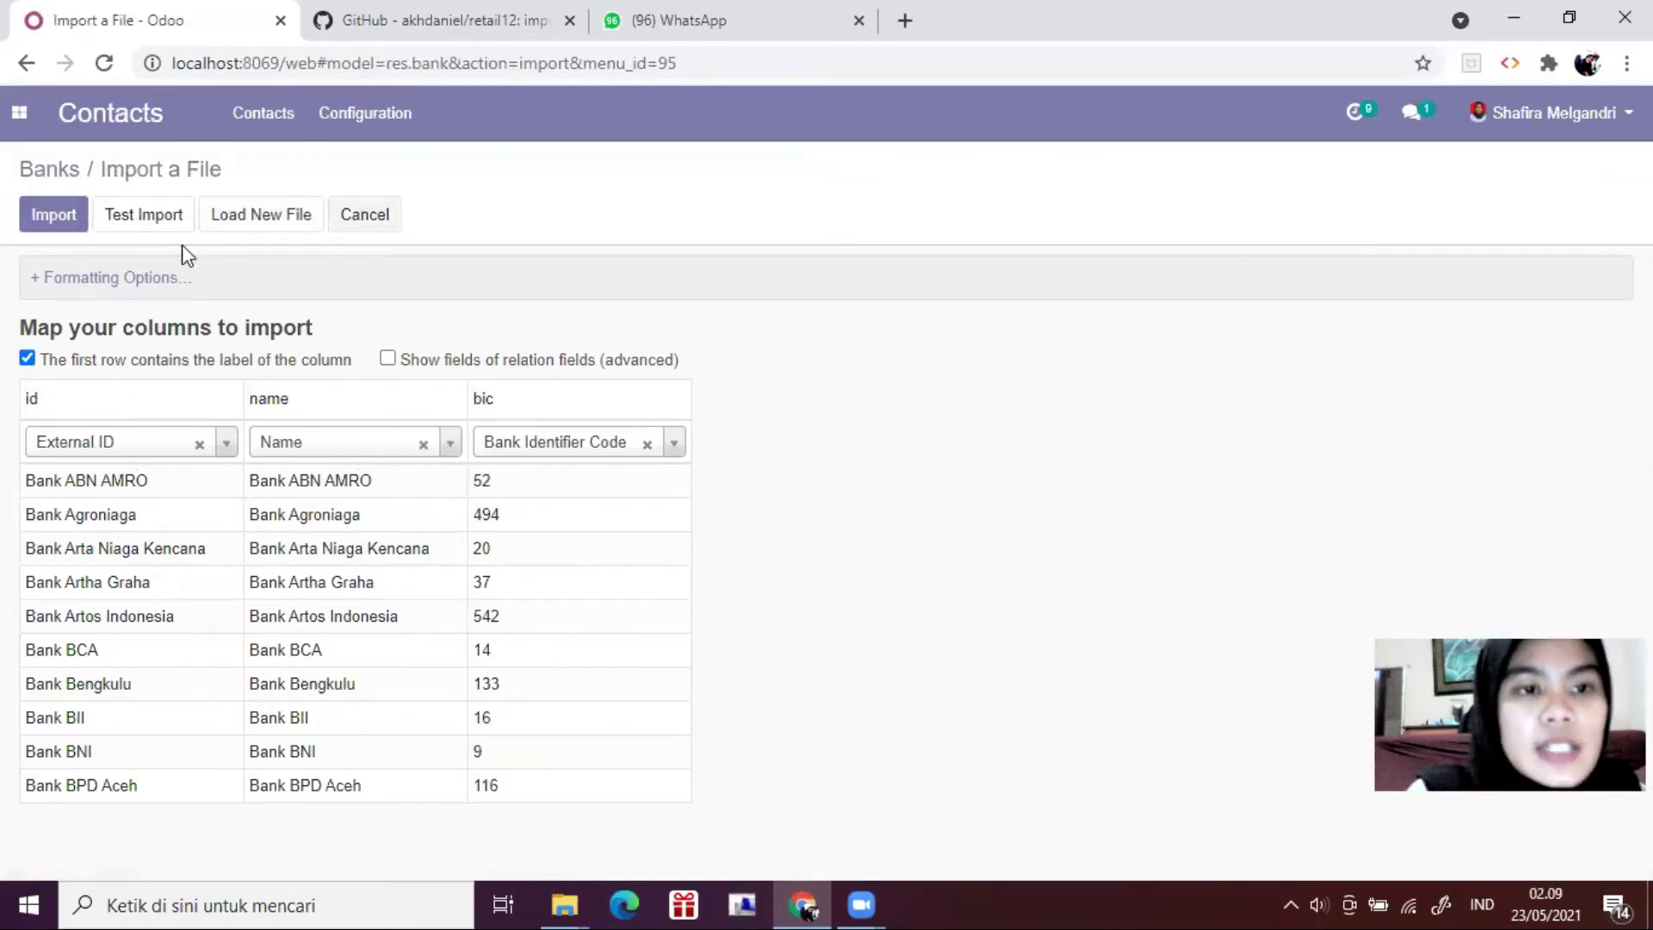
{"action": "left_click", "coordinate": [159, 224]}
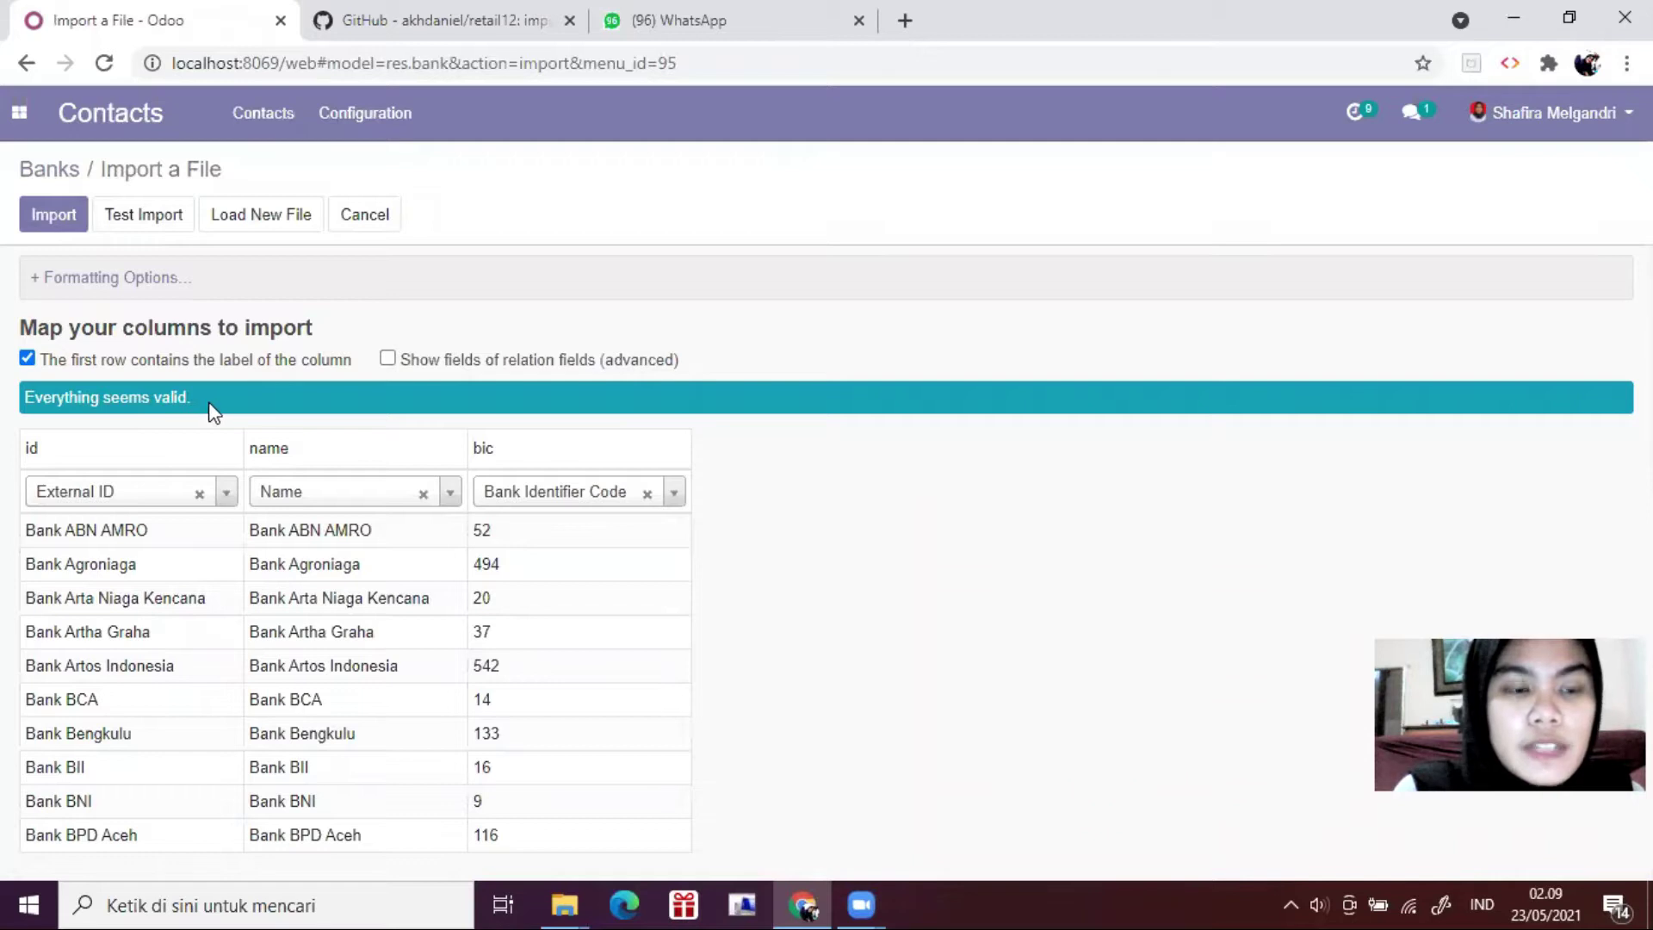
{"action": "left_click", "coordinate": [56, 226]}
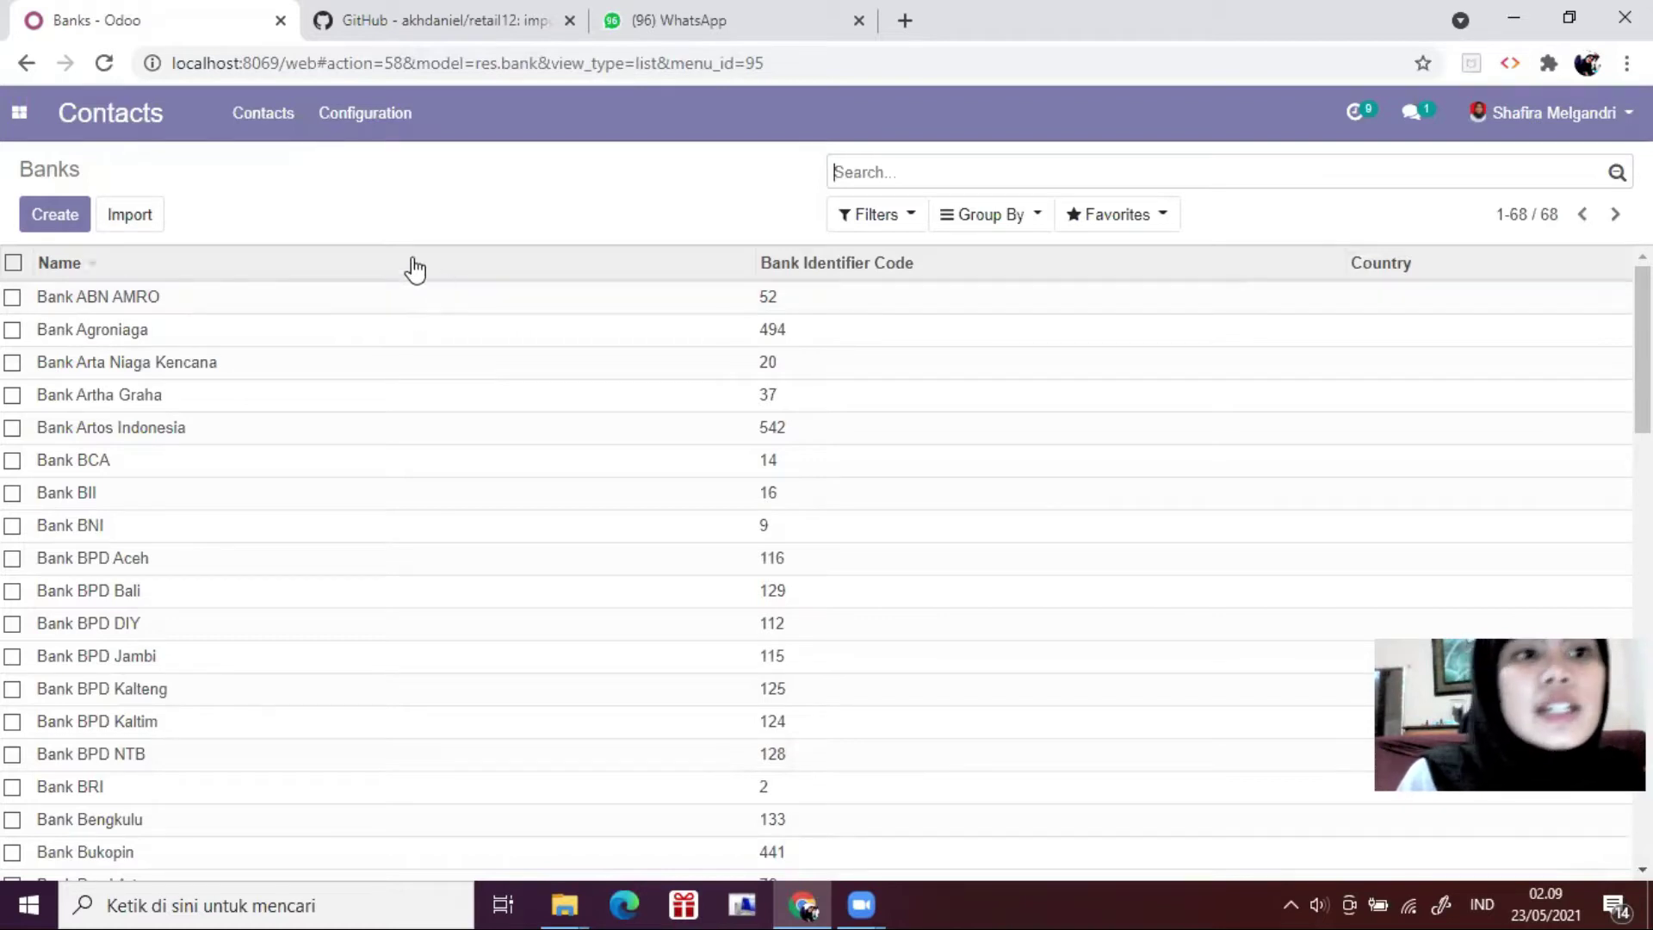
Step: Open the Bank Accounts list in the Accounting configuration
{"action": "left_click", "coordinate": [19, 111]}
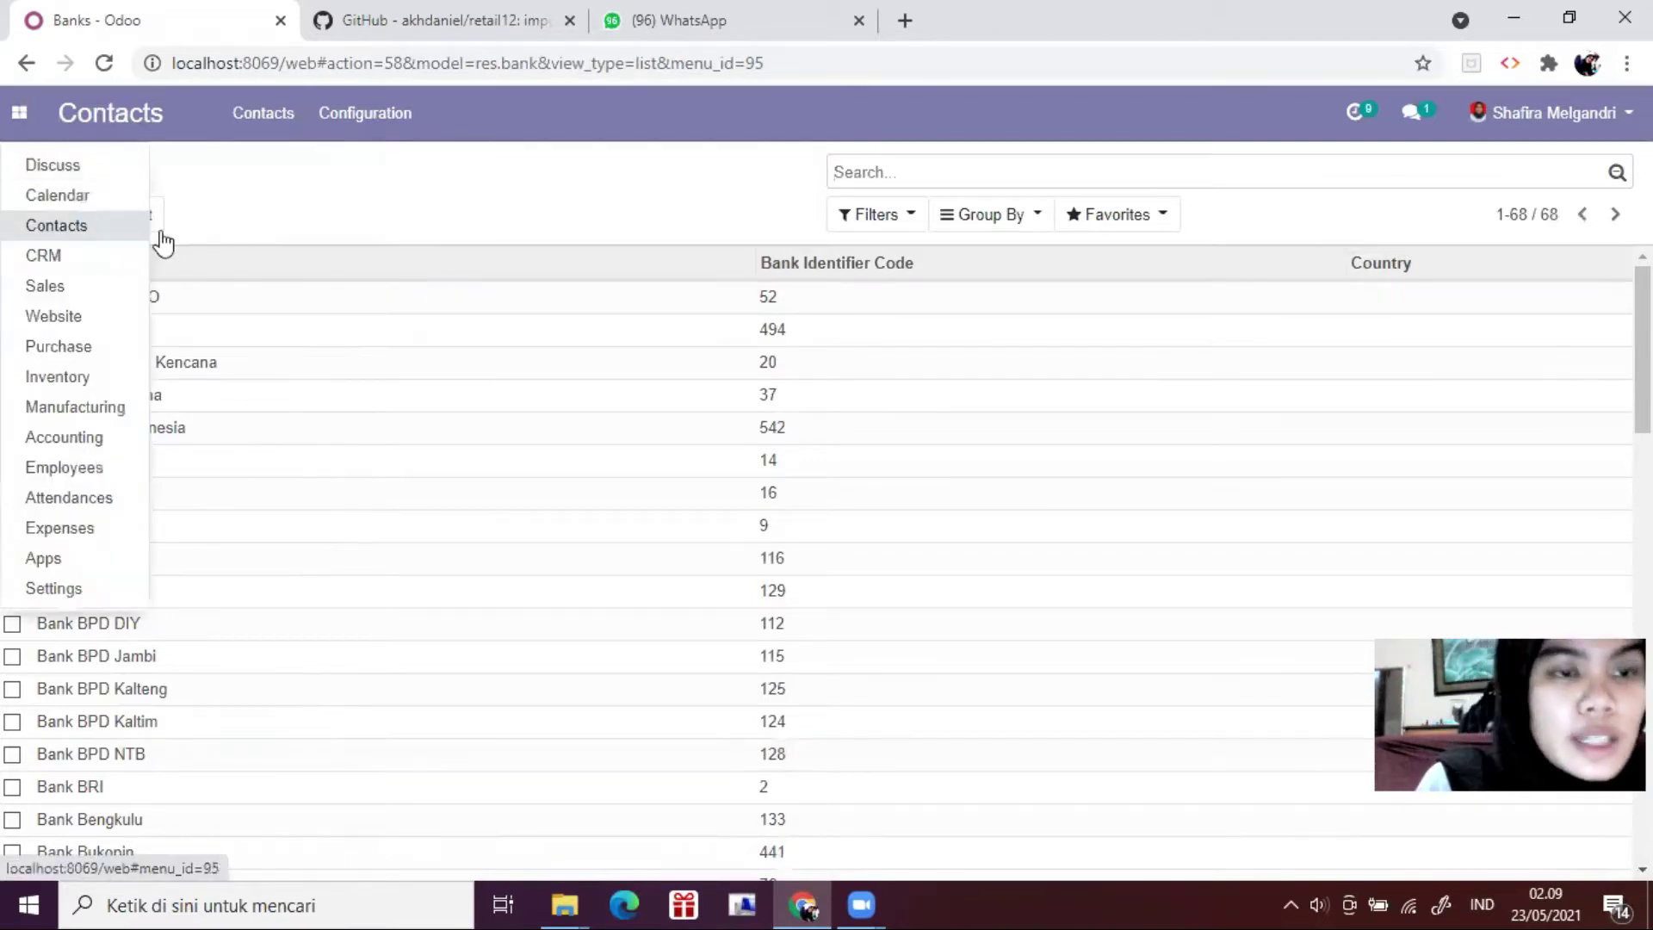
{"action": "left_click", "coordinate": [96, 439]}
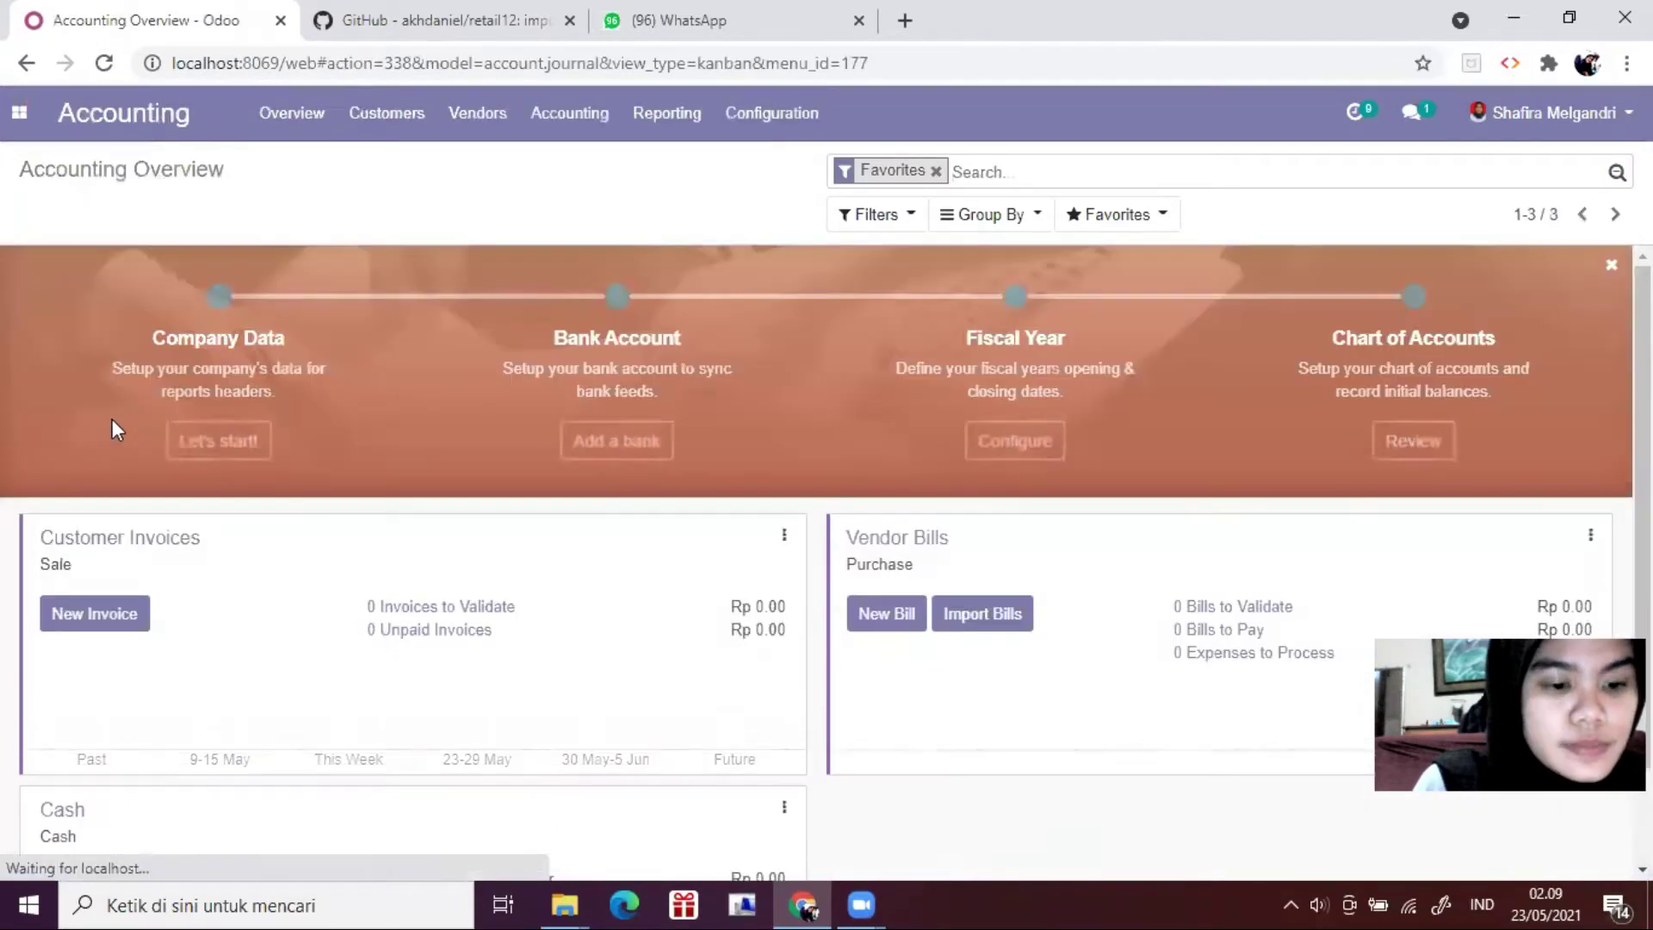
{"action": "left_click", "coordinate": [788, 131]}
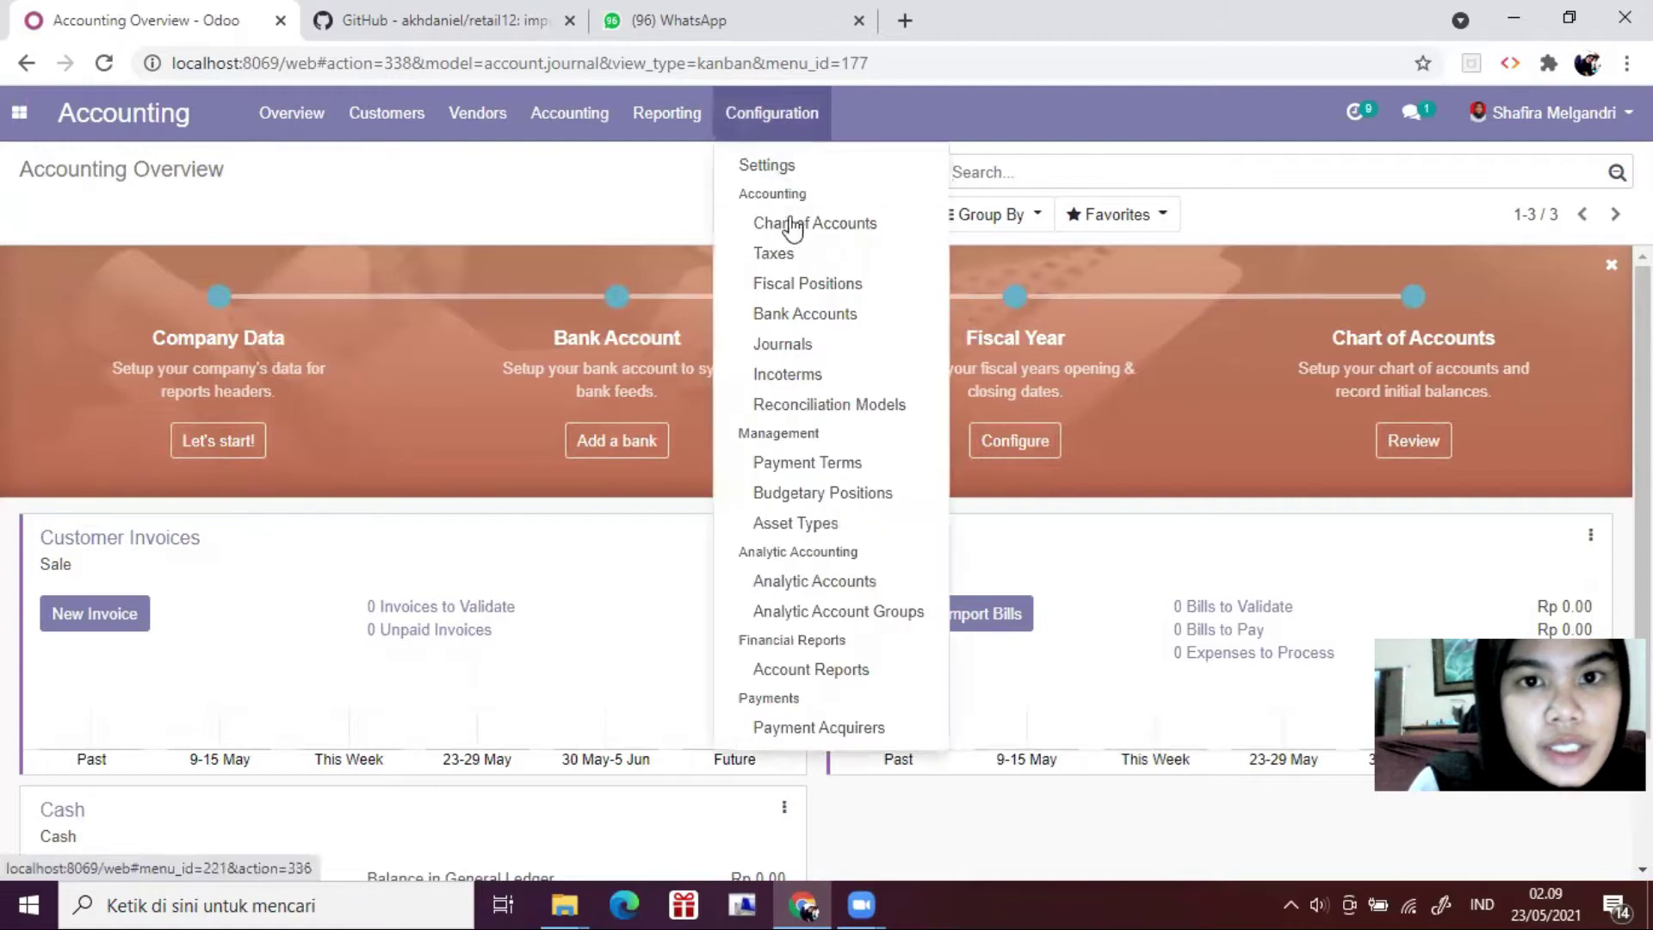
{"action": "left_click", "coordinate": [813, 319]}
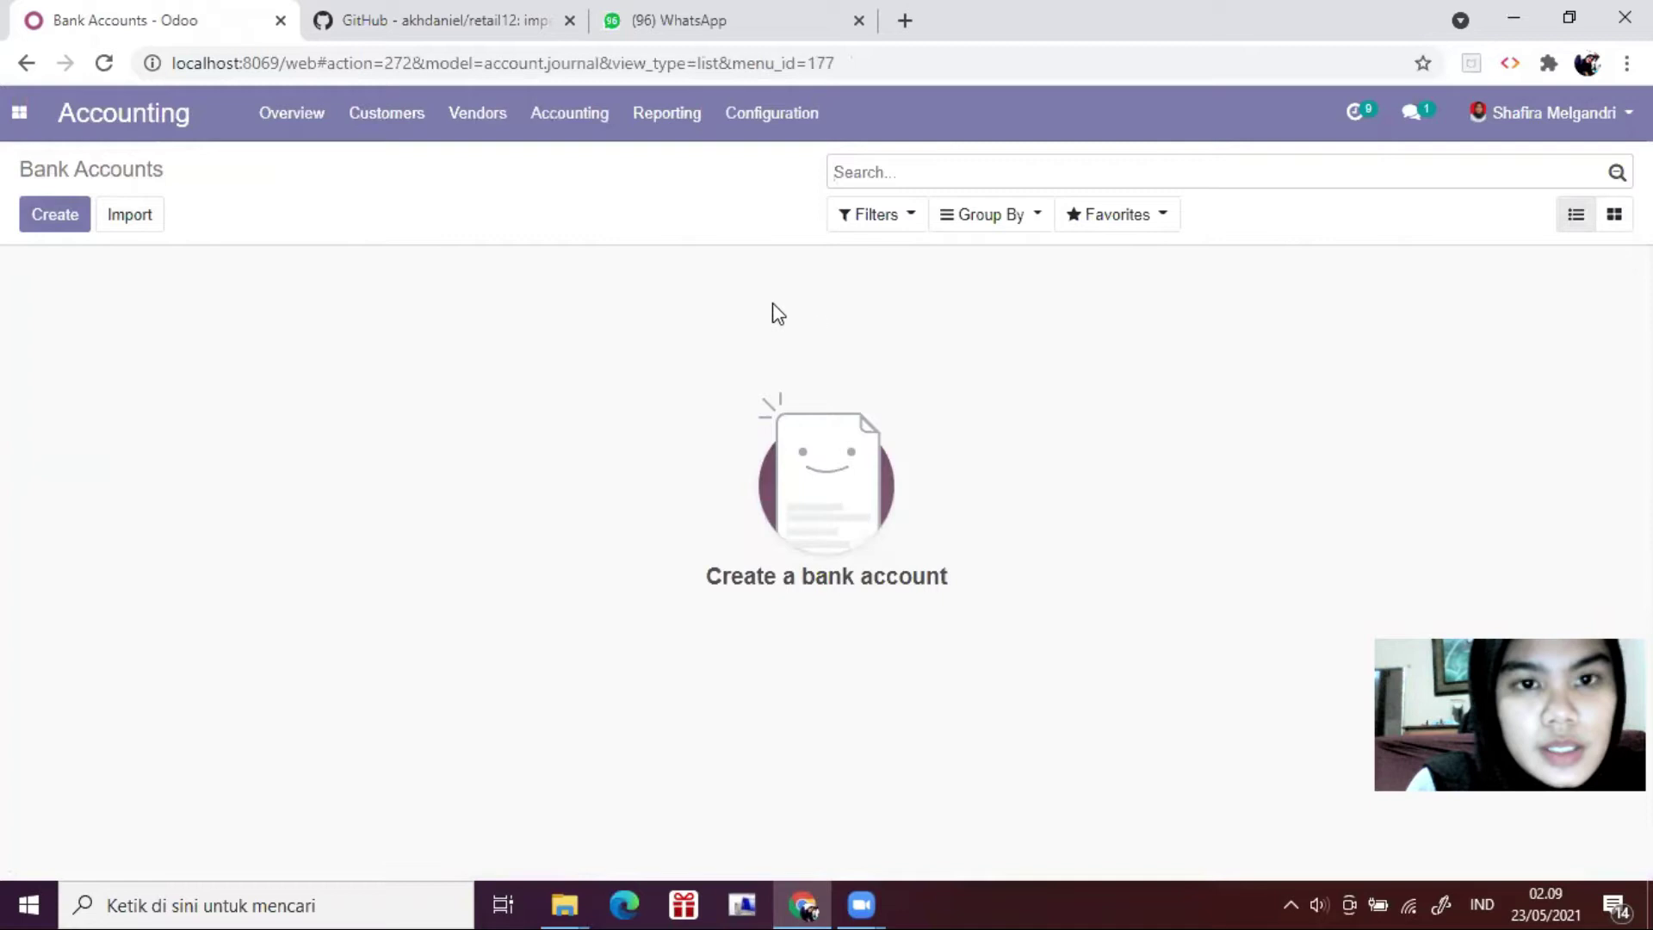
Step: Load the 03 import.bank.account CSV file into the Bank Accounts import, test it and import the records
{"action": "left_click", "coordinate": [152, 221]}
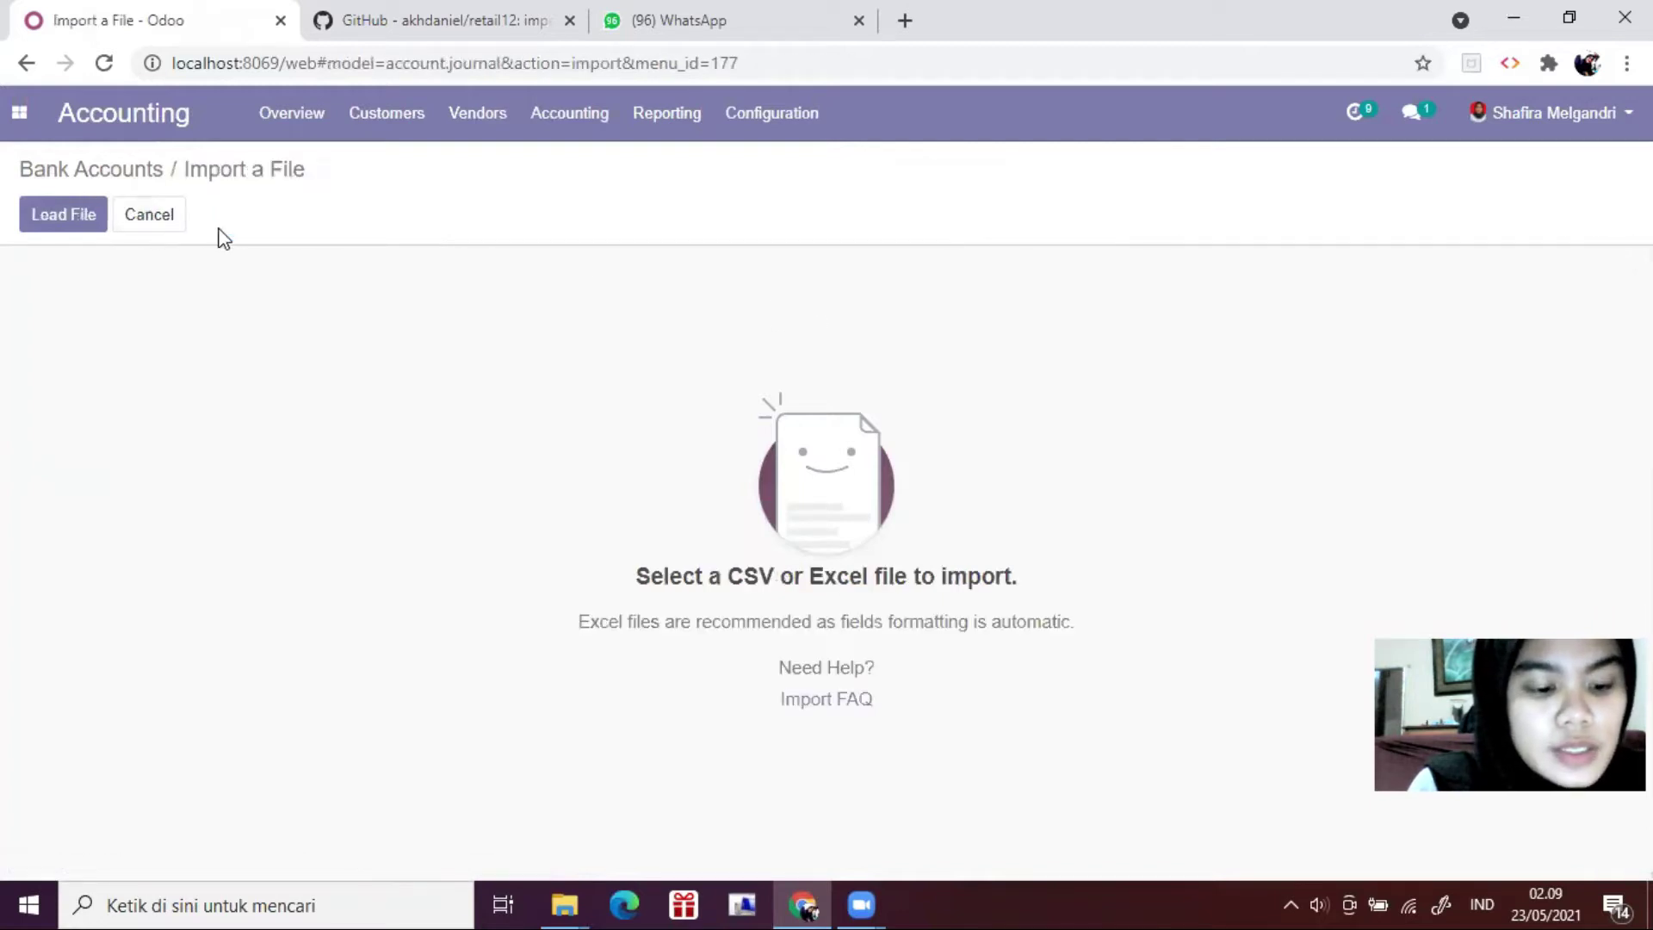
{"action": "left_click", "coordinate": [87, 225]}
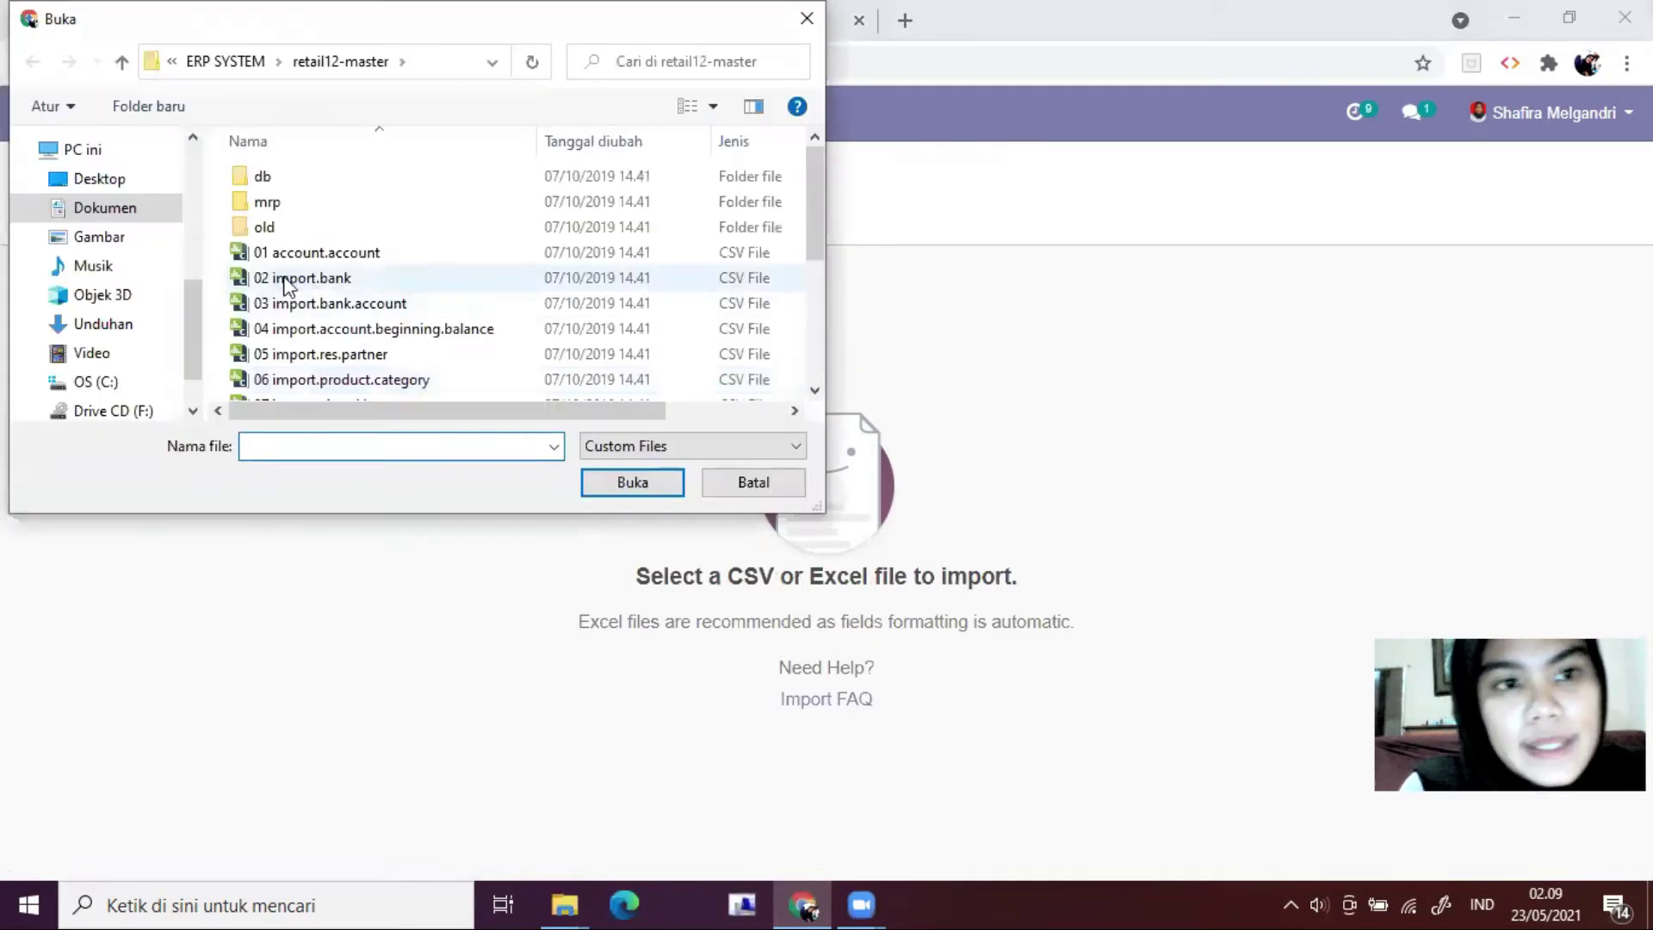
{"action": "double_click", "coordinate": [351, 305]}
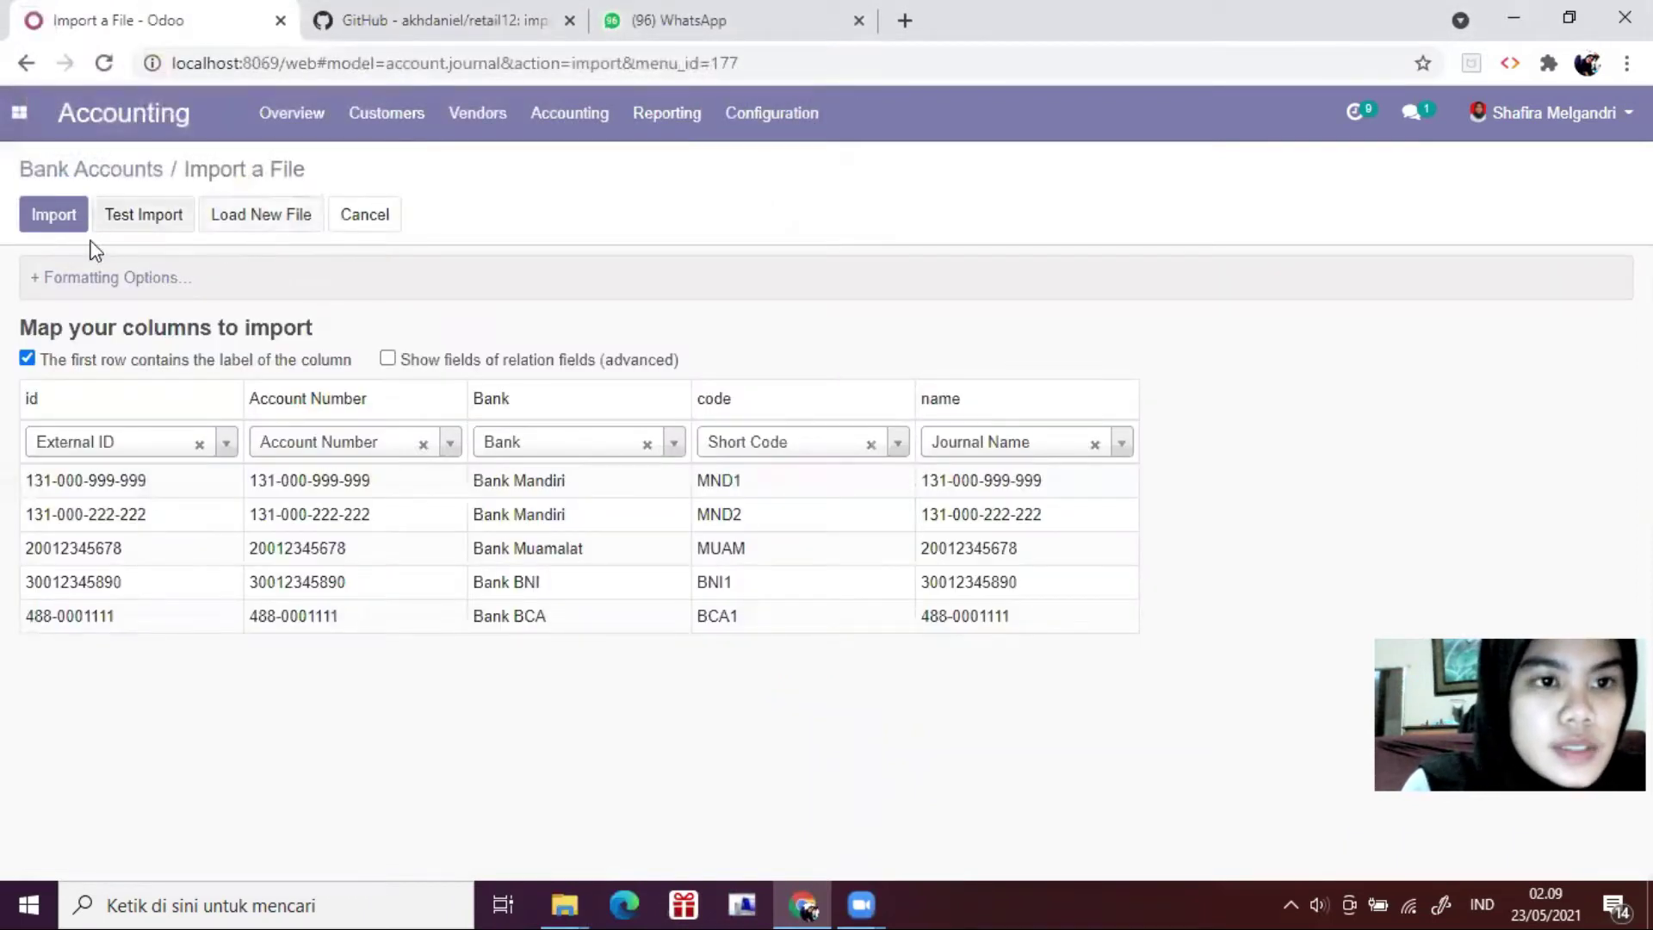
{"action": "left_click", "coordinate": [160, 229]}
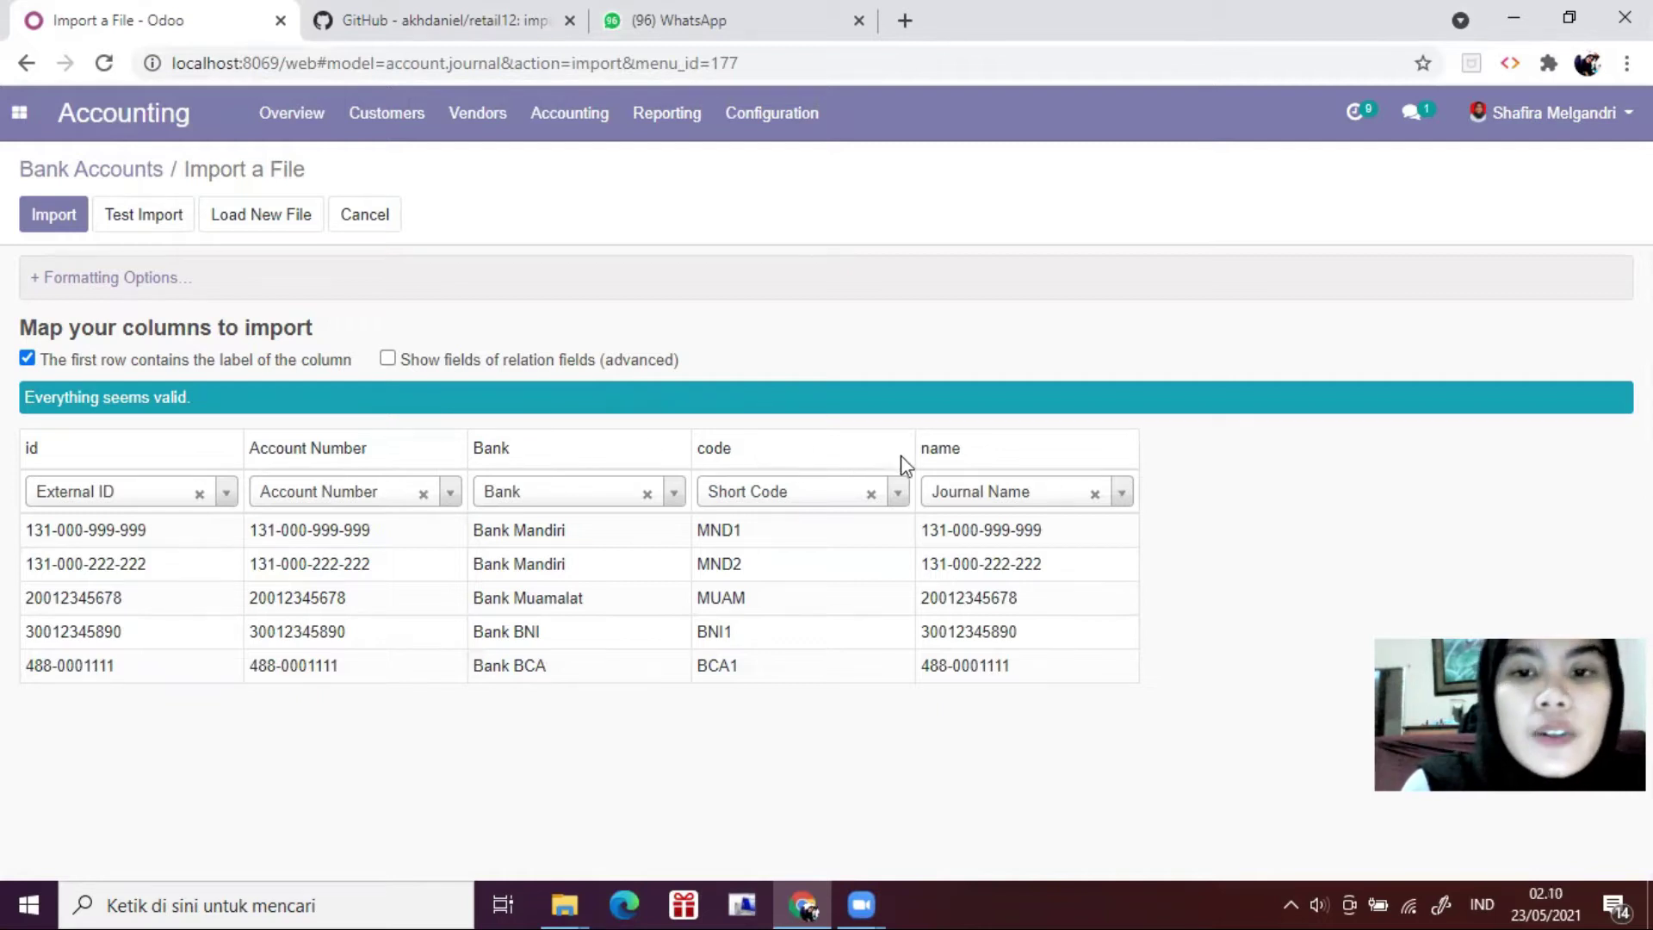
{"action": "left_click", "coordinate": [54, 217]}
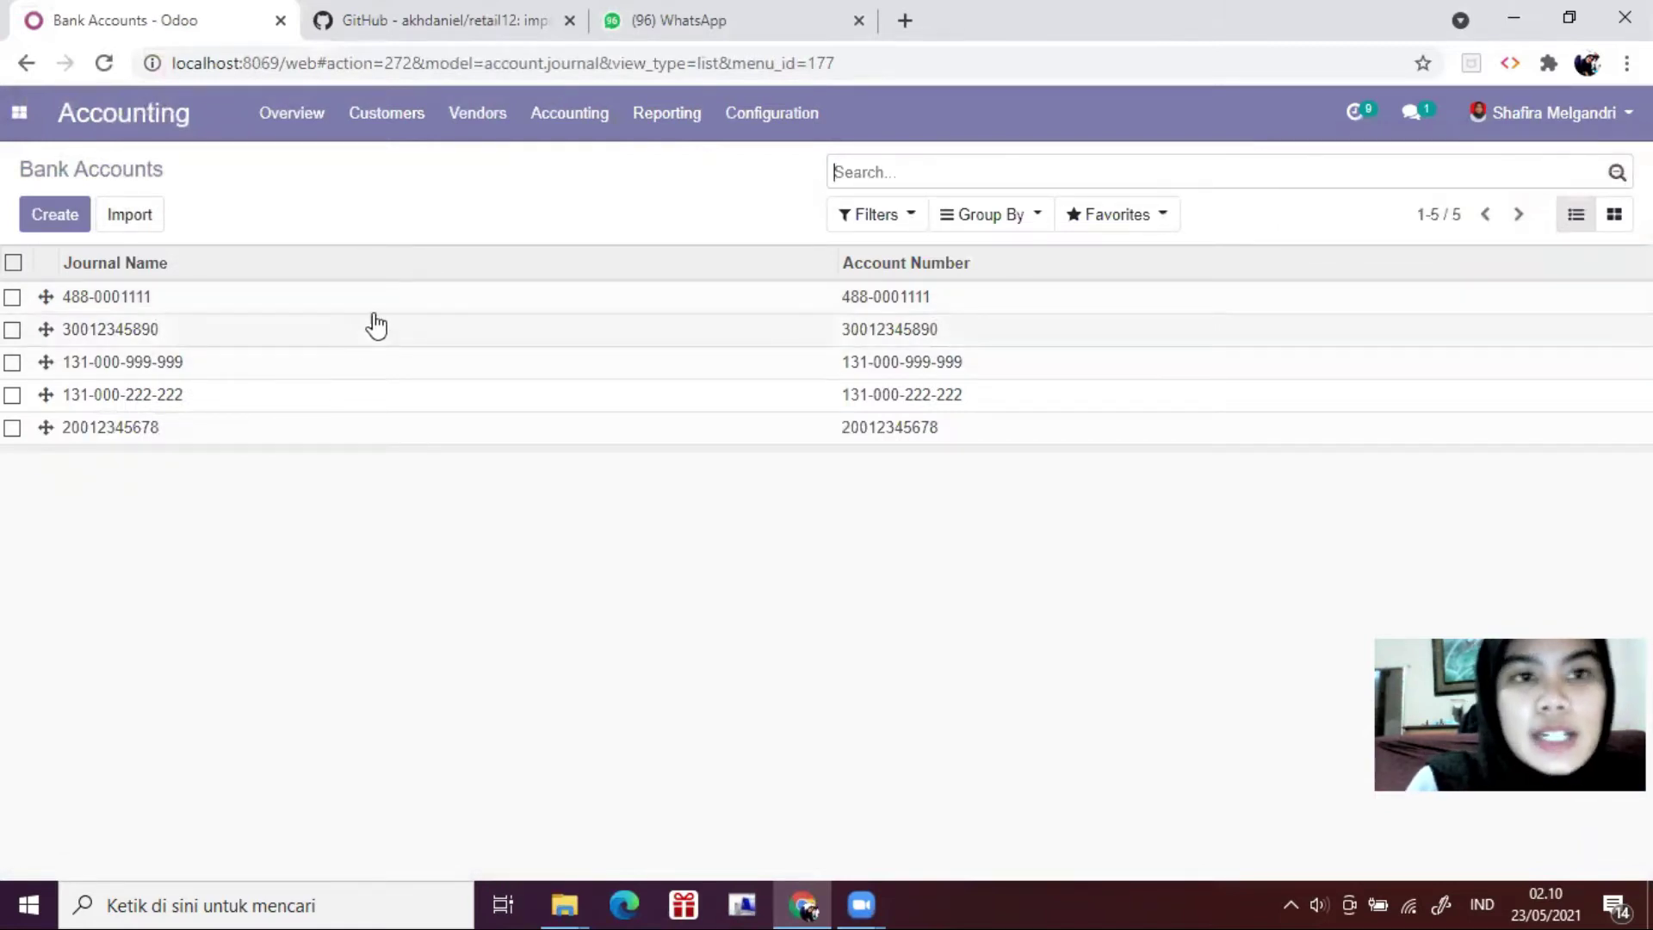
Step: Check the 04 import.account.beginning.balance.csv file in the GitHub repository, and open the Journal Entries list in Accounting
{"action": "left_click", "coordinate": [427, 21]}
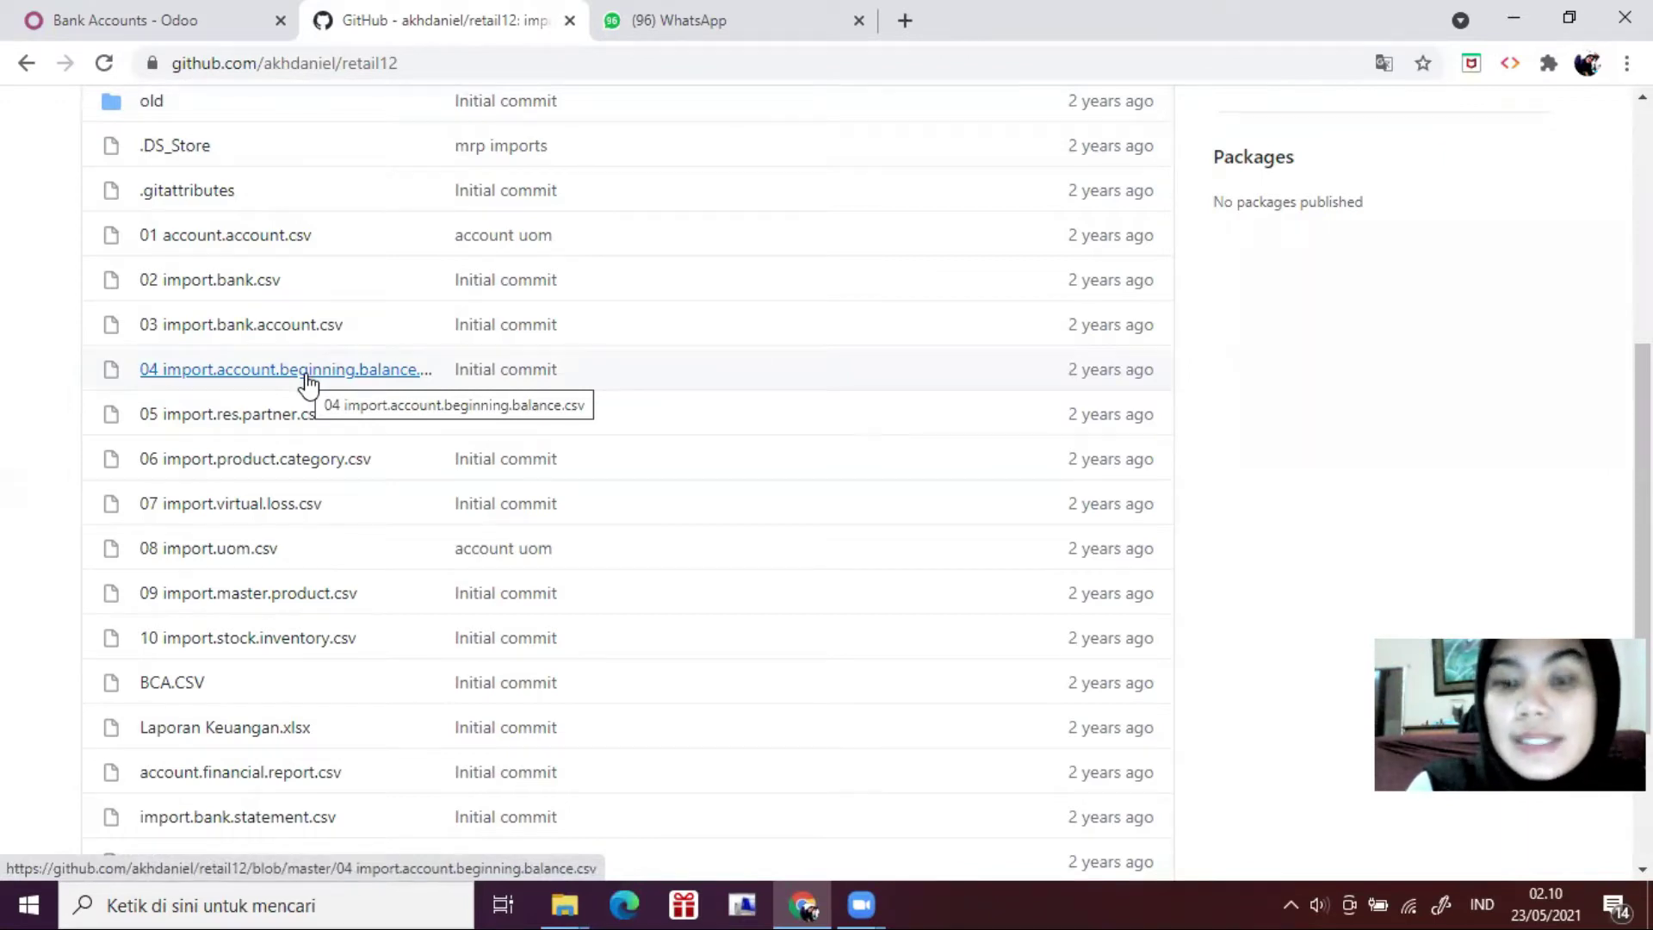
{"action": "left_click", "coordinate": [148, 16]}
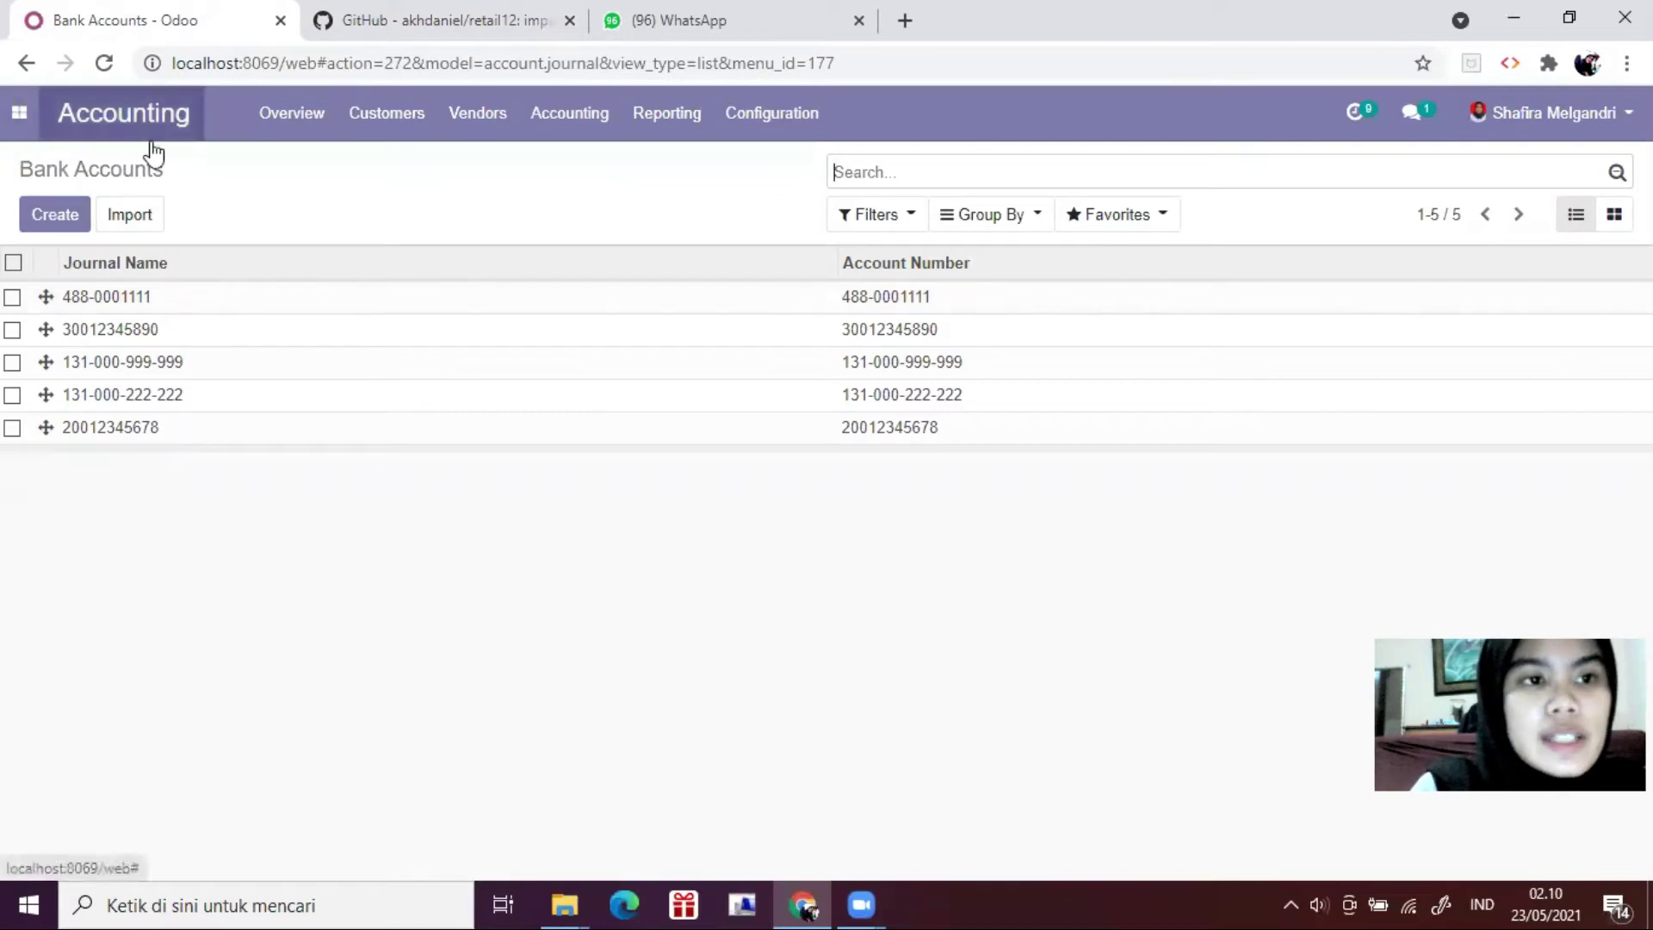
{"action": "left_click", "coordinate": [591, 131]}
{"action": "left_click", "coordinate": [622, 209]}
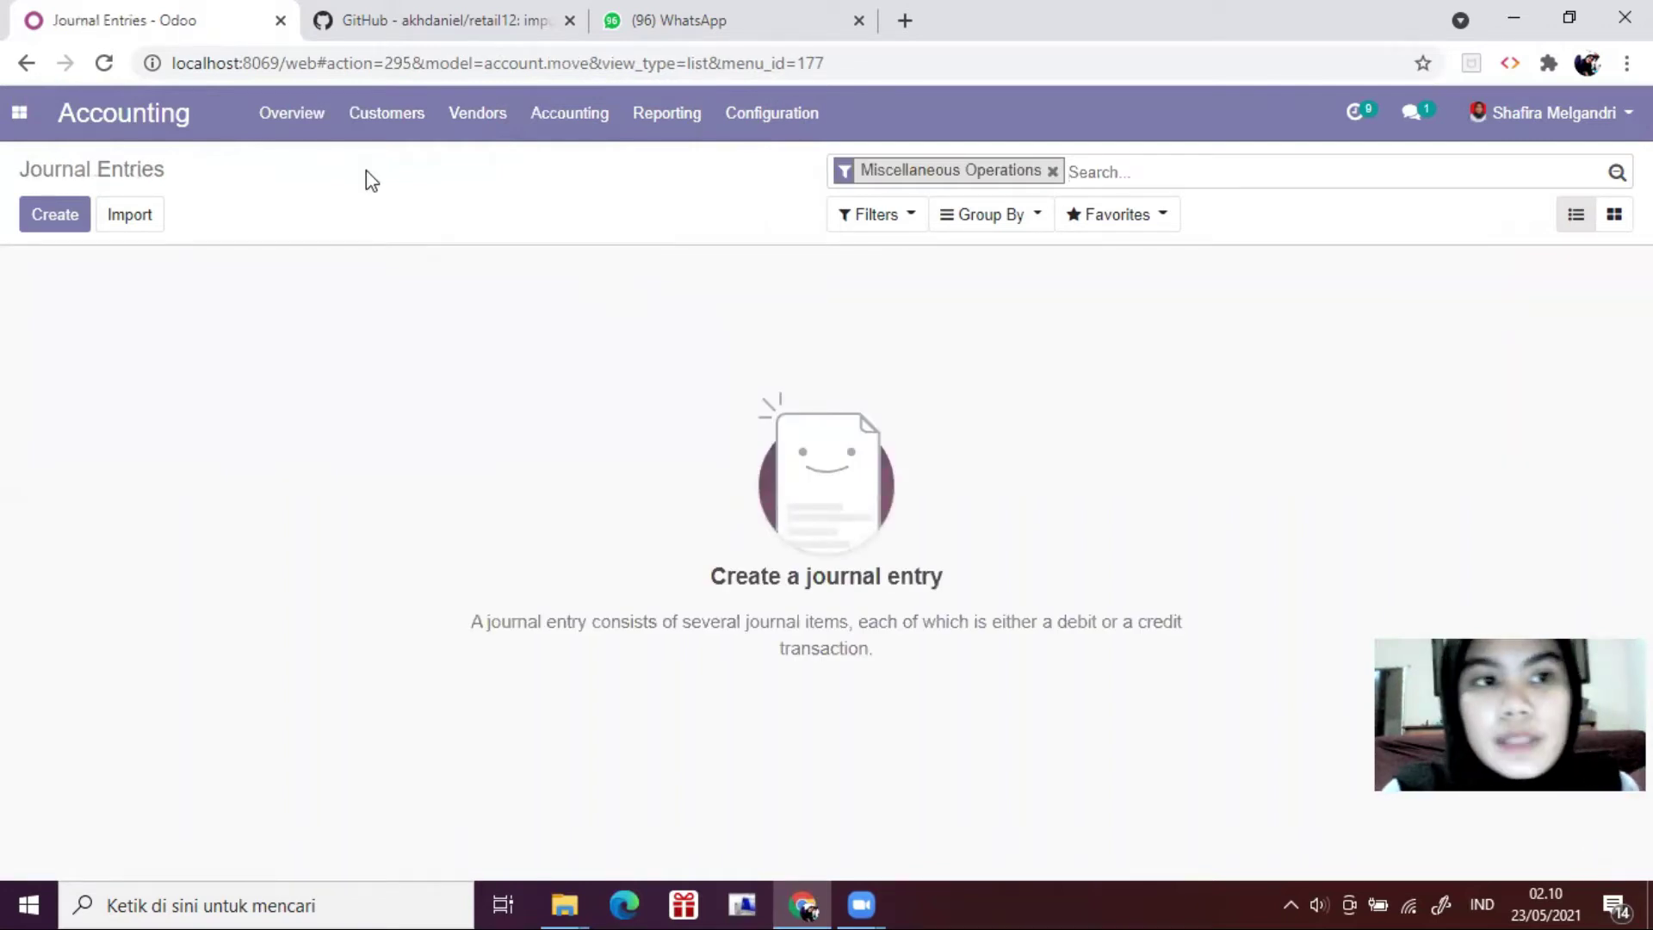
Step: Test and import the 04 import.account.beginning.balance CSV file as a journal entry, and open the Beginning Balance entry to review its journal items
{"action": "left_click", "coordinate": [142, 220]}
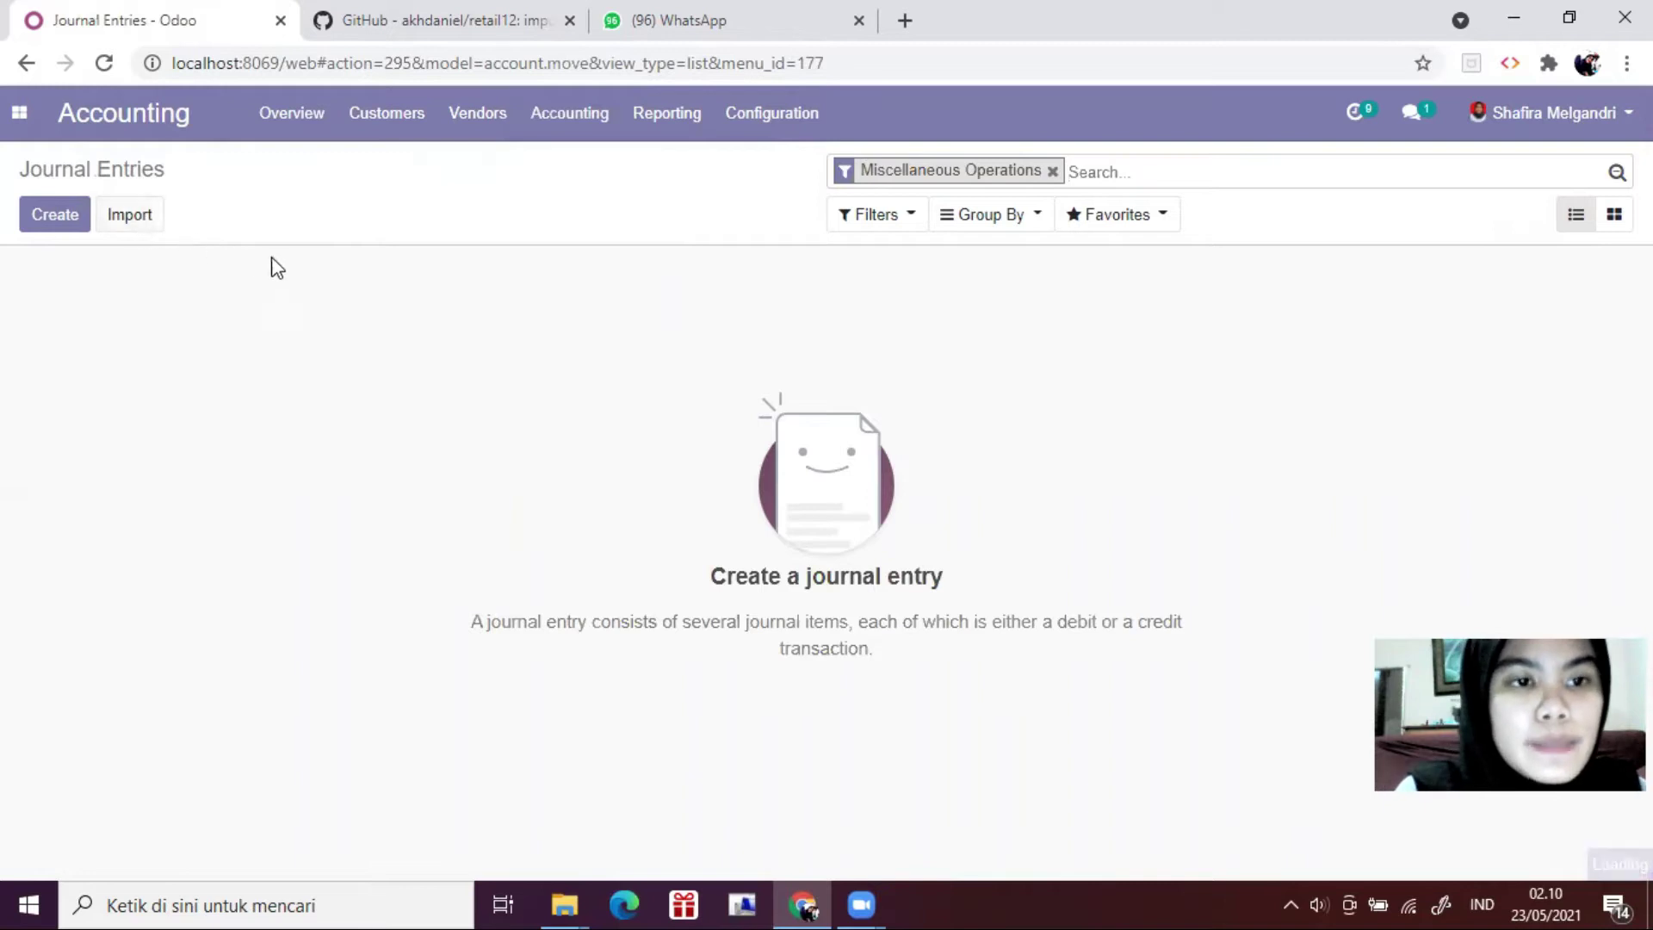
{"action": "left_click", "coordinate": [93, 217]}
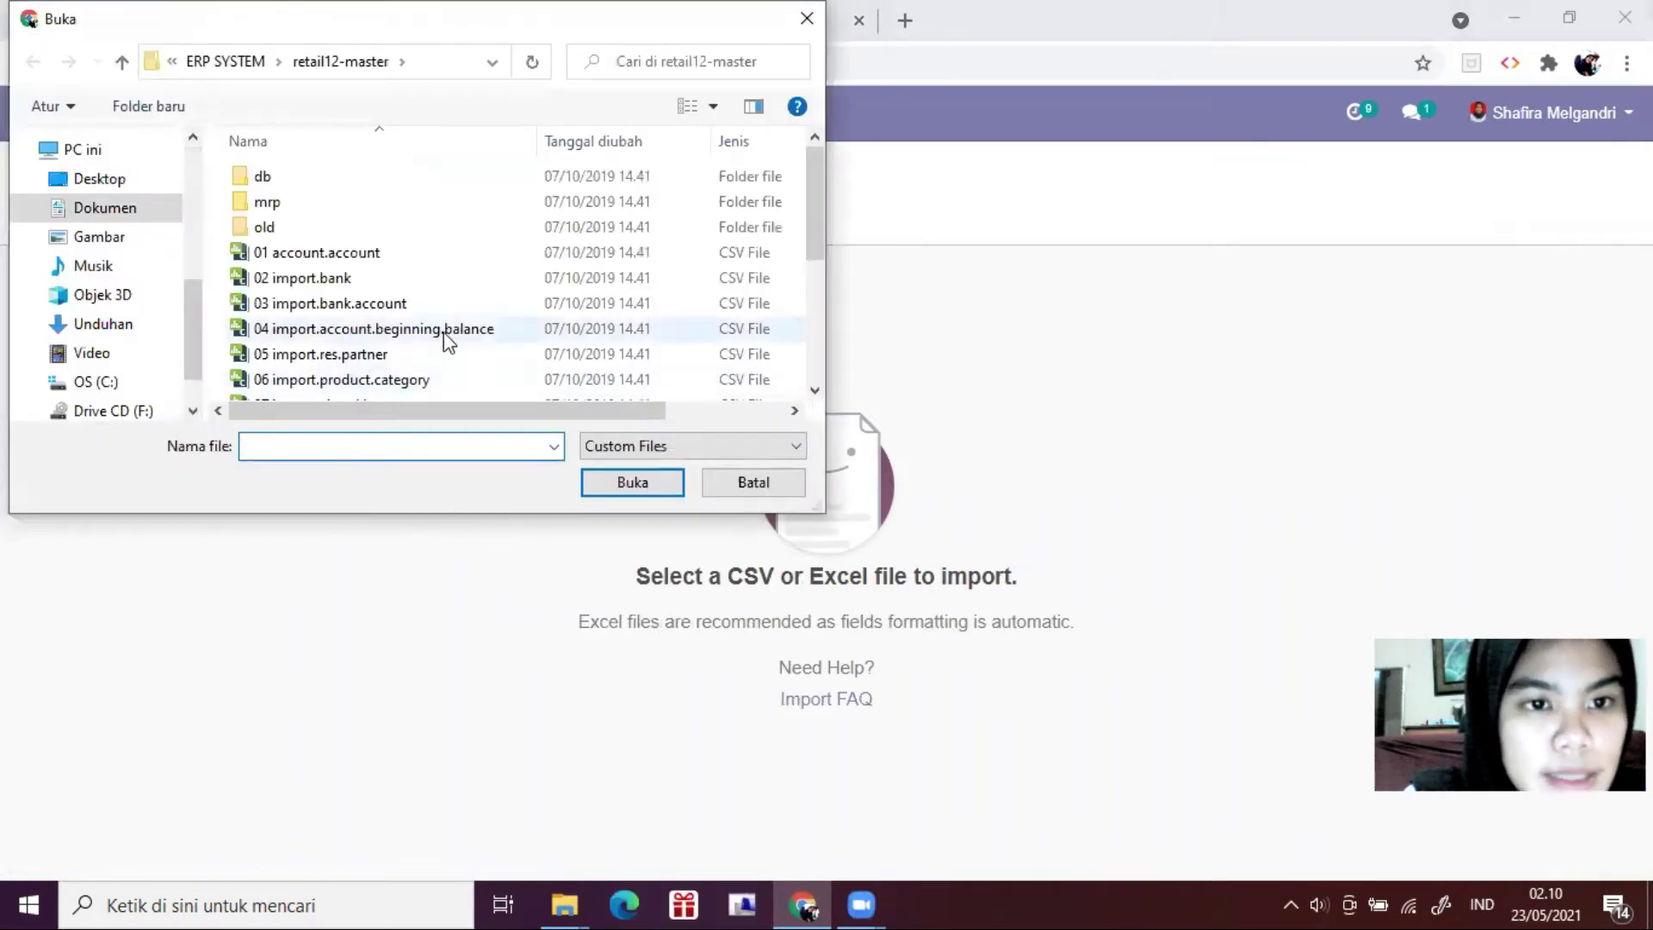
{"action": "double_click", "coordinate": [444, 331]}
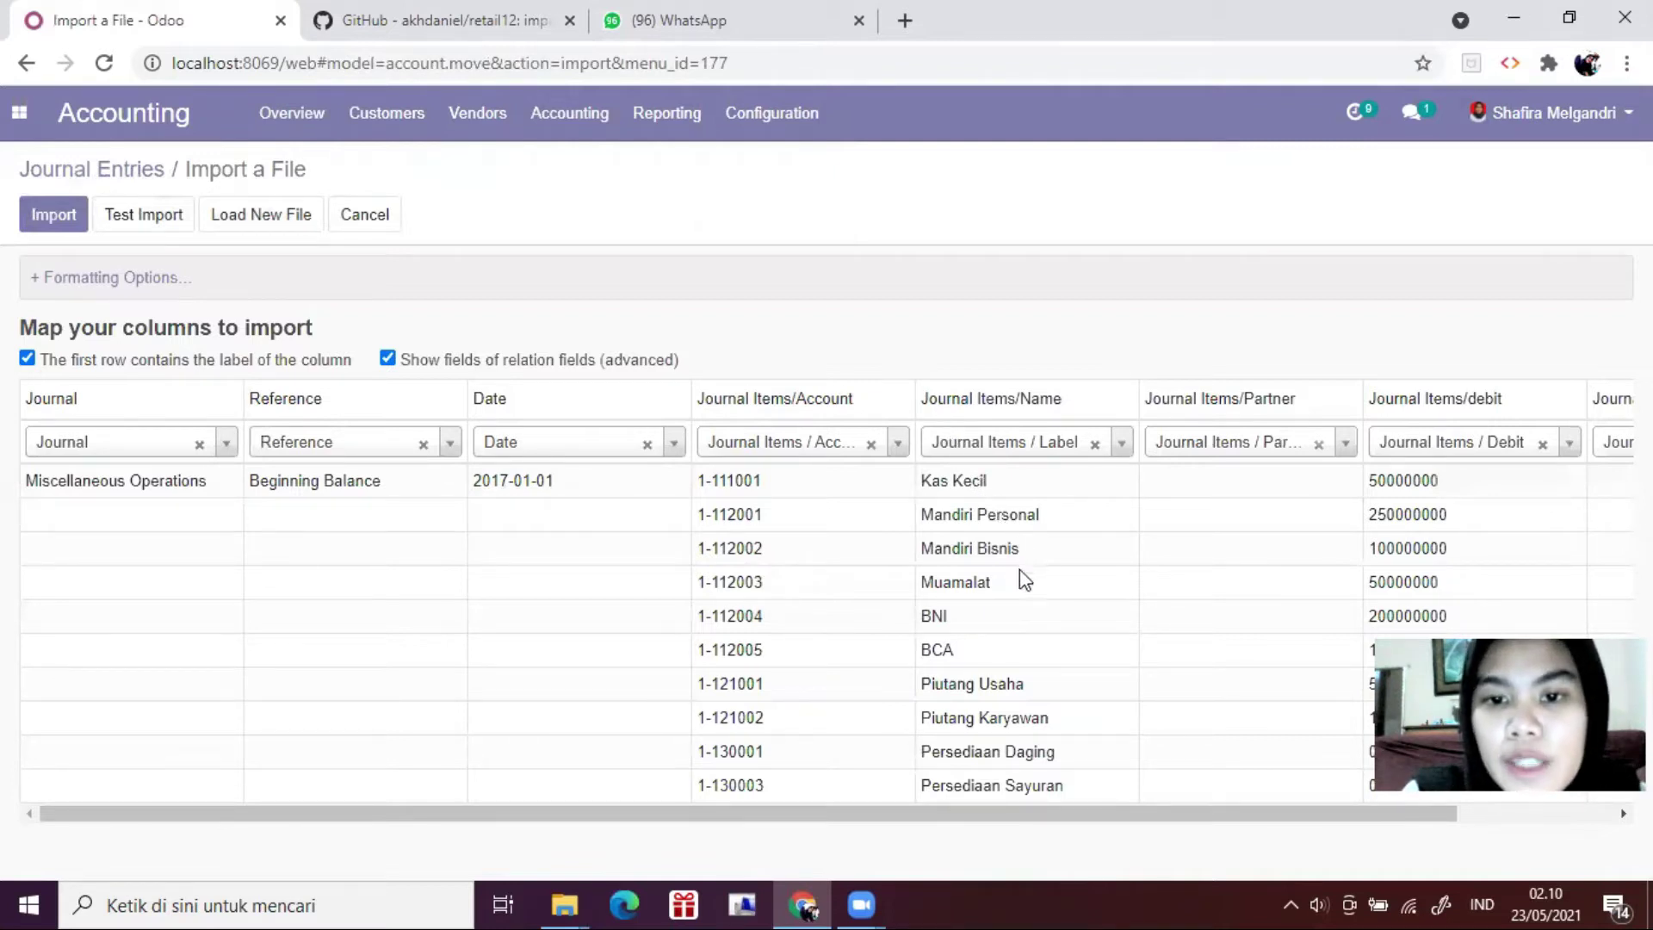
{"action": "left_click_drag", "start_coordinate": [1066, 818], "coordinate": [1188, 813]}
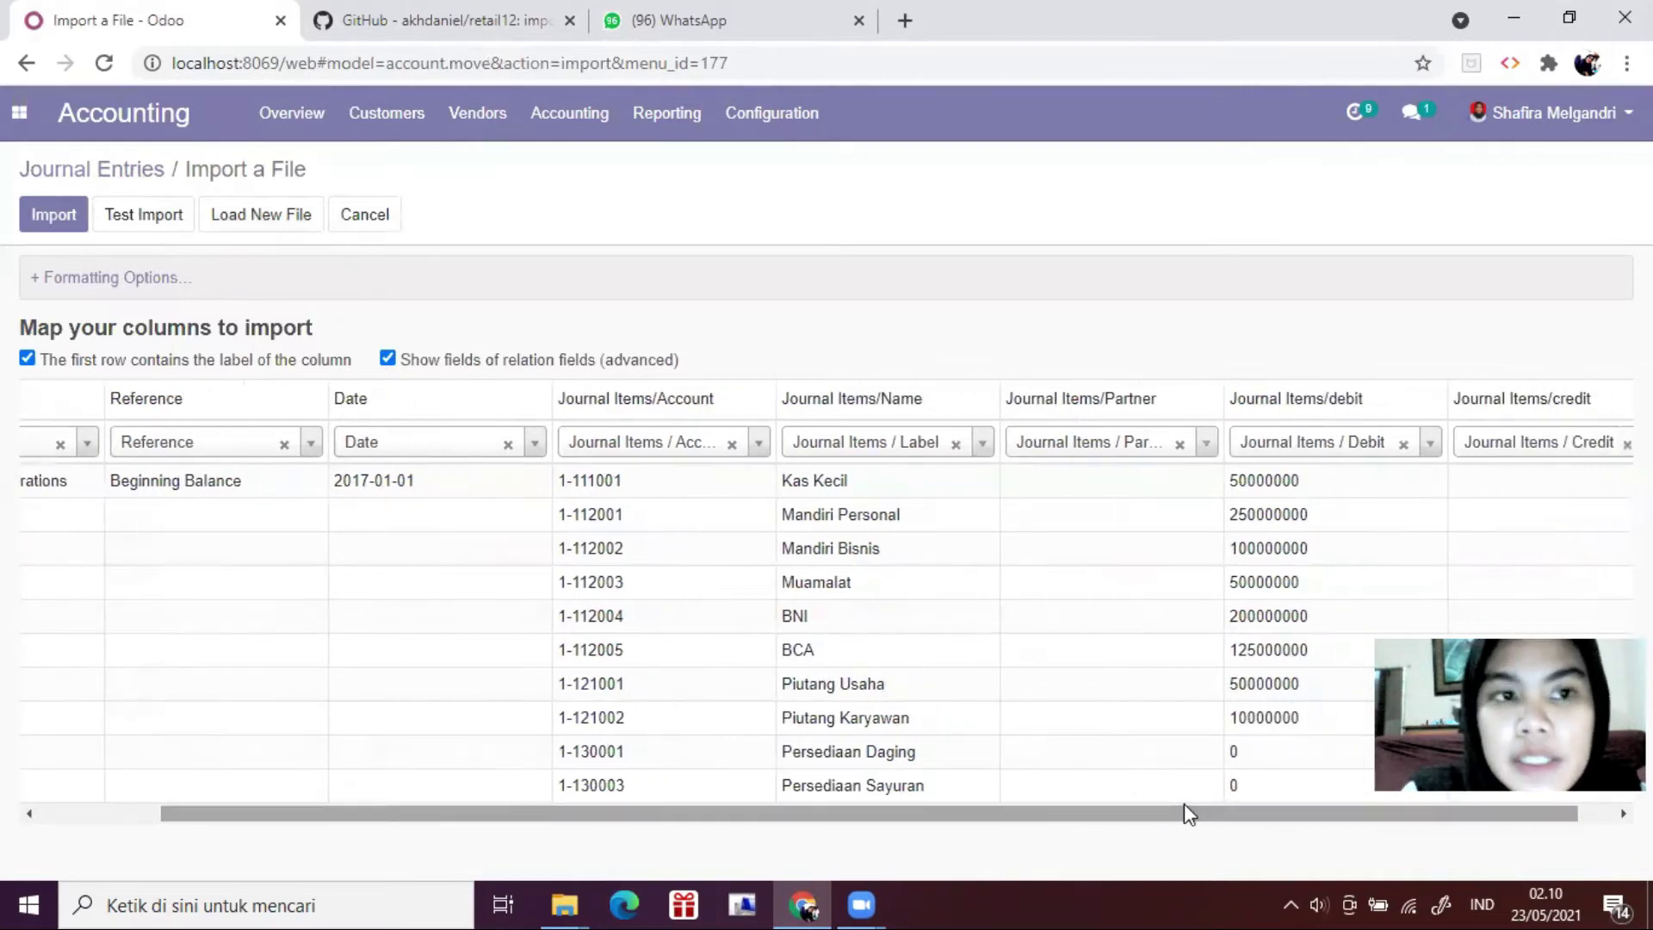
{"action": "left_click", "coordinate": [171, 218]}
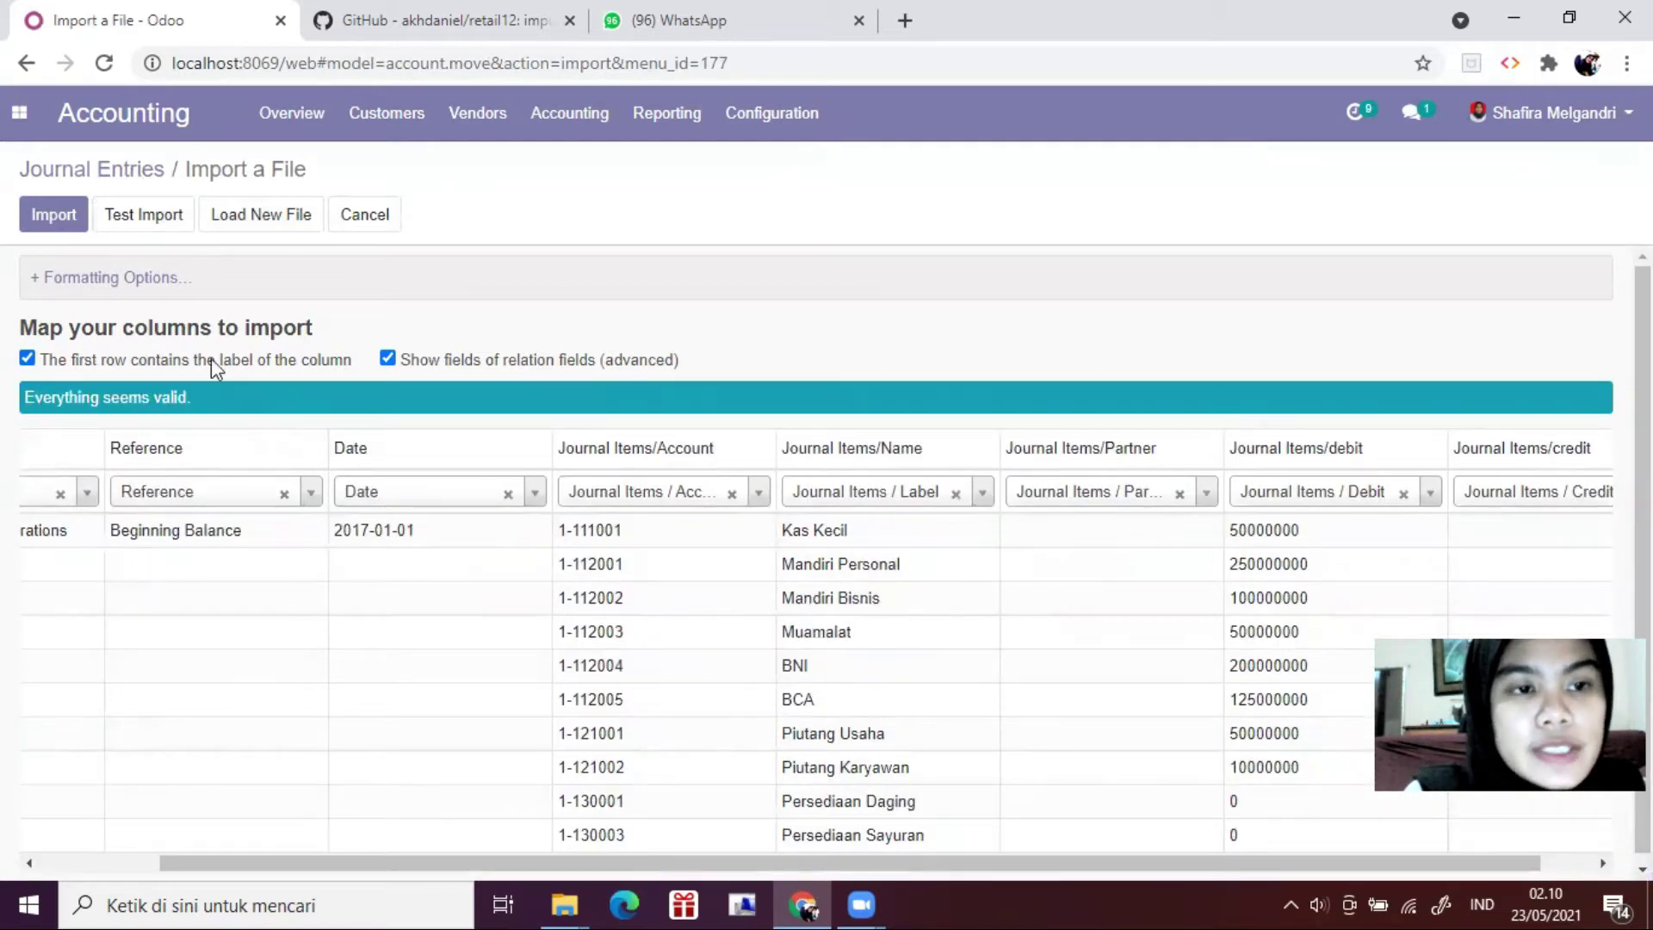
{"action": "left_click", "coordinate": [57, 226]}
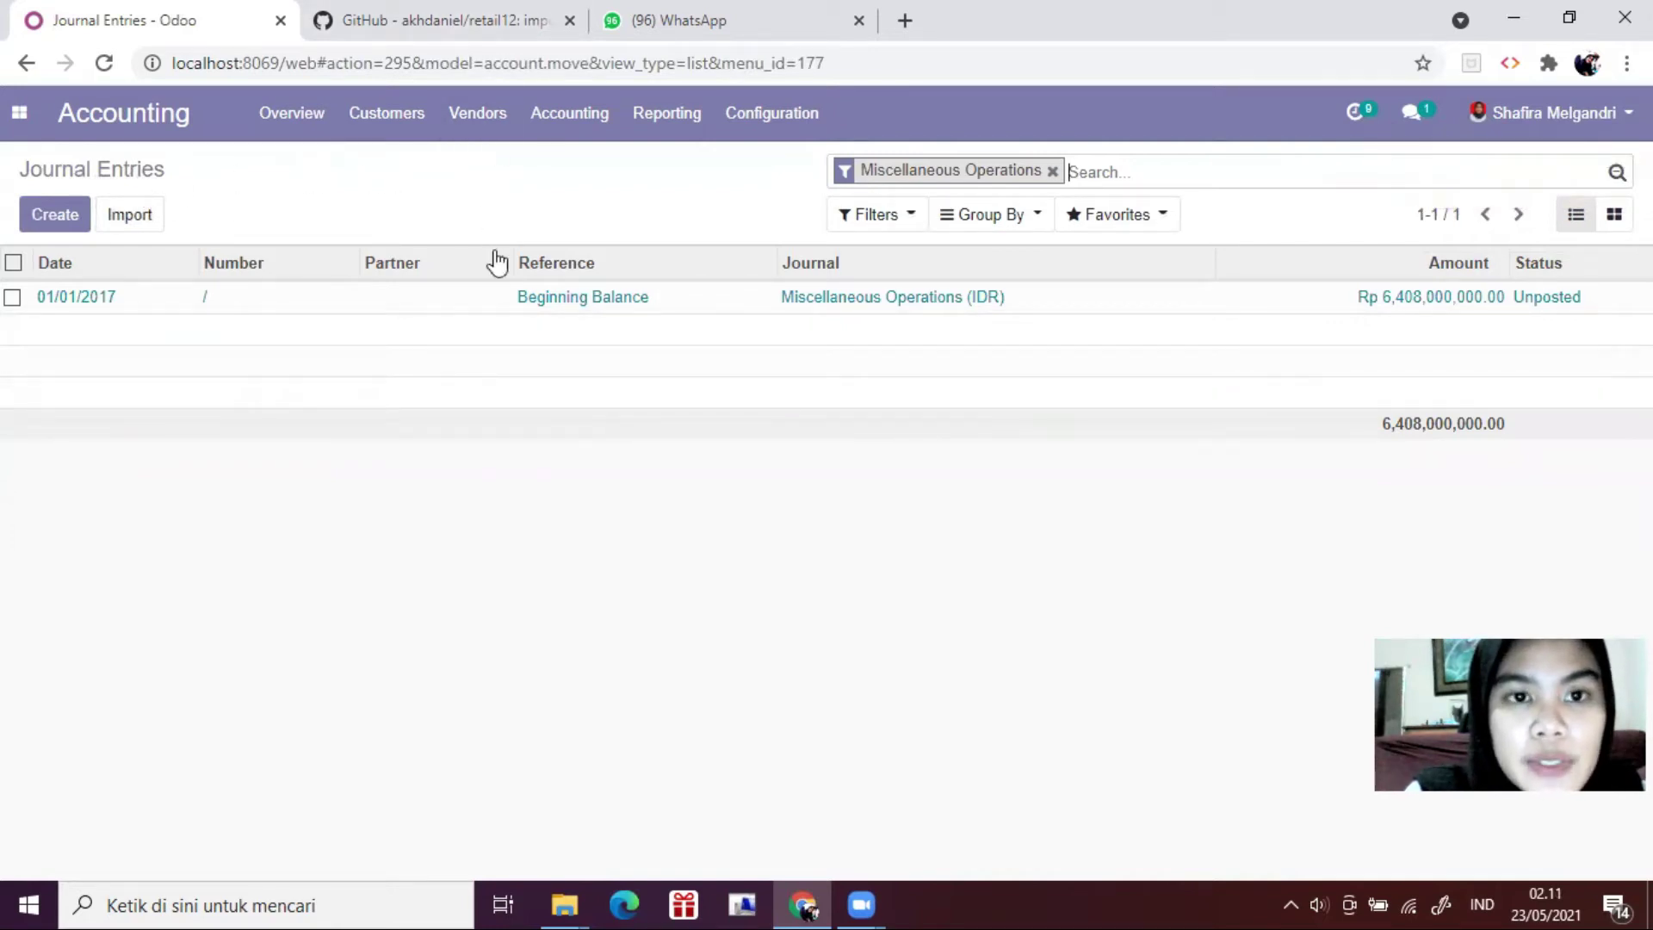
{"action": "left_click", "coordinate": [521, 301]}
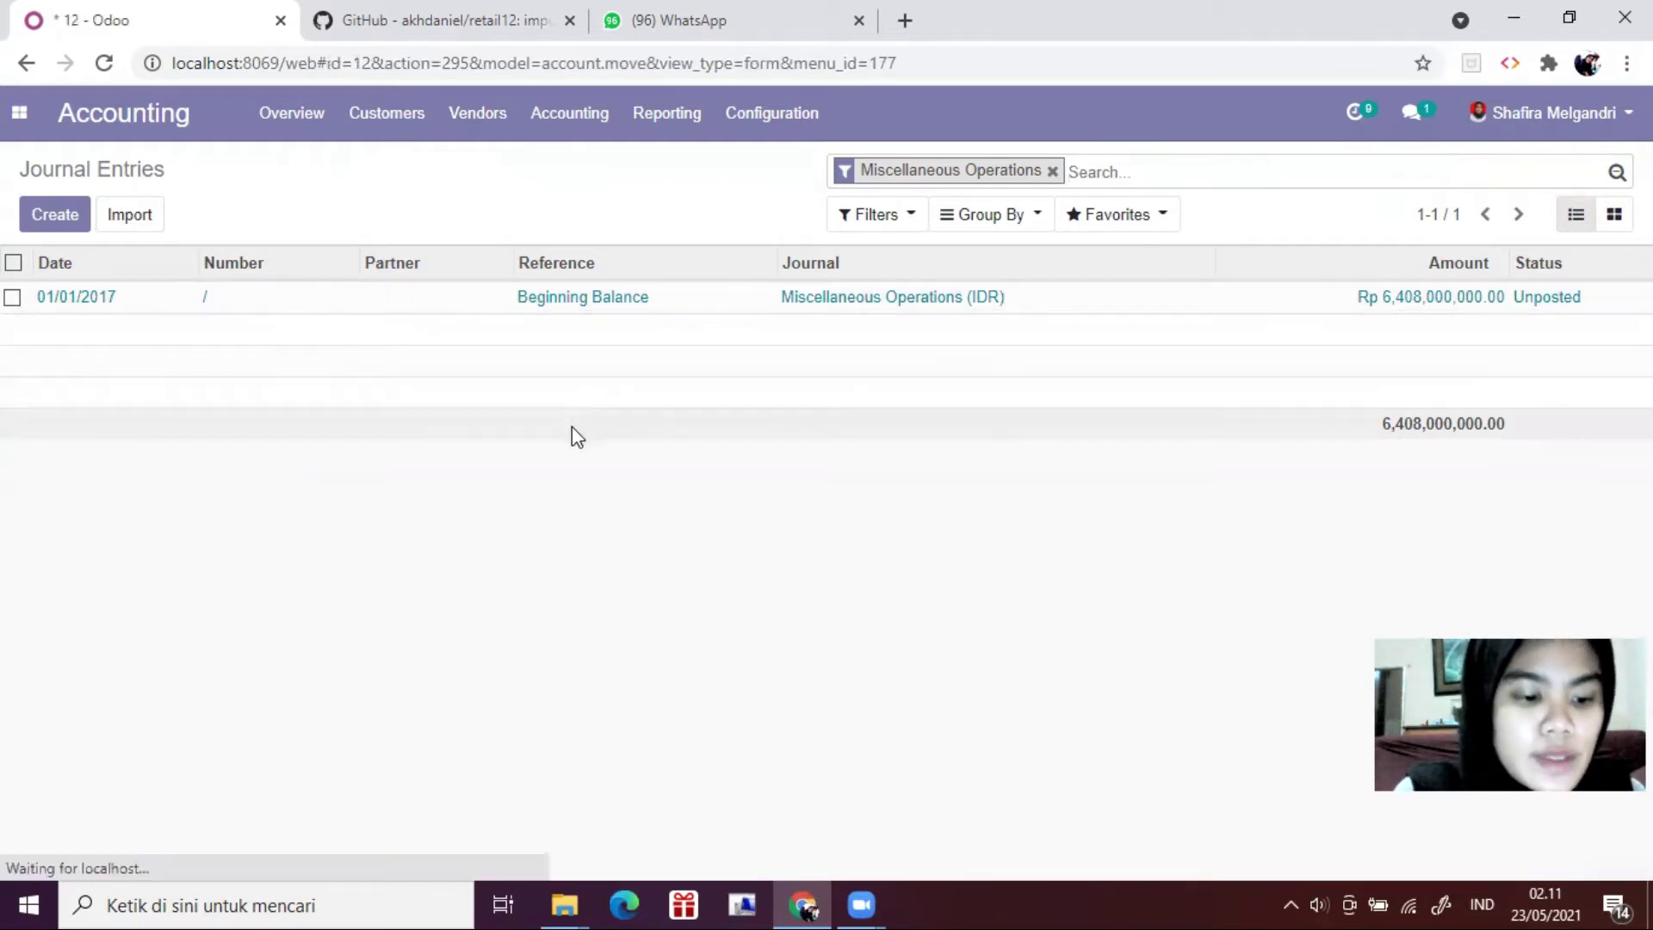
{"action": "scroll", "coordinate": [469, 507], "scroll_direction": "down", "scroll_amount": 1}
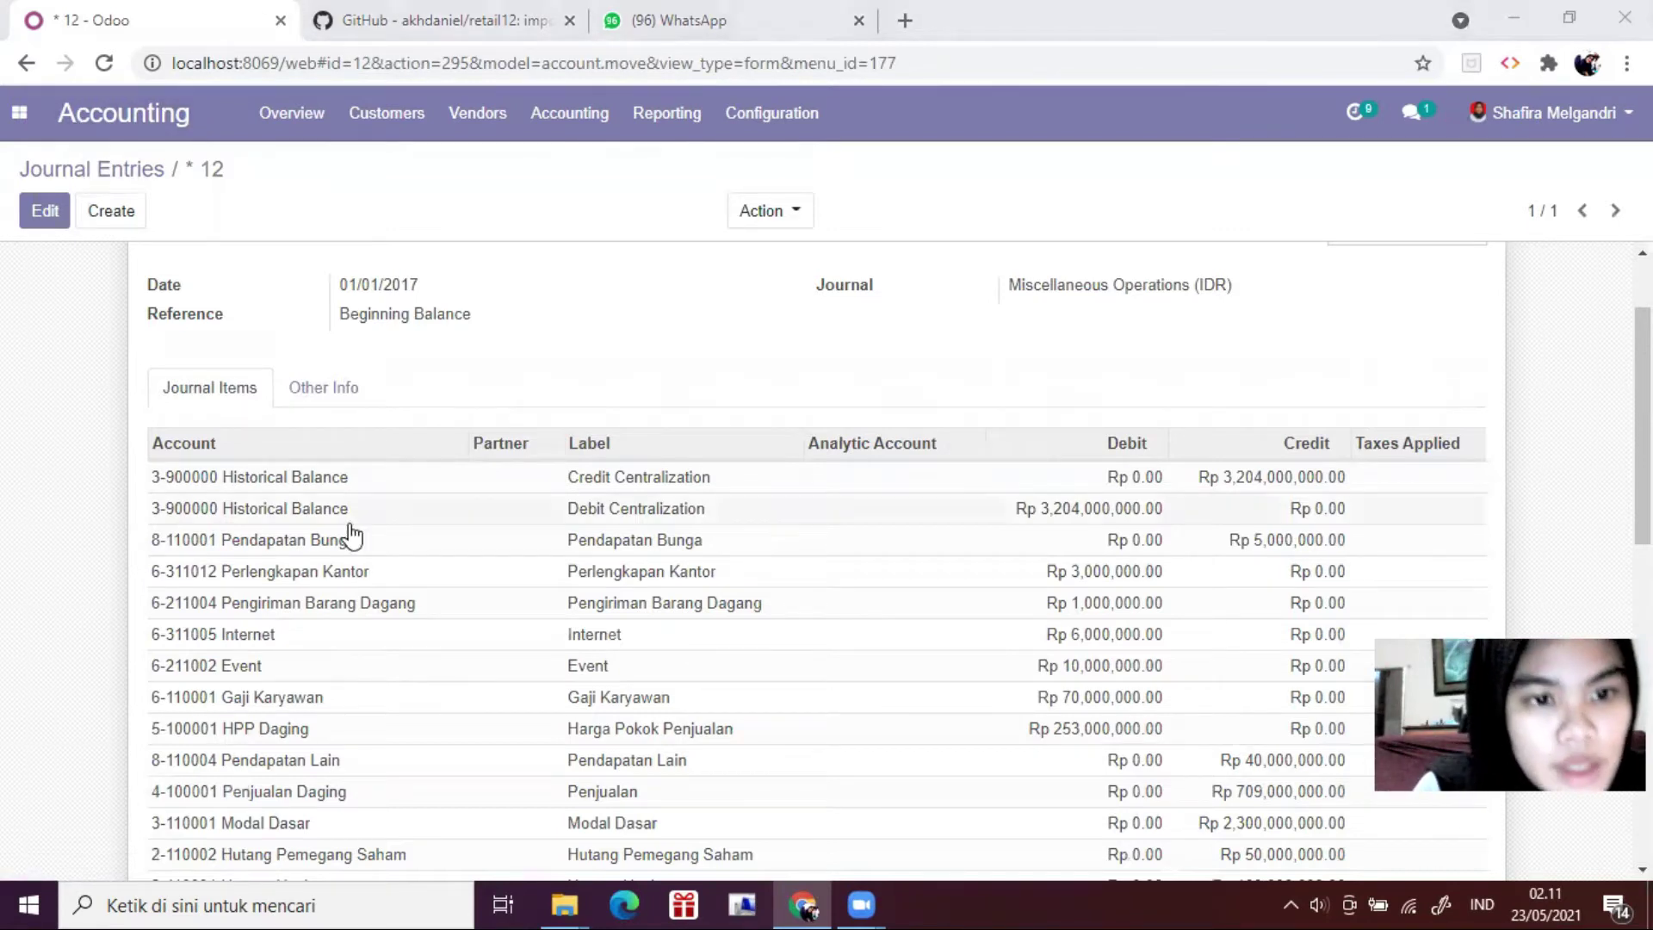
Step: Check the 05 import.res.partner.csv file in the GitHub repository, and open the Contacts app's list of contacts
{"action": "left_click", "coordinate": [454, 32]}
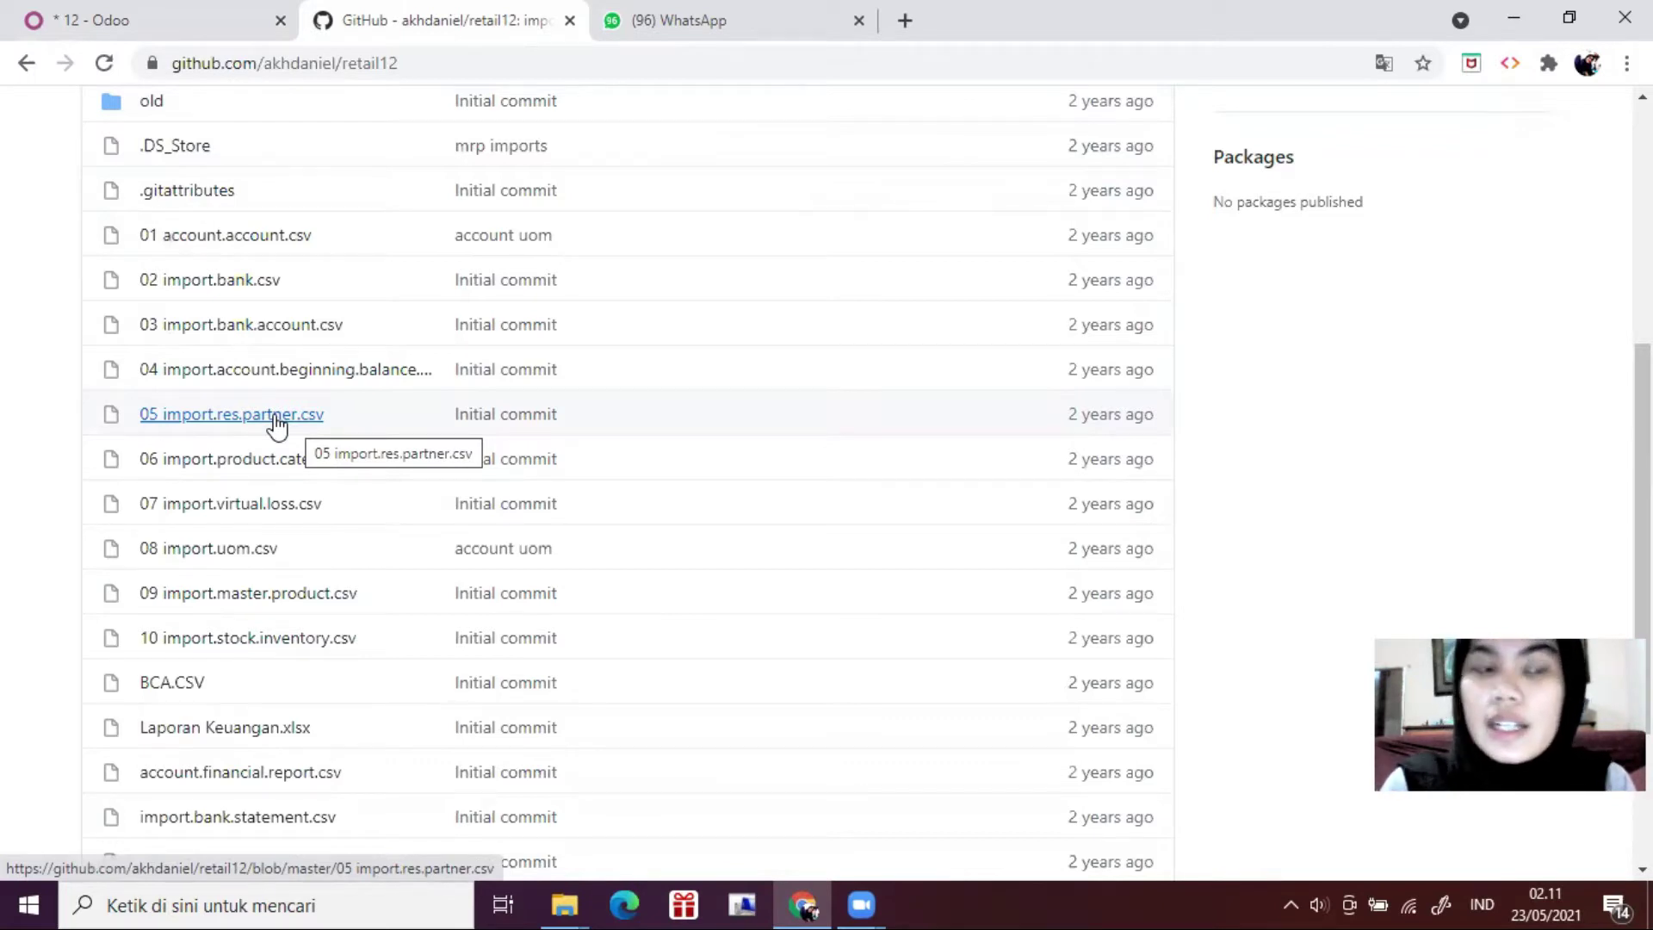
{"action": "left_click", "coordinate": [214, 19]}
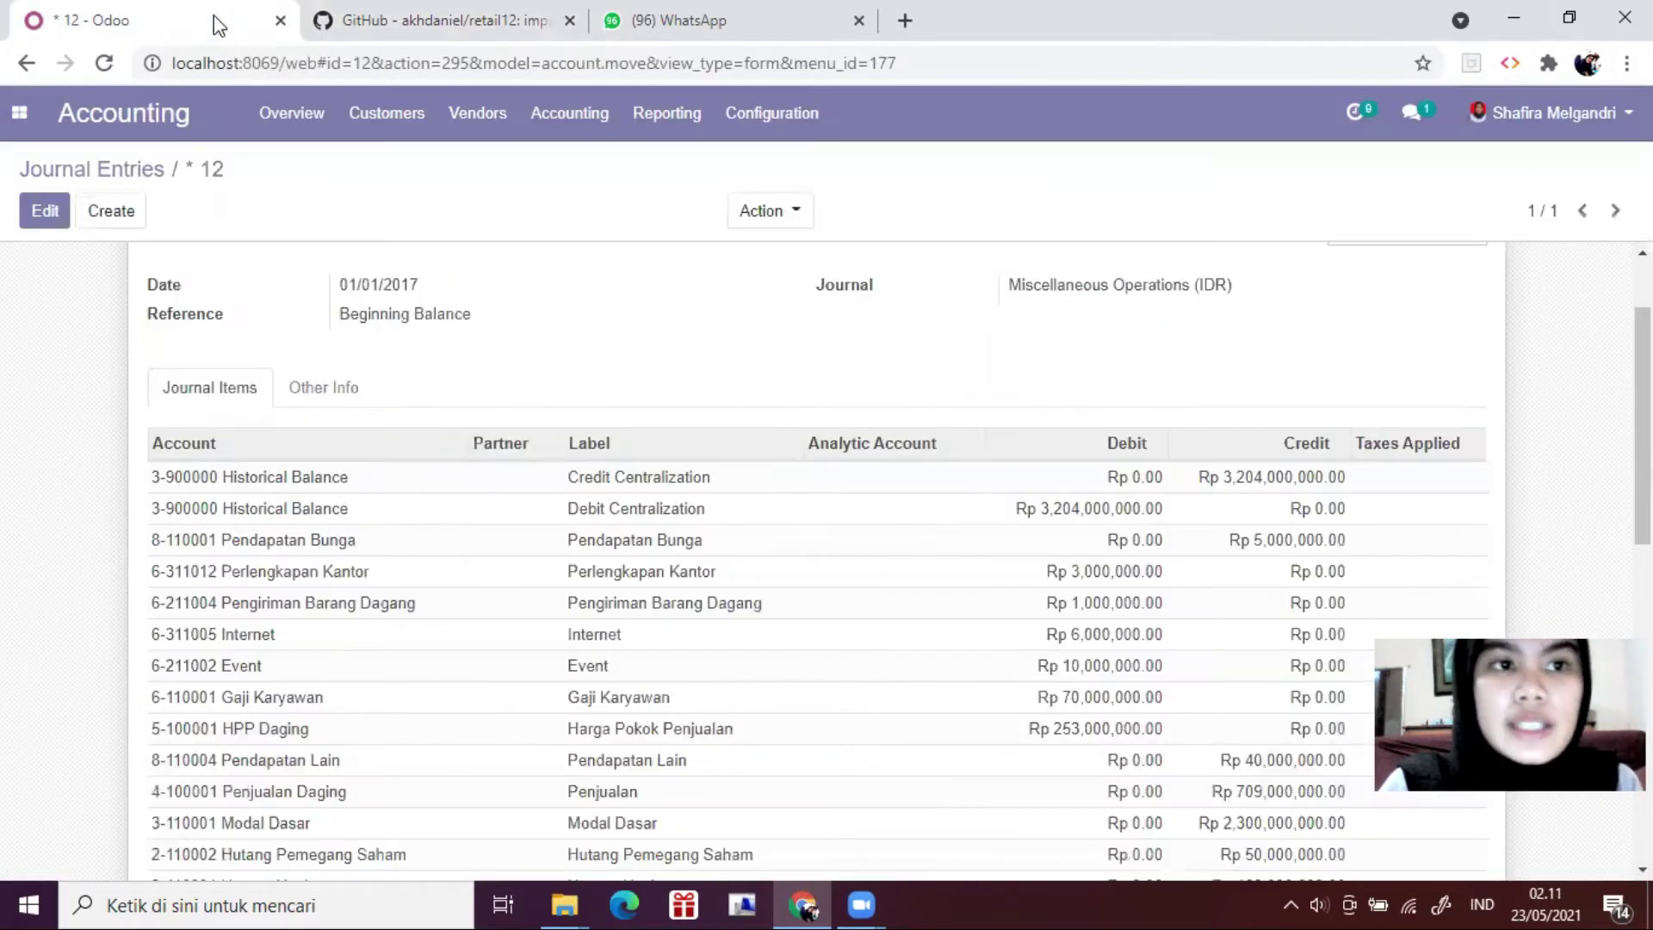
{"action": "left_click", "coordinate": [19, 115]}
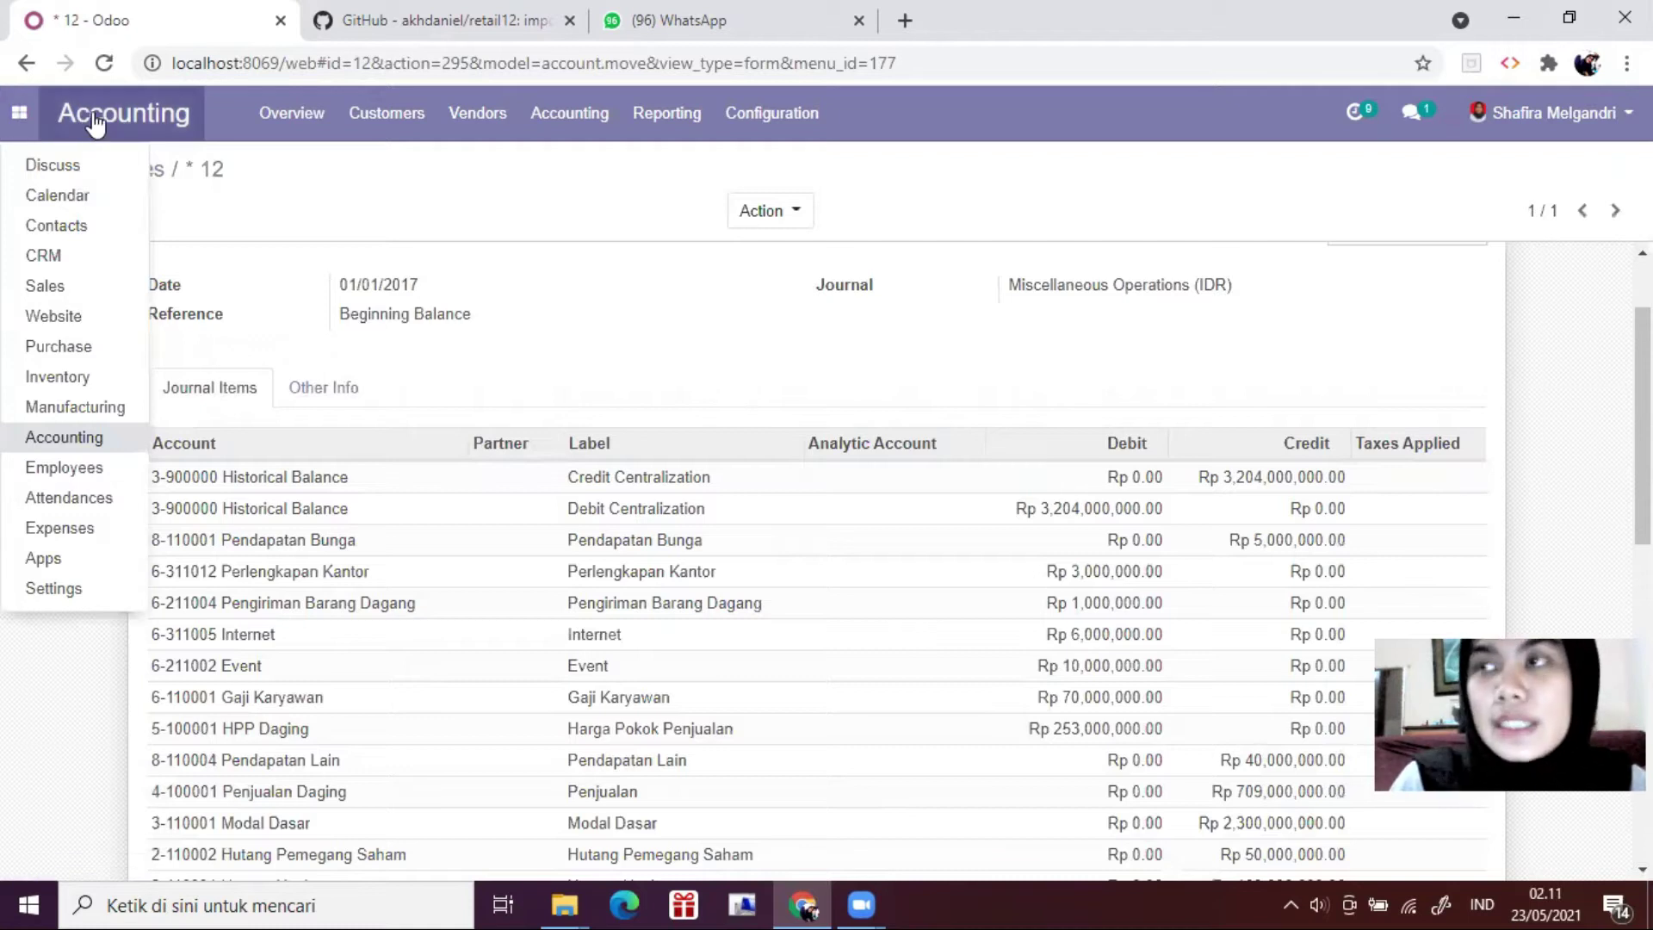
{"action": "left_click", "coordinate": [103, 227]}
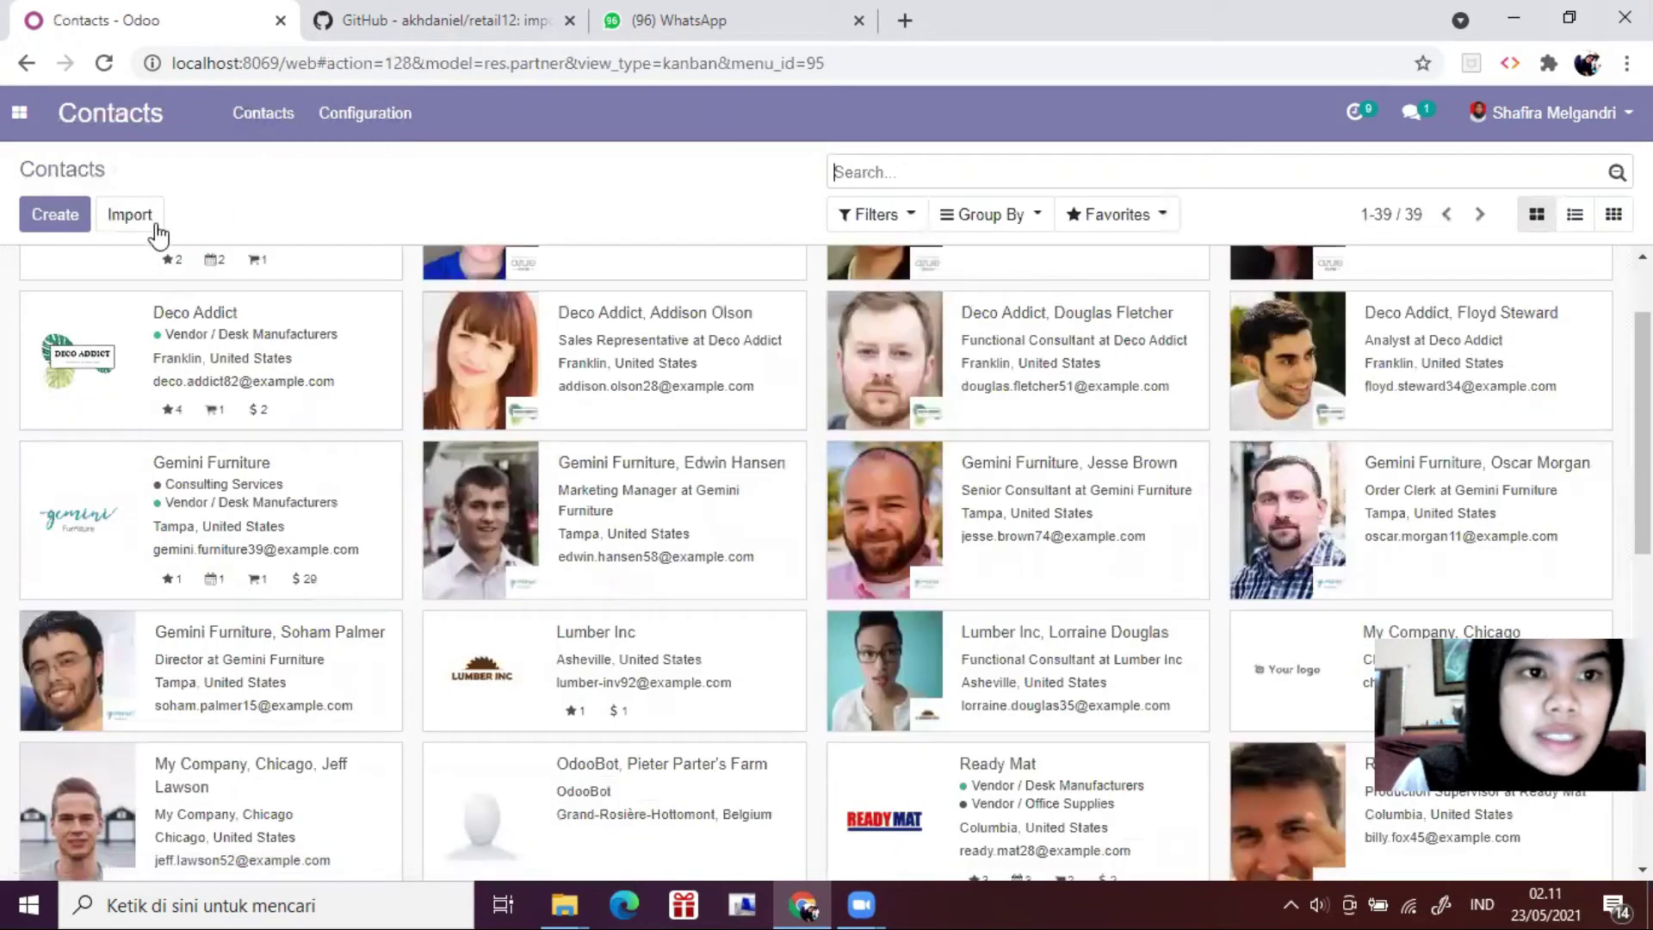
{"action": "scroll", "coordinate": [343, 345], "scroll_direction": "up", "scroll_amount": 1}
{"action": "scroll", "coordinate": [349, 340], "scroll_direction": "up", "scroll_amount": 2}
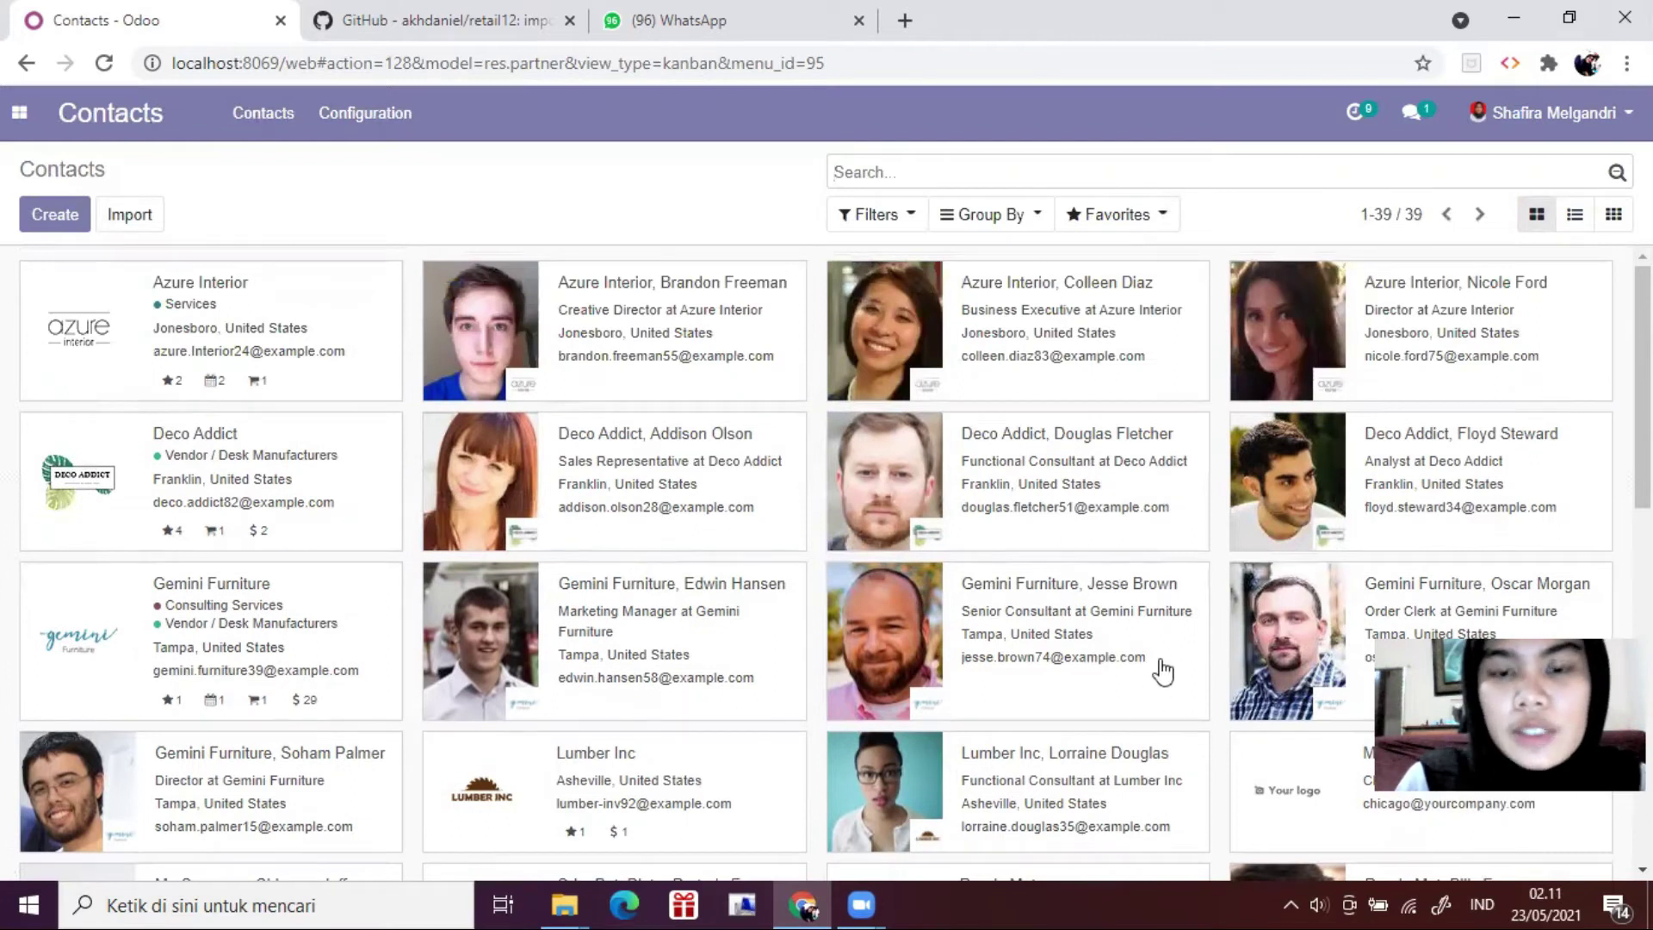
Step: Load the 05 import.res.partner CSV file into the Contacts import, test it and import the records
{"action": "scroll", "coordinate": [1155, 684], "scroll_direction": "down", "scroll_amount": 3}
{"action": "scroll", "coordinate": [1155, 687], "scroll_direction": "down", "scroll_amount": 3}
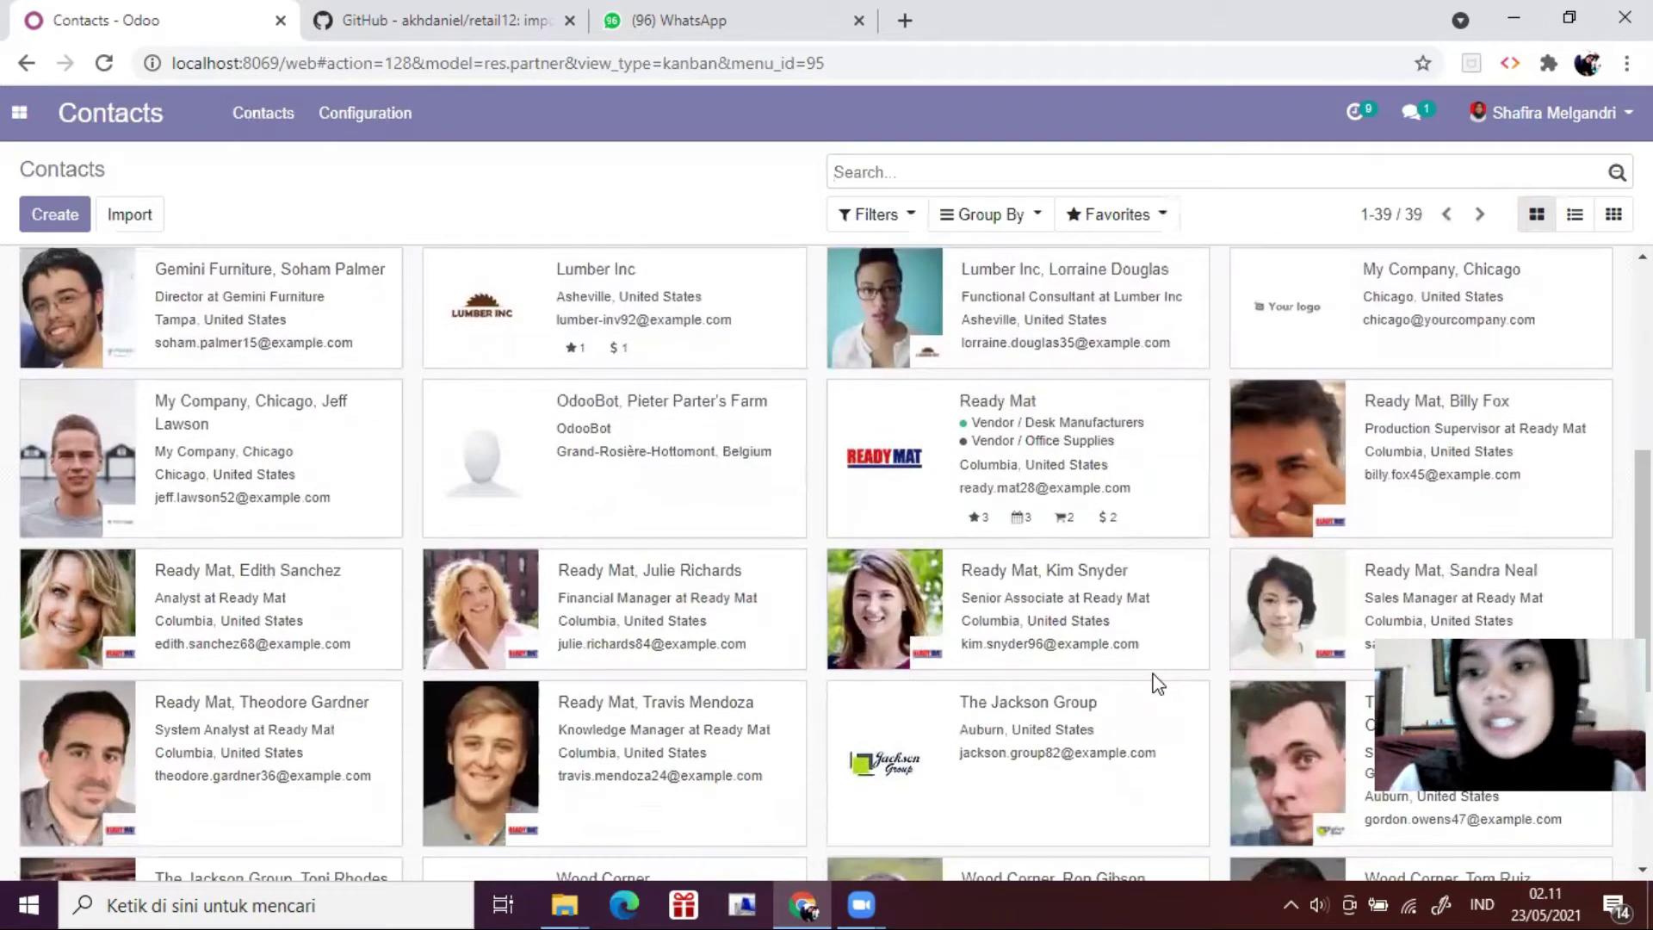
{"action": "scroll", "coordinate": [1156, 685], "scroll_direction": "down", "scroll_amount": 2}
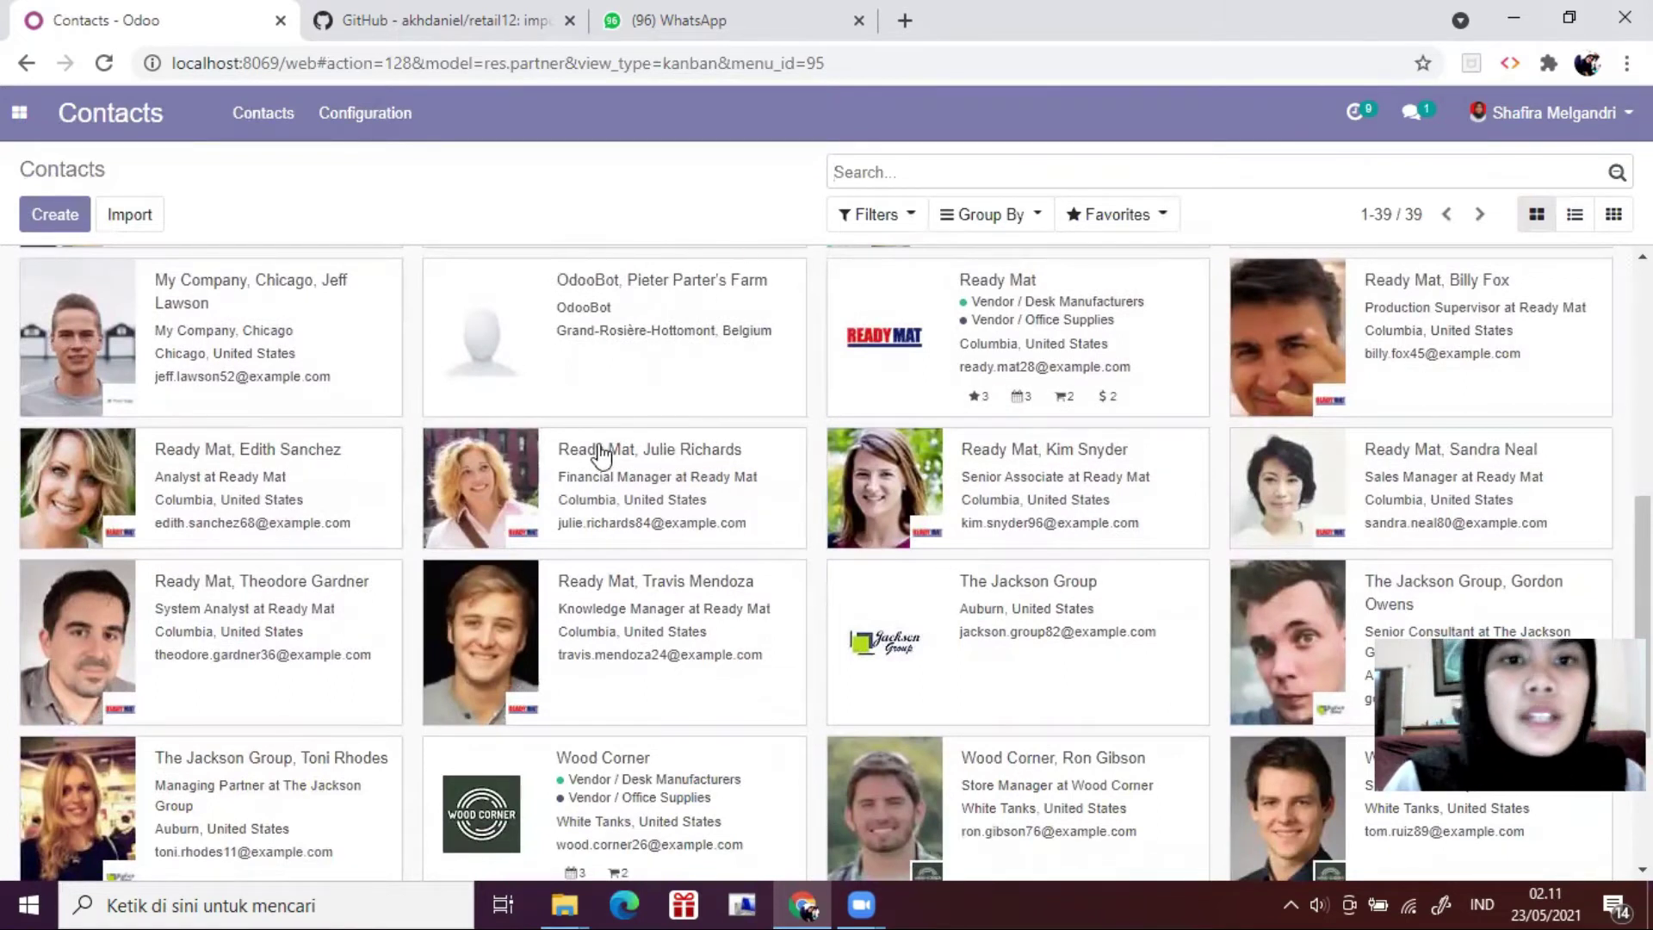
{"action": "scroll", "coordinate": [607, 470], "scroll_direction": "down", "scroll_amount": 3}
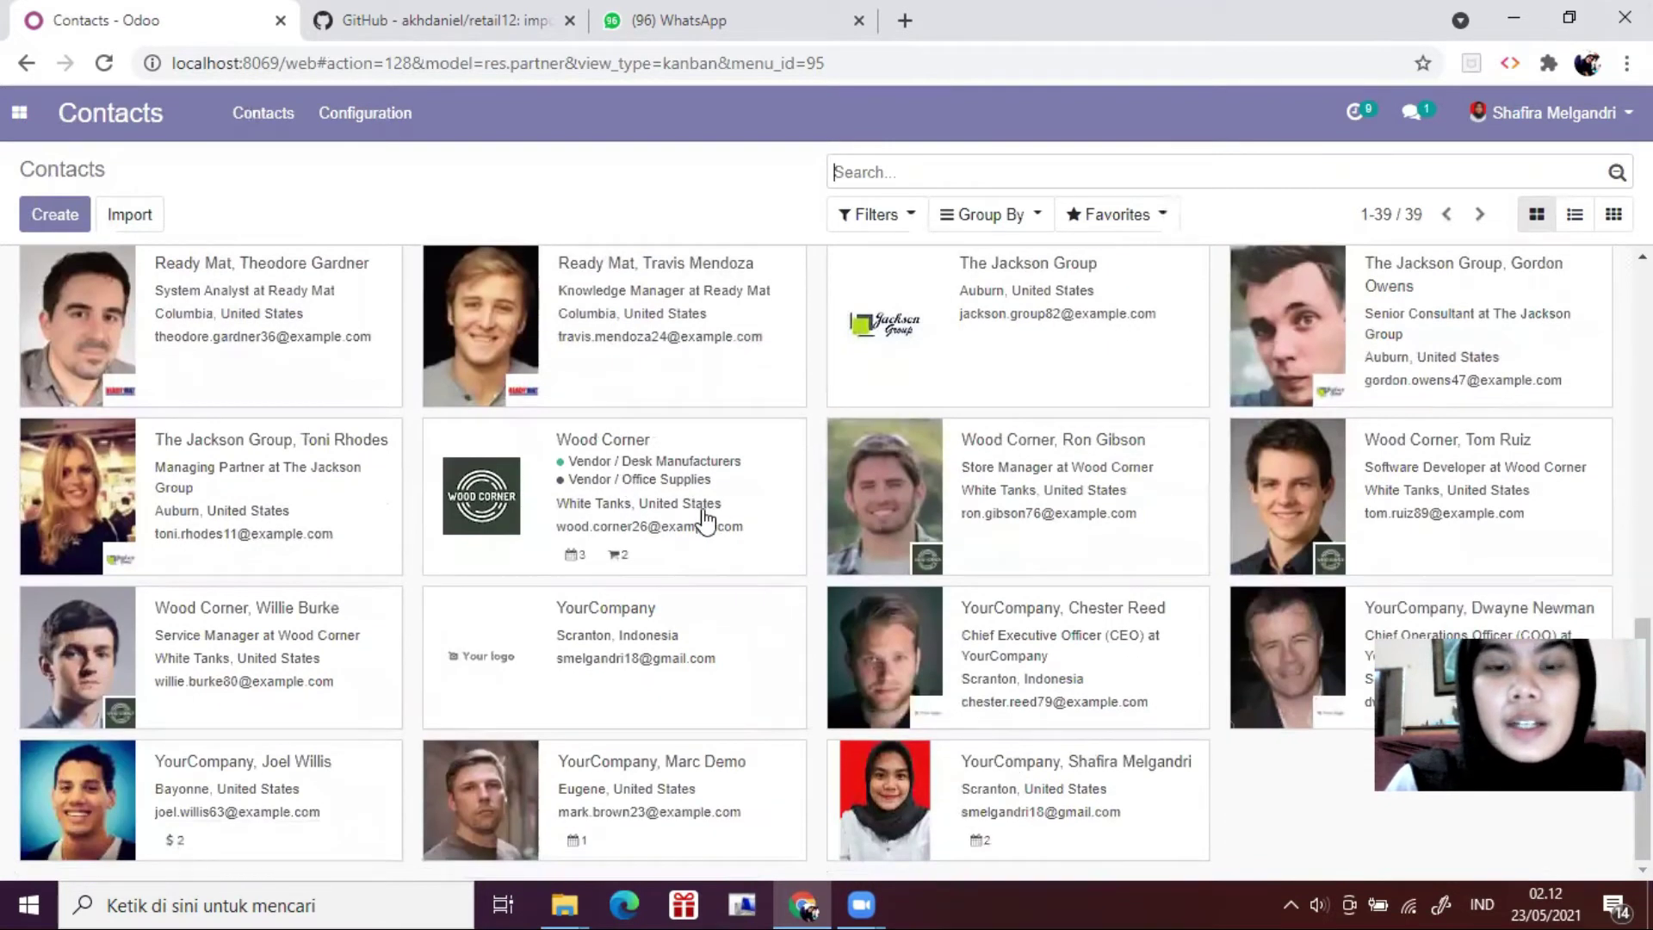
{"action": "scroll", "coordinate": [607, 473], "scroll_direction": "up", "scroll_amount": 4}
{"action": "scroll", "coordinate": [607, 472], "scroll_direction": "up", "scroll_amount": 6}
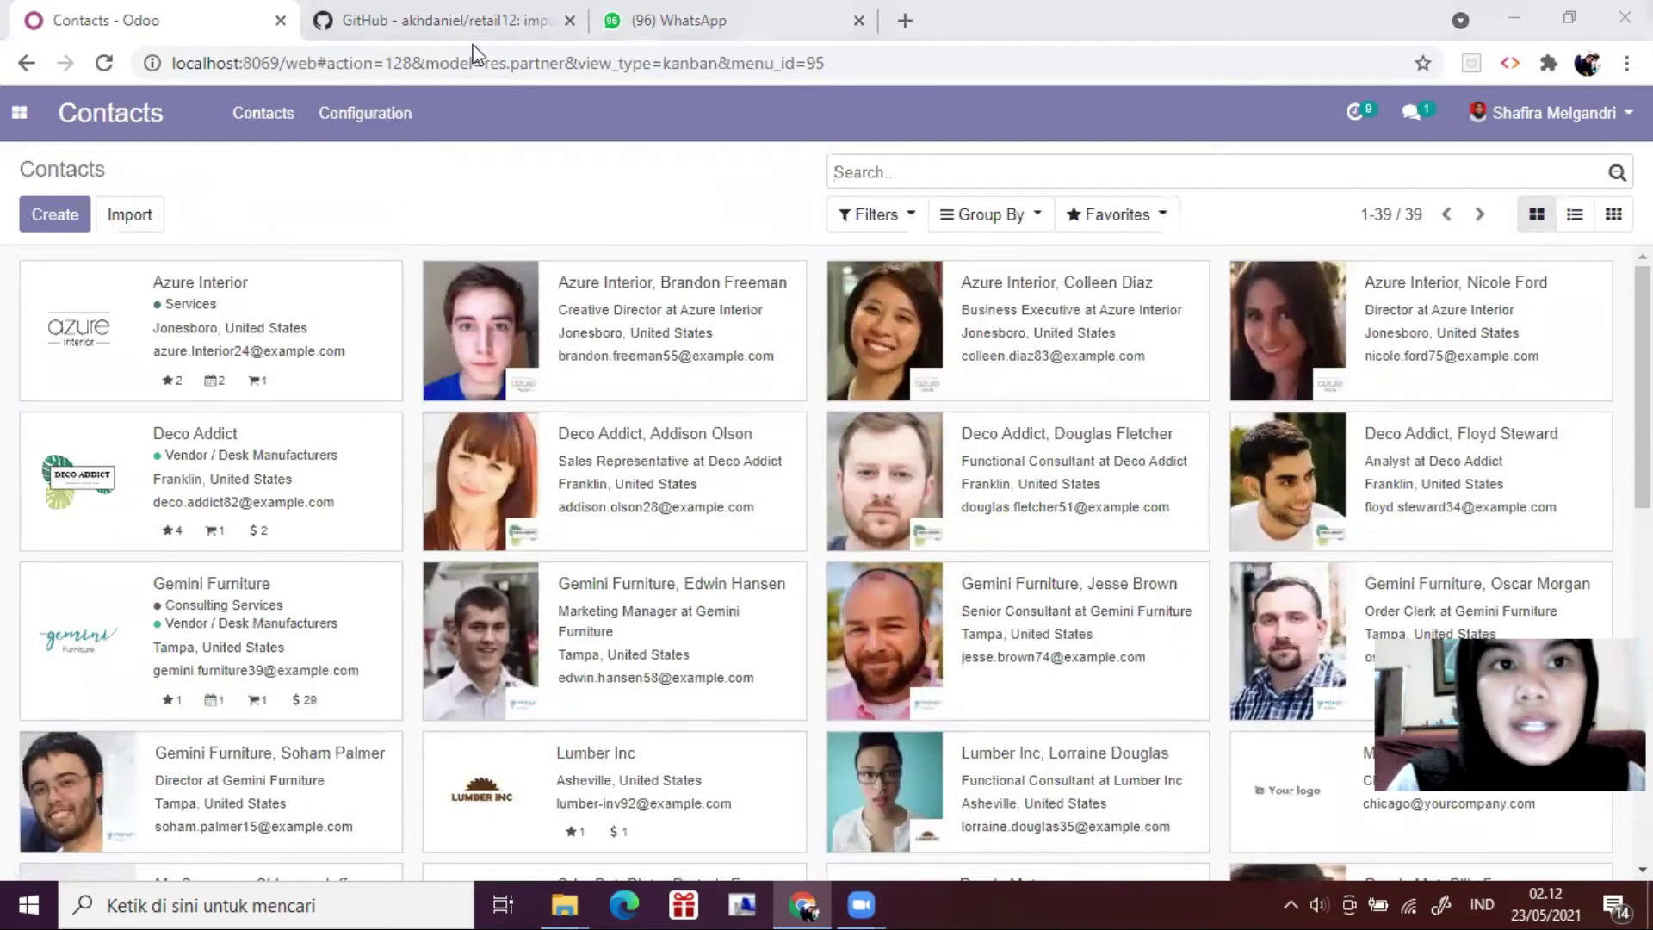
{"action": "left_click", "coordinate": [129, 222]}
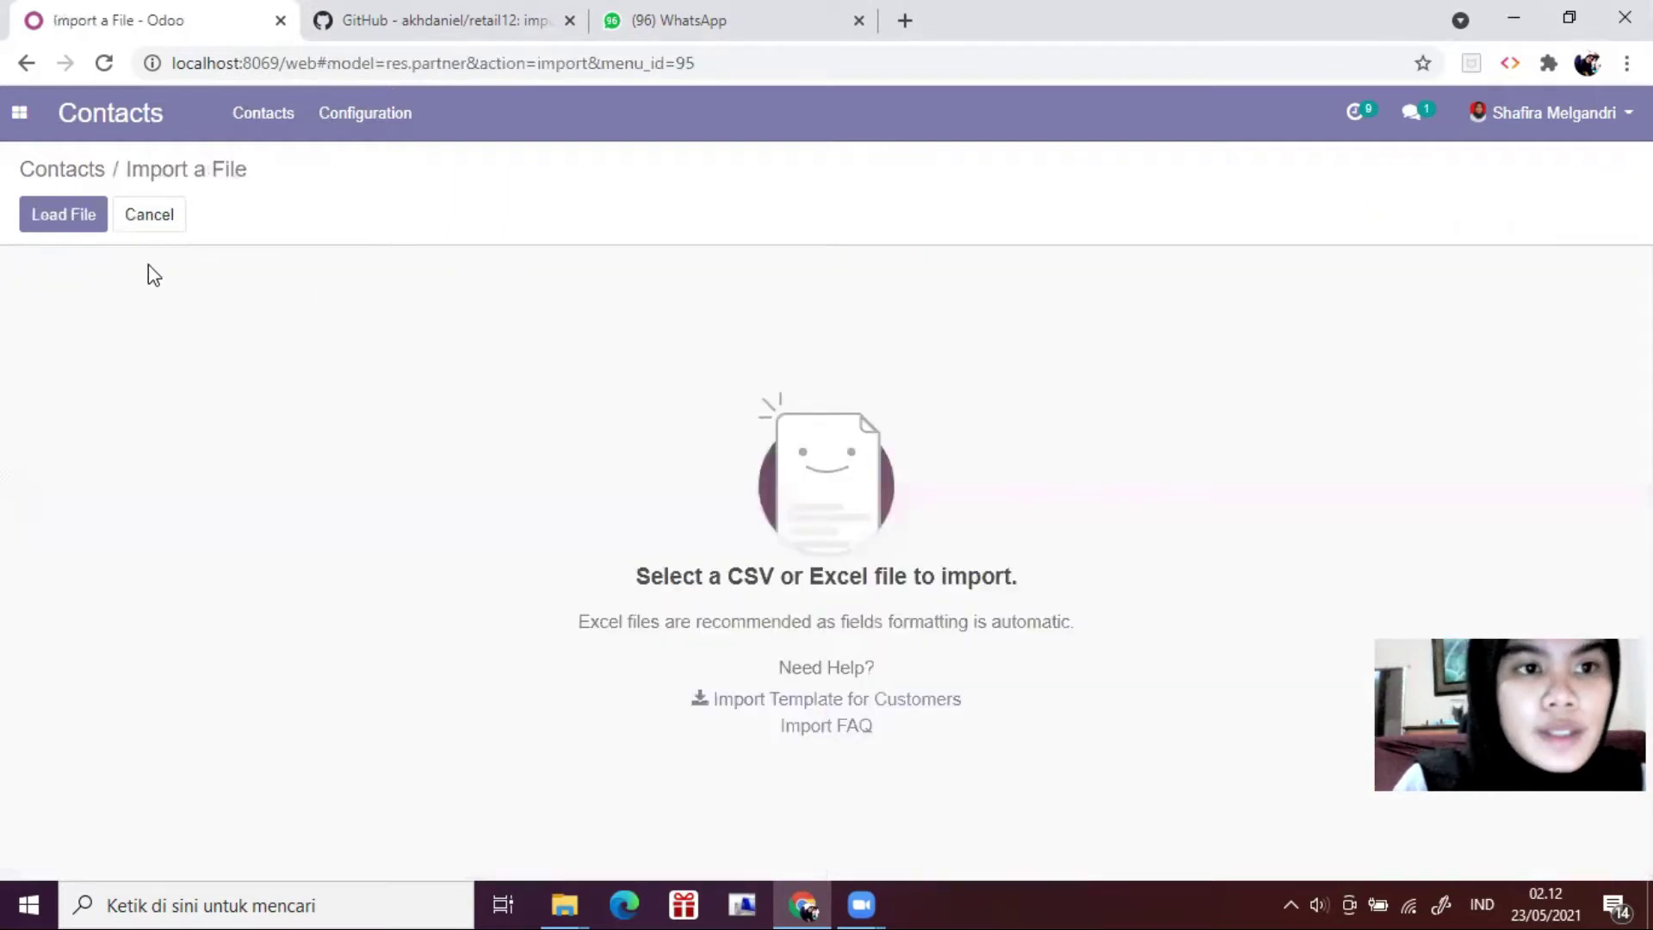
{"action": "left_click", "coordinate": [57, 224]}
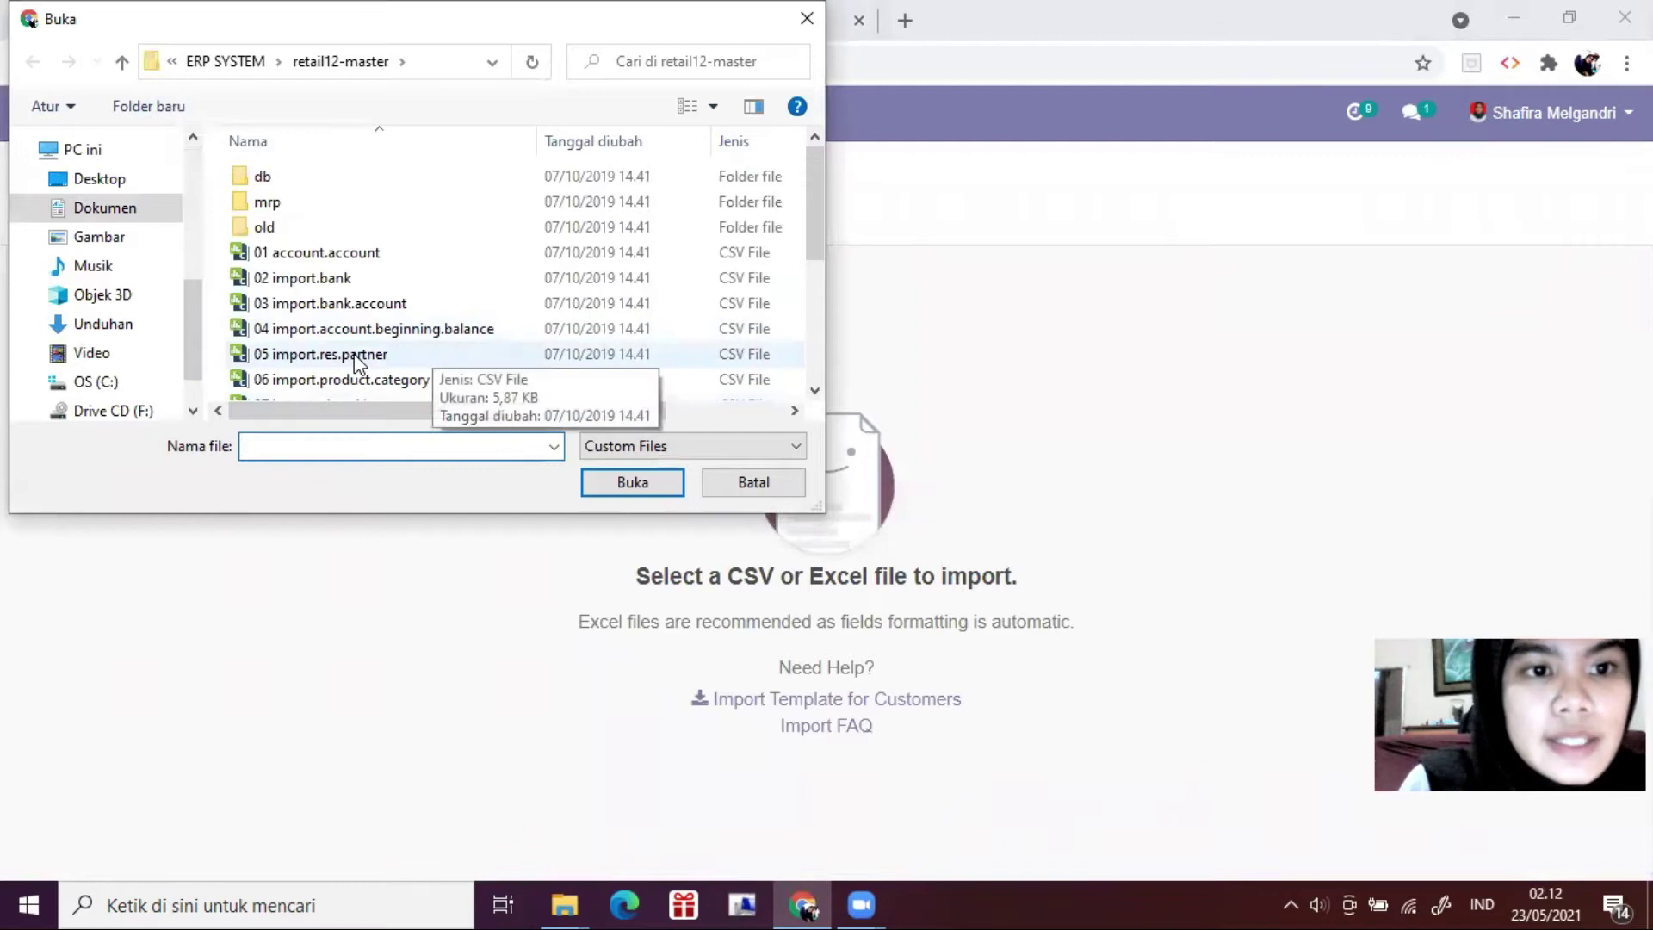
{"action": "double_click", "coordinate": [354, 354]}
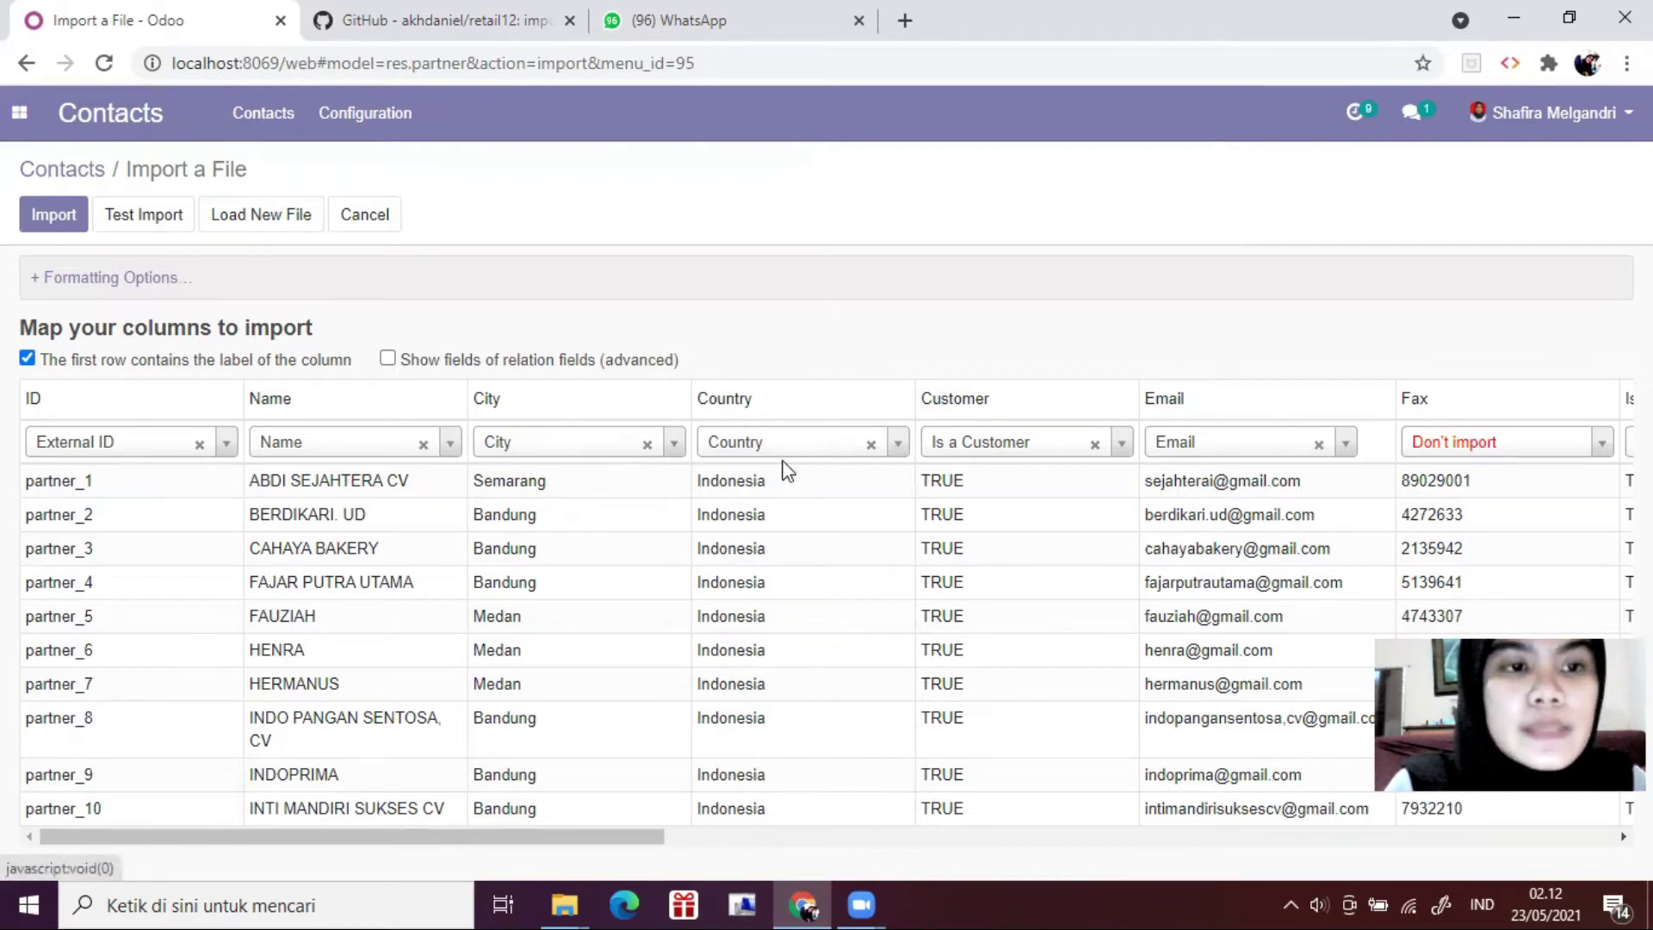
{"action": "left_click", "coordinate": [161, 221]}
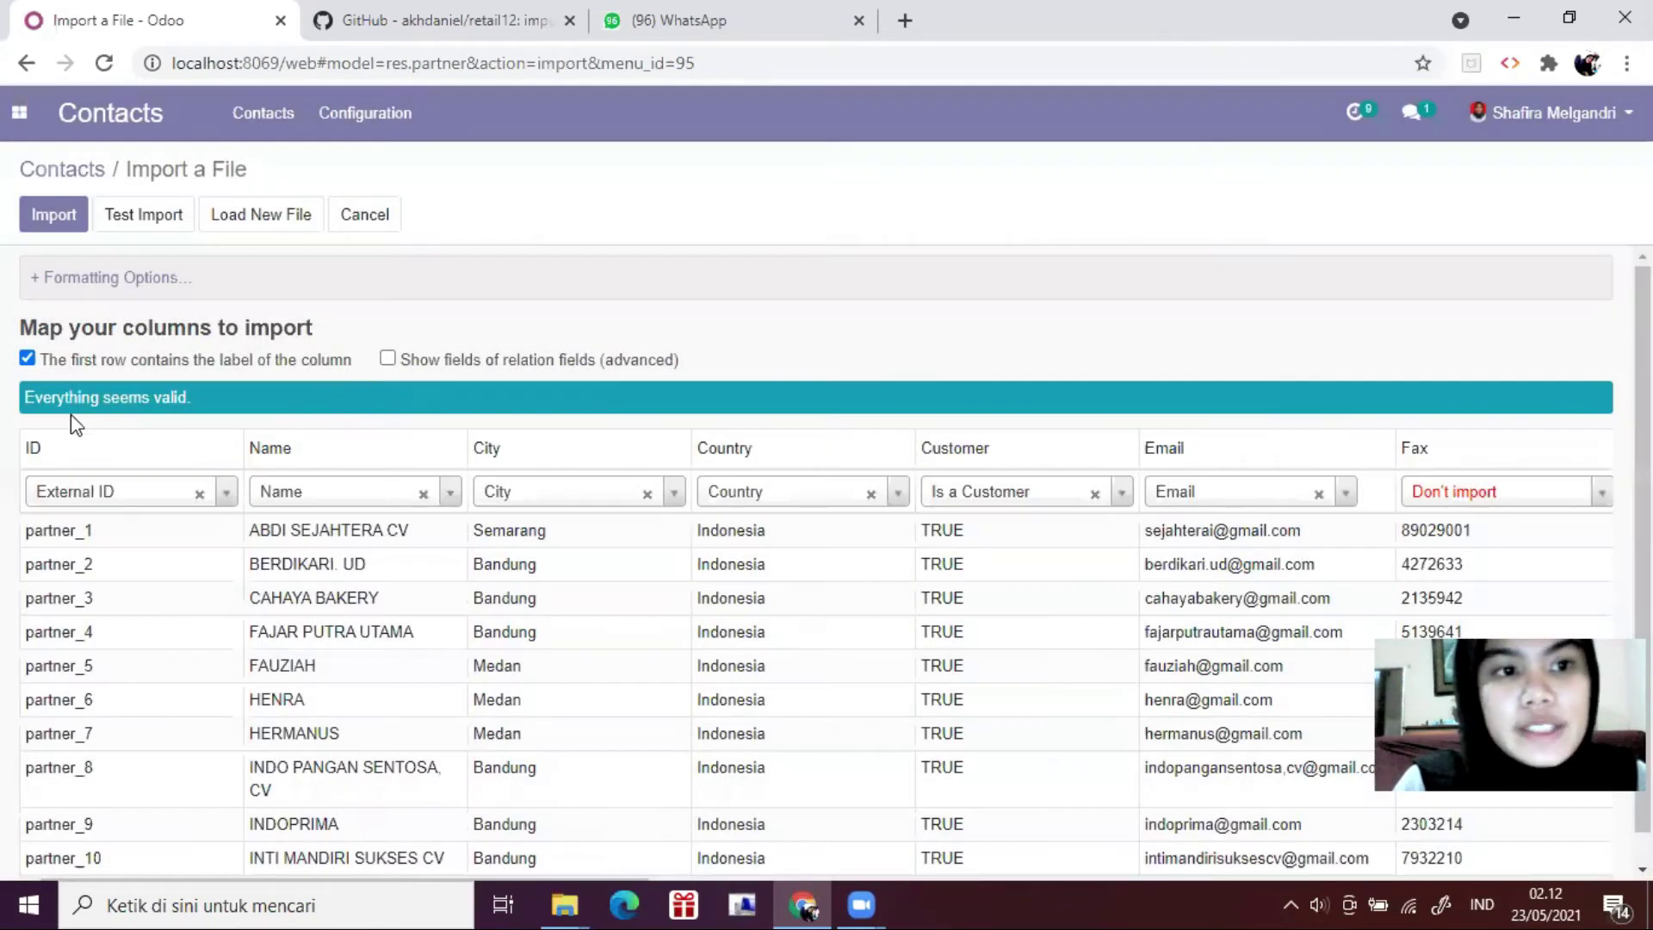
{"action": "left_click", "coordinate": [48, 216]}
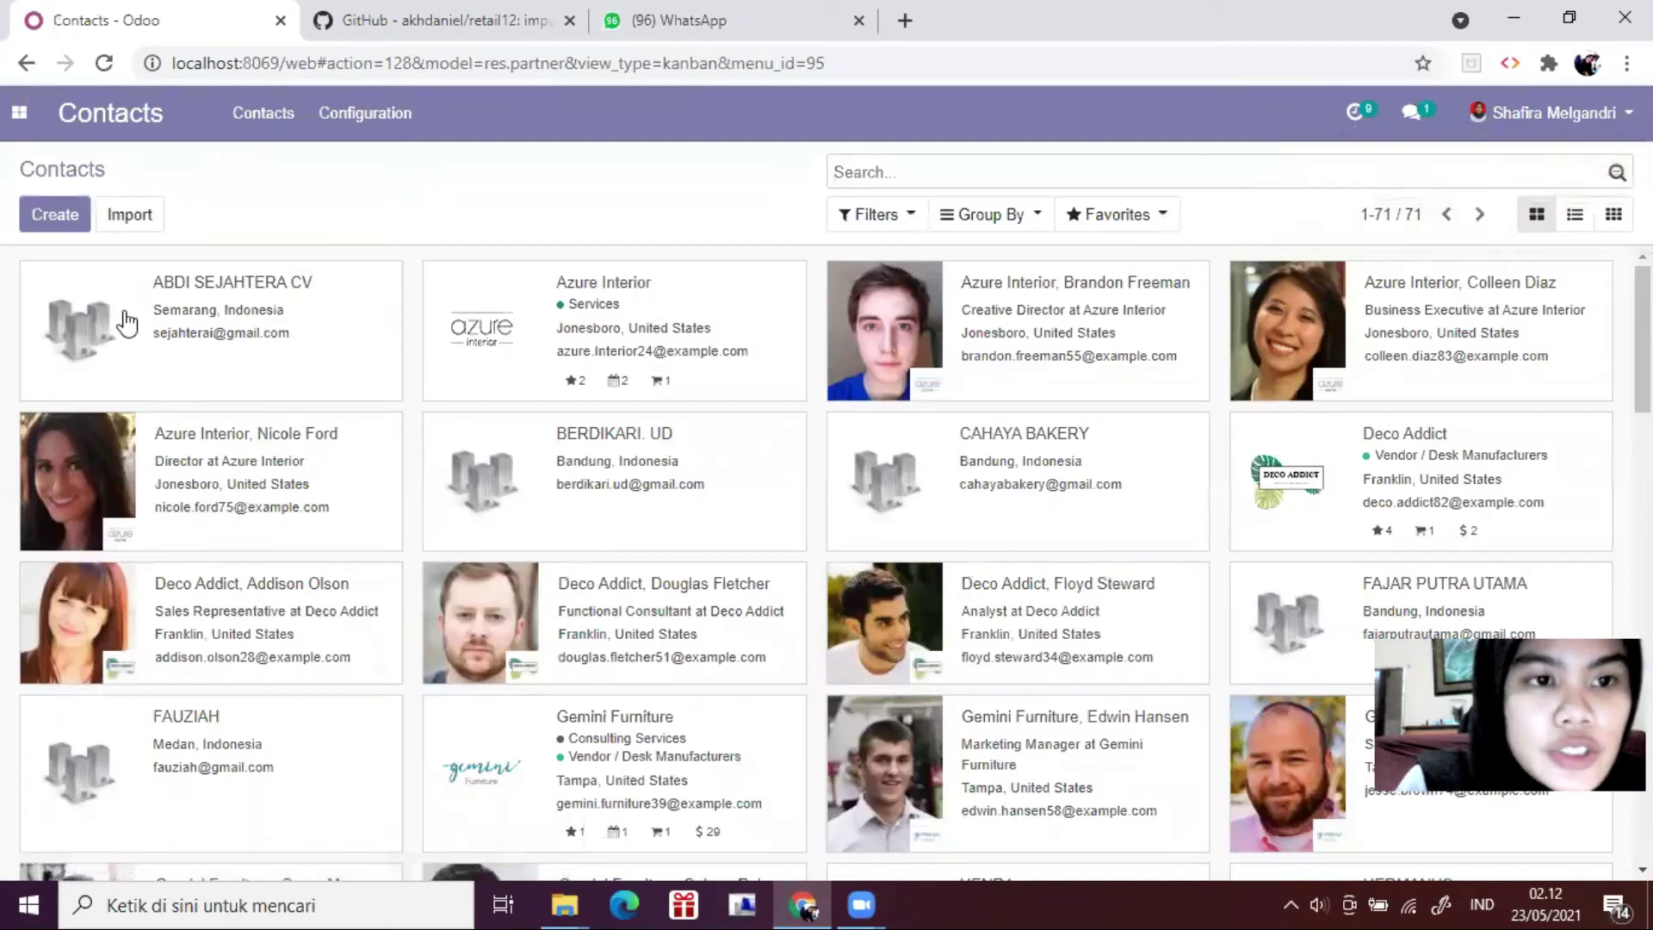
Step: Open the imported ABDI SEJAHTERA CV contact to review its details, and return to the contacts list
{"action": "left_click", "coordinate": [224, 334]}
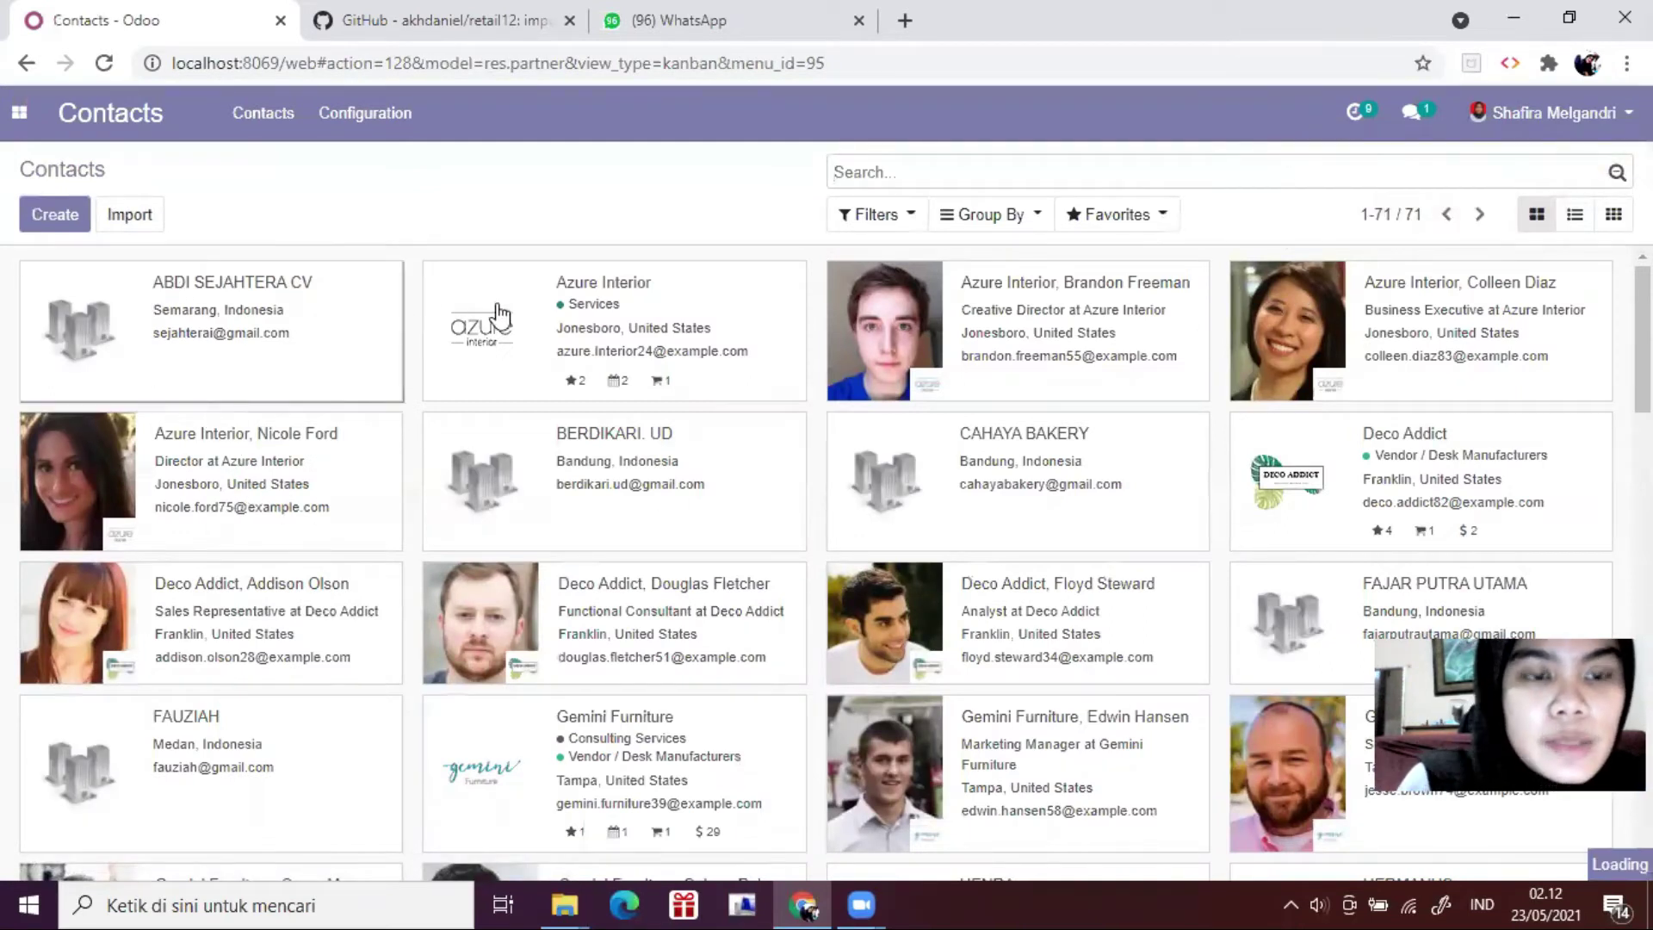
{"action": "left_click", "coordinate": [118, 353]}
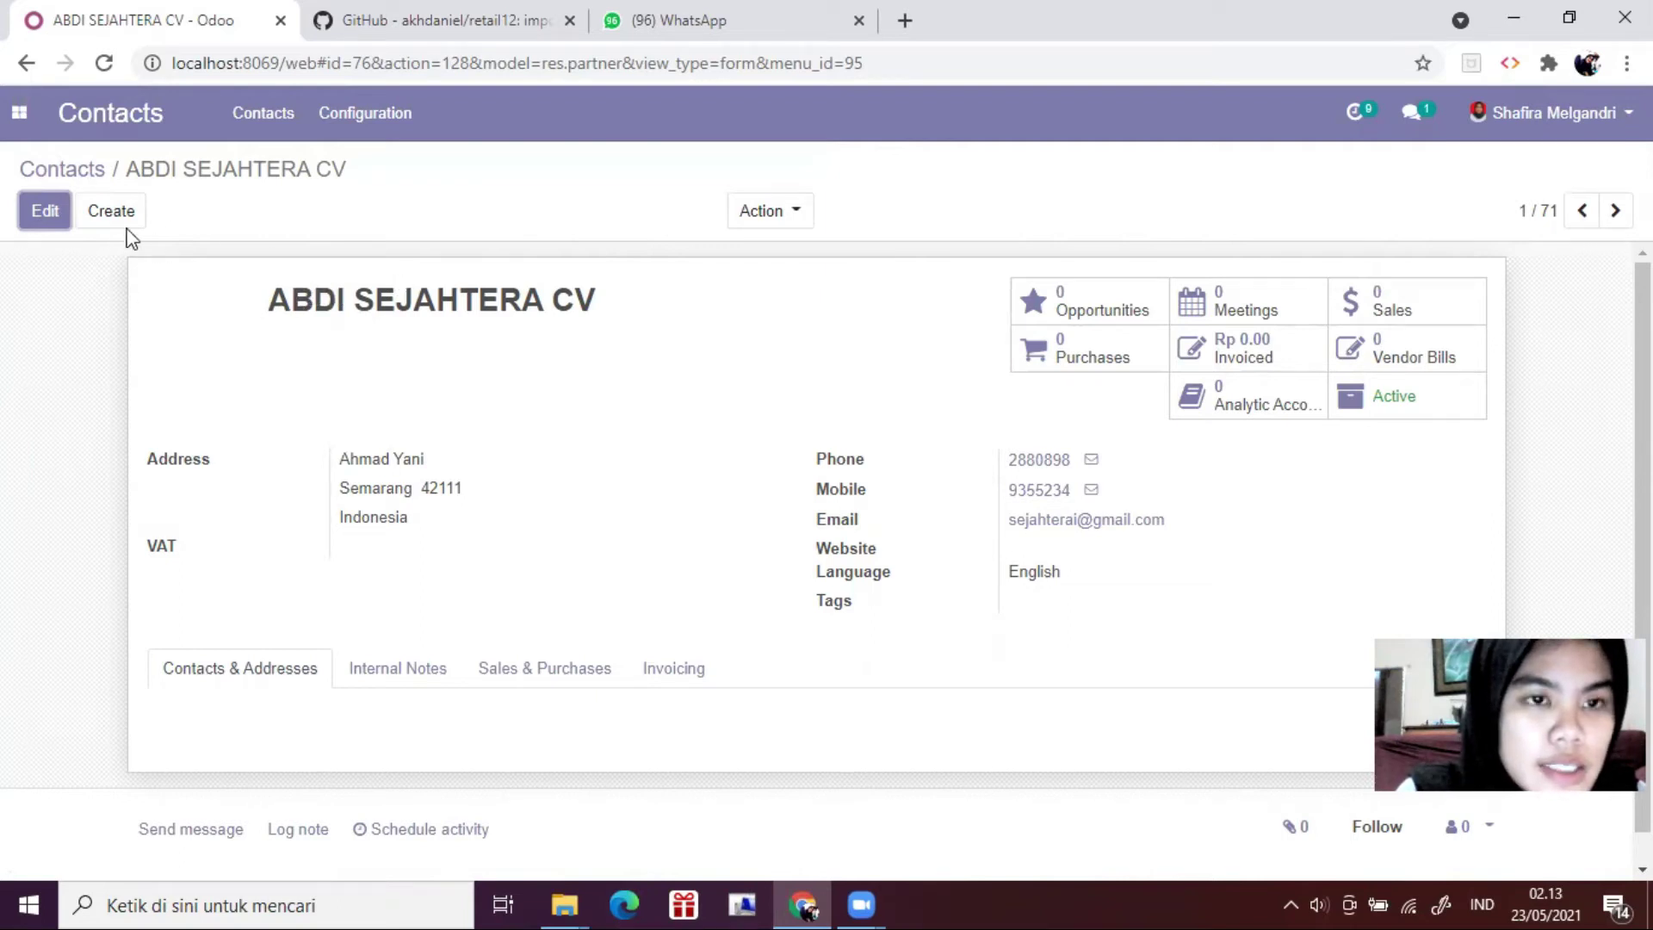
{"action": "left_click", "coordinate": [69, 171]}
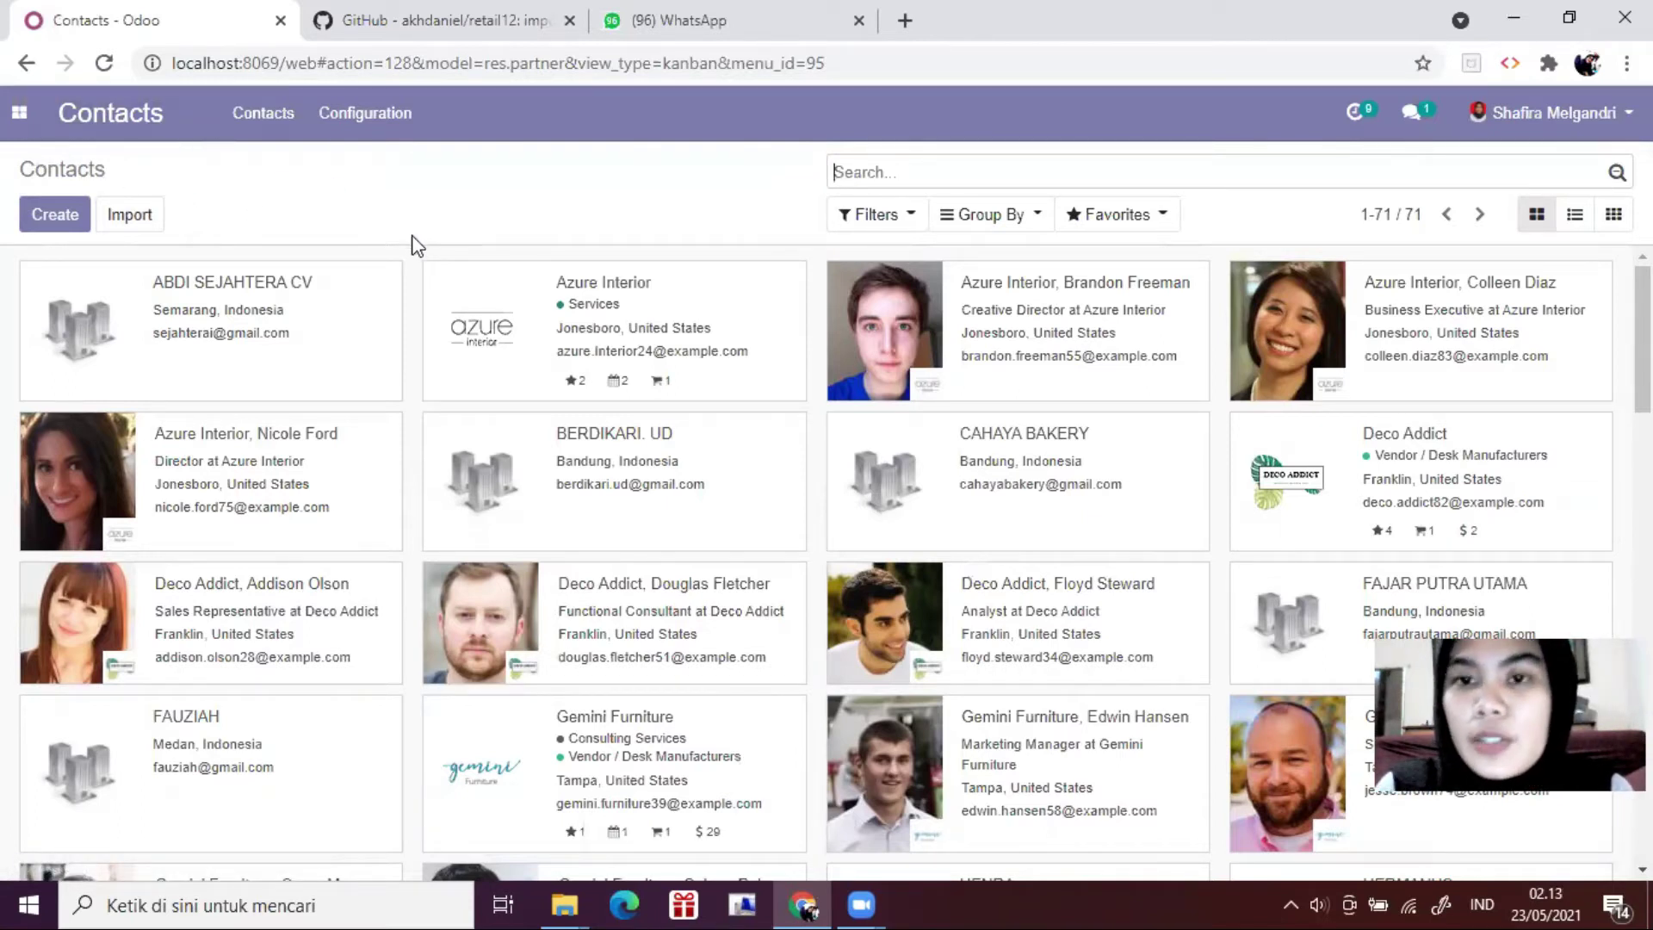
Step: Open the Customers list in the Sales app to check the imported partners
{"action": "left_click", "coordinate": [19, 113]}
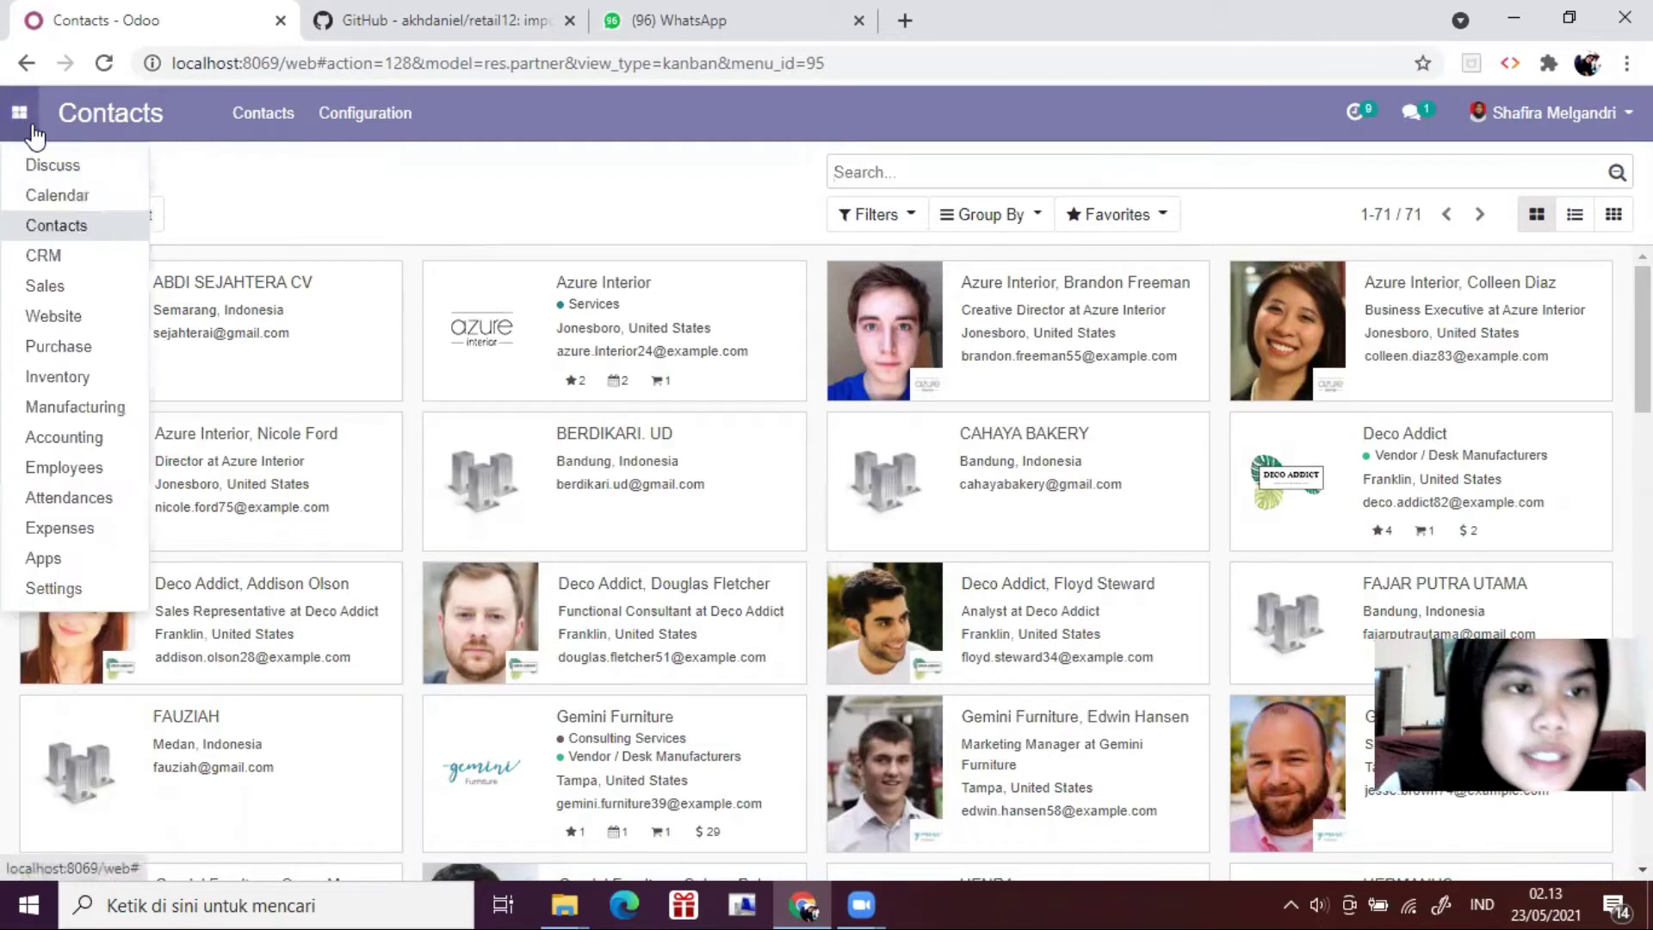
{"action": "left_click", "coordinate": [78, 290]}
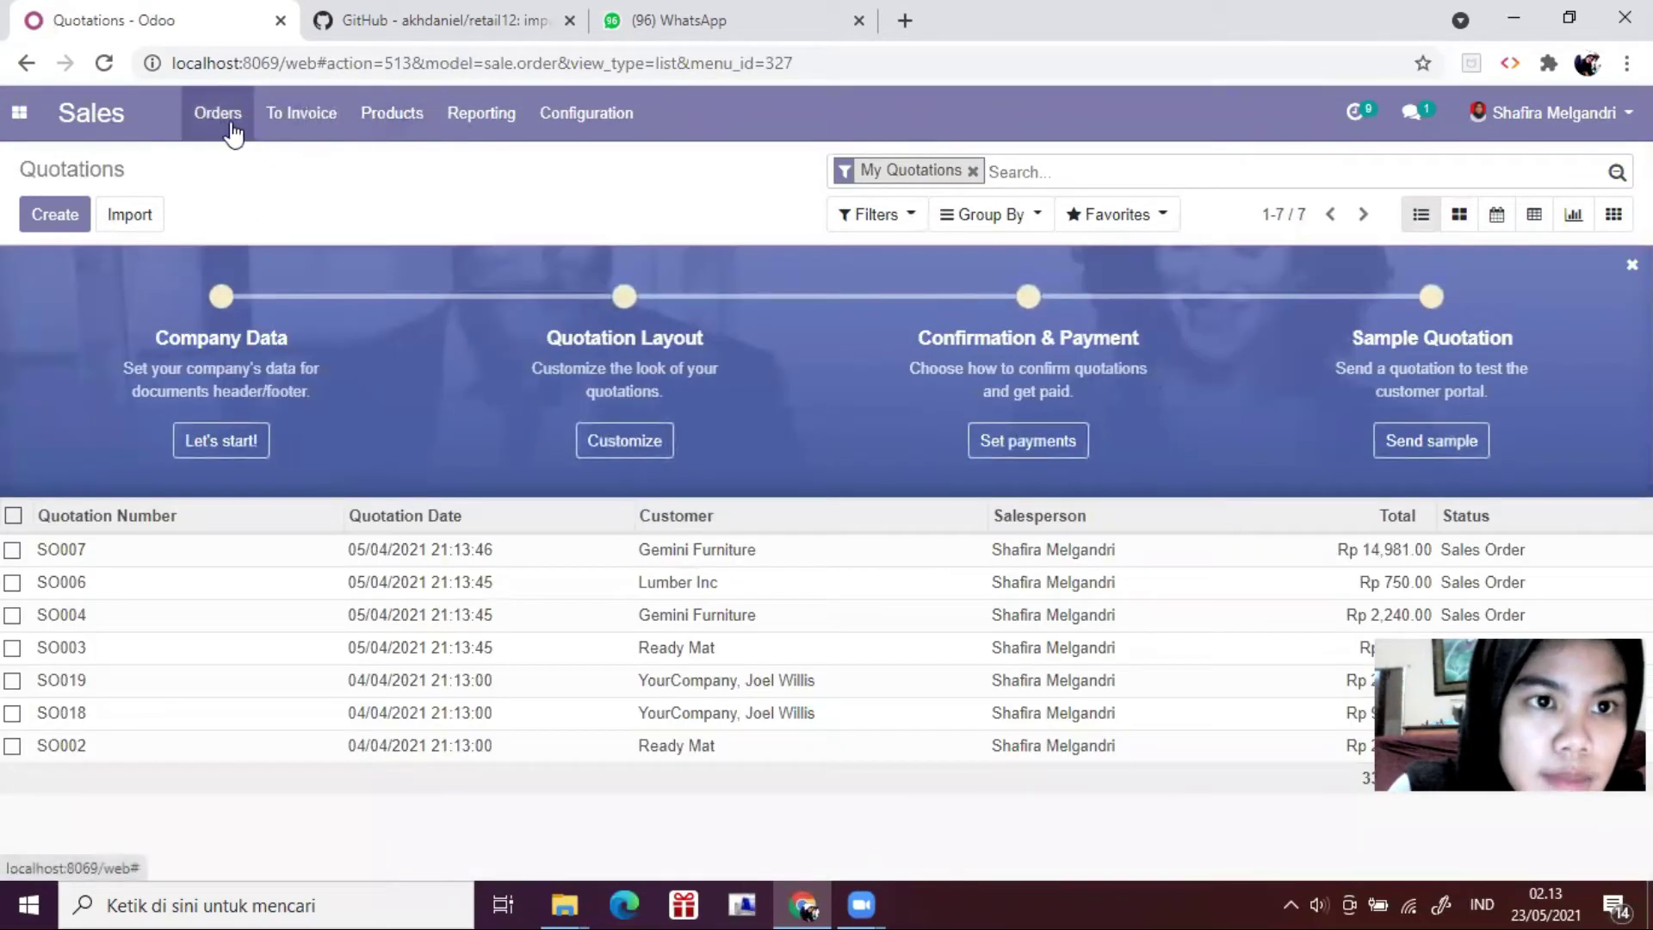
{"action": "left_click", "coordinate": [222, 128]}
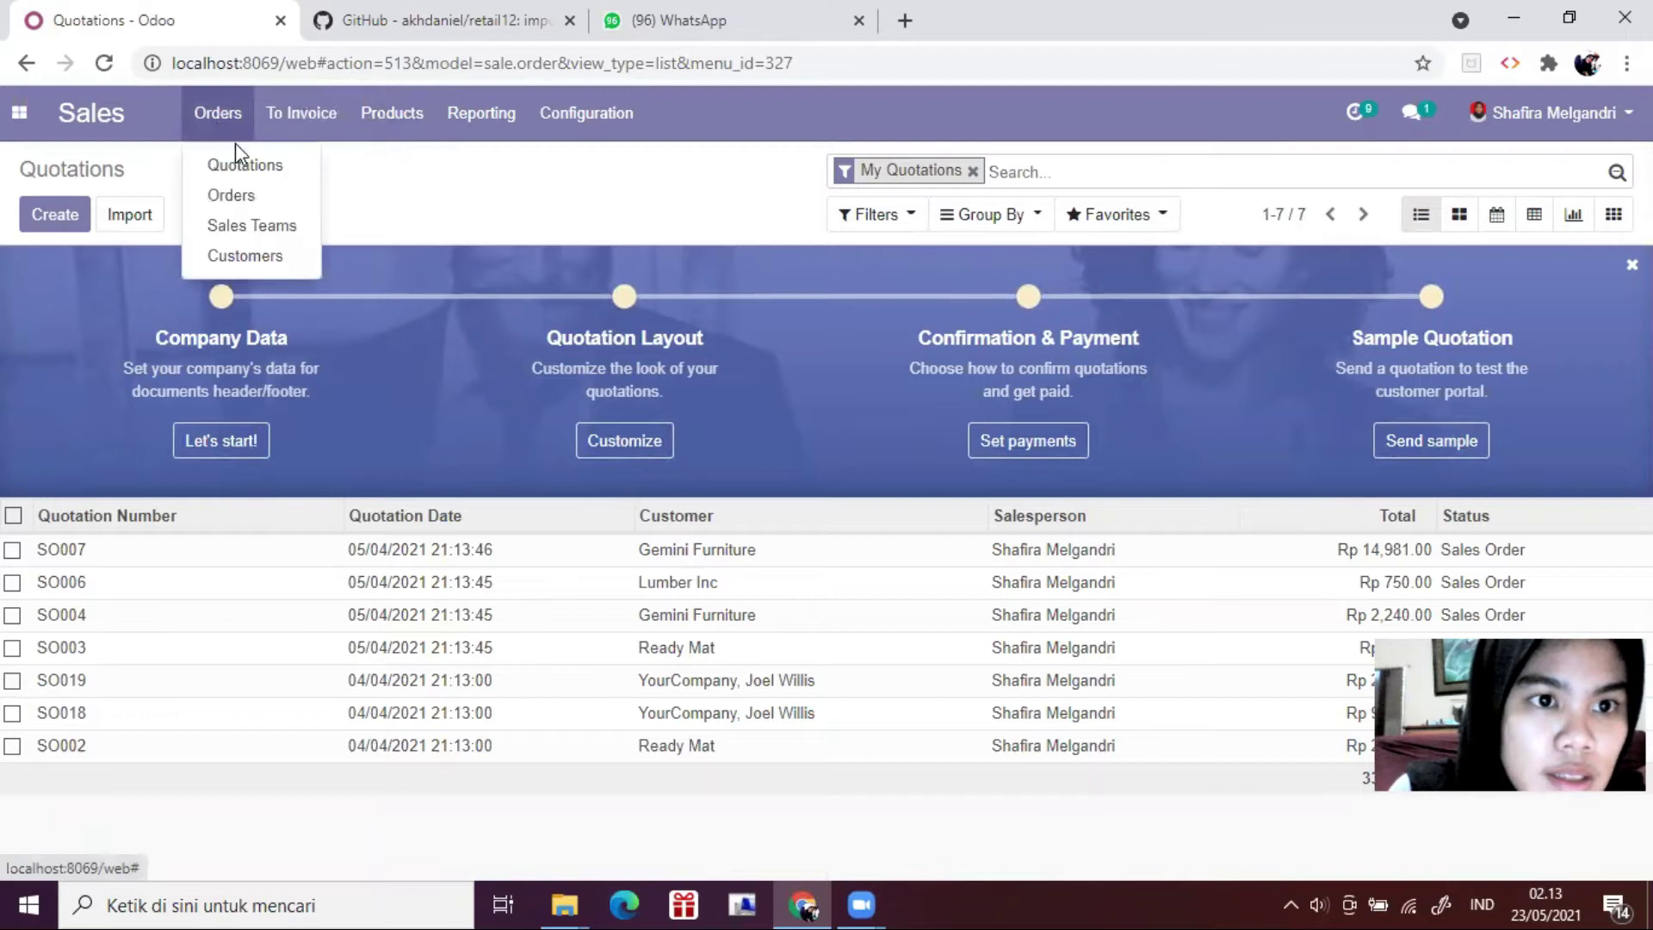
{"action": "left_click", "coordinate": [250, 256]}
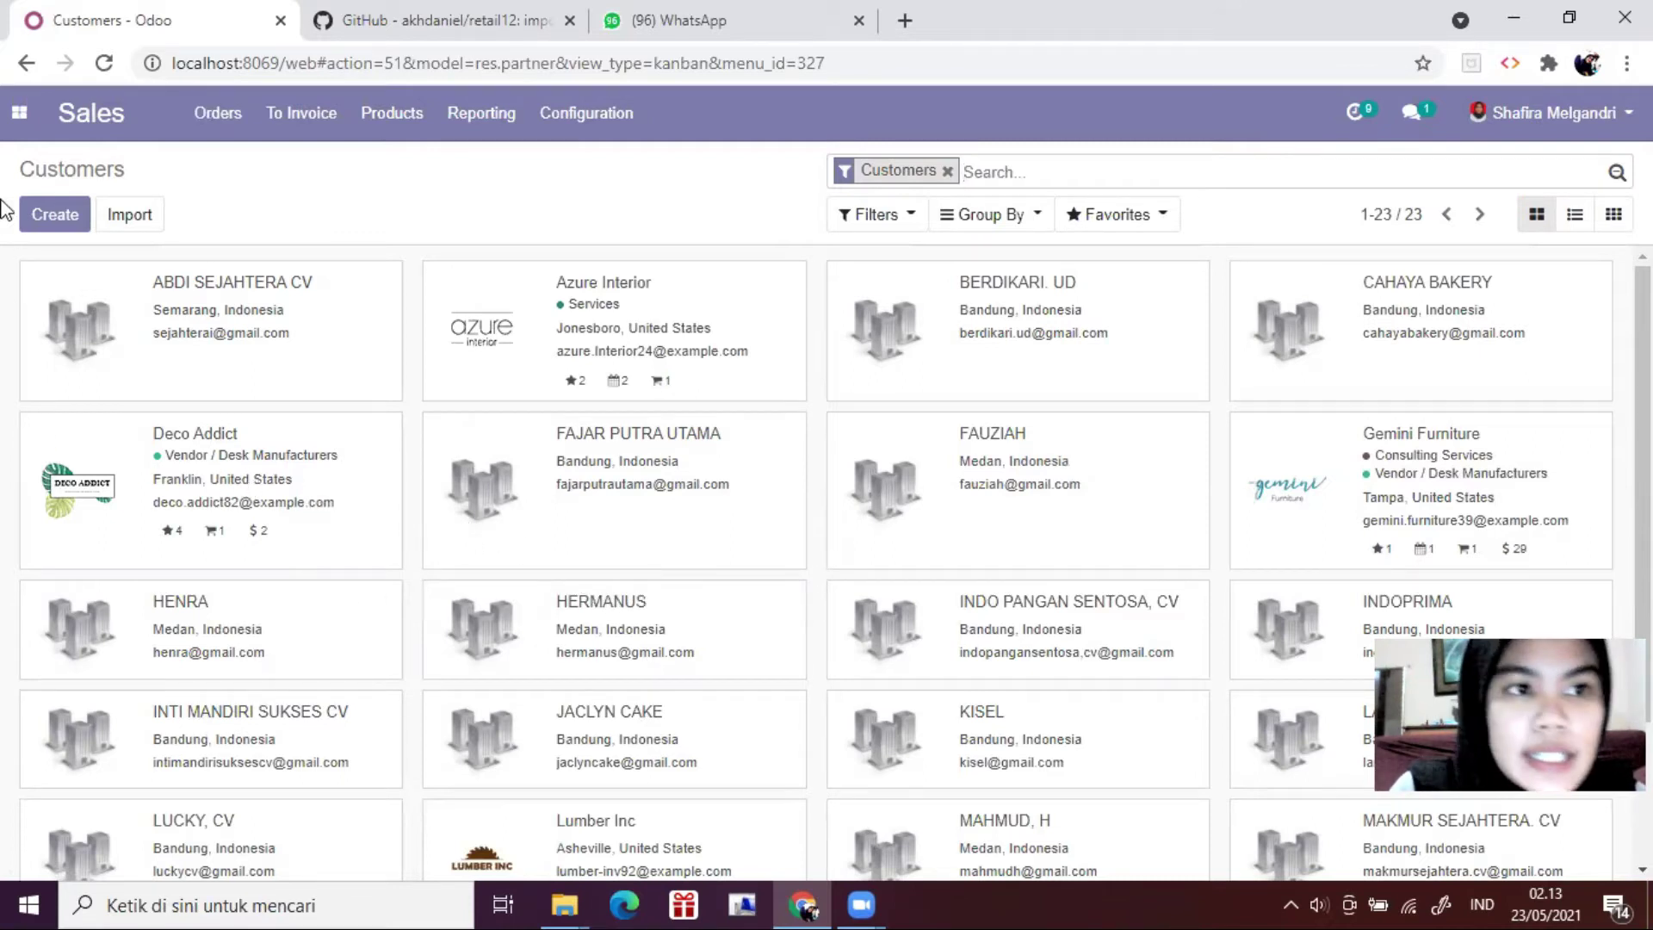
Step: Open the Vendors list in the Purchase app to check the imported partners
{"action": "left_click", "coordinate": [19, 112]}
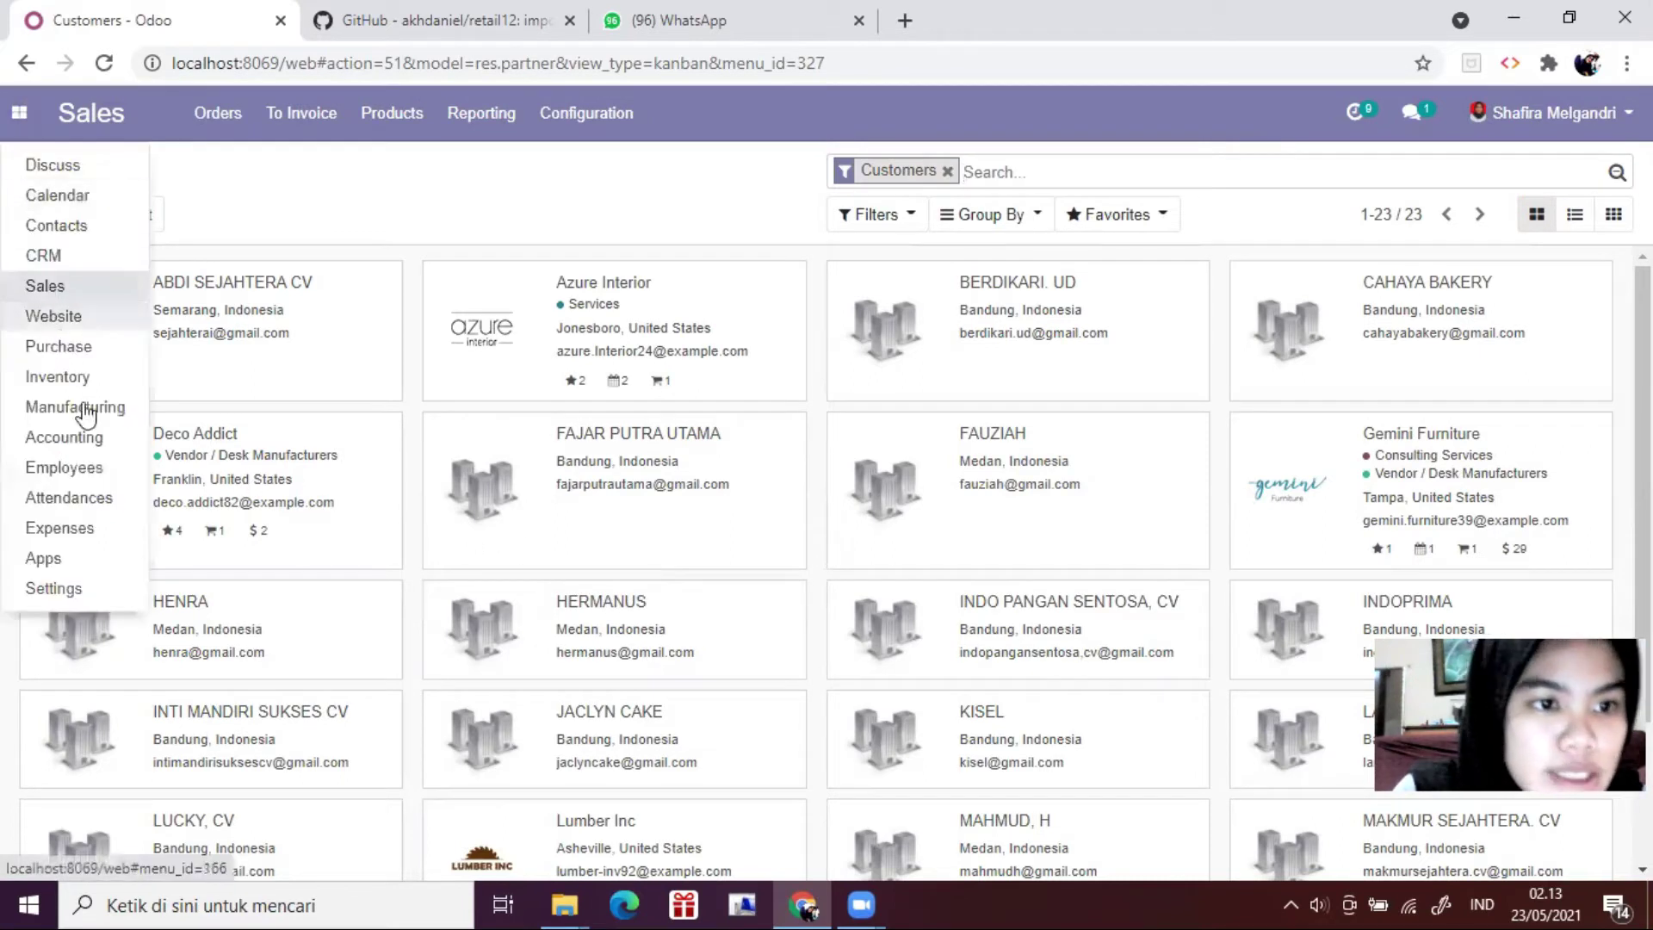
{"action": "left_click", "coordinate": [86, 345]}
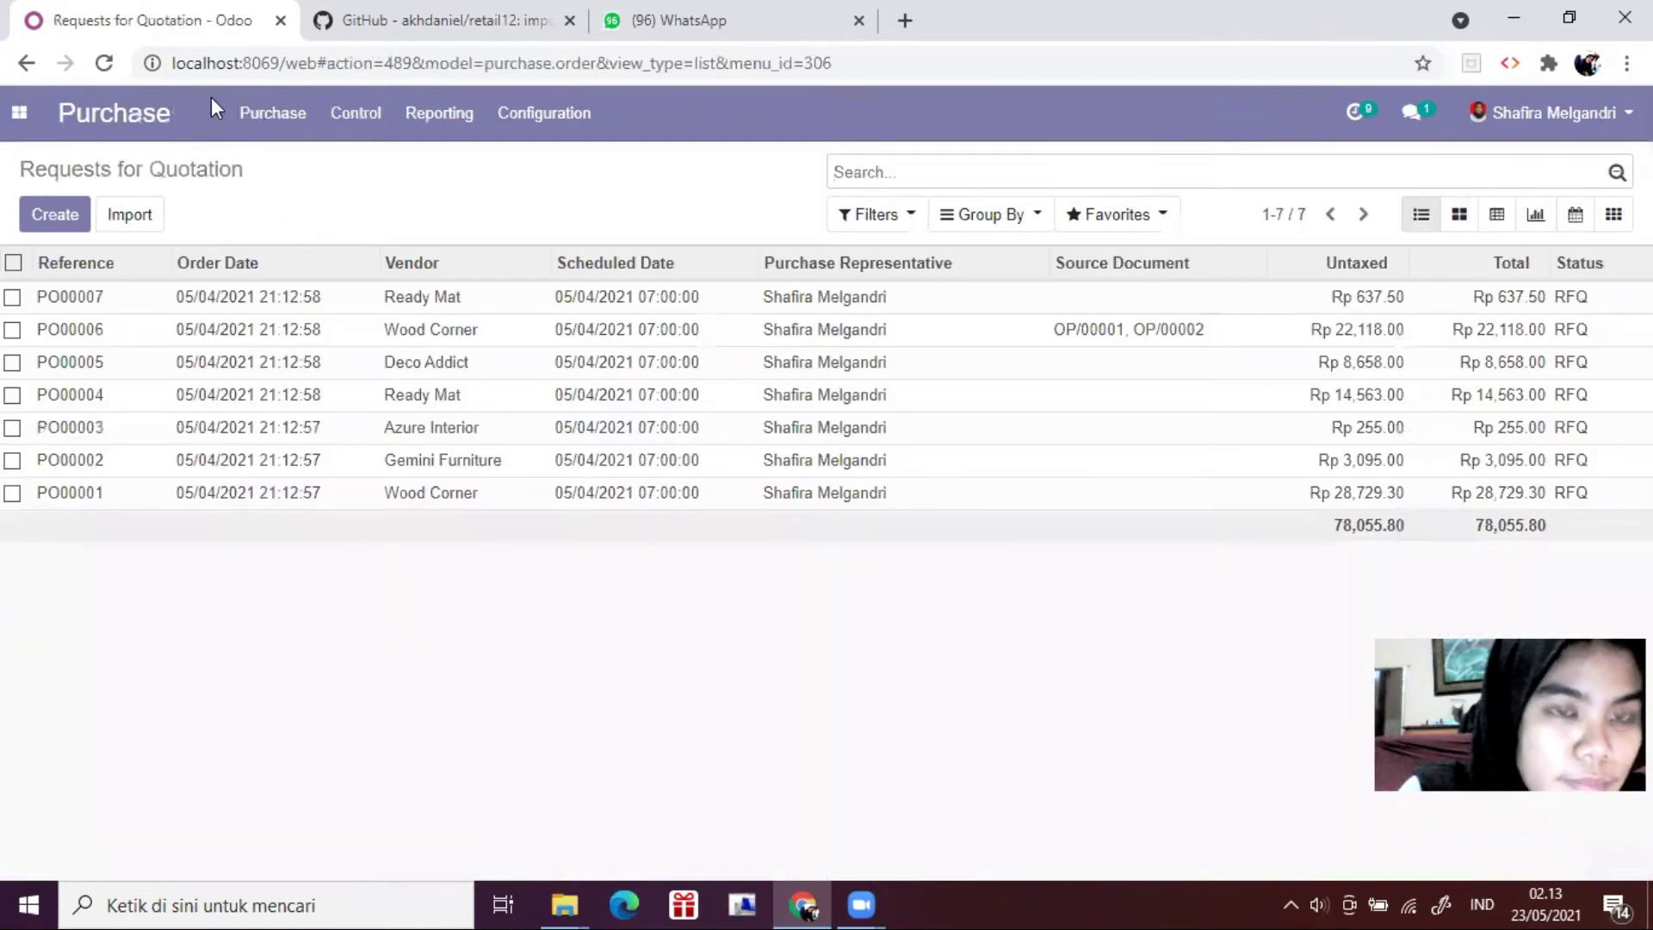
{"action": "left_click", "coordinate": [270, 113]}
{"action": "left_click", "coordinate": [299, 226]}
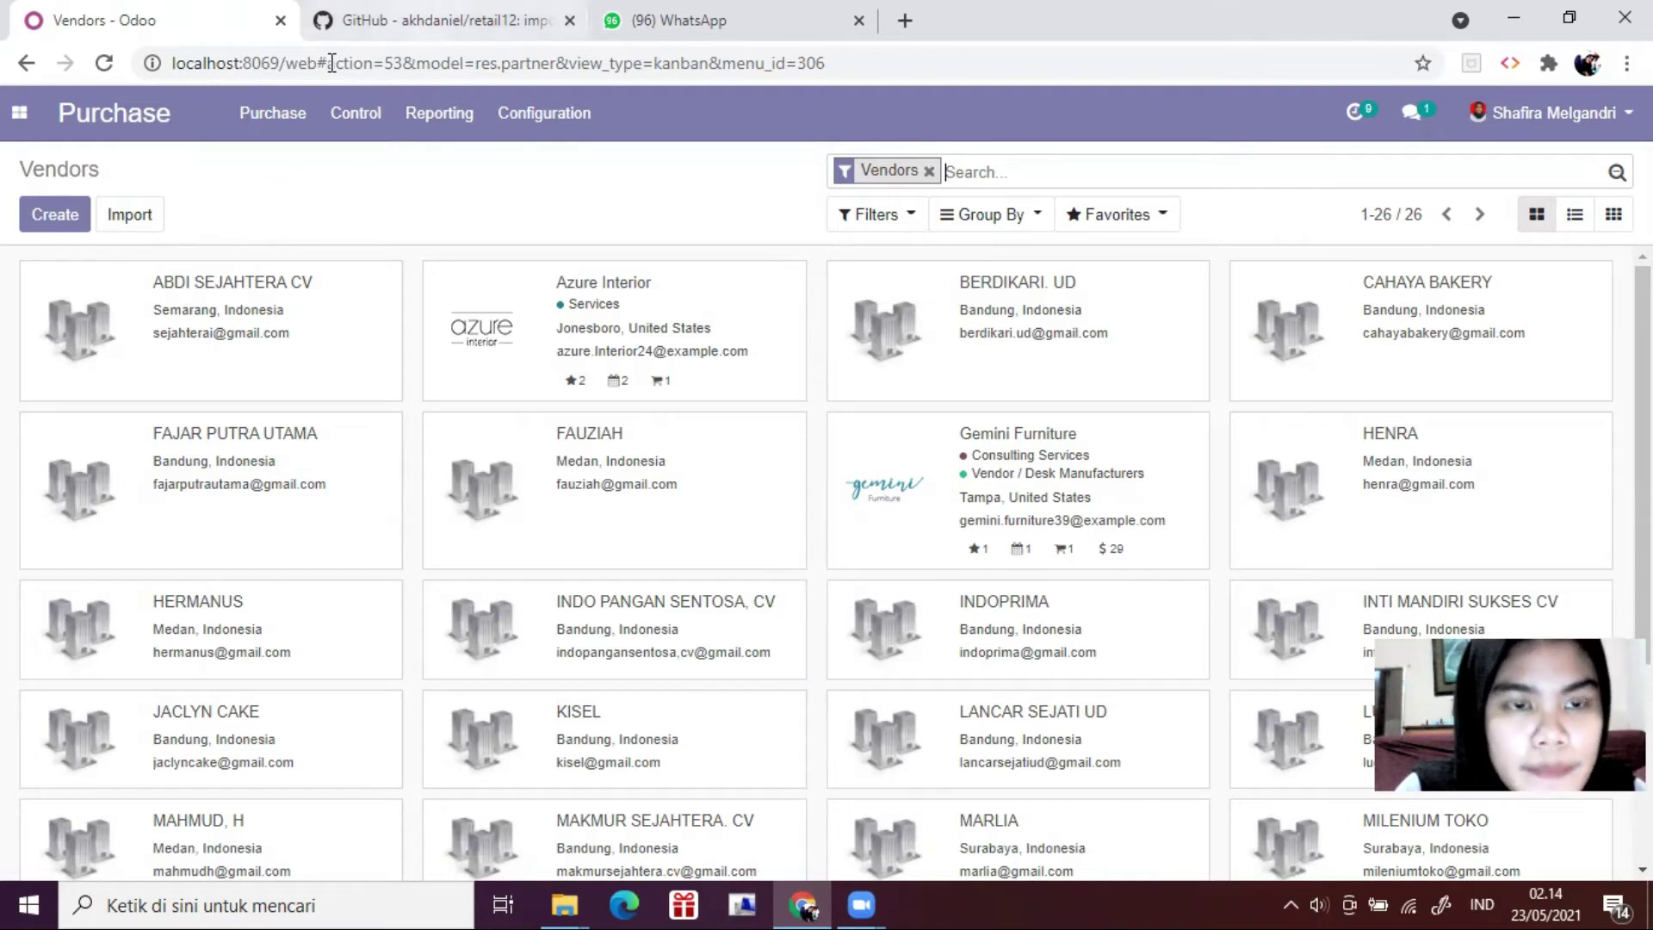
Step: Check the 06 import.product.category.csv file in the GitHub repository, and open the Product Categories list in Inventory
{"action": "left_click", "coordinate": [443, 19]}
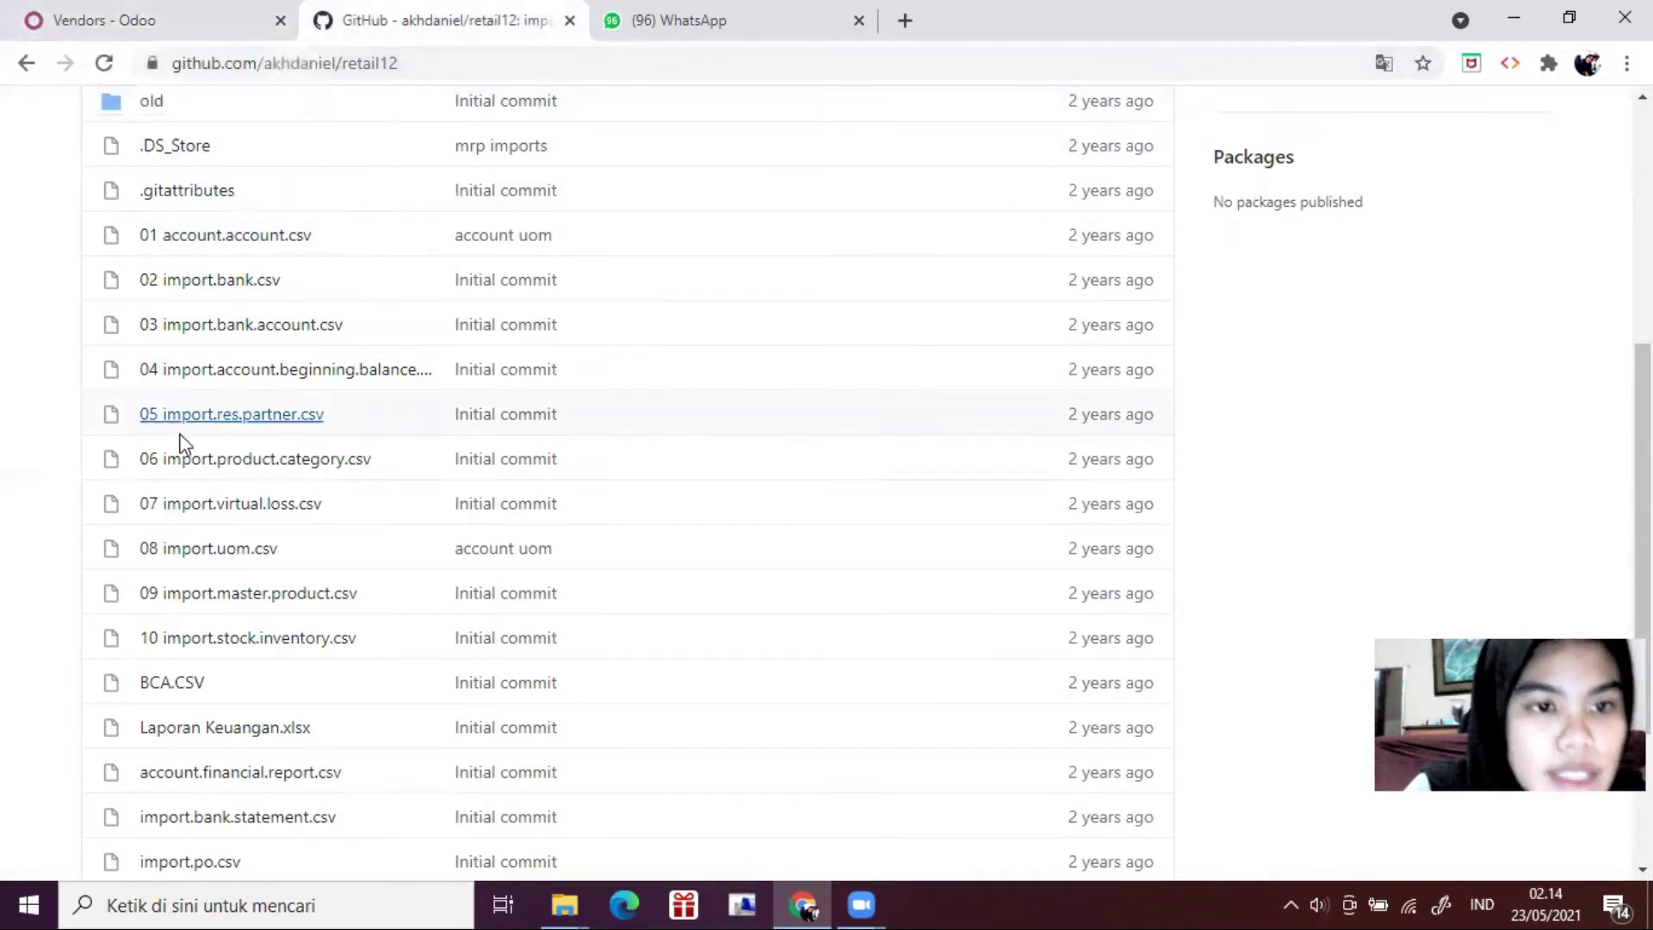
{"action": "left_click", "coordinate": [131, 21]}
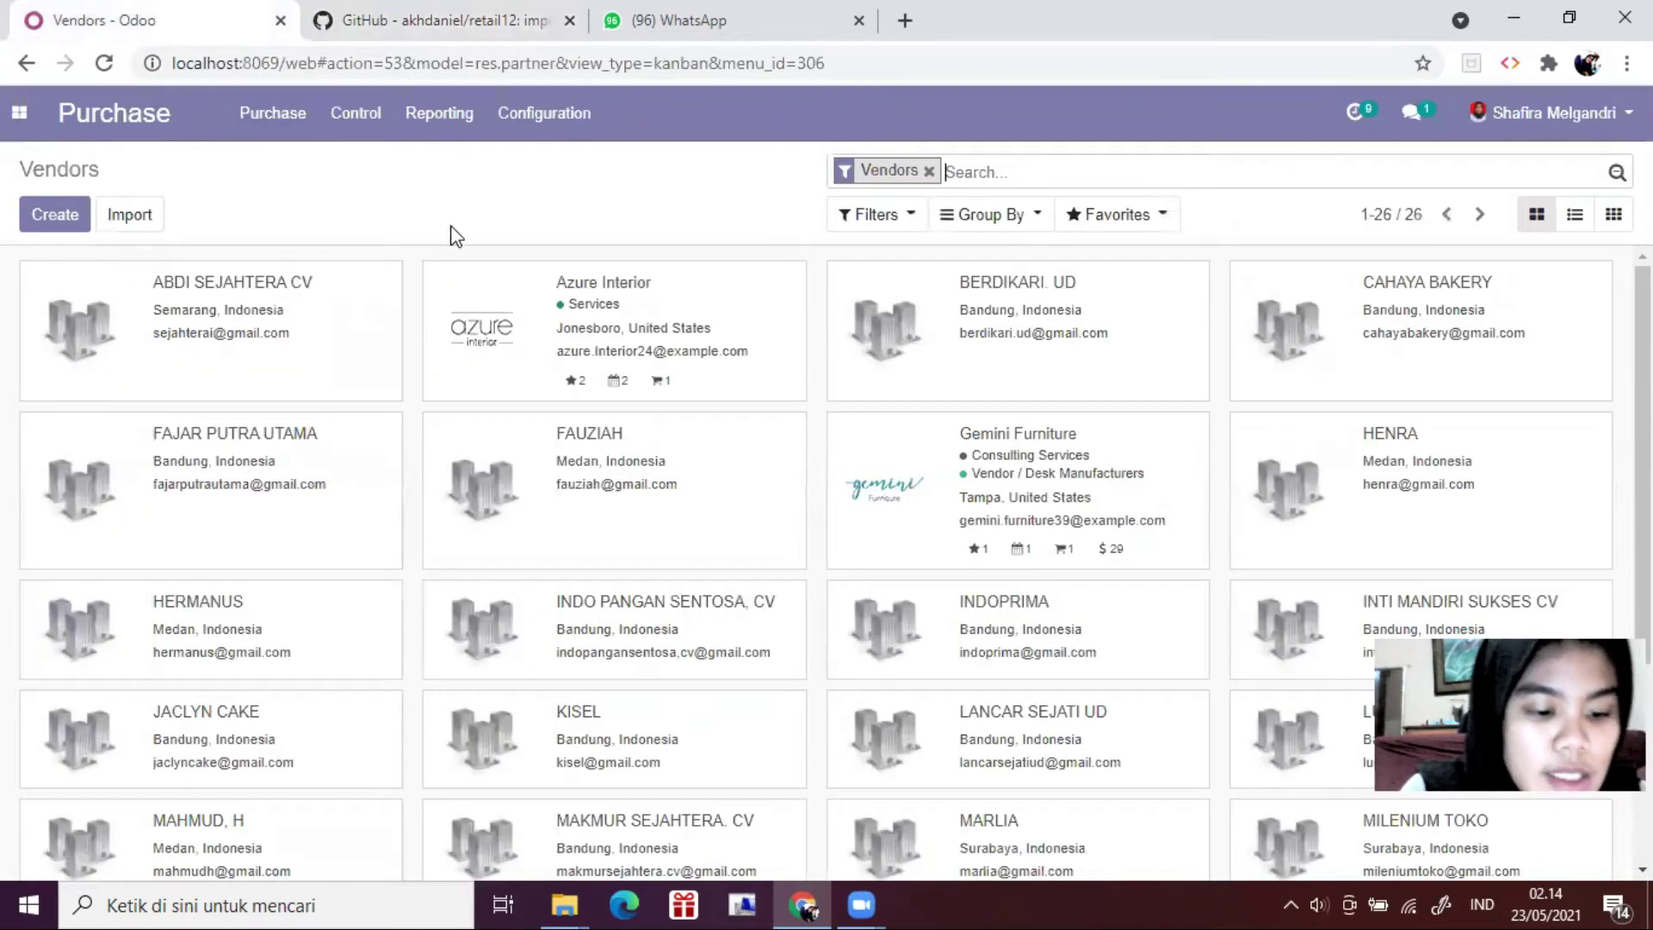
{"action": "left_click", "coordinate": [16, 115]}
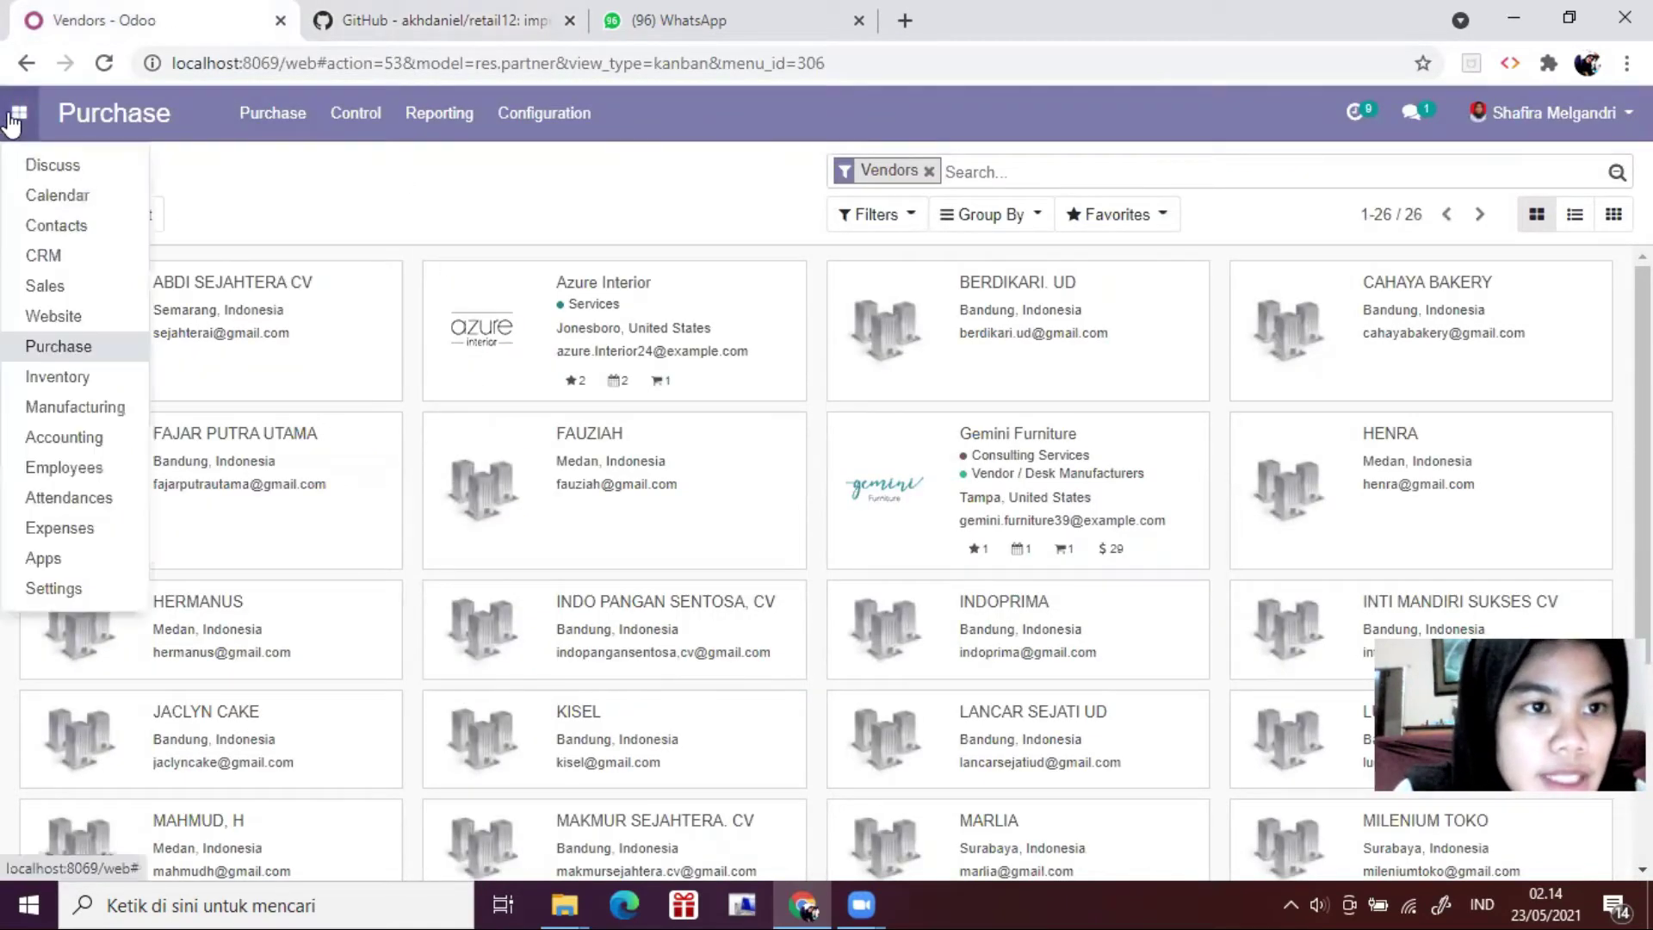
{"action": "left_click", "coordinate": [112, 377]}
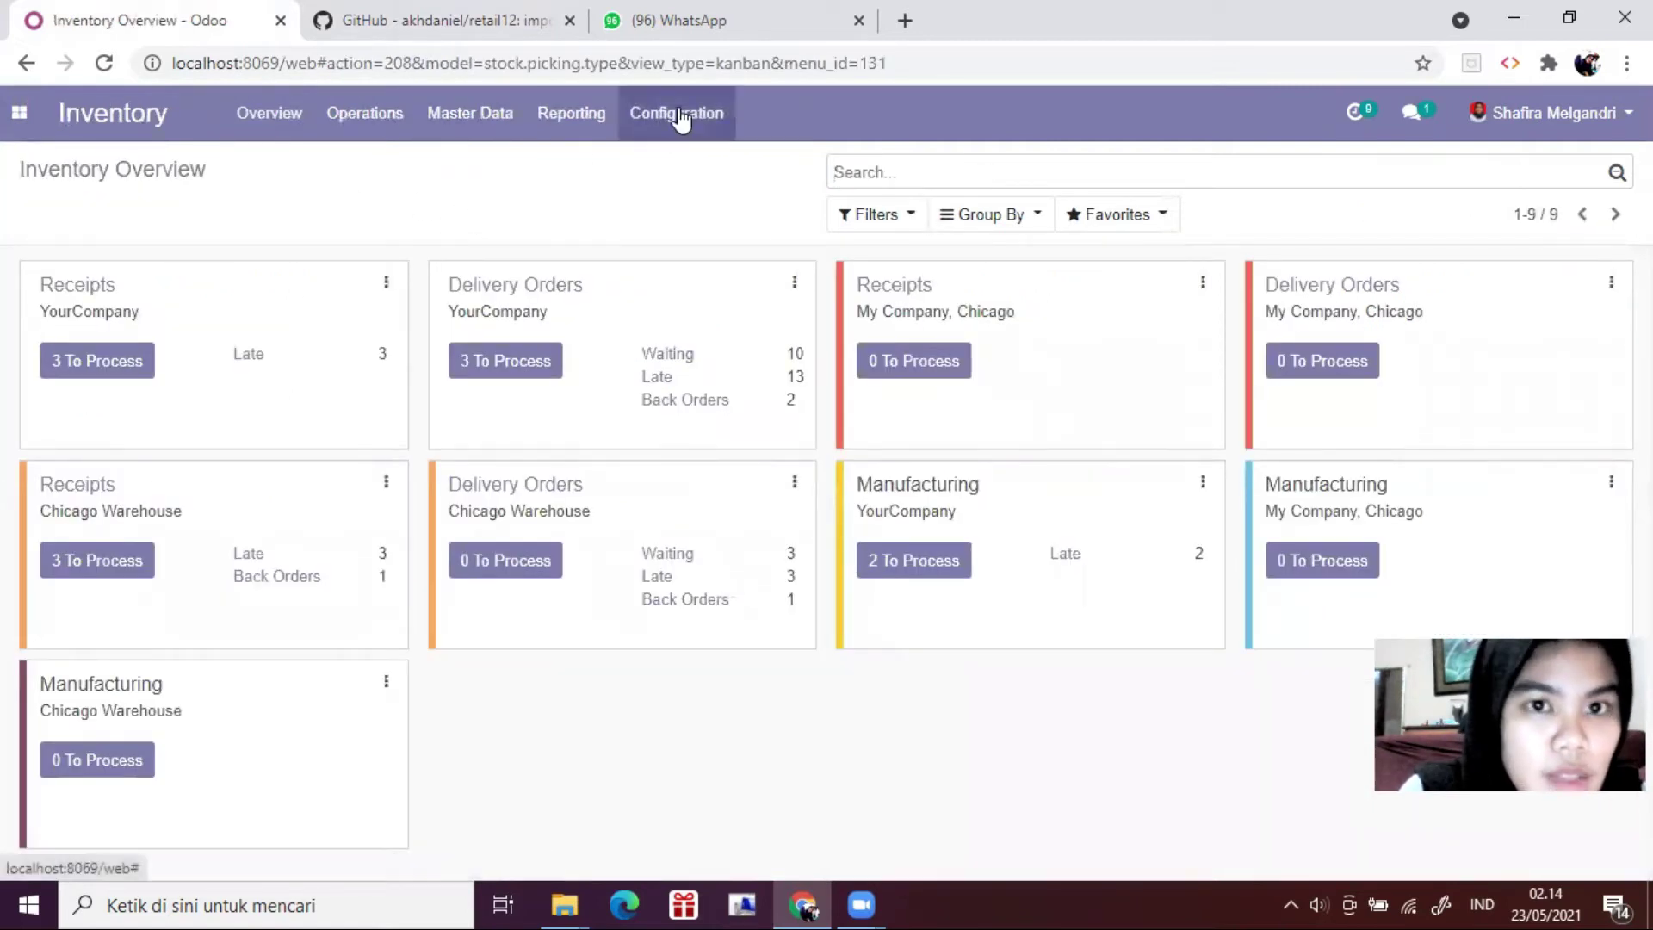
{"action": "left_click", "coordinate": [680, 117]}
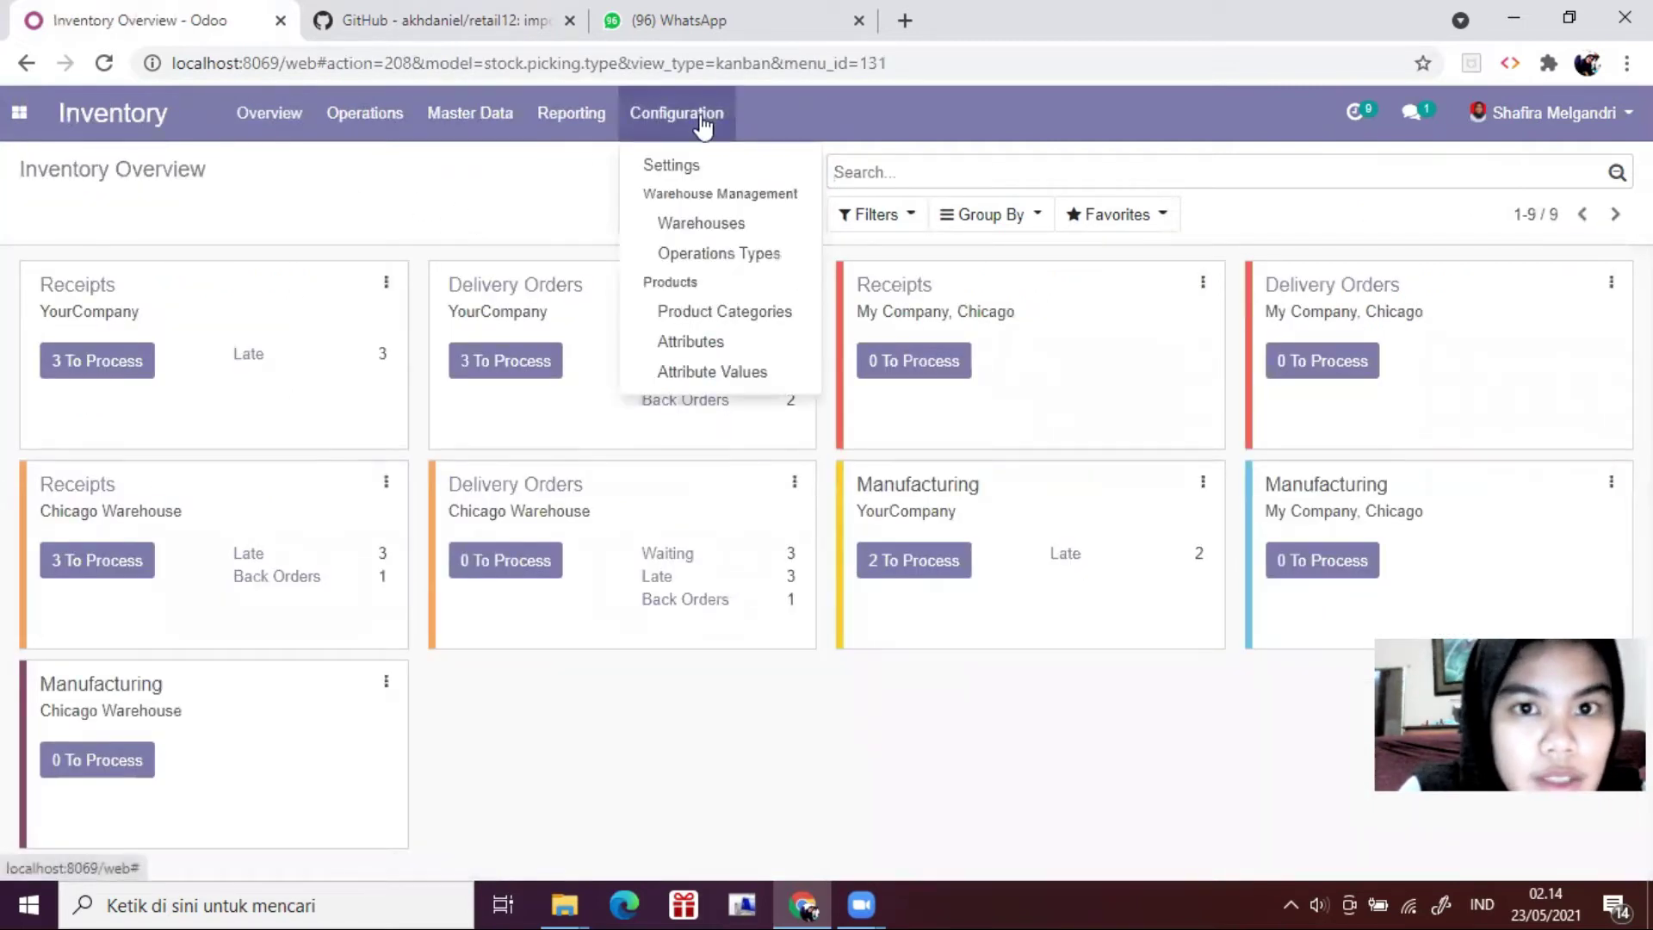
{"action": "left_click", "coordinate": [780, 320]}
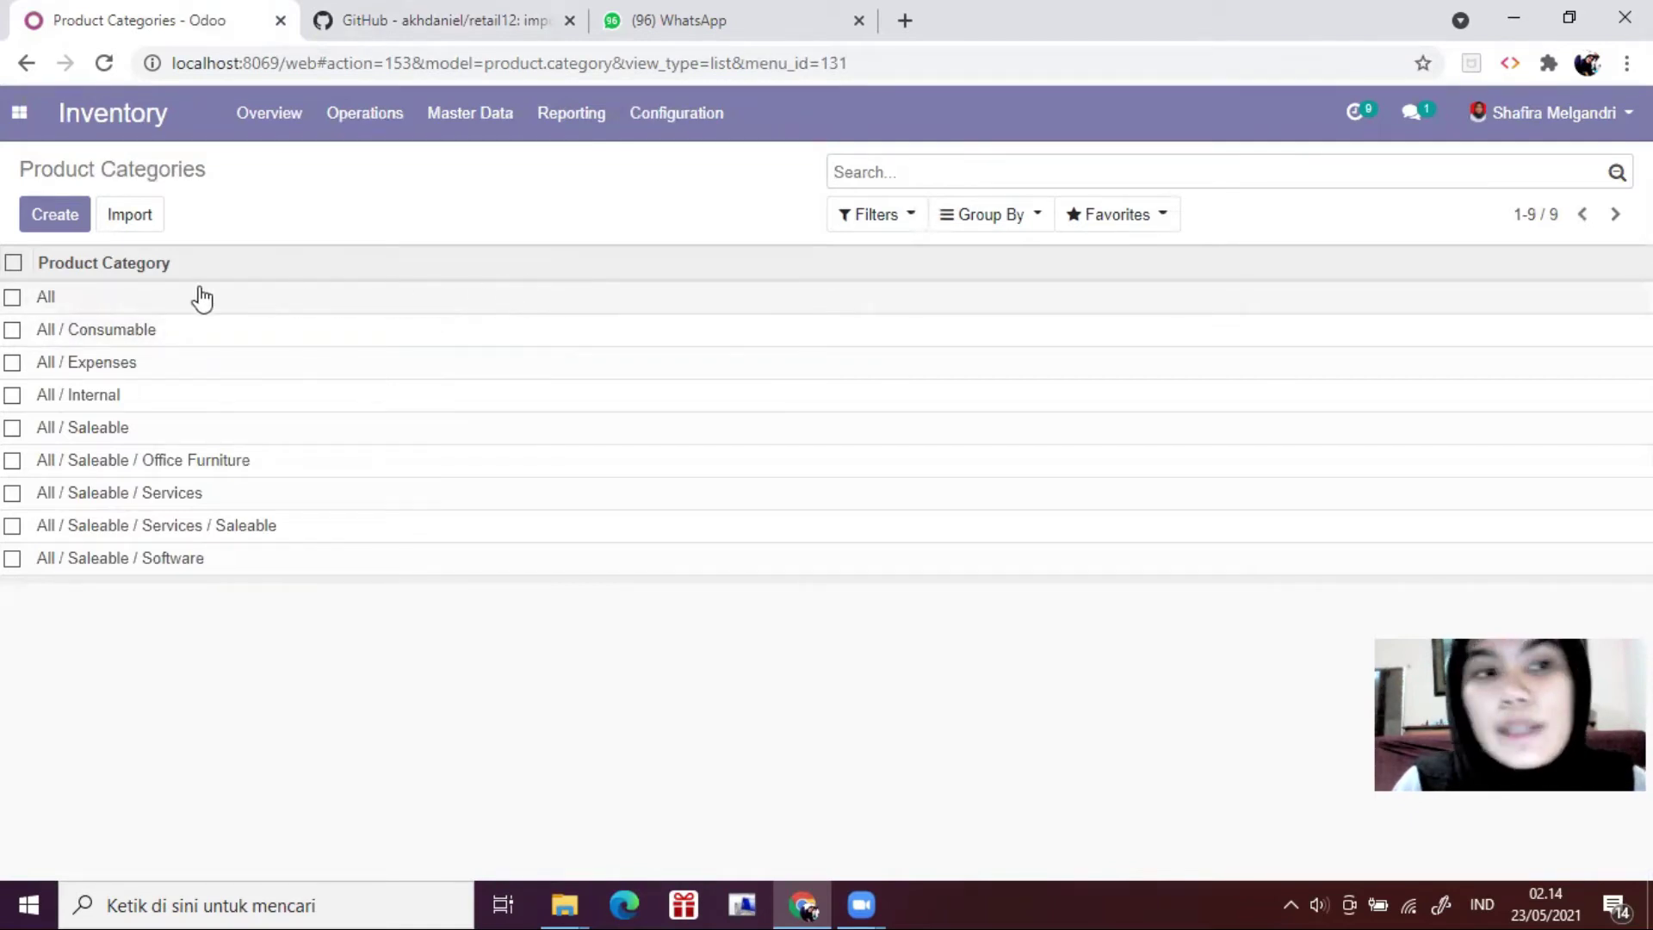
Step: Load the 06 import.product.category CSV file into the Product Categories import, test it, import the records and review the list
{"action": "left_click", "coordinate": [145, 232]}
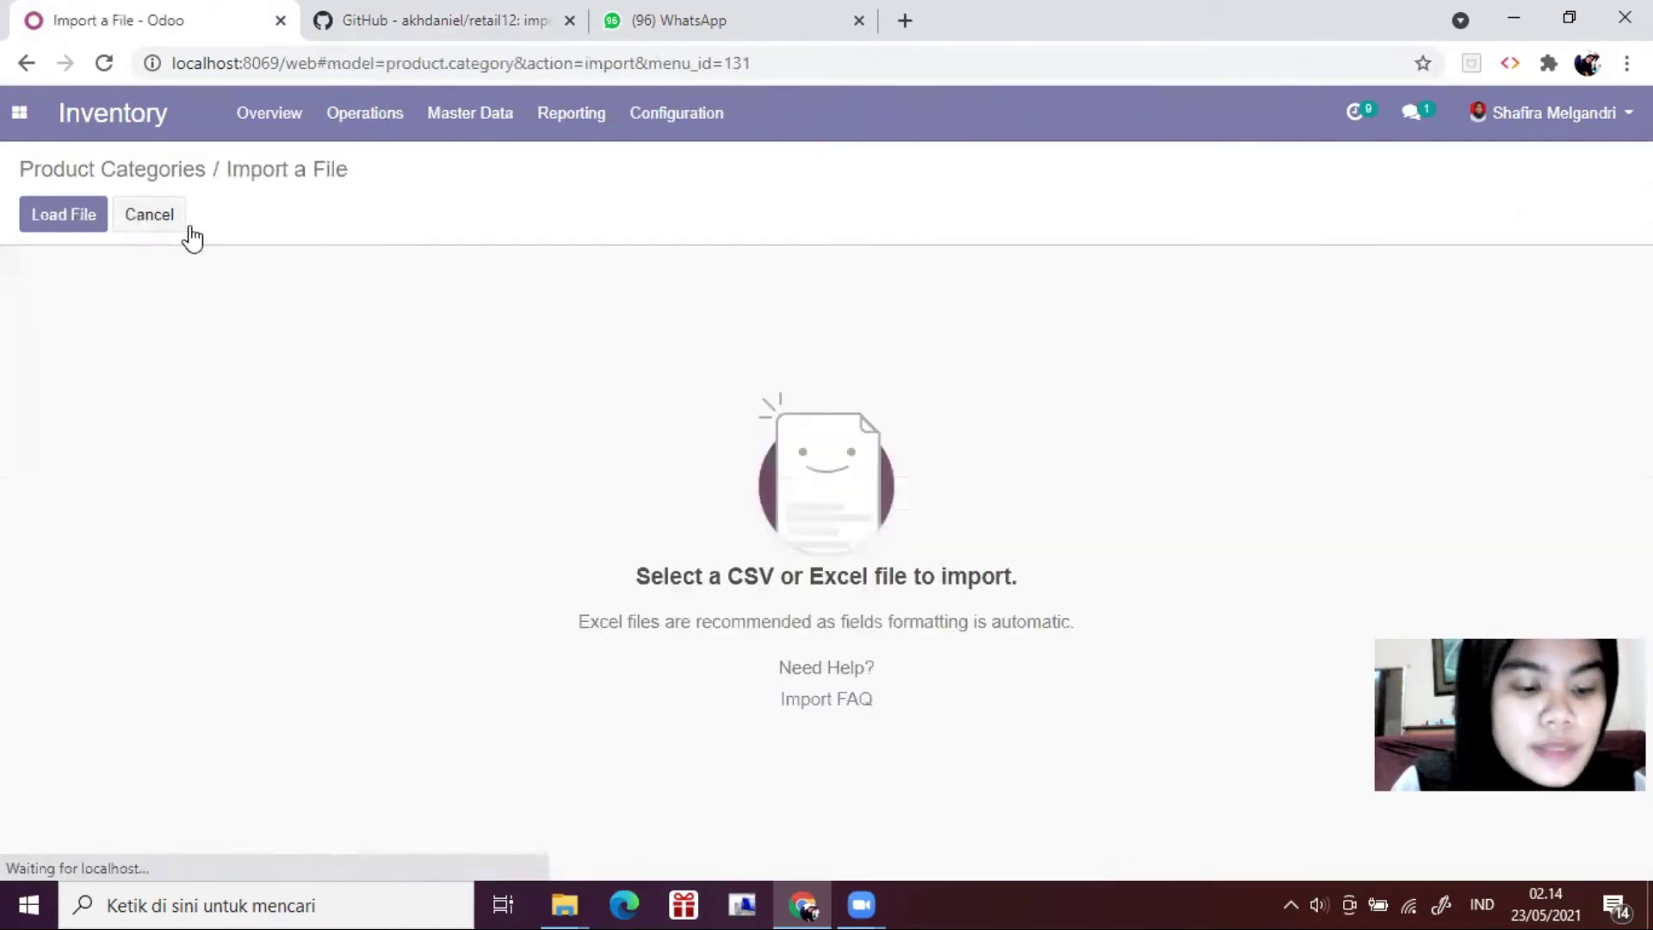
{"action": "left_click", "coordinate": [77, 228]}
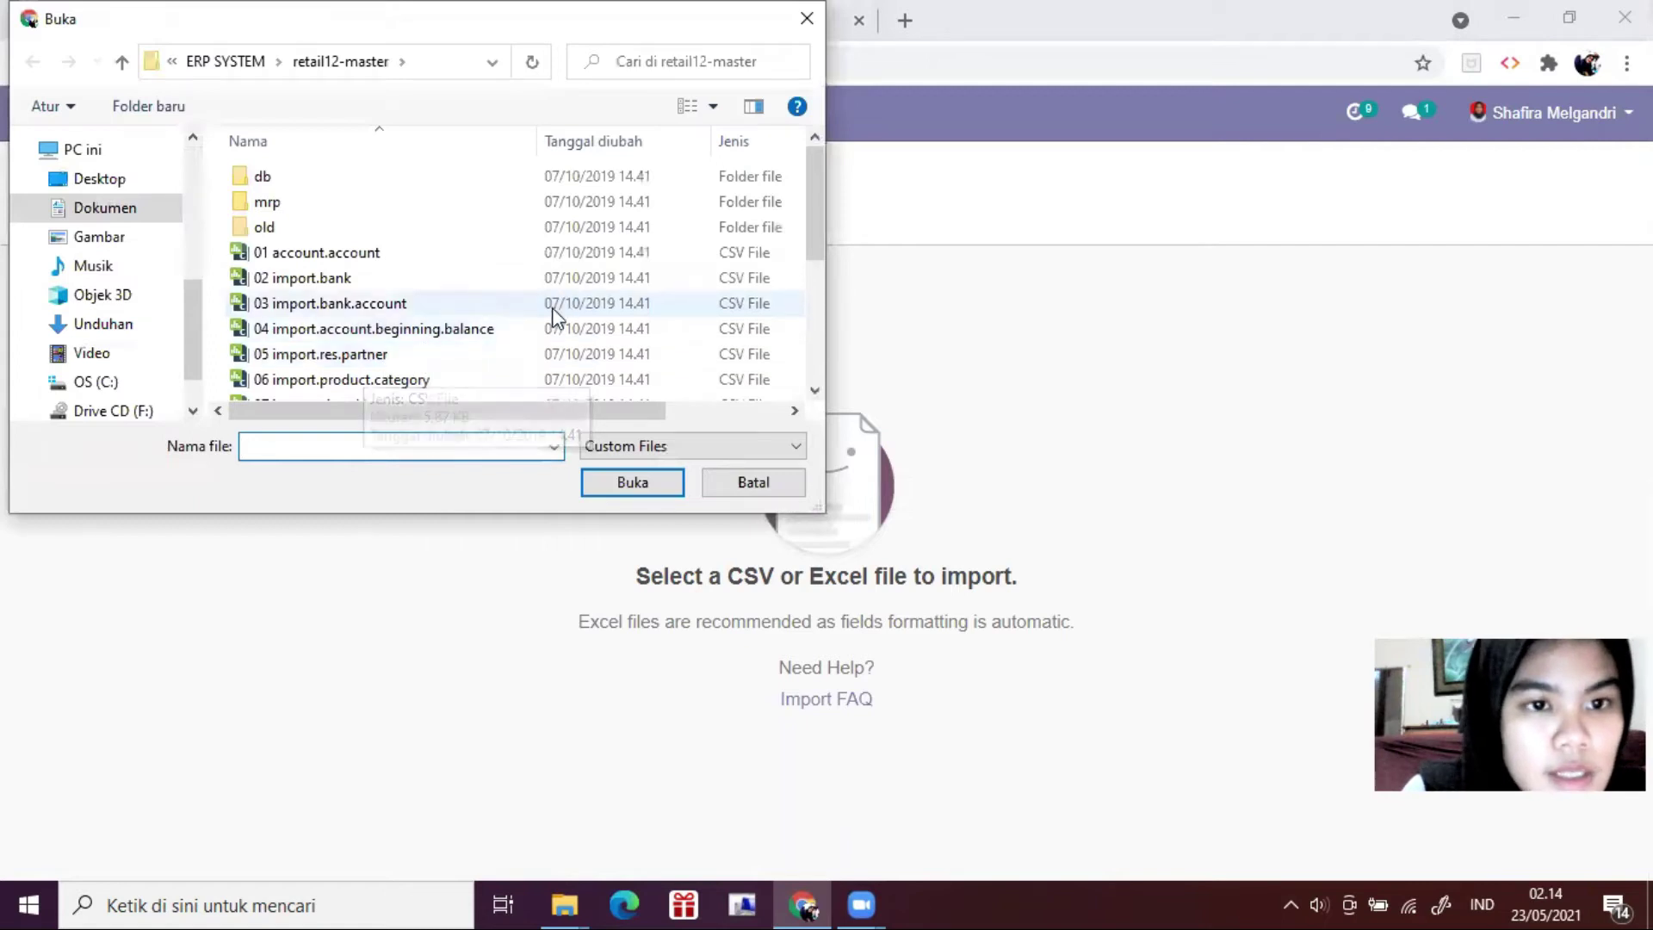
{"action": "double_click", "coordinate": [360, 380]}
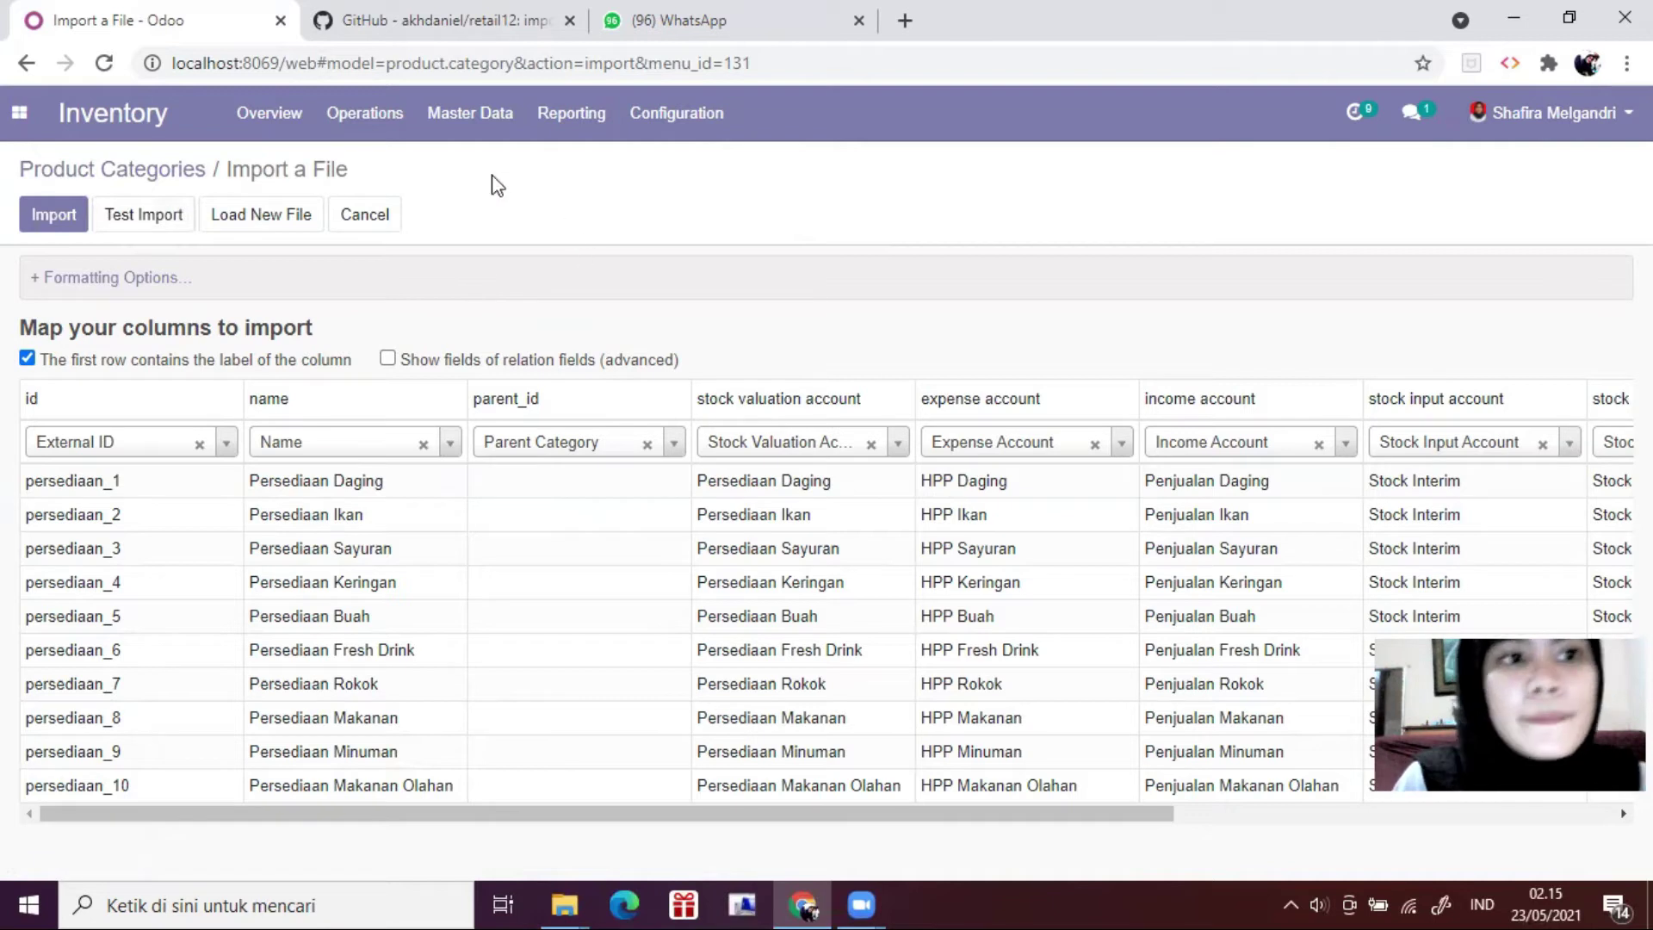
{"action": "left_click", "coordinate": [146, 220]}
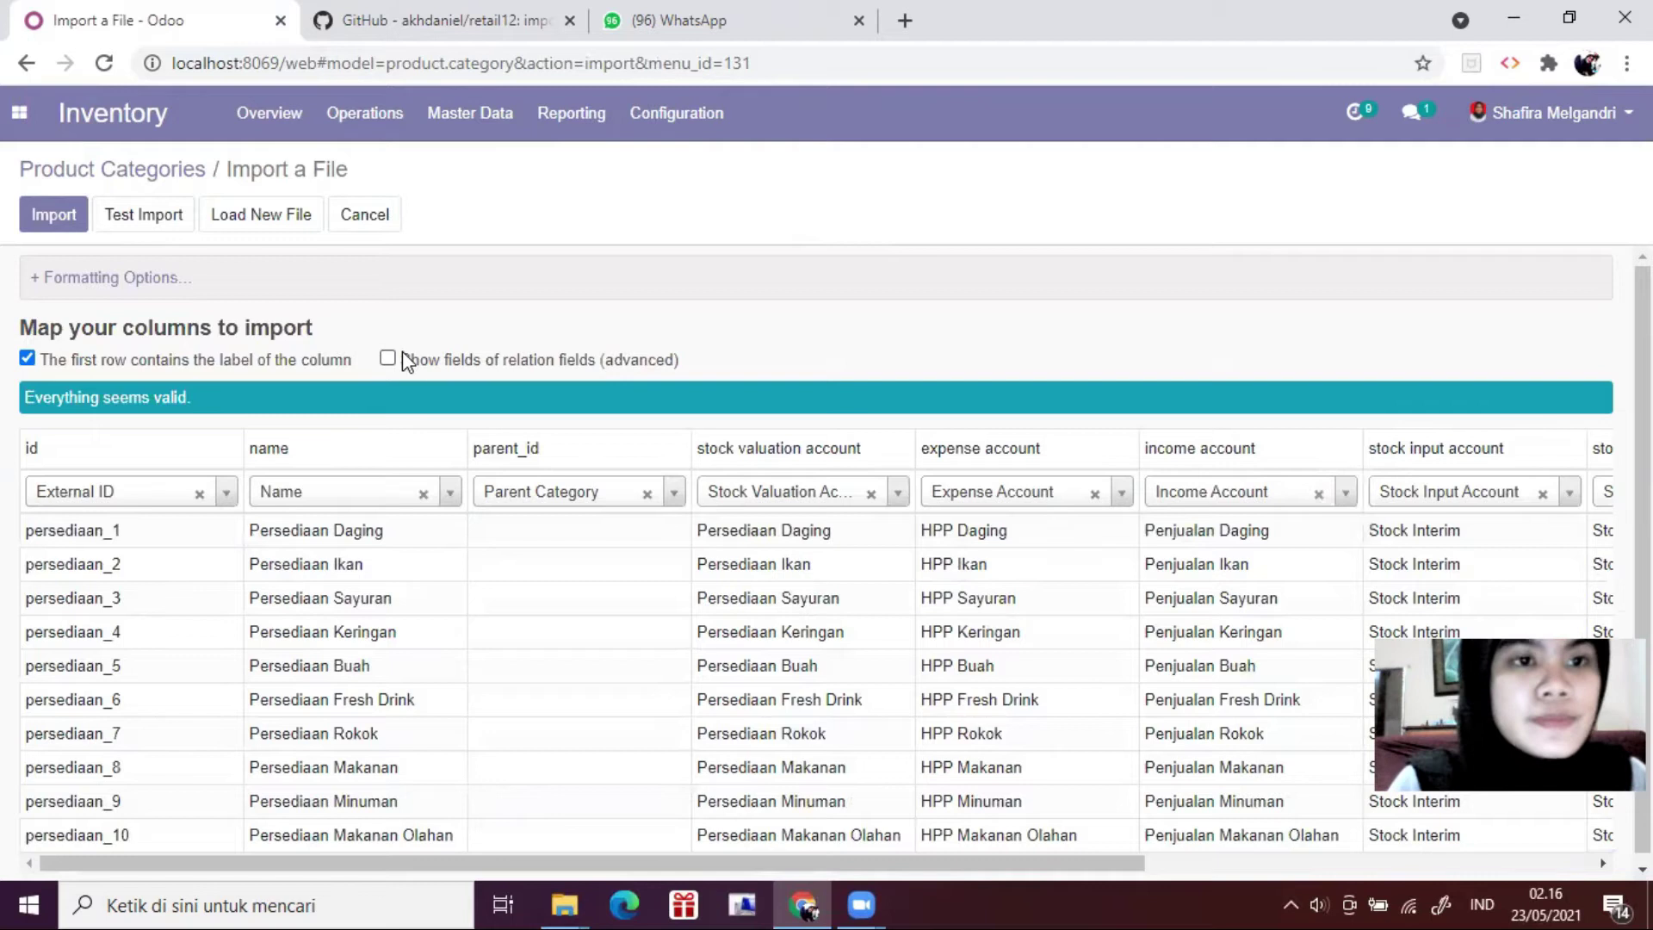
{"action": "left_click", "coordinate": [57, 226]}
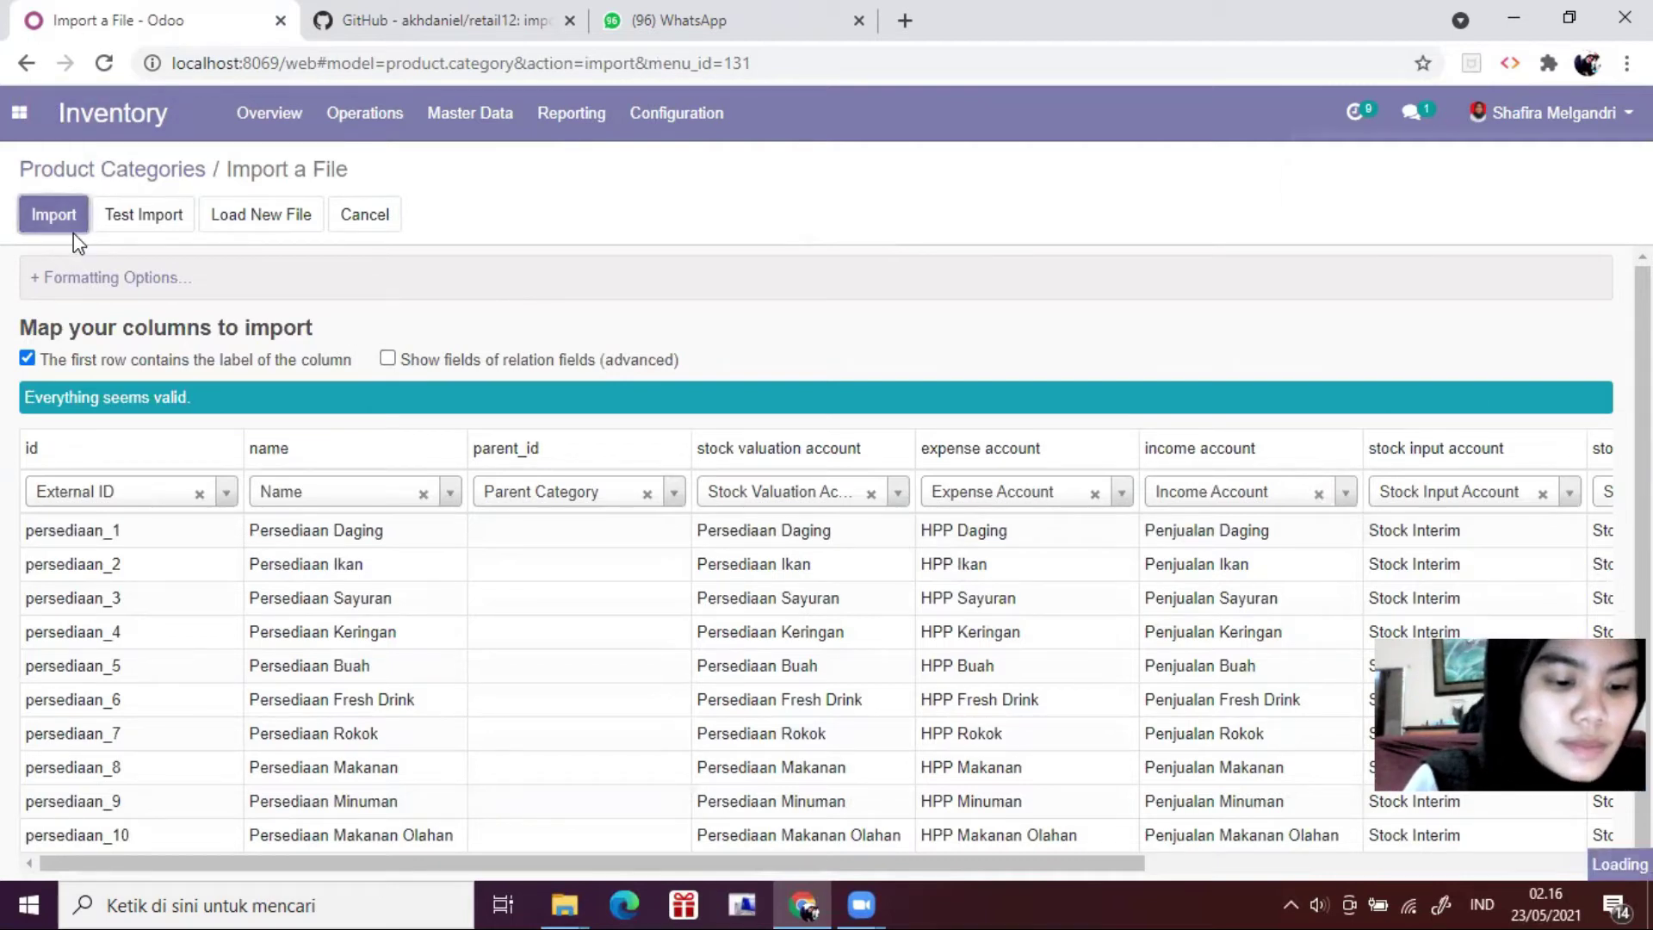
{"action": "scroll", "coordinate": [244, 568], "scroll_direction": "down", "scroll_amount": 1}
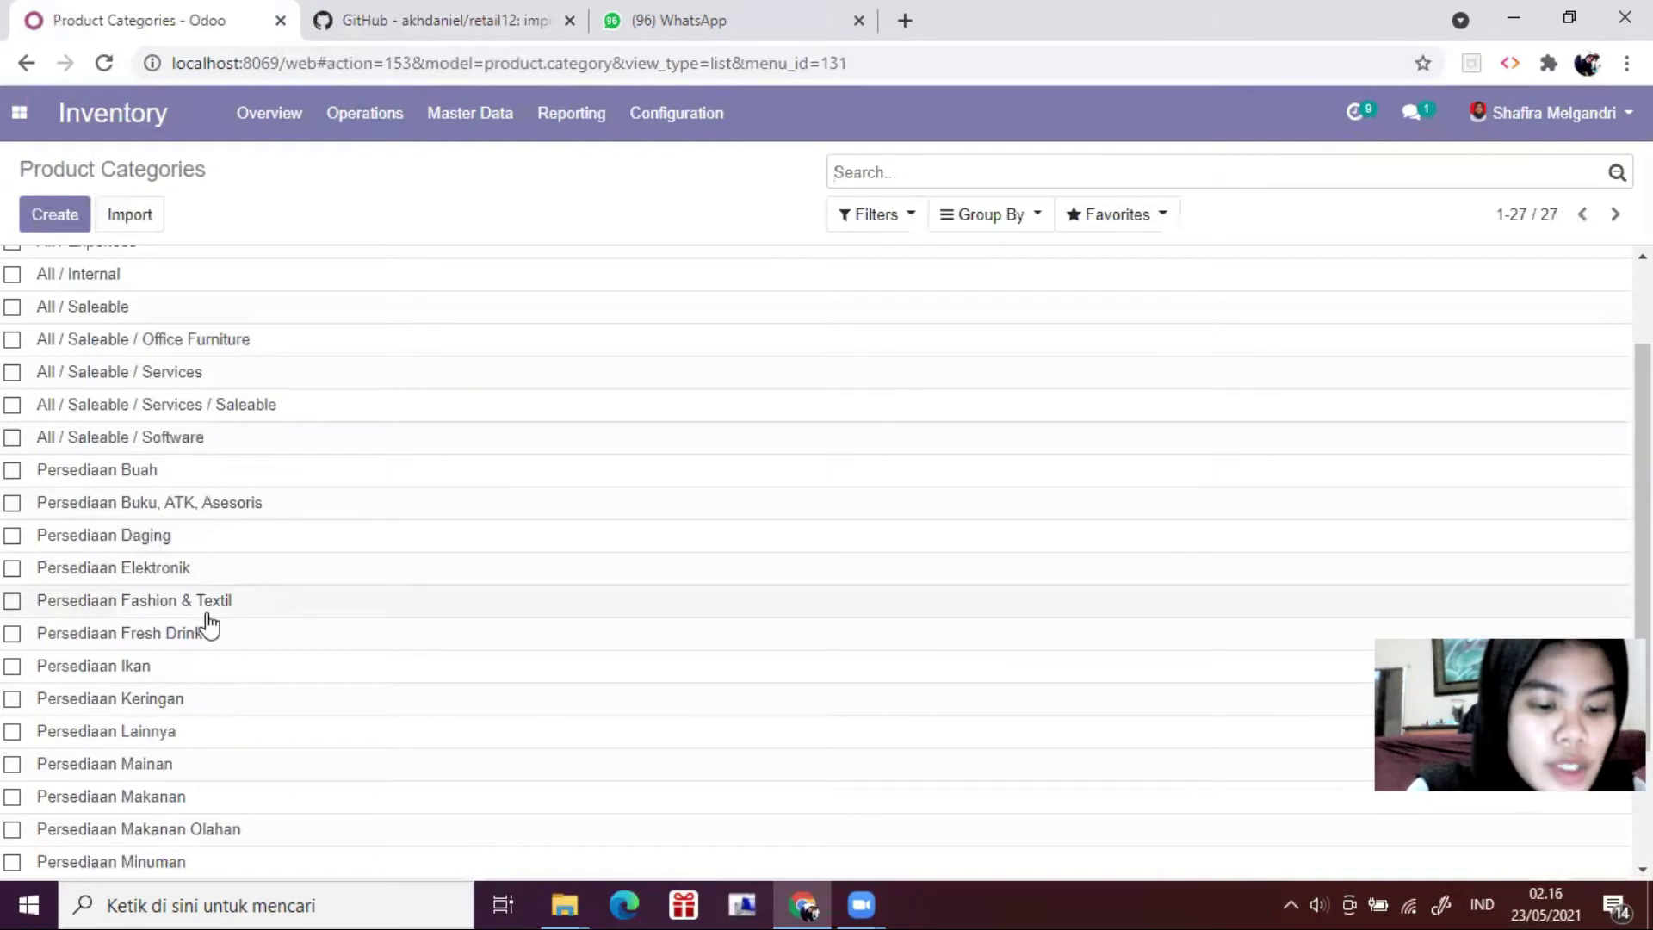
Step: Check the GitHub repository's file list for the import file after 06, and return to the Inventory Overview
{"action": "left_click", "coordinate": [405, 40]}
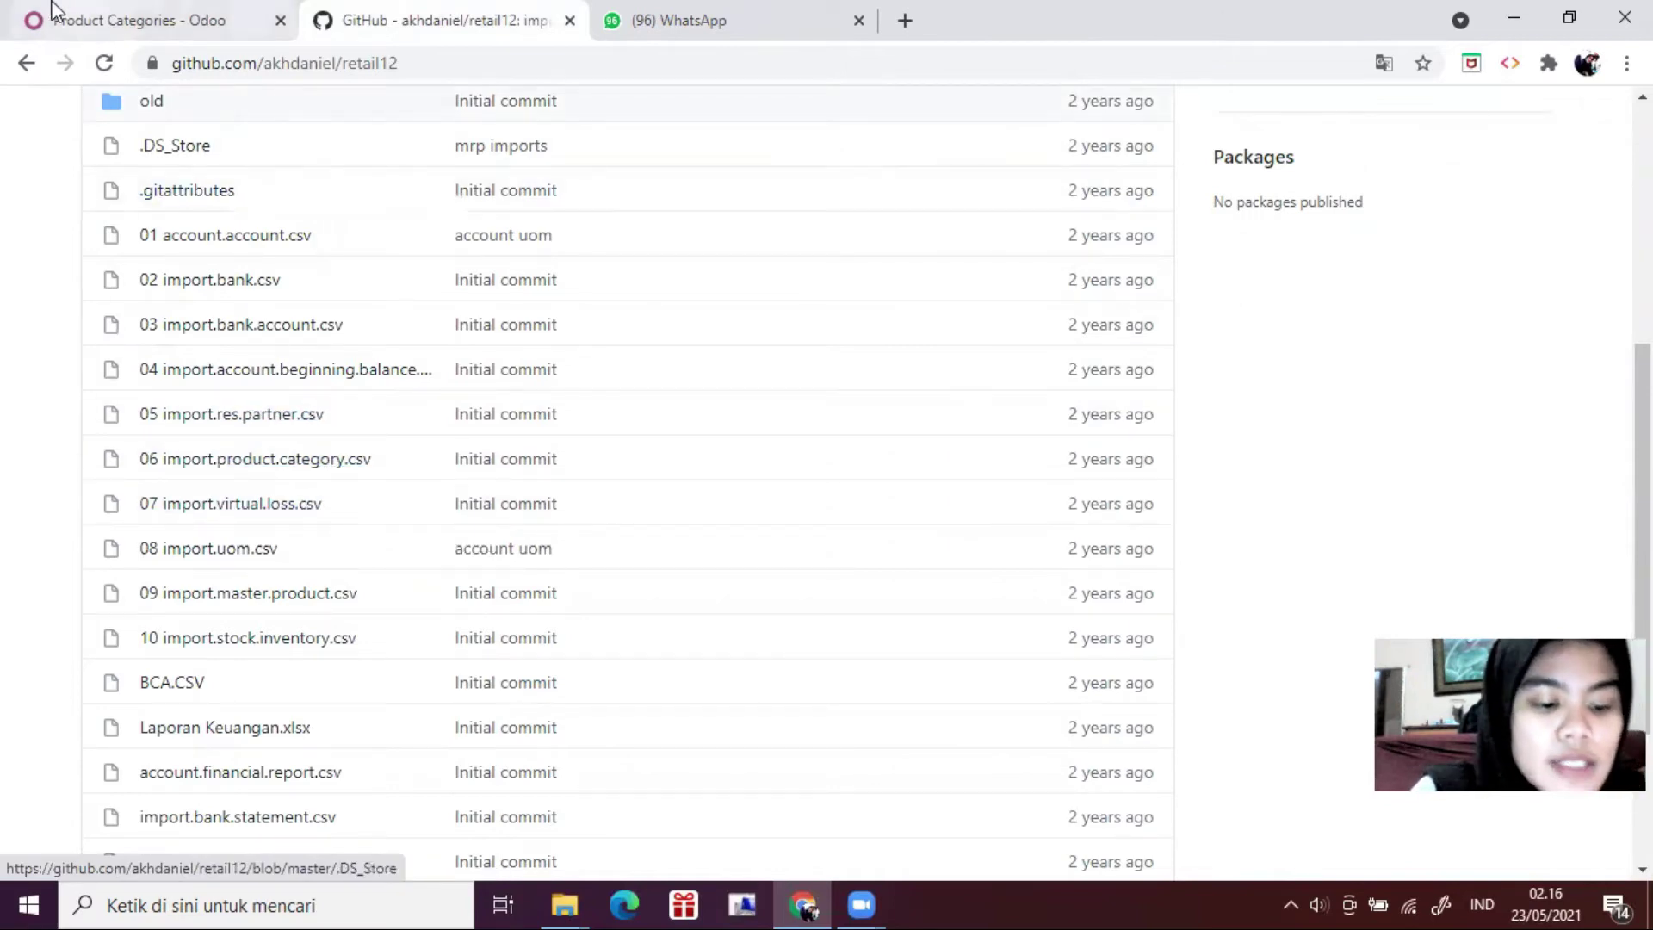
{"action": "left_click", "coordinate": [112, 11]}
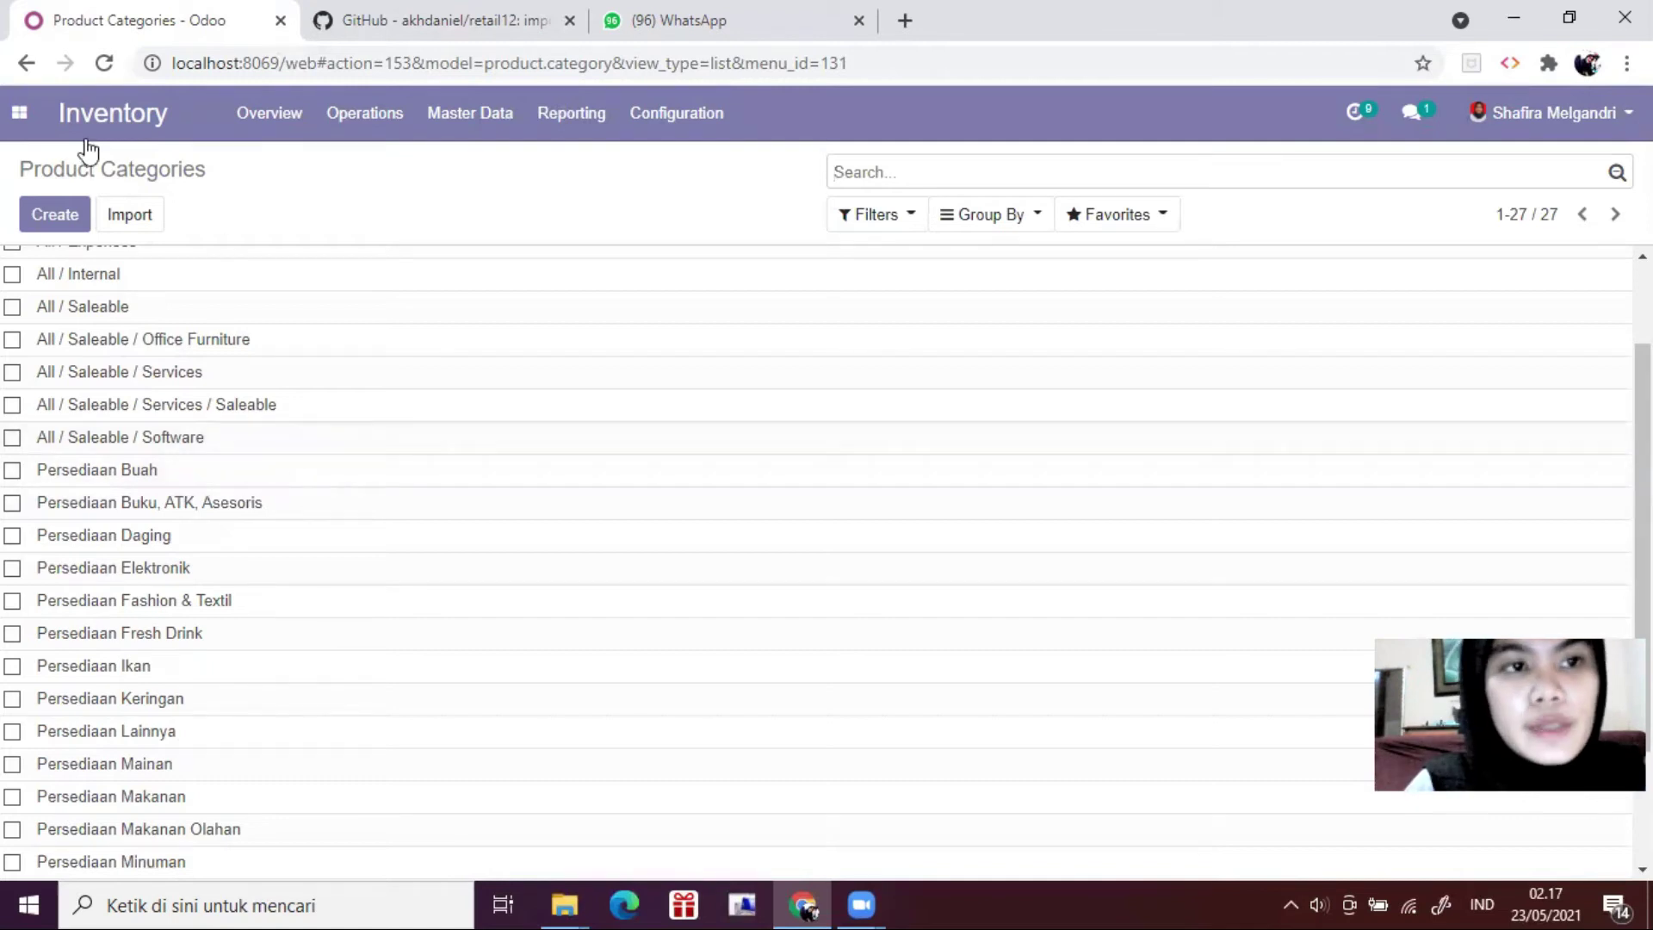
{"action": "left_click", "coordinate": [155, 136]}
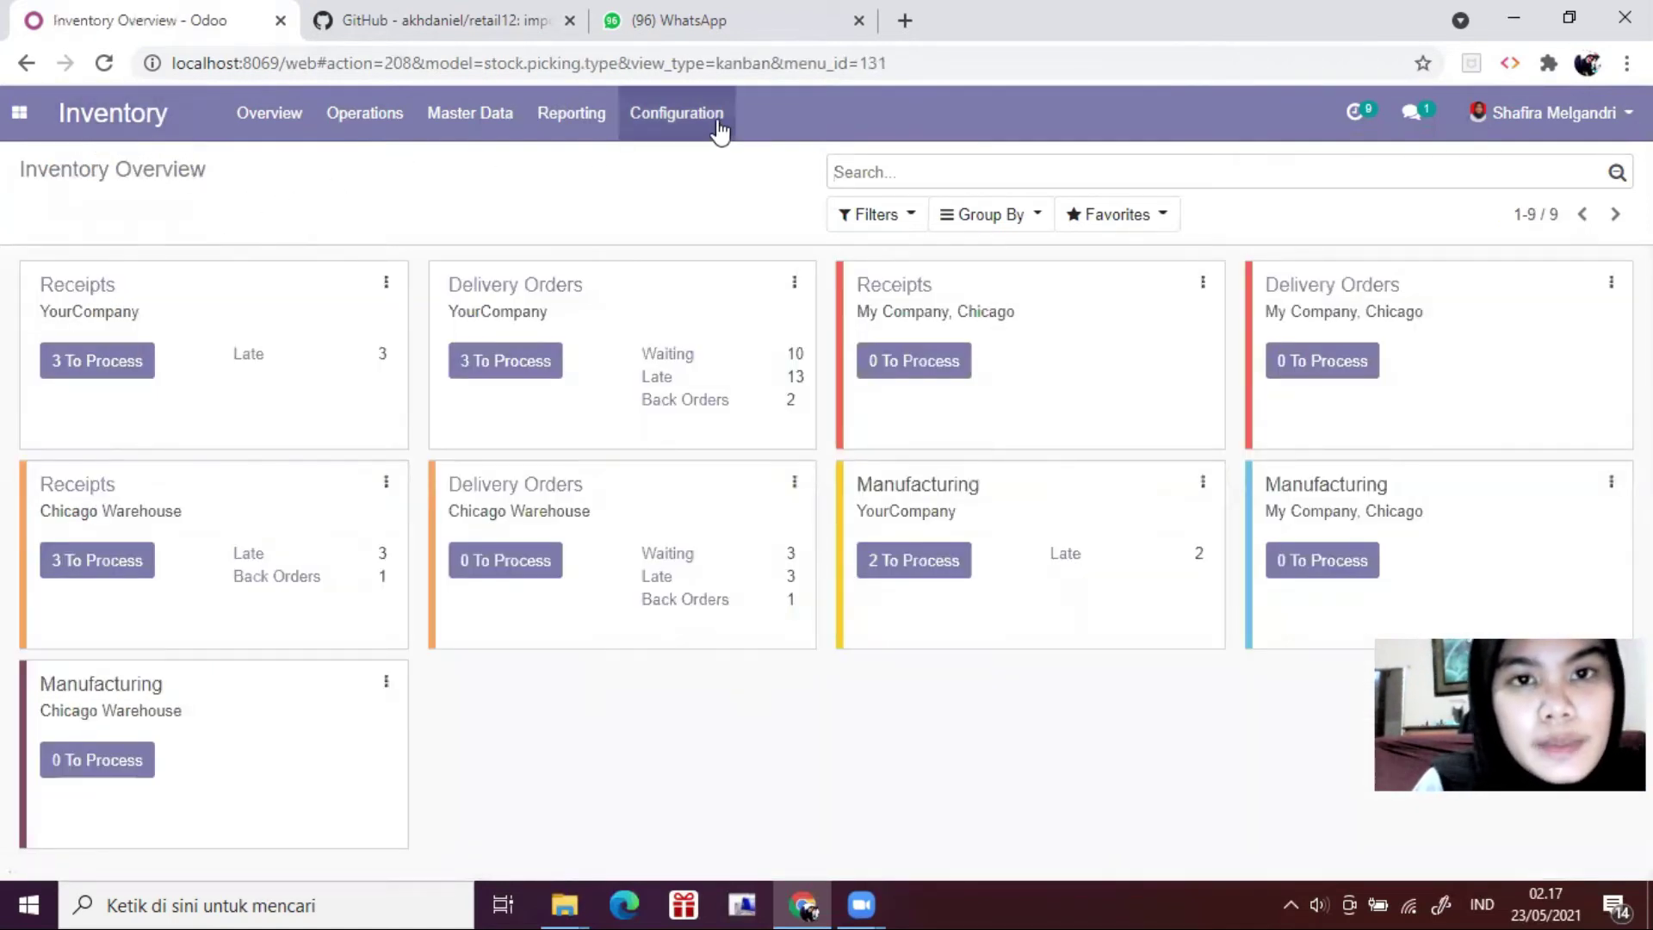
Step: Enable Storage Locations and Multi-Warehouses in the Inventory settings and save them
{"action": "left_click", "coordinate": [718, 127]}
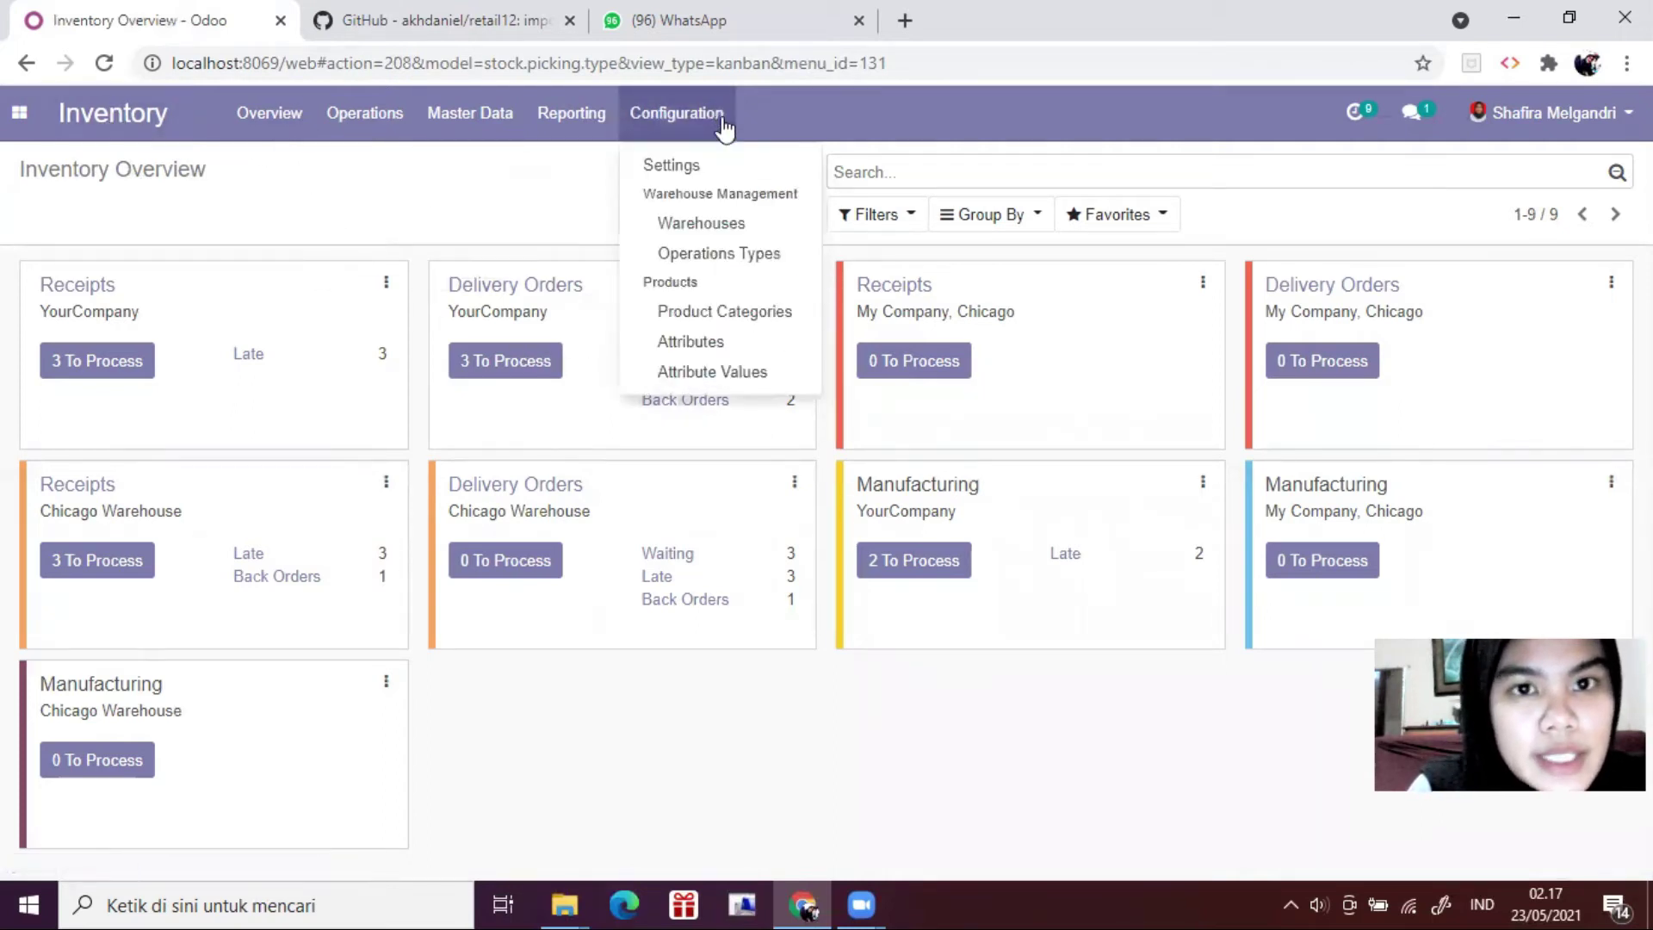
{"action": "left_click", "coordinate": [698, 168]}
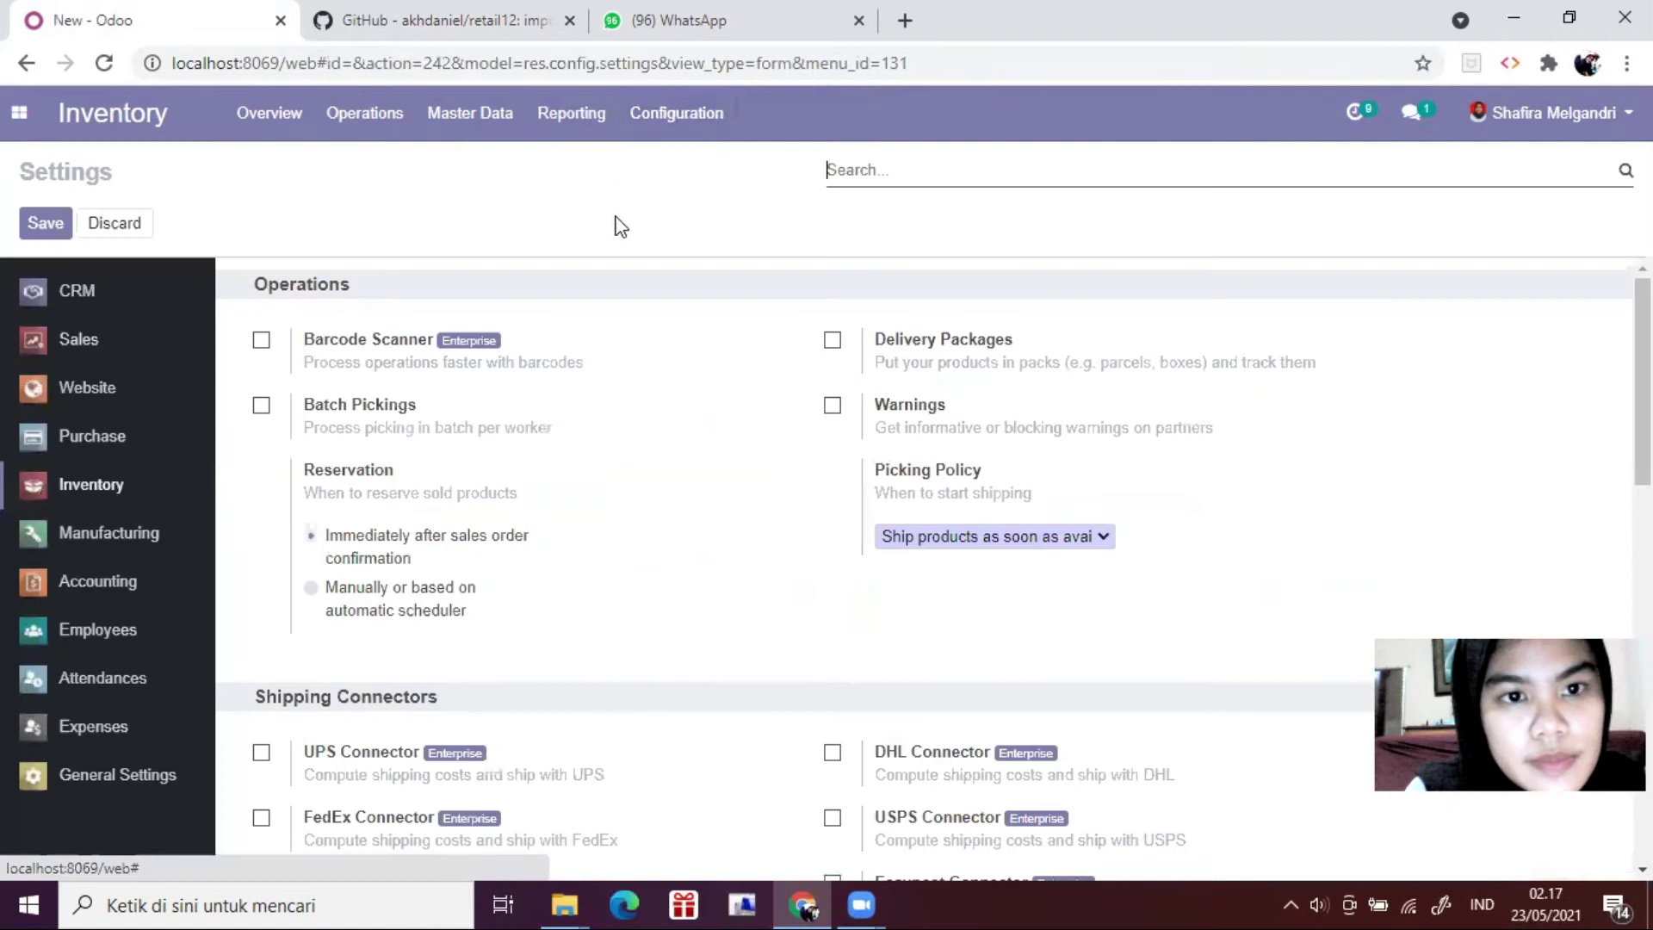
{"action": "scroll", "coordinate": [637, 473], "scroll_direction": "down", "scroll_amount": 4}
{"action": "scroll", "coordinate": [603, 525], "scroll_direction": "down", "scroll_amount": 8}
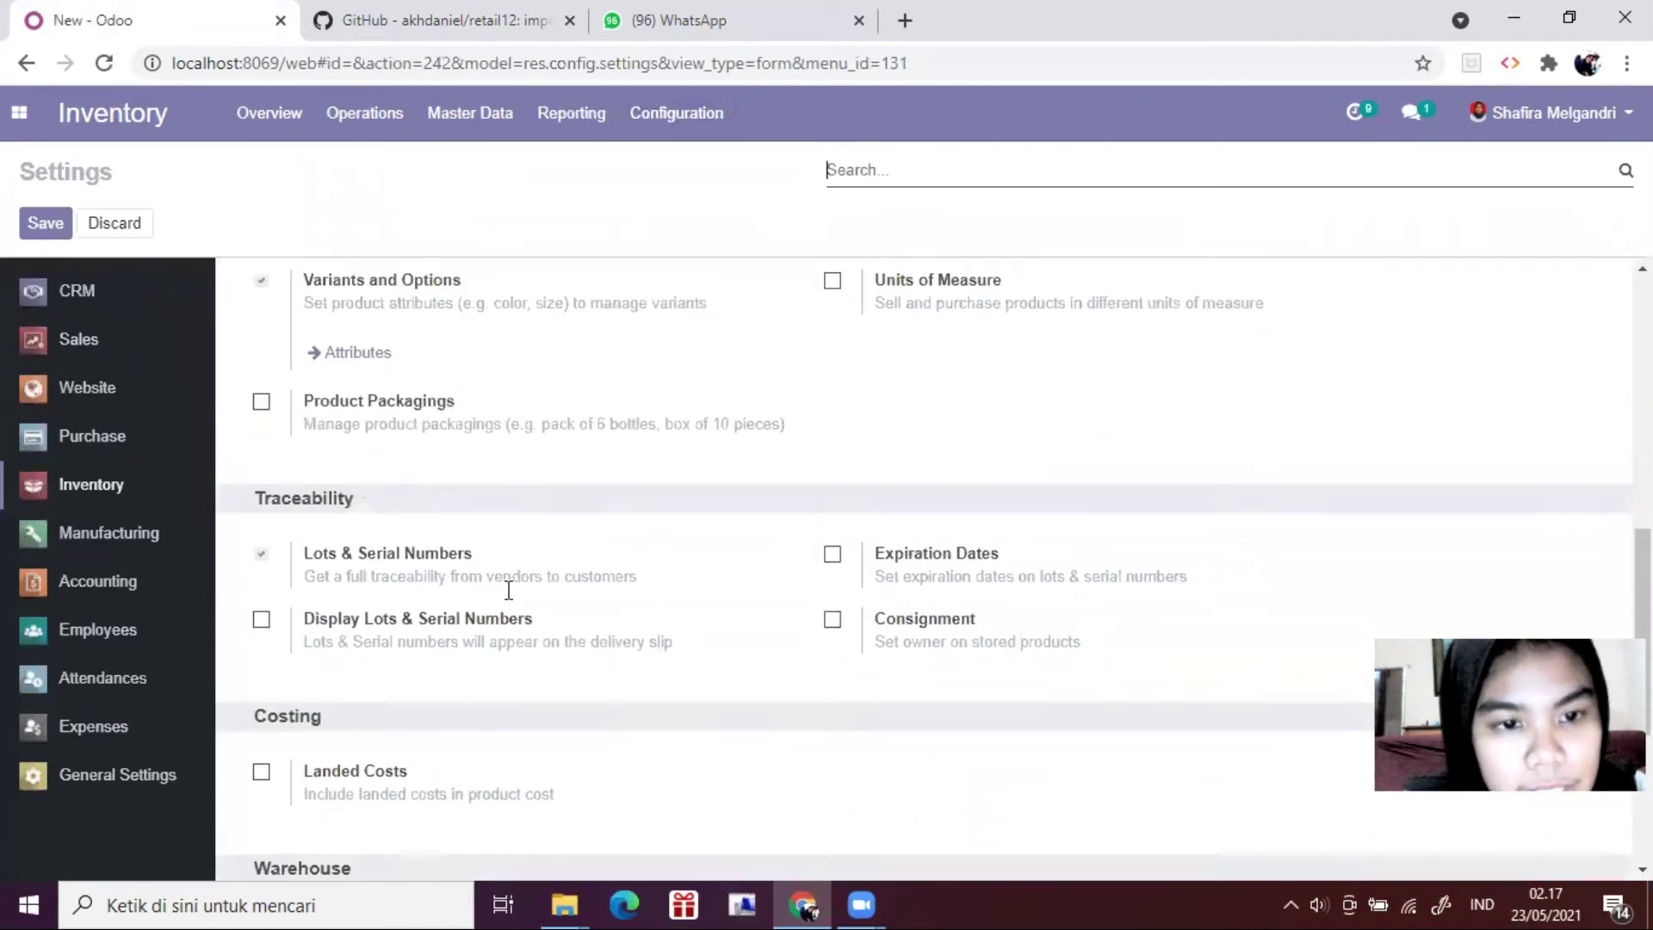
{"action": "left_click", "coordinate": [260, 591]}
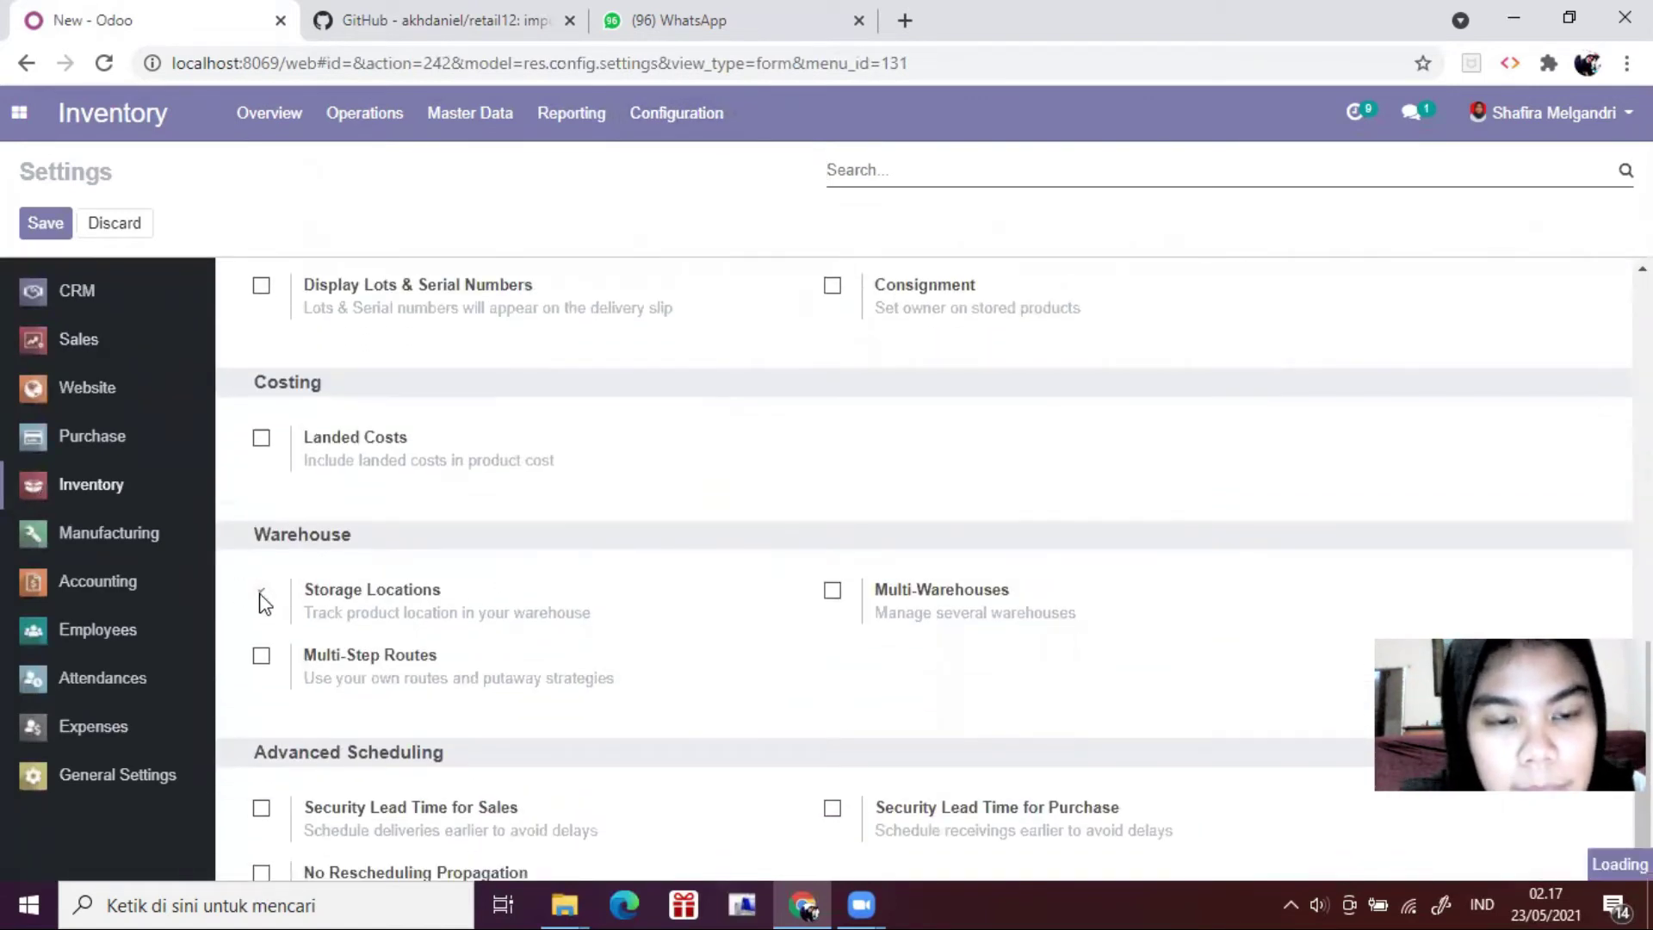
{"action": "left_click", "coordinate": [832, 590]}
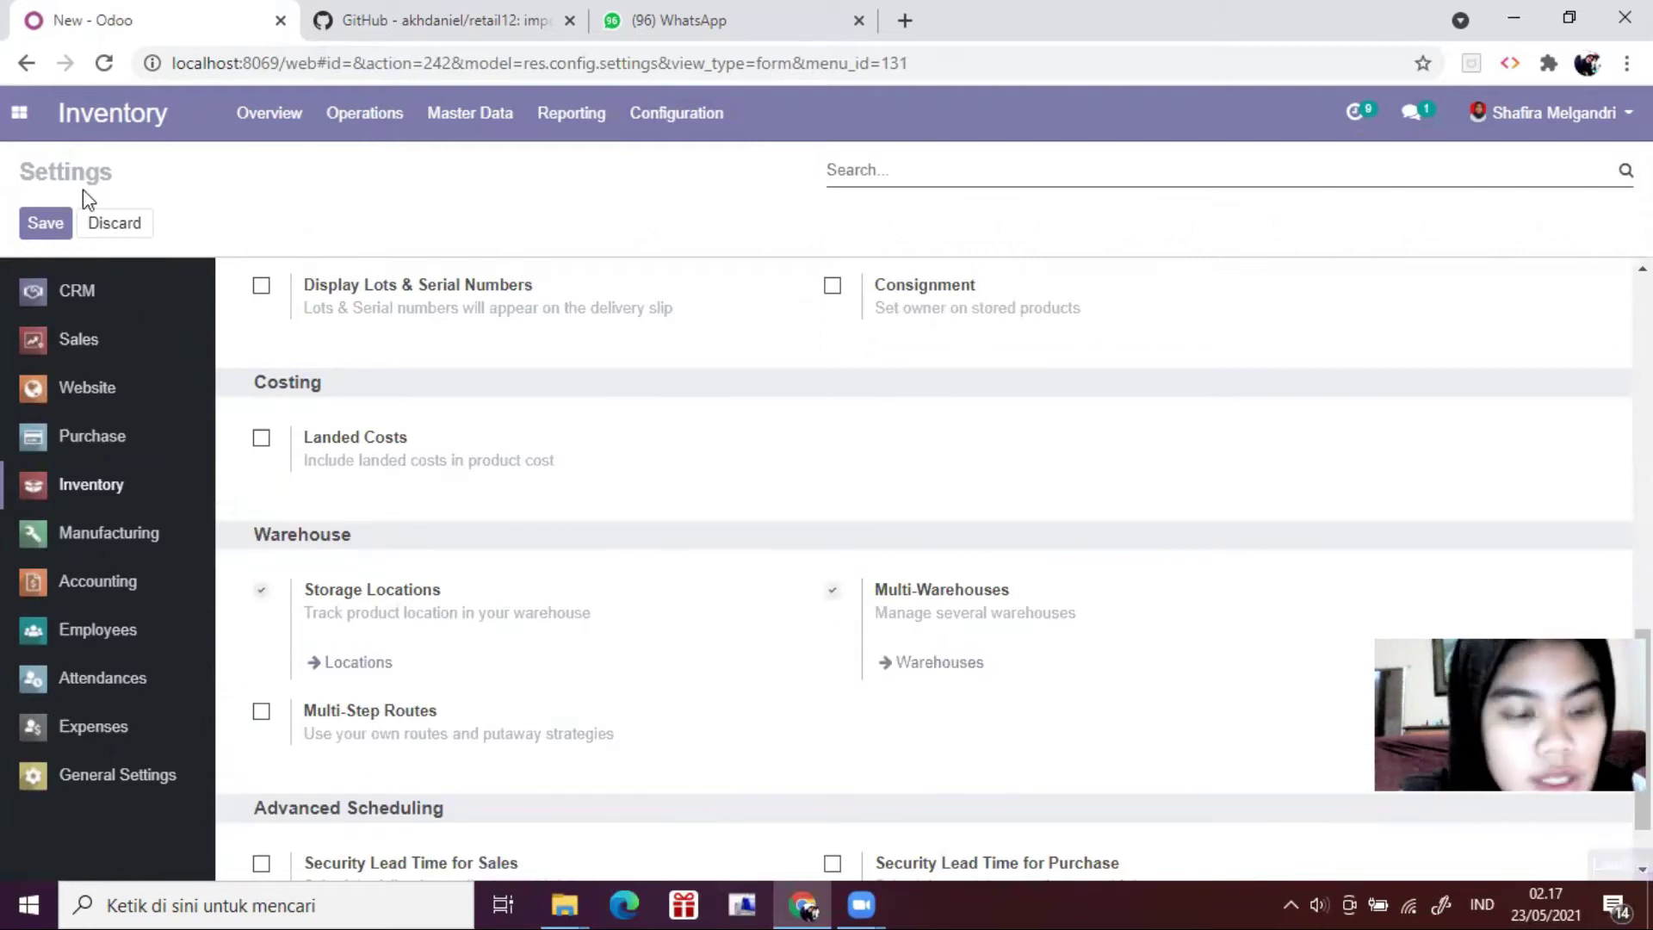
{"action": "left_click", "coordinate": [50, 226]}
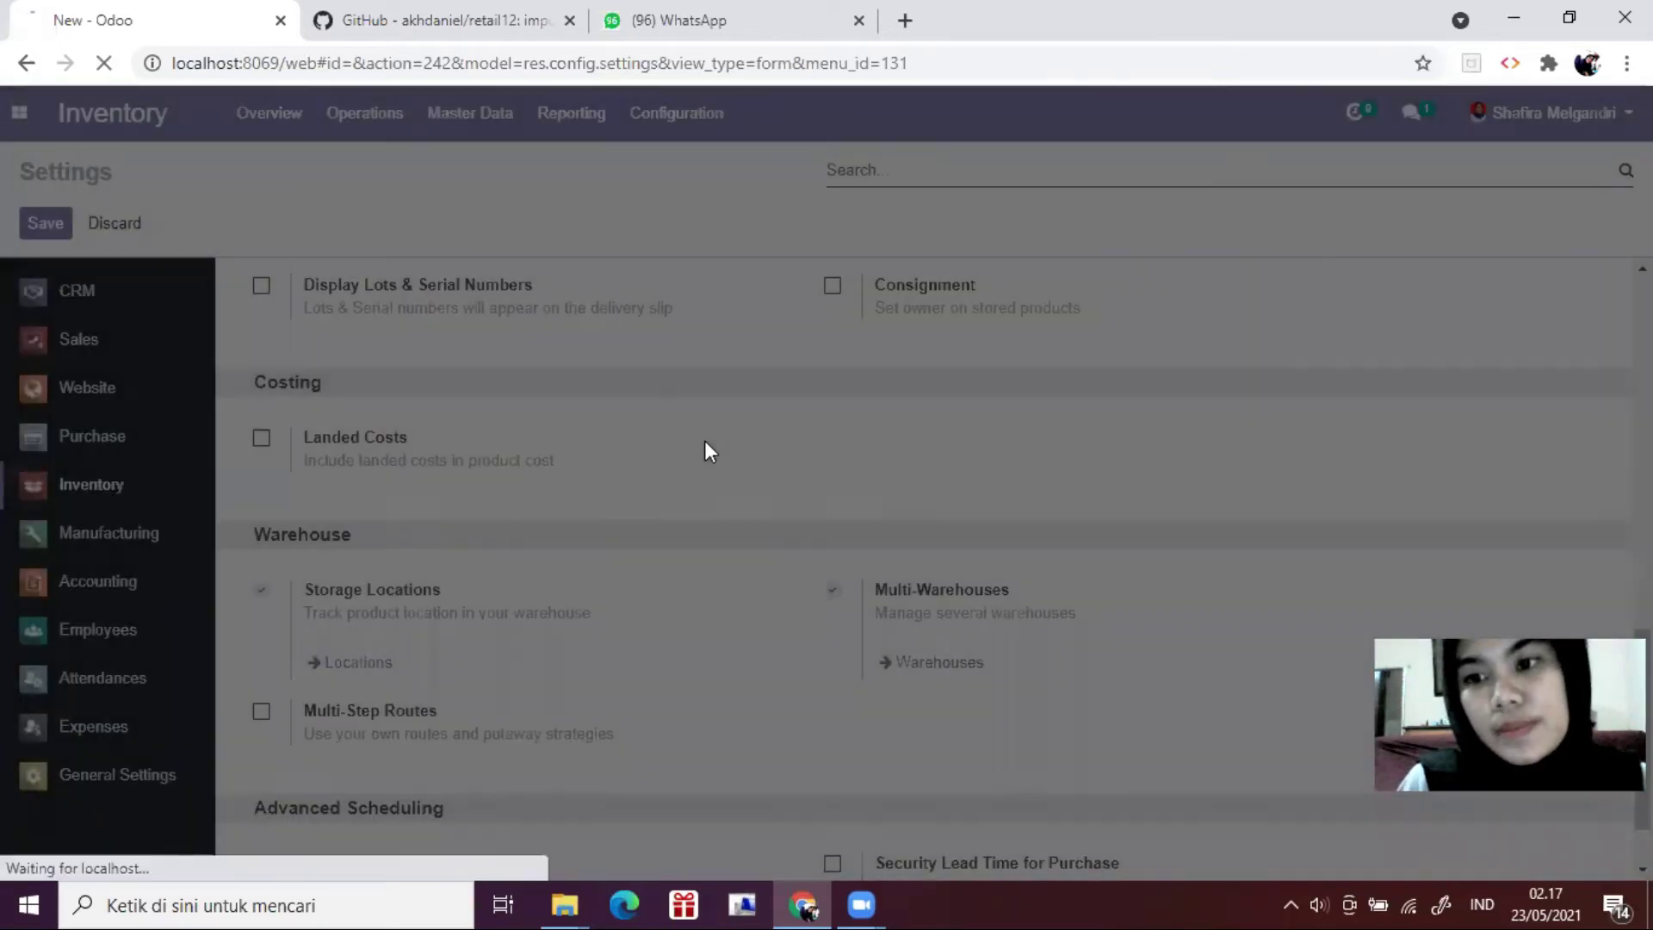
{"action": "scroll", "coordinate": [876, 504], "scroll_direction": "up", "scroll_amount": 2}
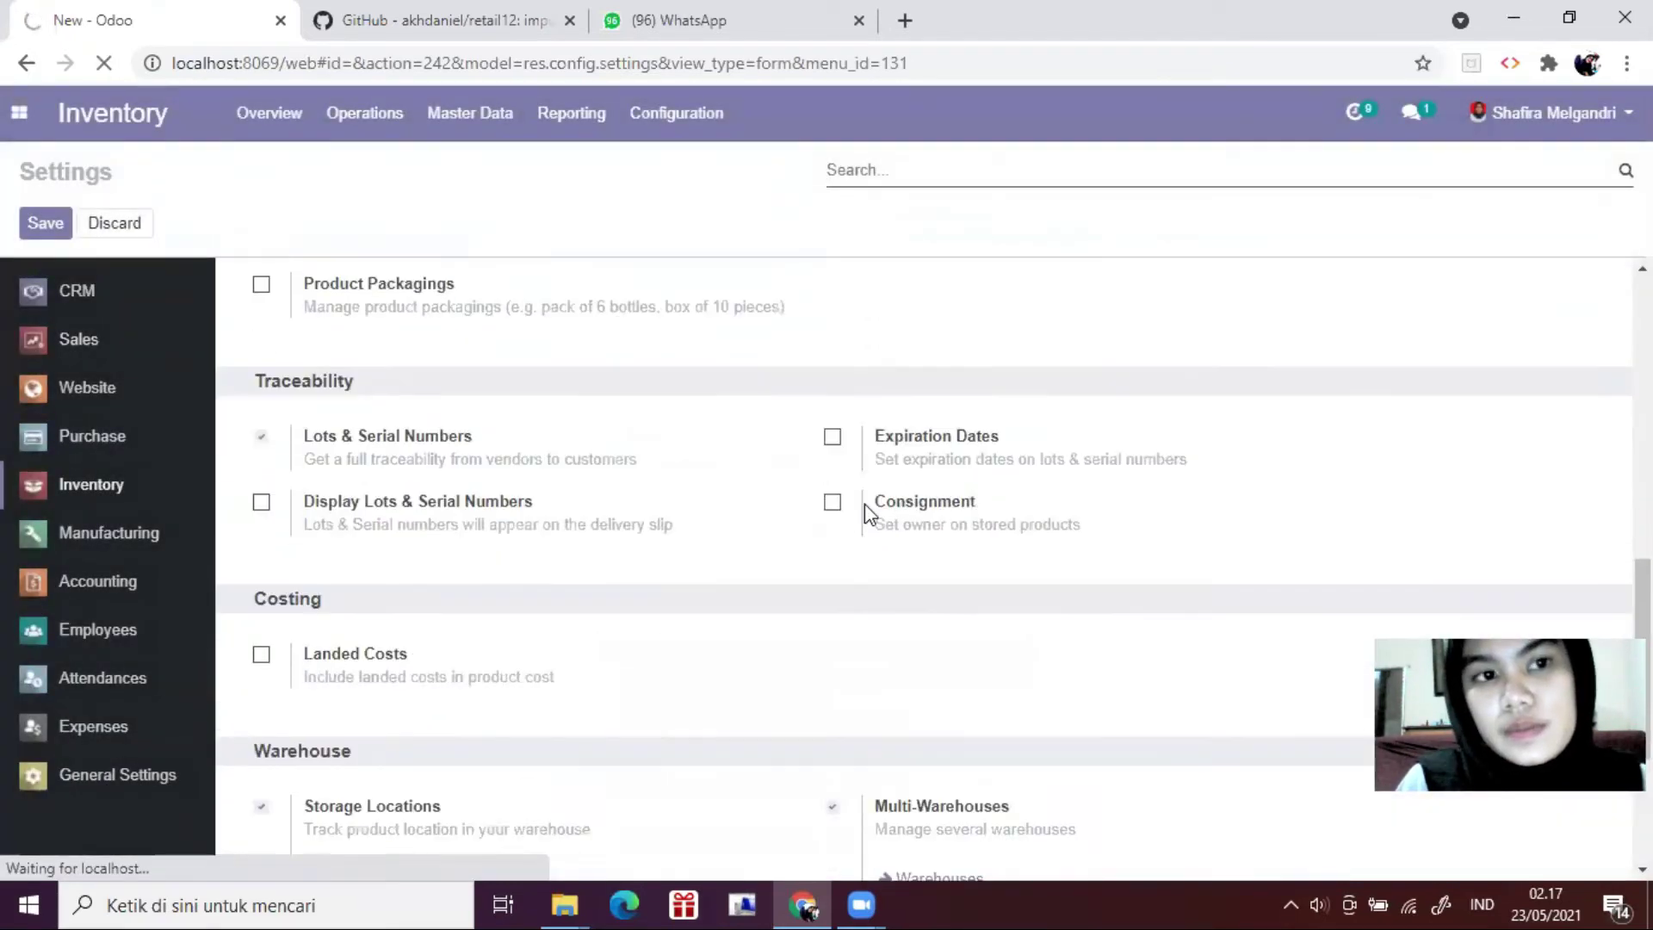
{"action": "scroll", "coordinate": [864, 504], "scroll_direction": "down", "scroll_amount": 3}
{"action": "scroll", "coordinate": [654, 448], "scroll_direction": "up", "scroll_amount": 4}
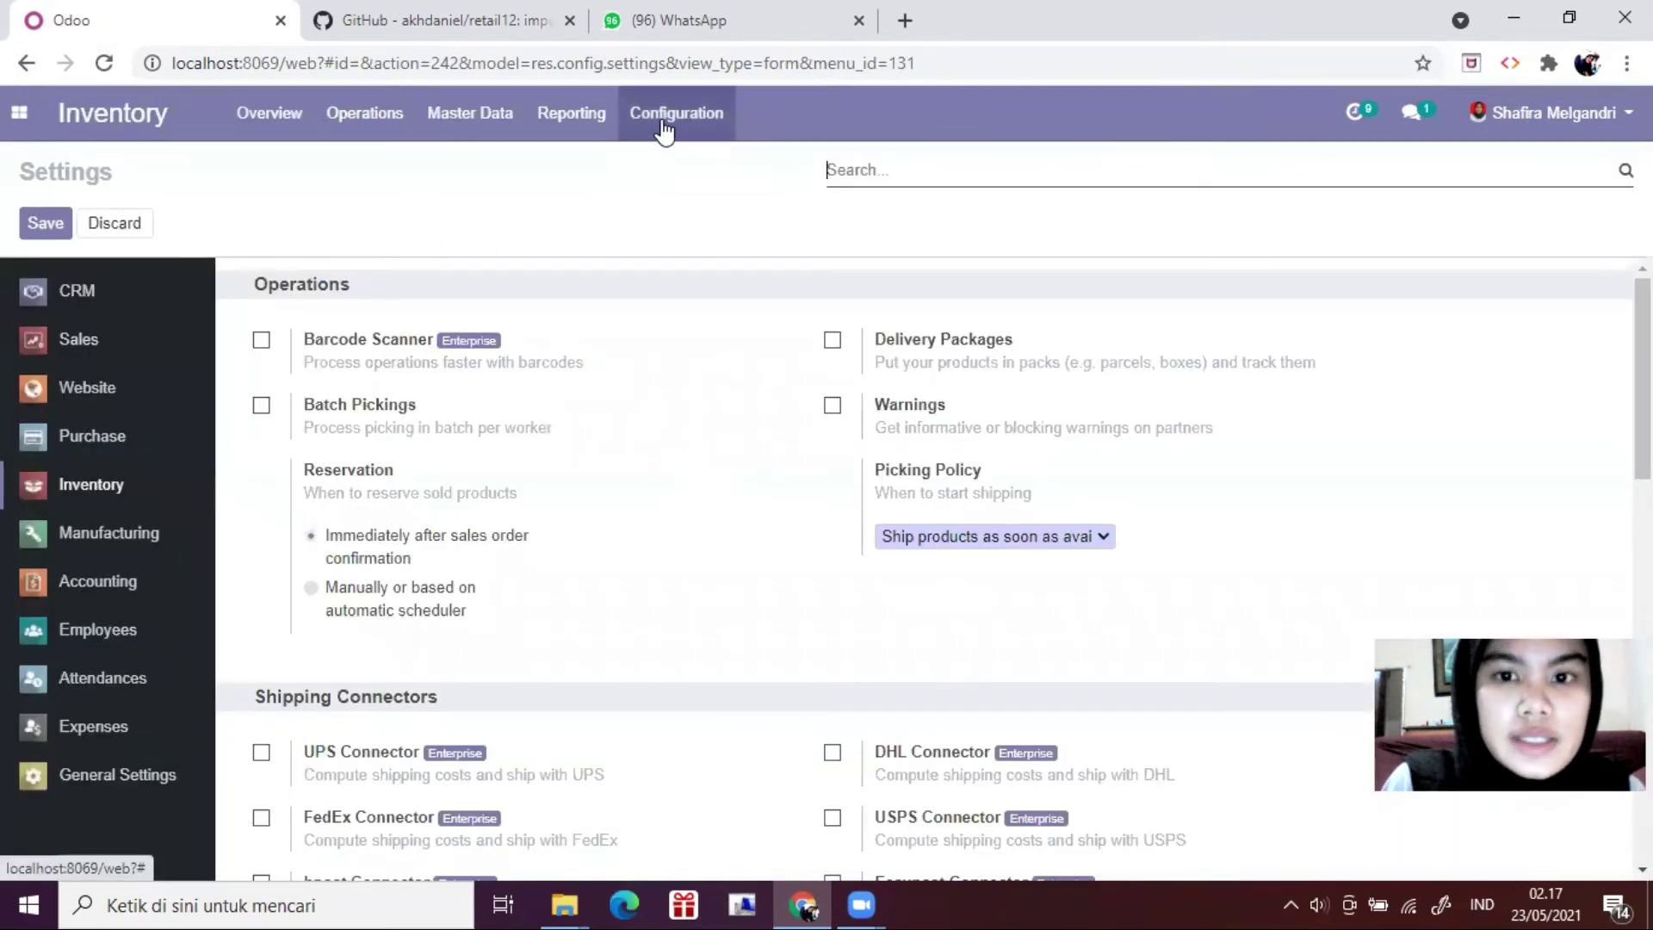
Step: Open the Inventory Locations list and load the 07 import.virtual.loss CSV file into its import
{"action": "left_click", "coordinate": [664, 129]}
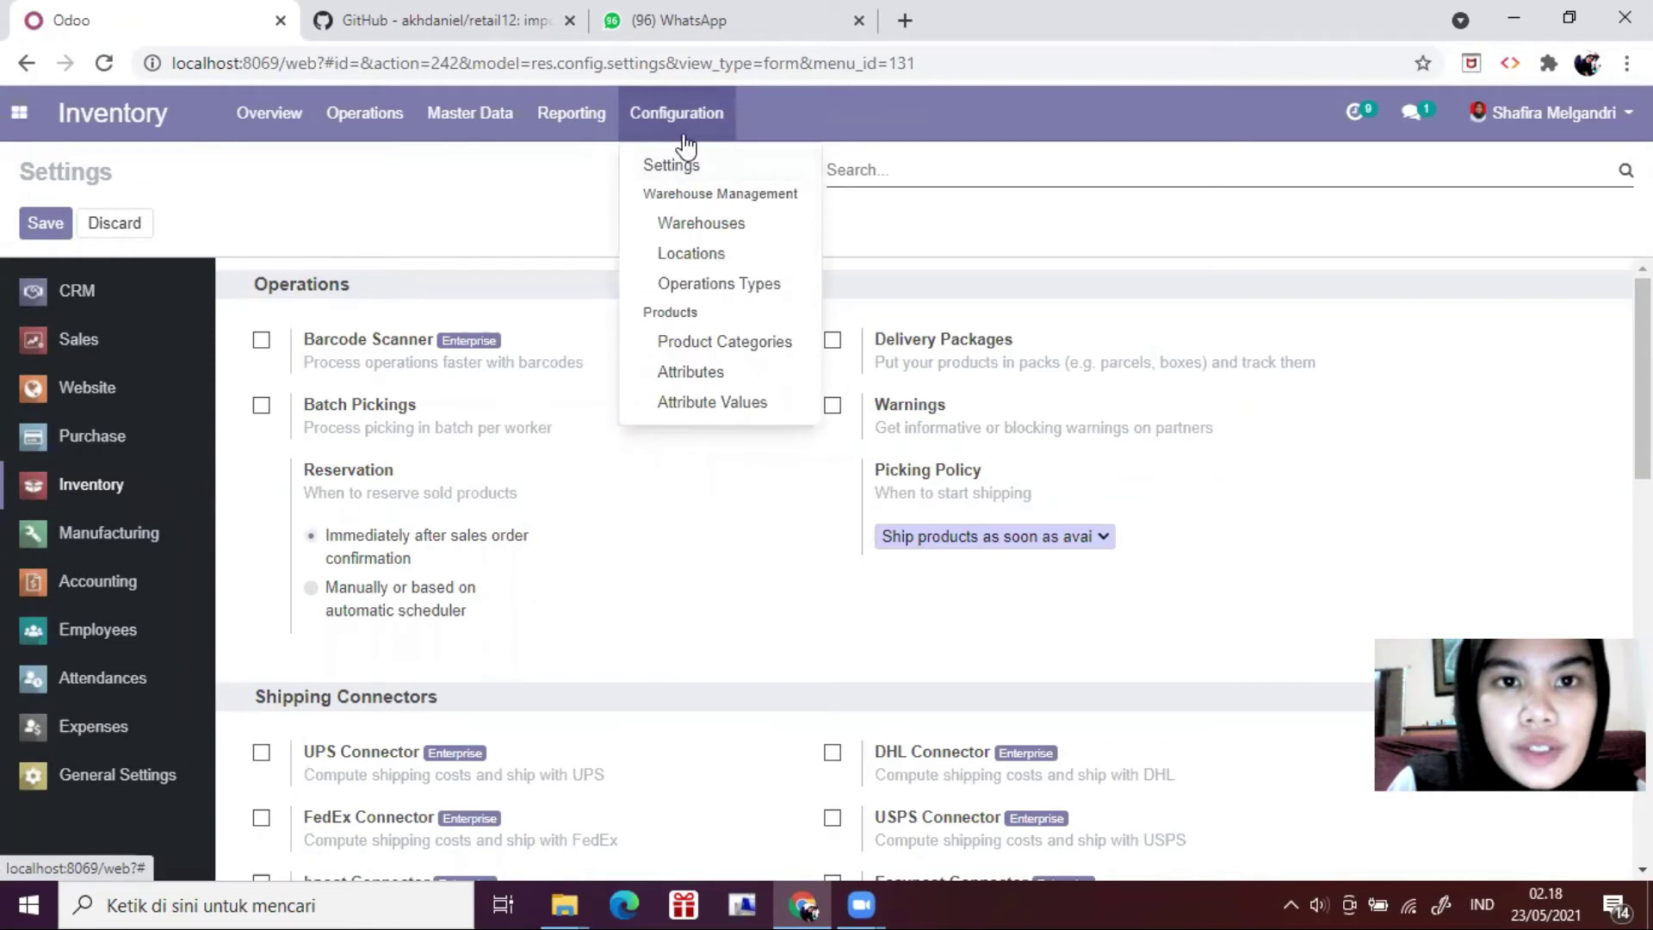
{"action": "left_click", "coordinate": [734, 258]}
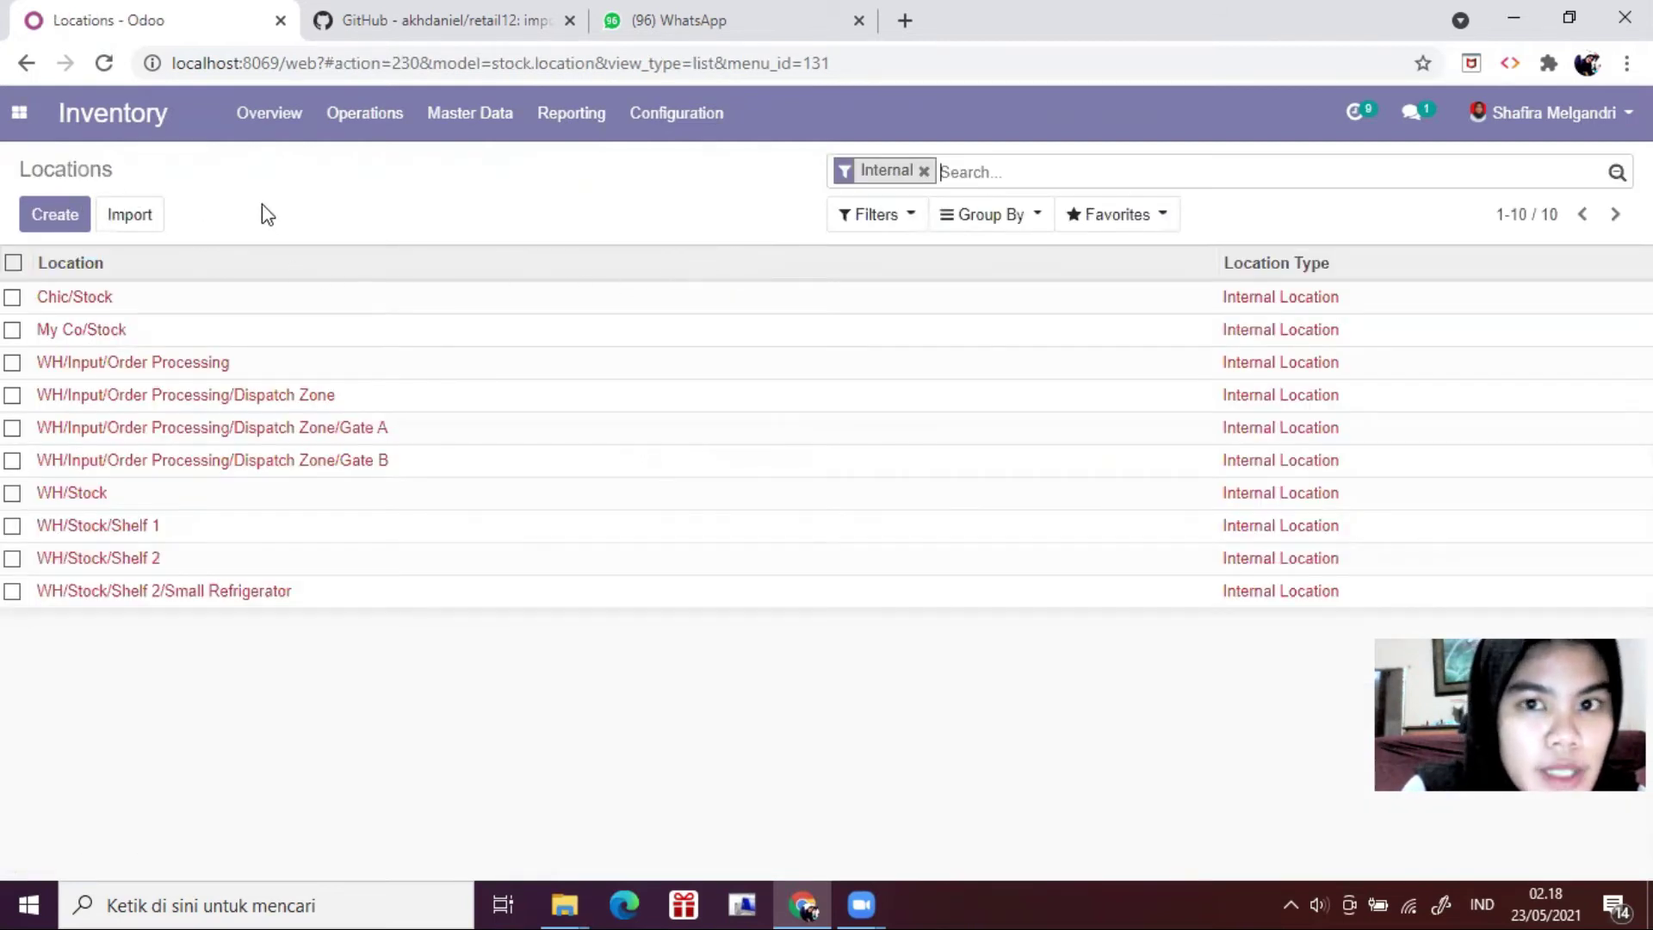
{"action": "left_click", "coordinate": [128, 219]}
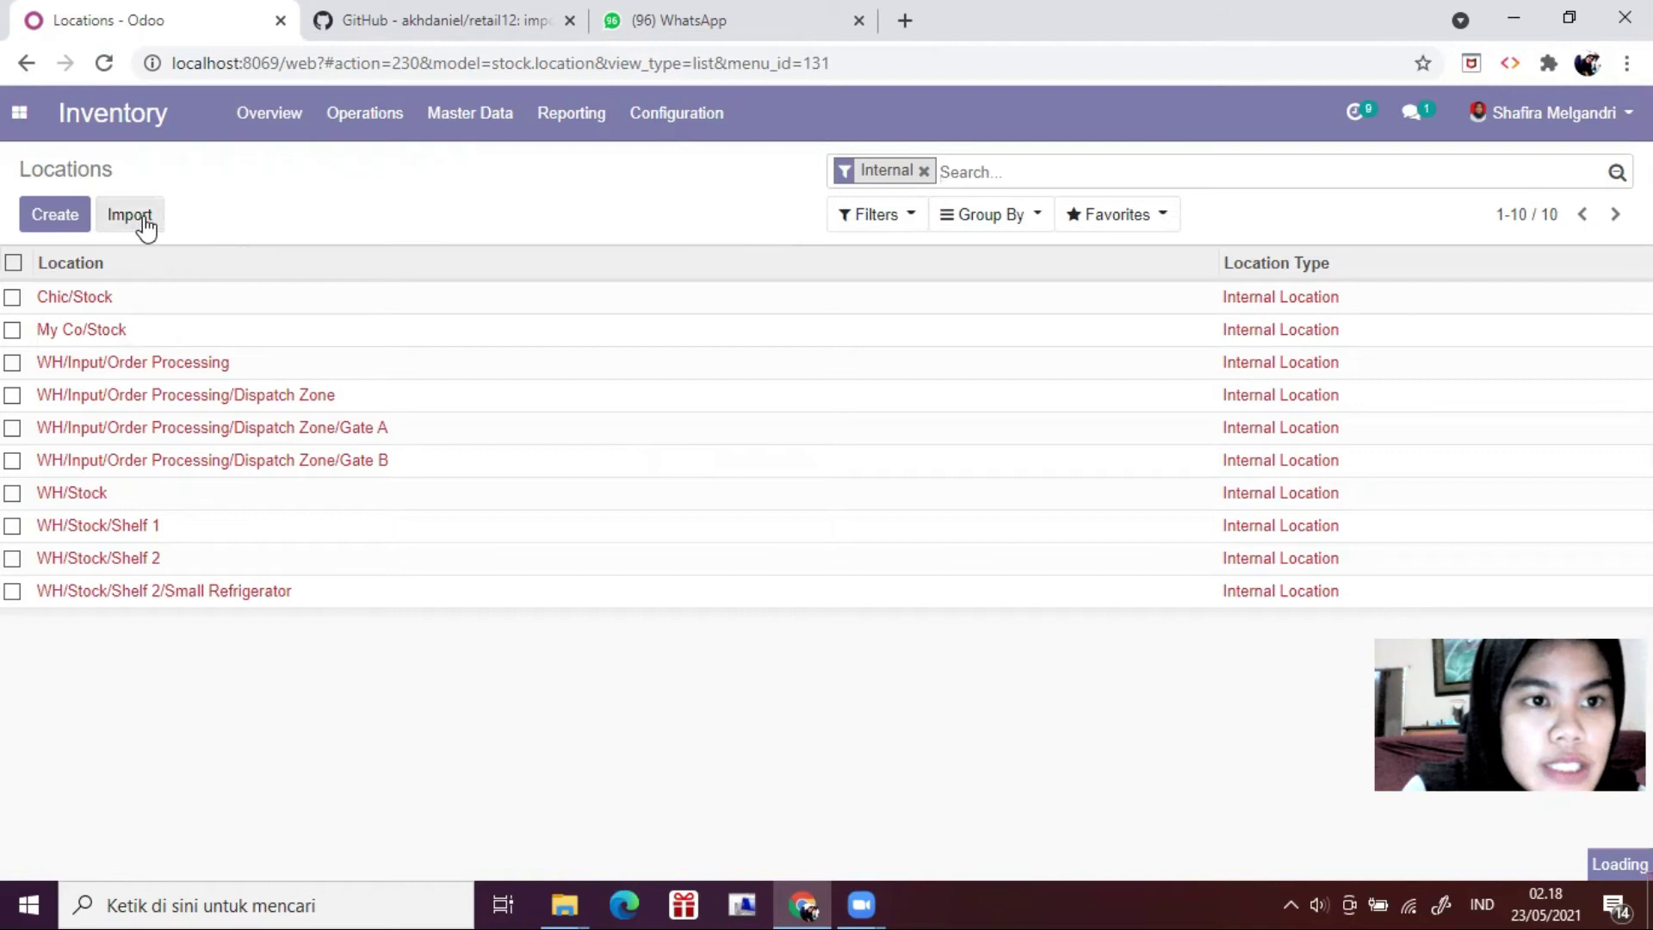
{"action": "left_click", "coordinate": [82, 212]}
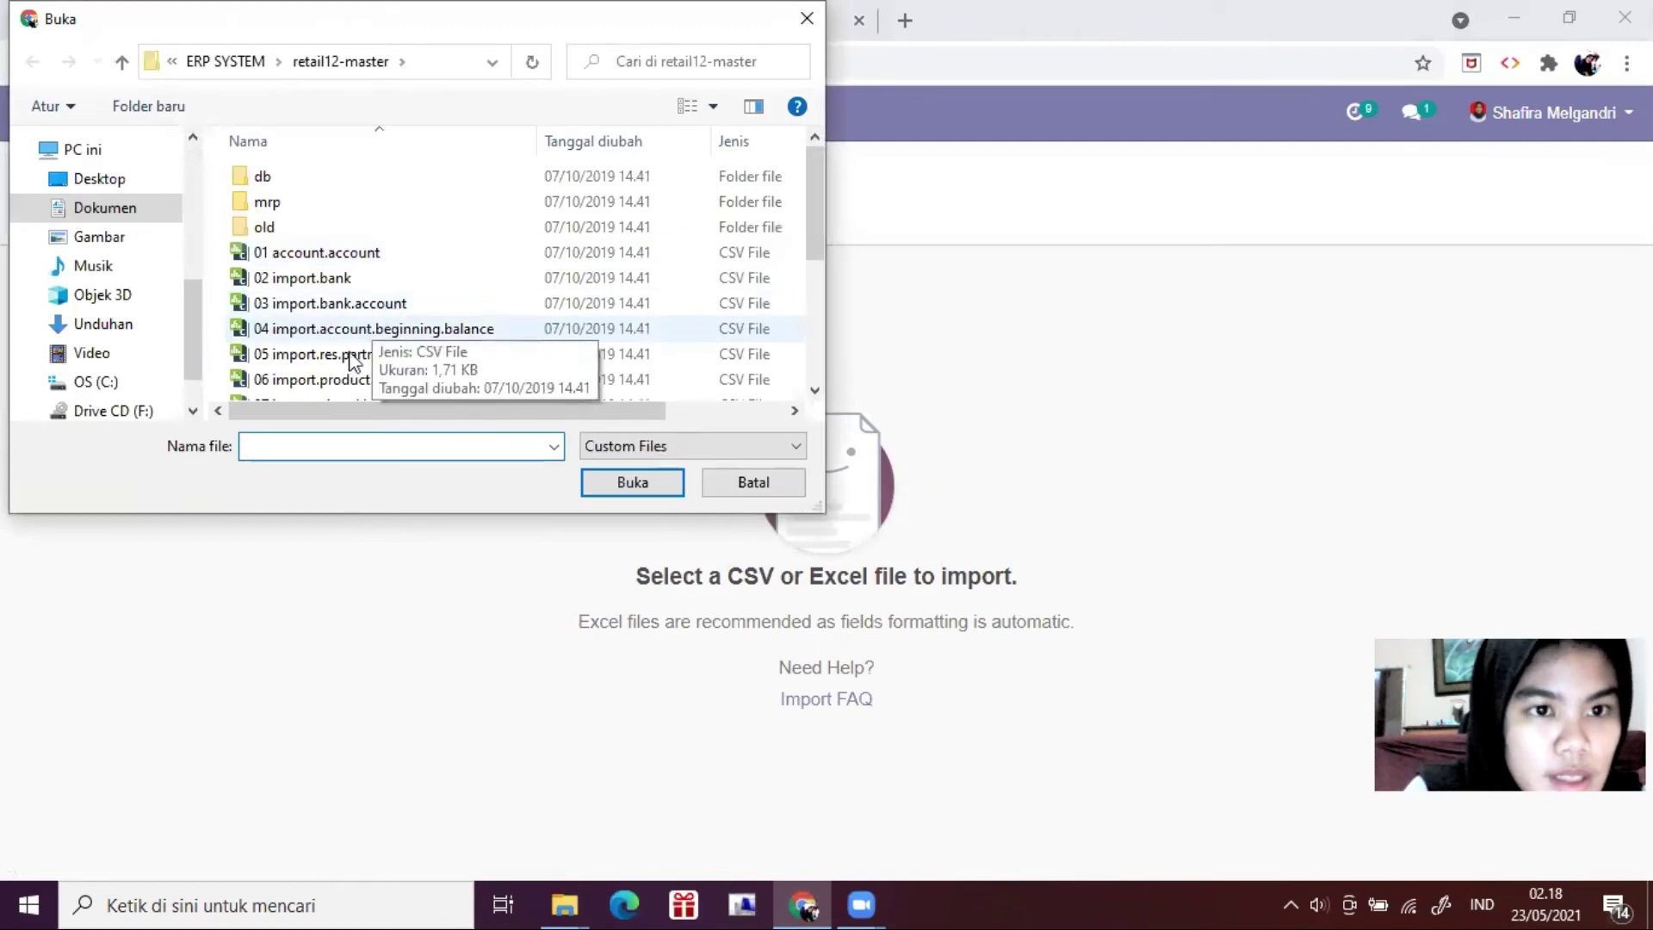
{"action": "scroll", "coordinate": [431, 370], "scroll_direction": "down", "scroll_amount": 1}
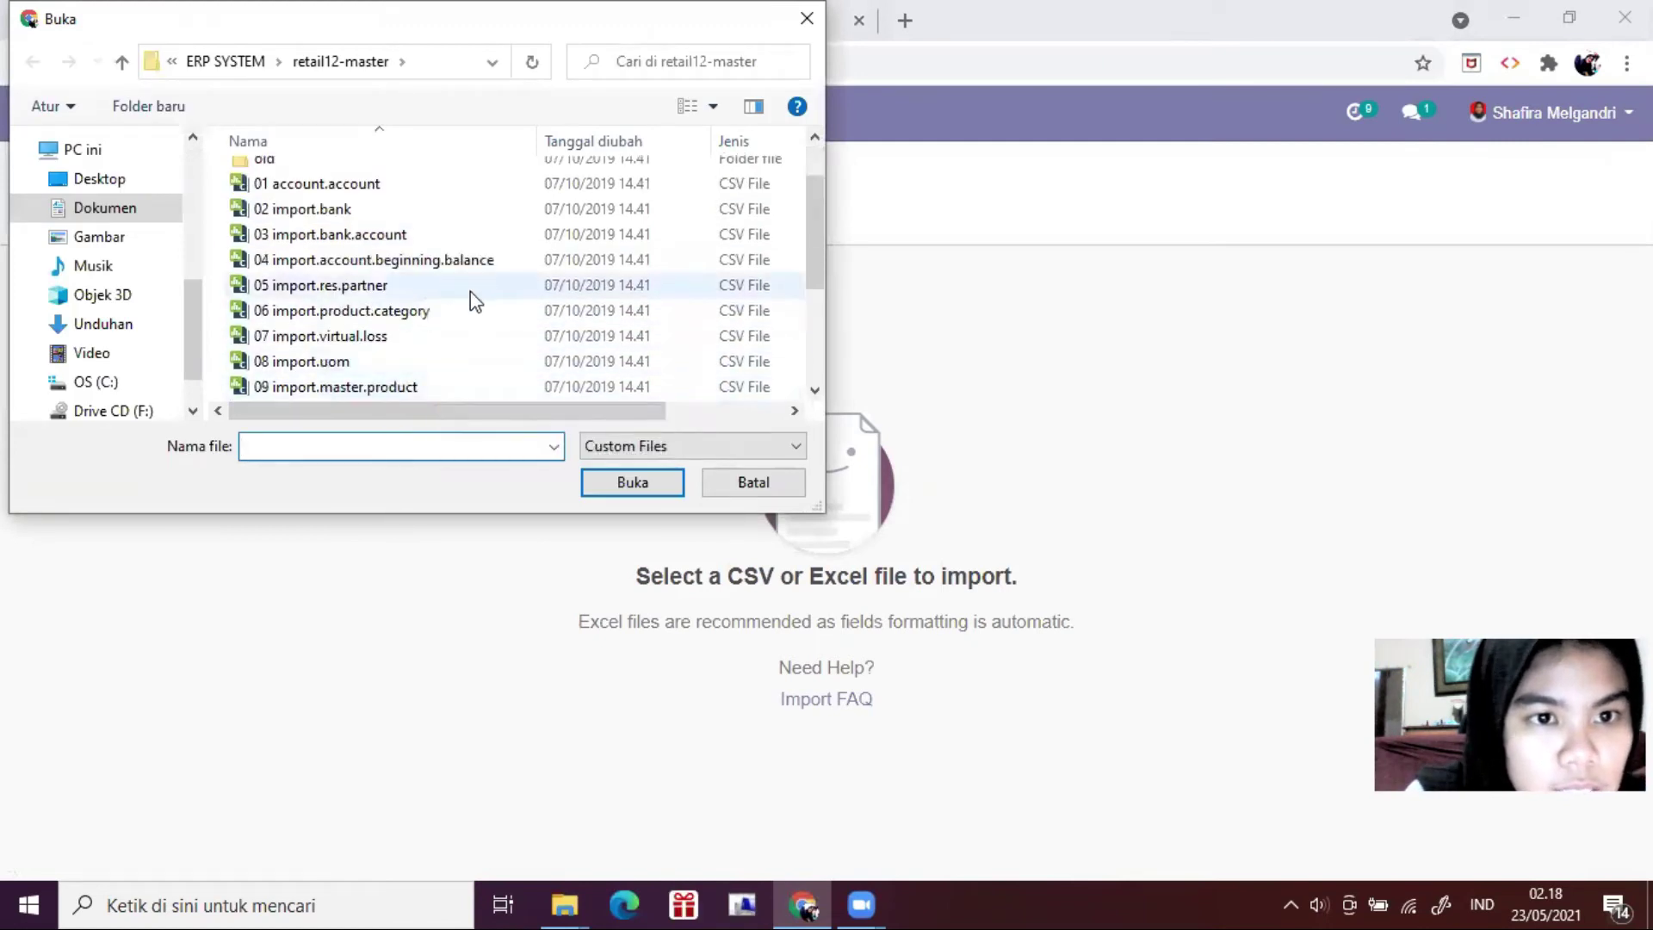
{"action": "left_click", "coordinate": [422, 346]}
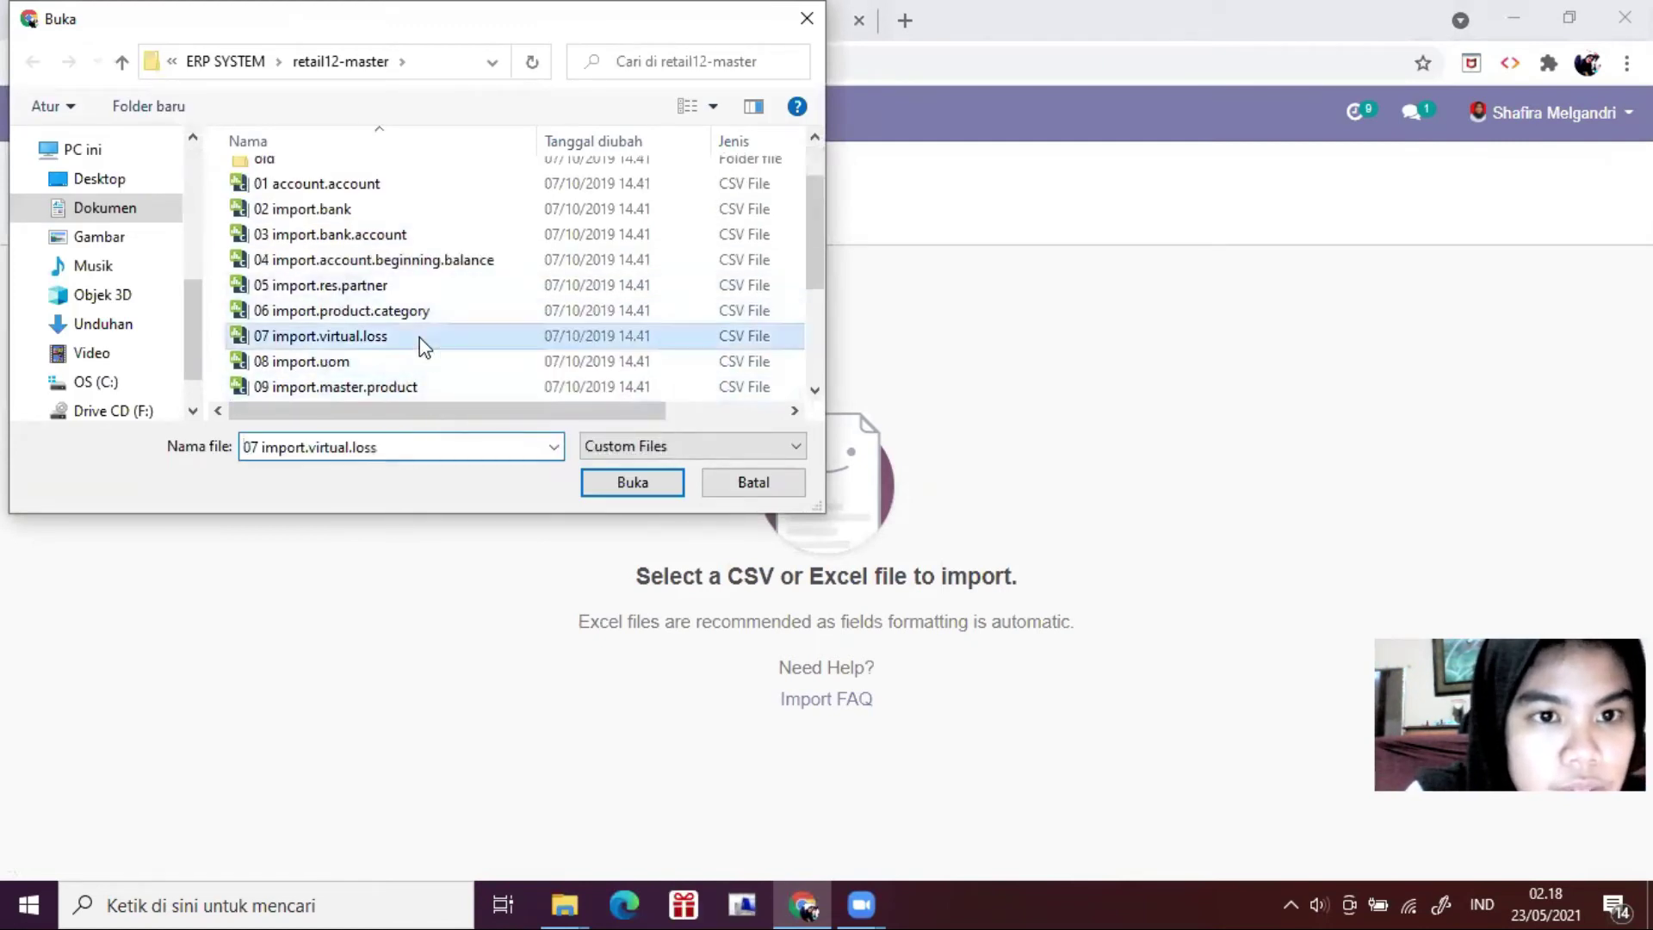
{"action": "key", "text": "Return"}
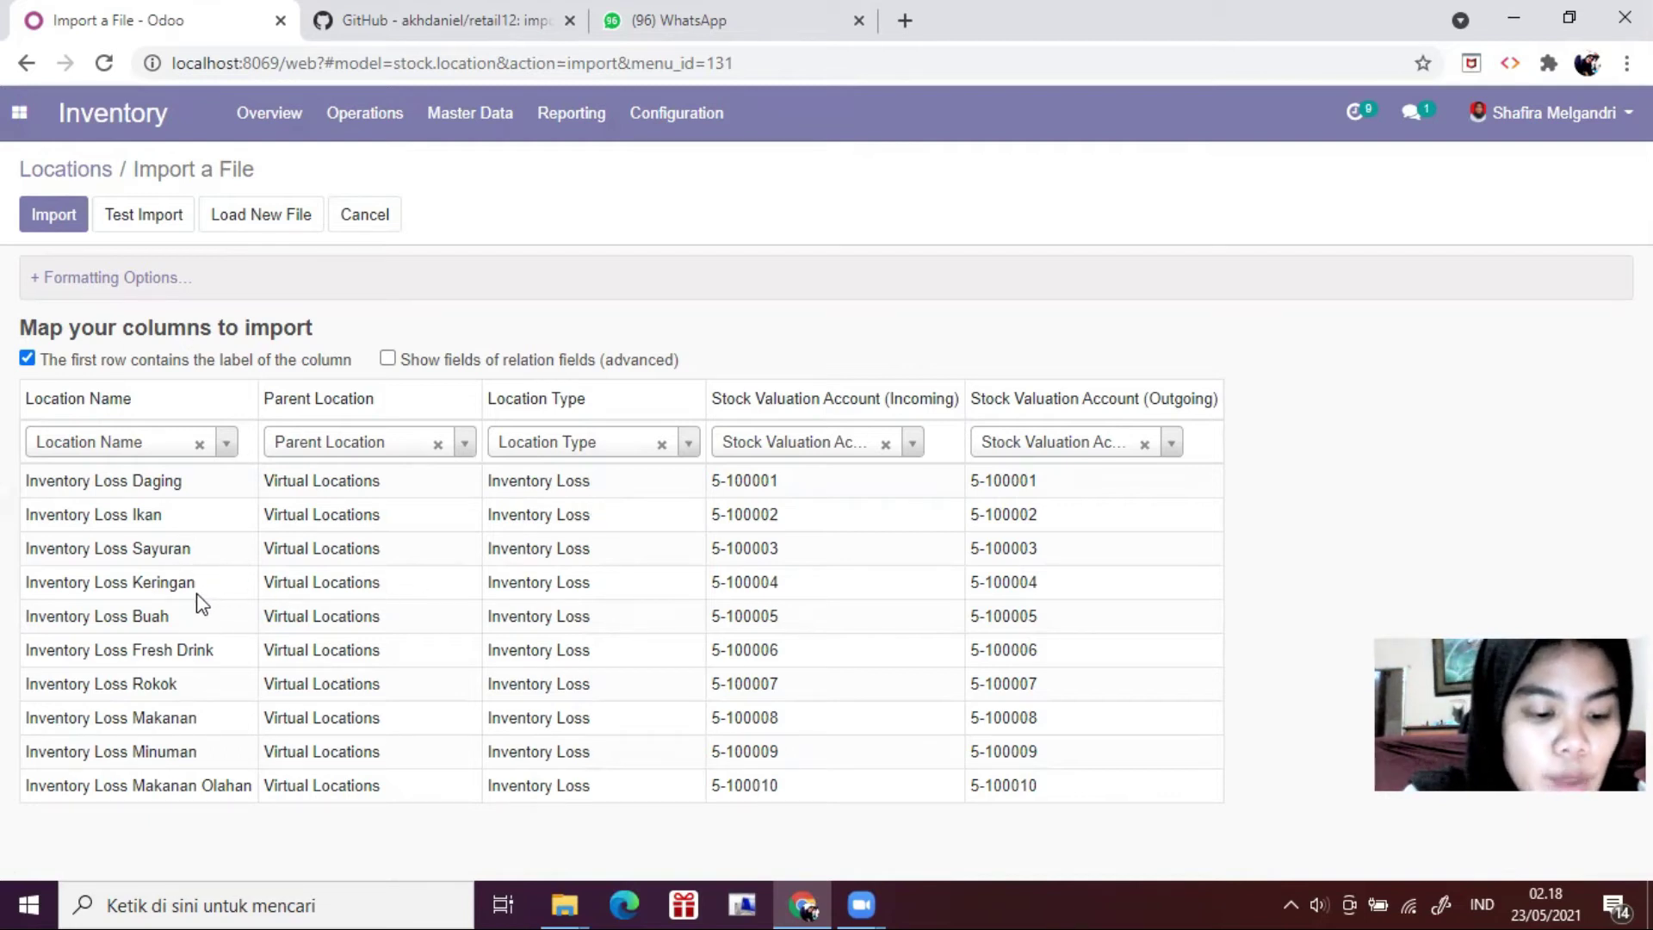
Step: Test and import the inventory loss locations, and reload the Locations list without the Internal filter
{"action": "left_click", "coordinate": [147, 221]}
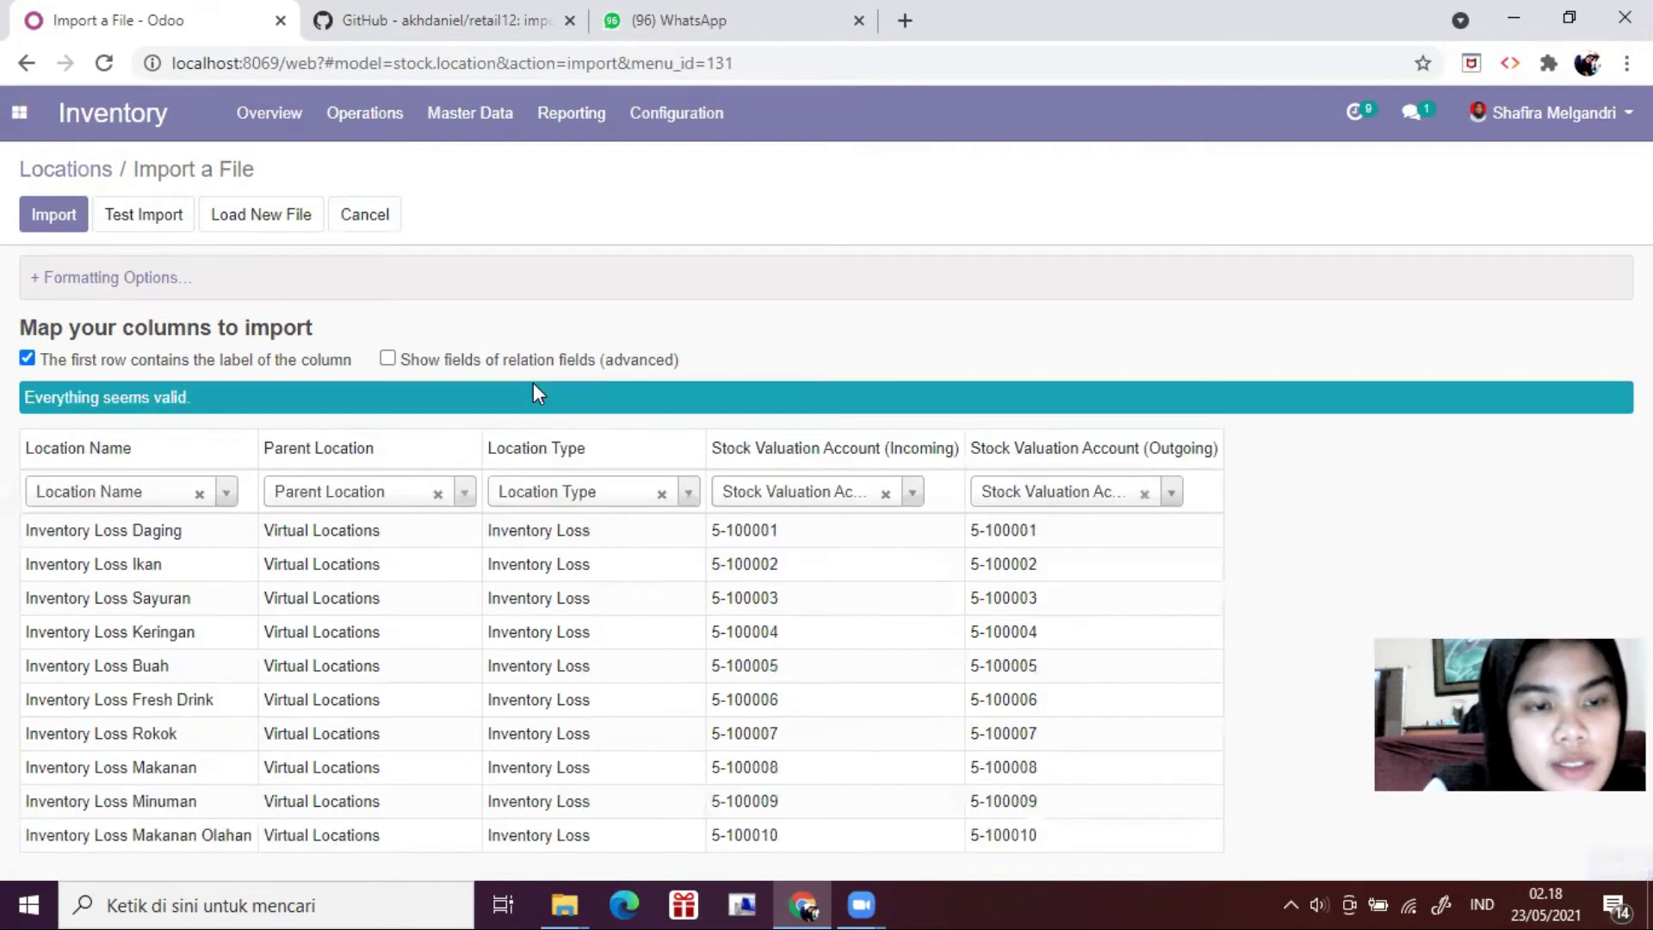
{"action": "left_click", "coordinate": [51, 215]}
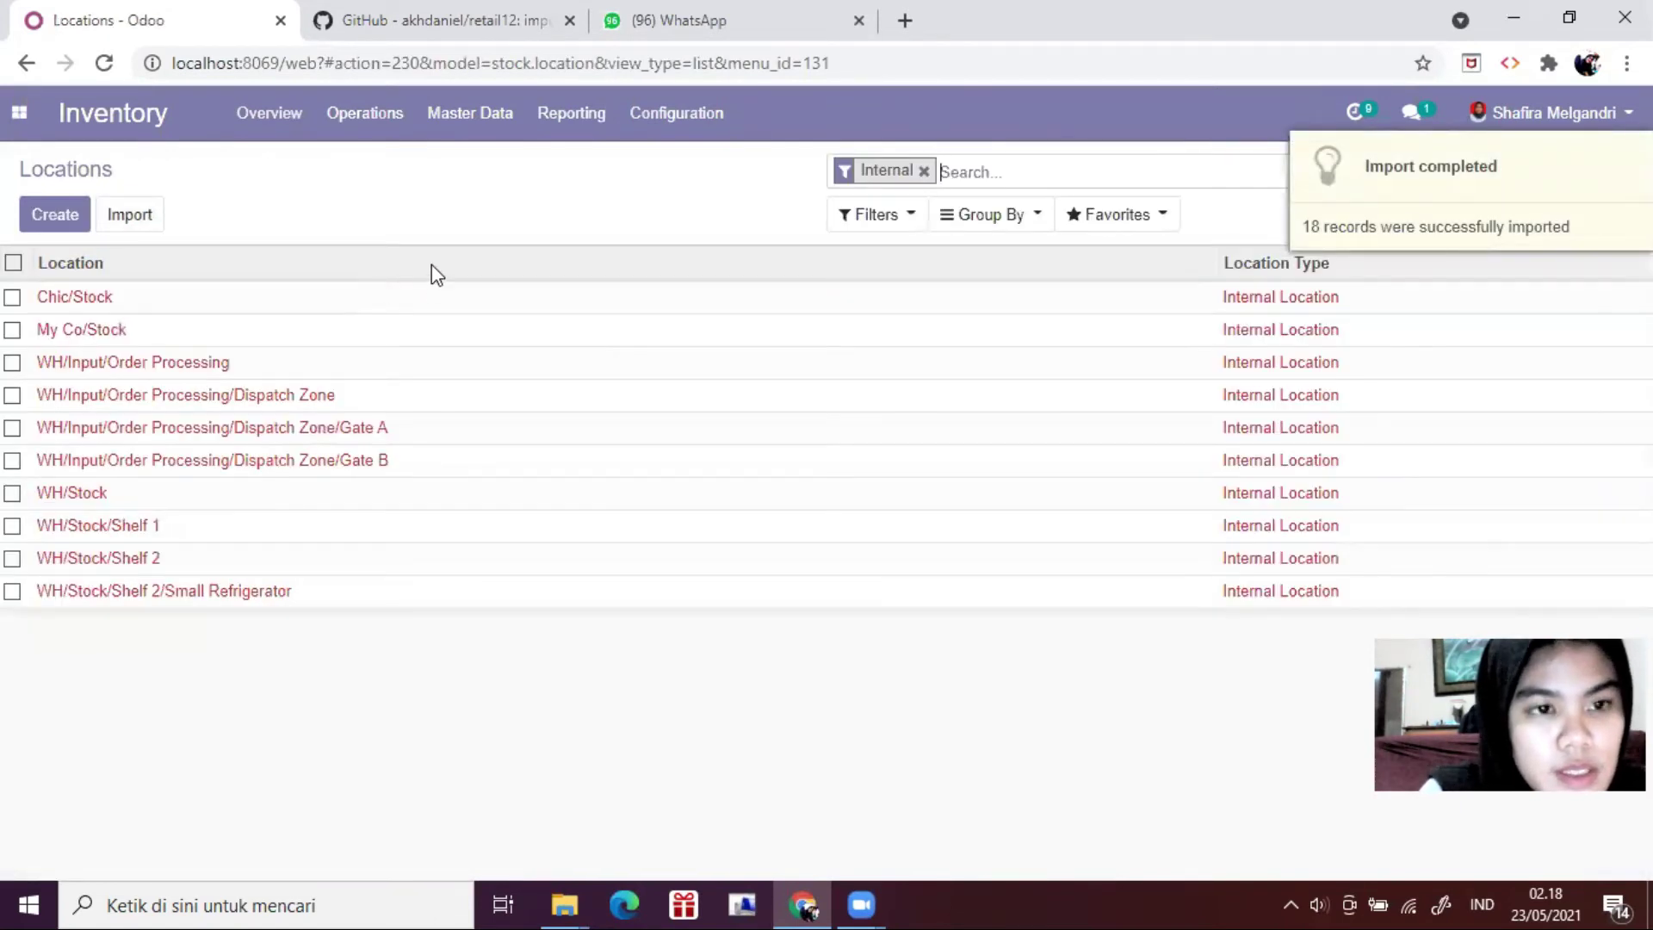
{"action": "left_click", "coordinate": [105, 65]}
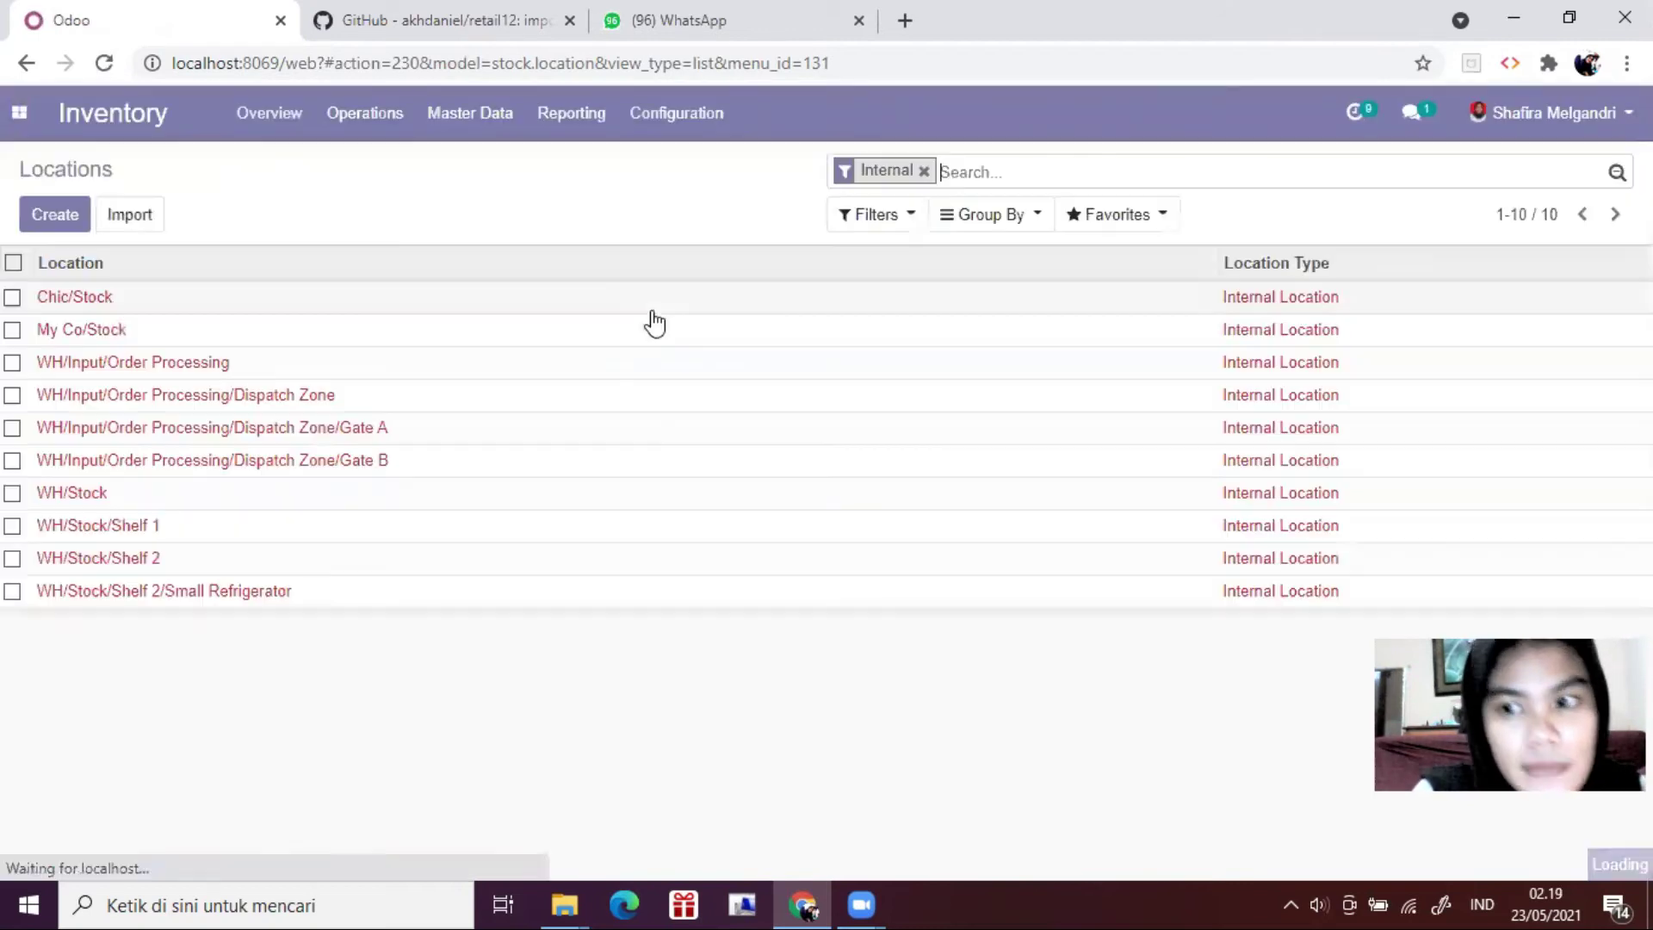
{"action": "left_click", "coordinate": [925, 172]}
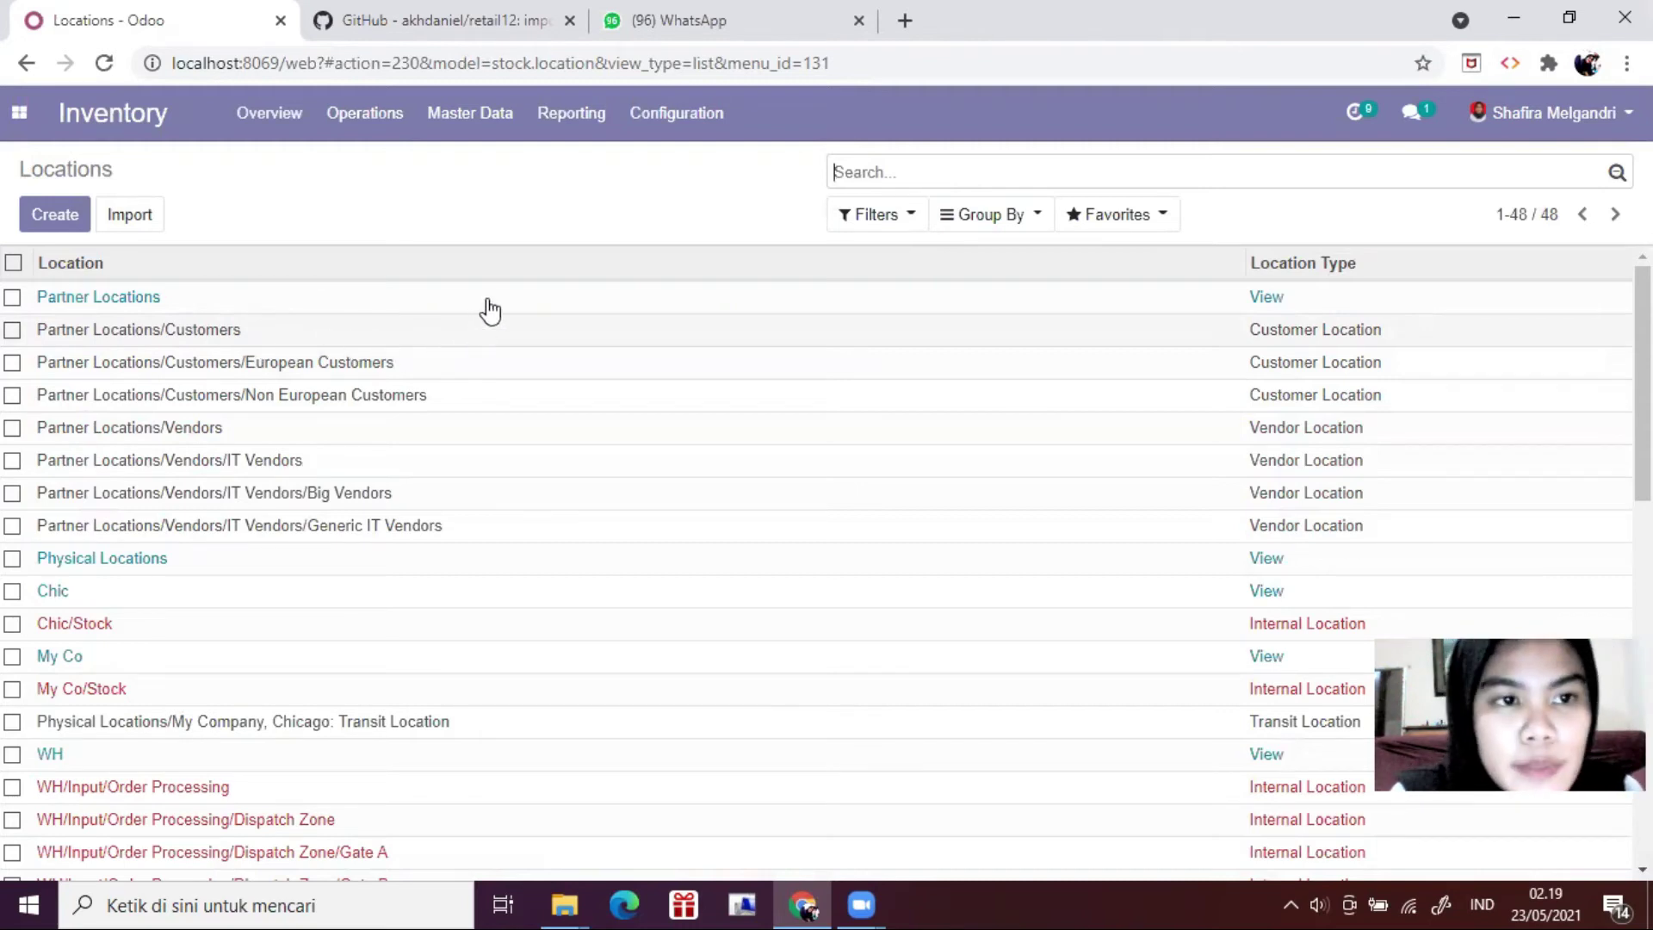
Step: Check the GitHub file list for the import file after 07, and look through the Inventory configuration options
{"action": "left_click", "coordinate": [418, 22]}
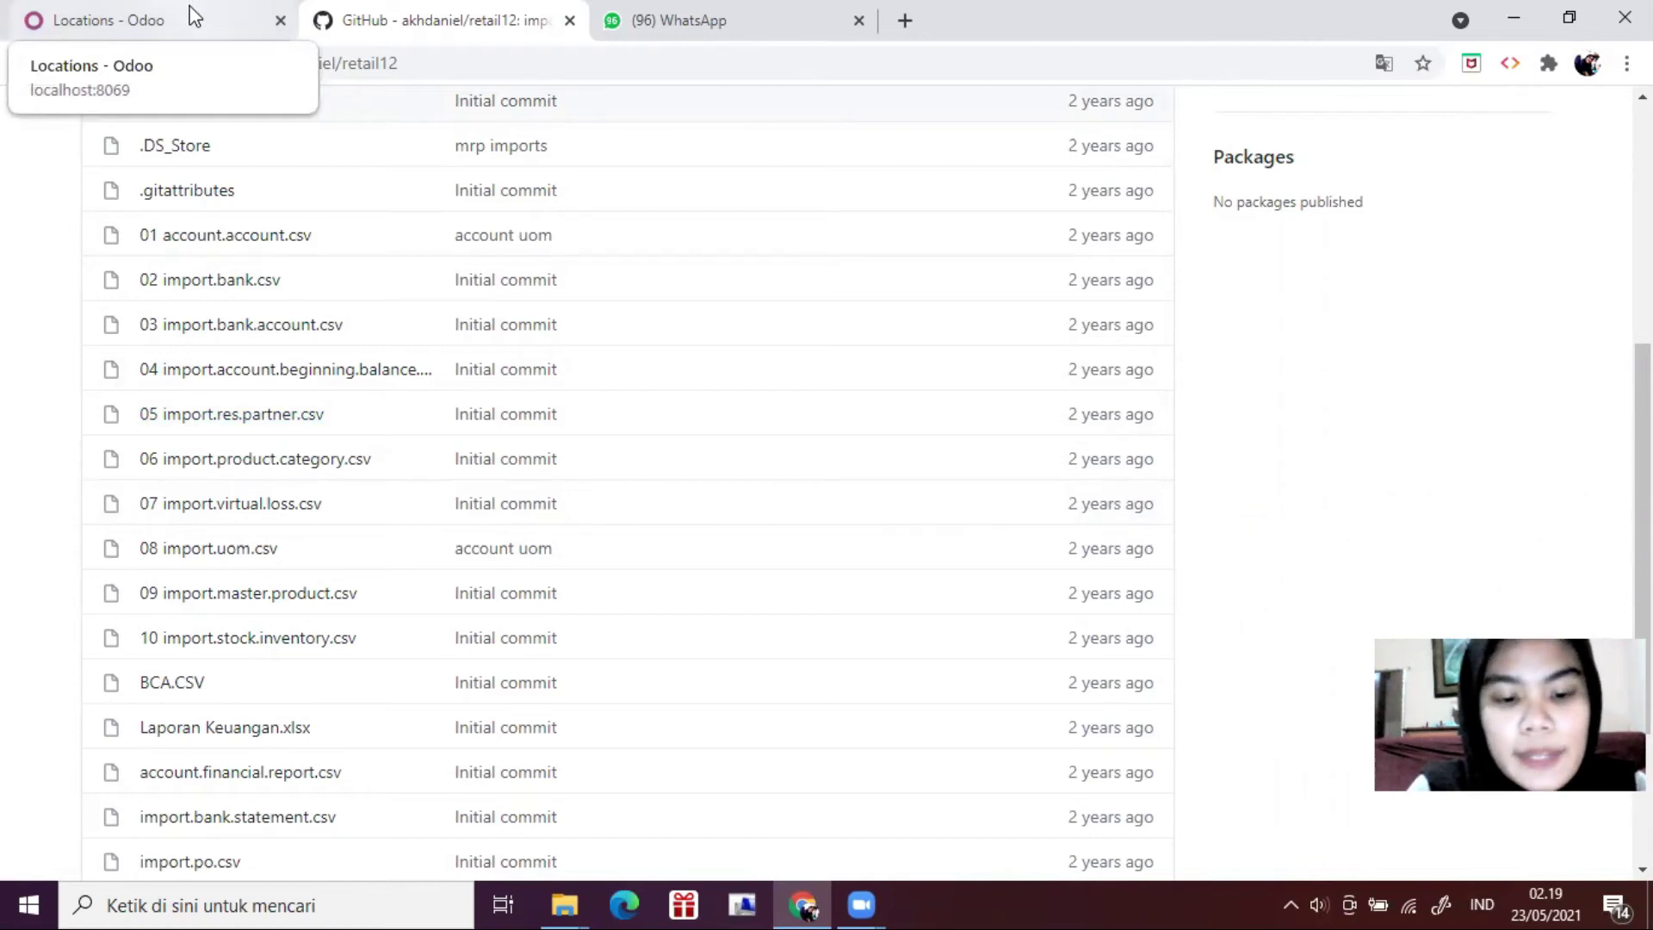
{"action": "left_click", "coordinate": [172, 19]}
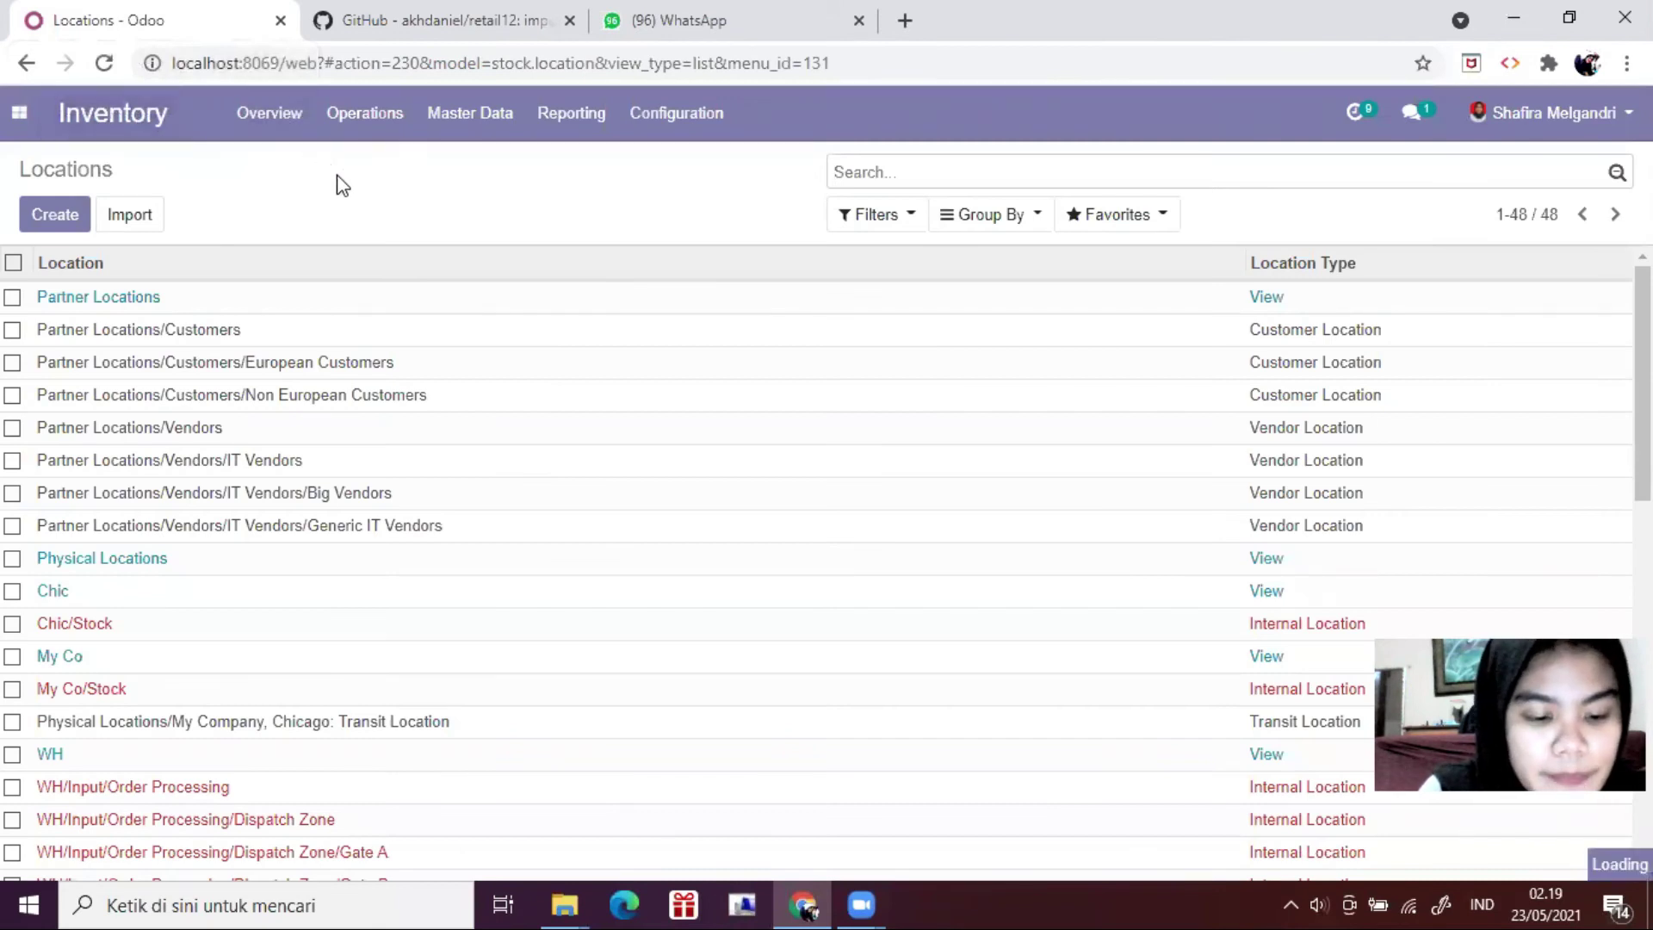
{"action": "left_click", "coordinate": [687, 135]}
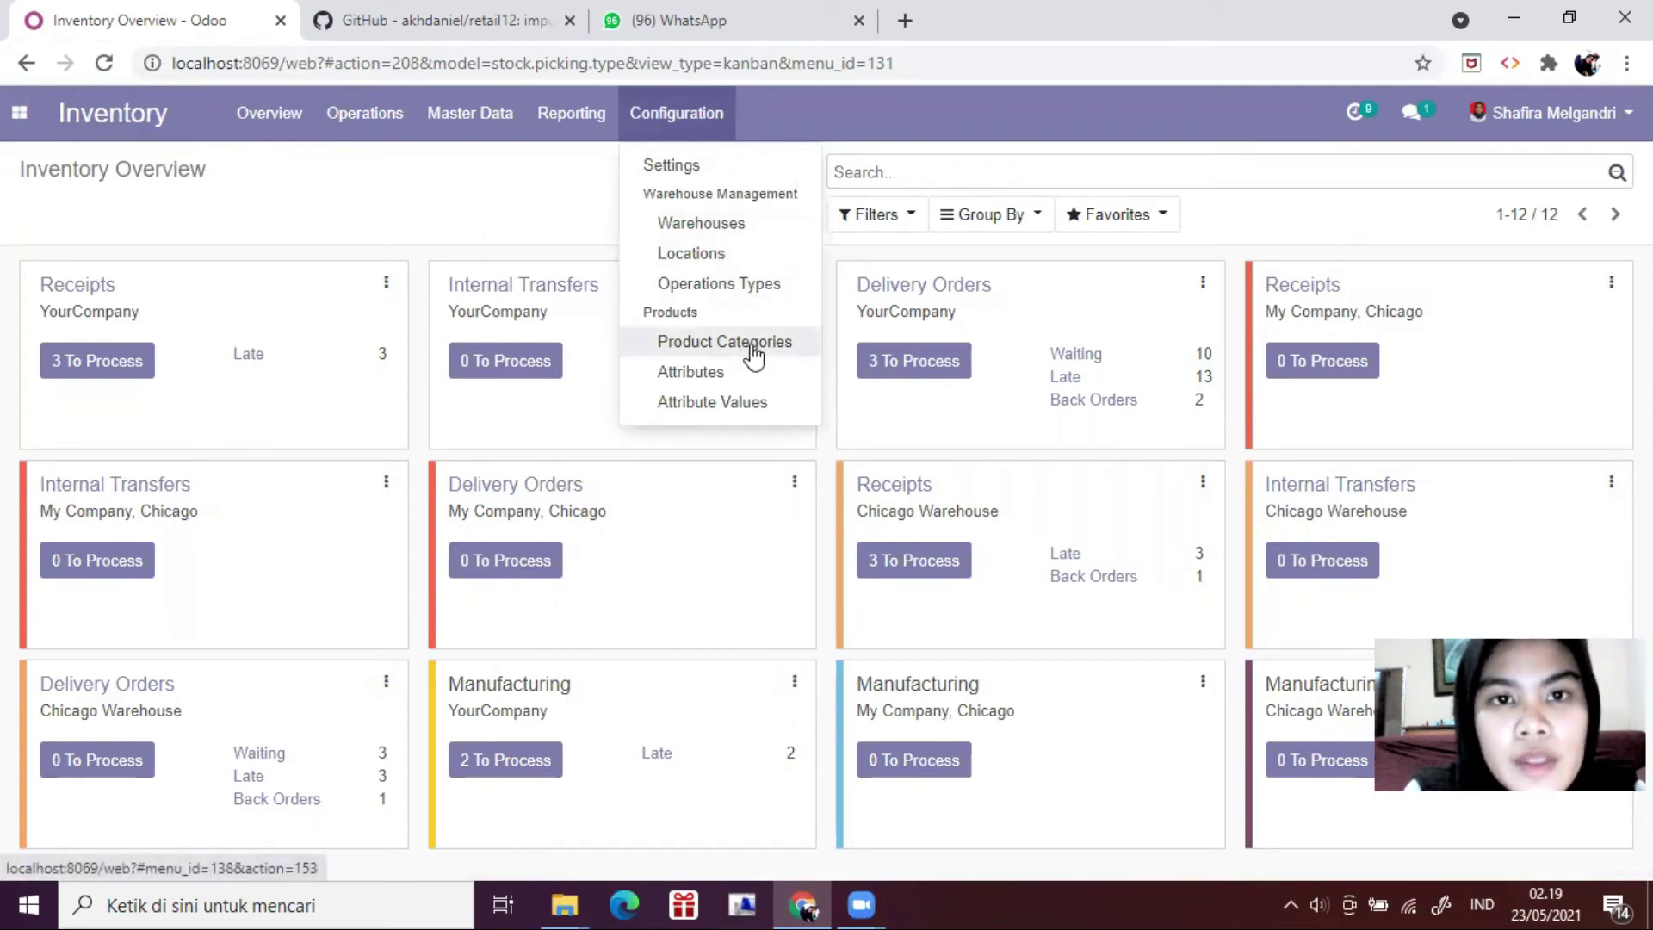
Step: Activate the developer mode from the Settings dashboard
{"action": "left_click", "coordinate": [18, 112]}
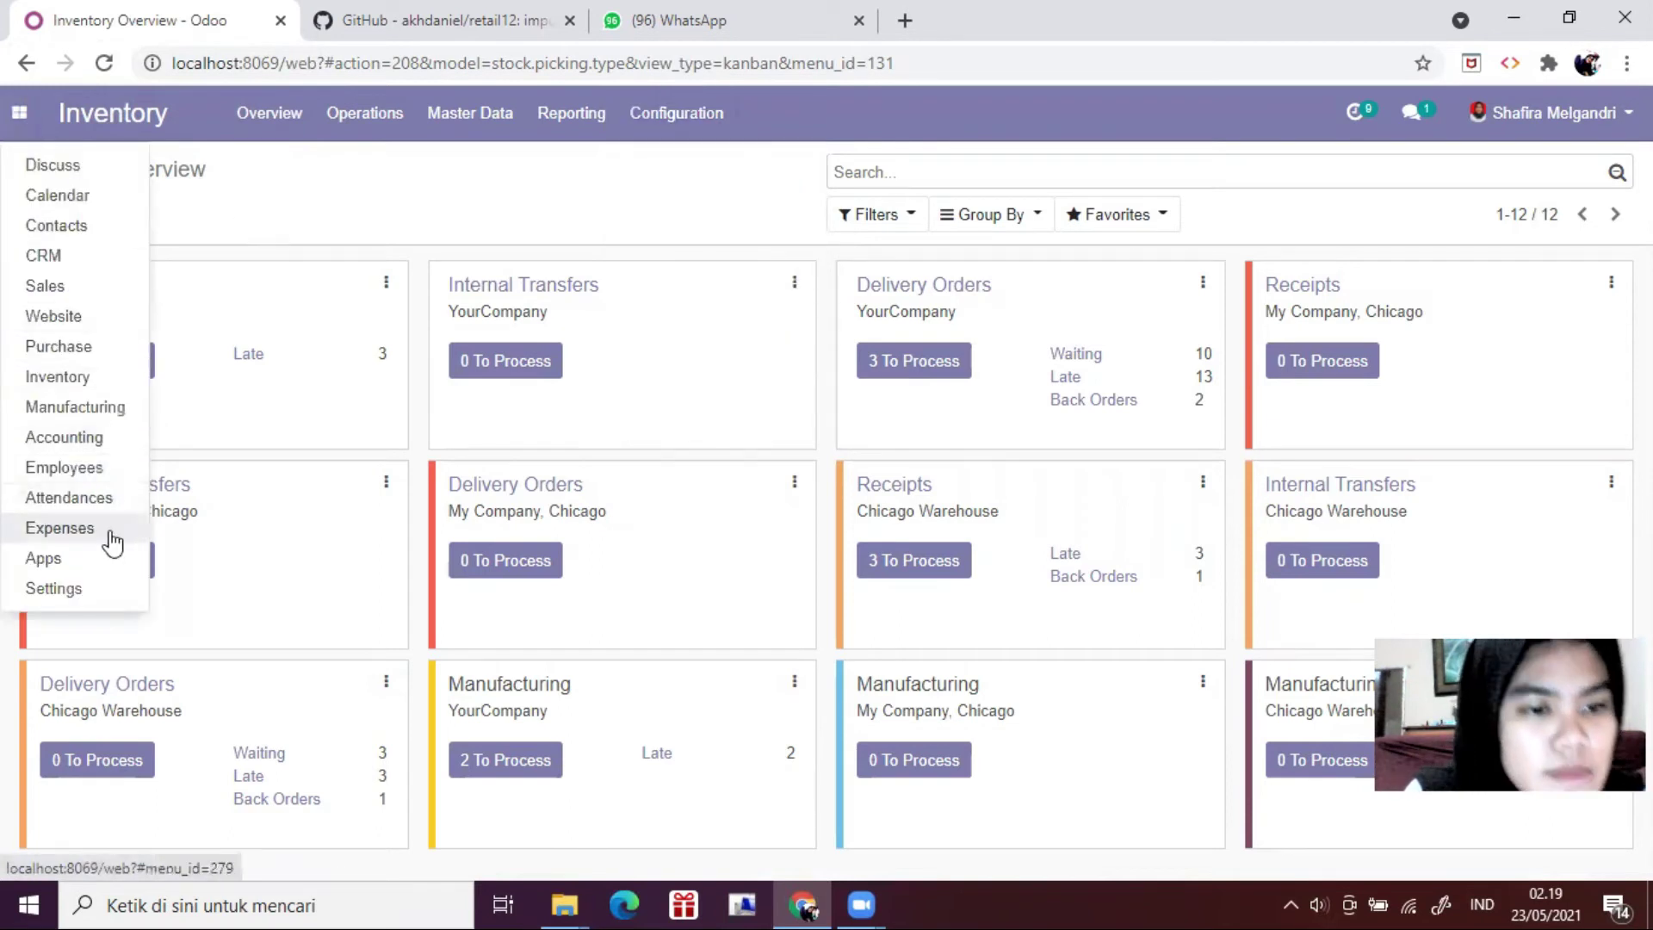
{"action": "left_click", "coordinate": [105, 589]}
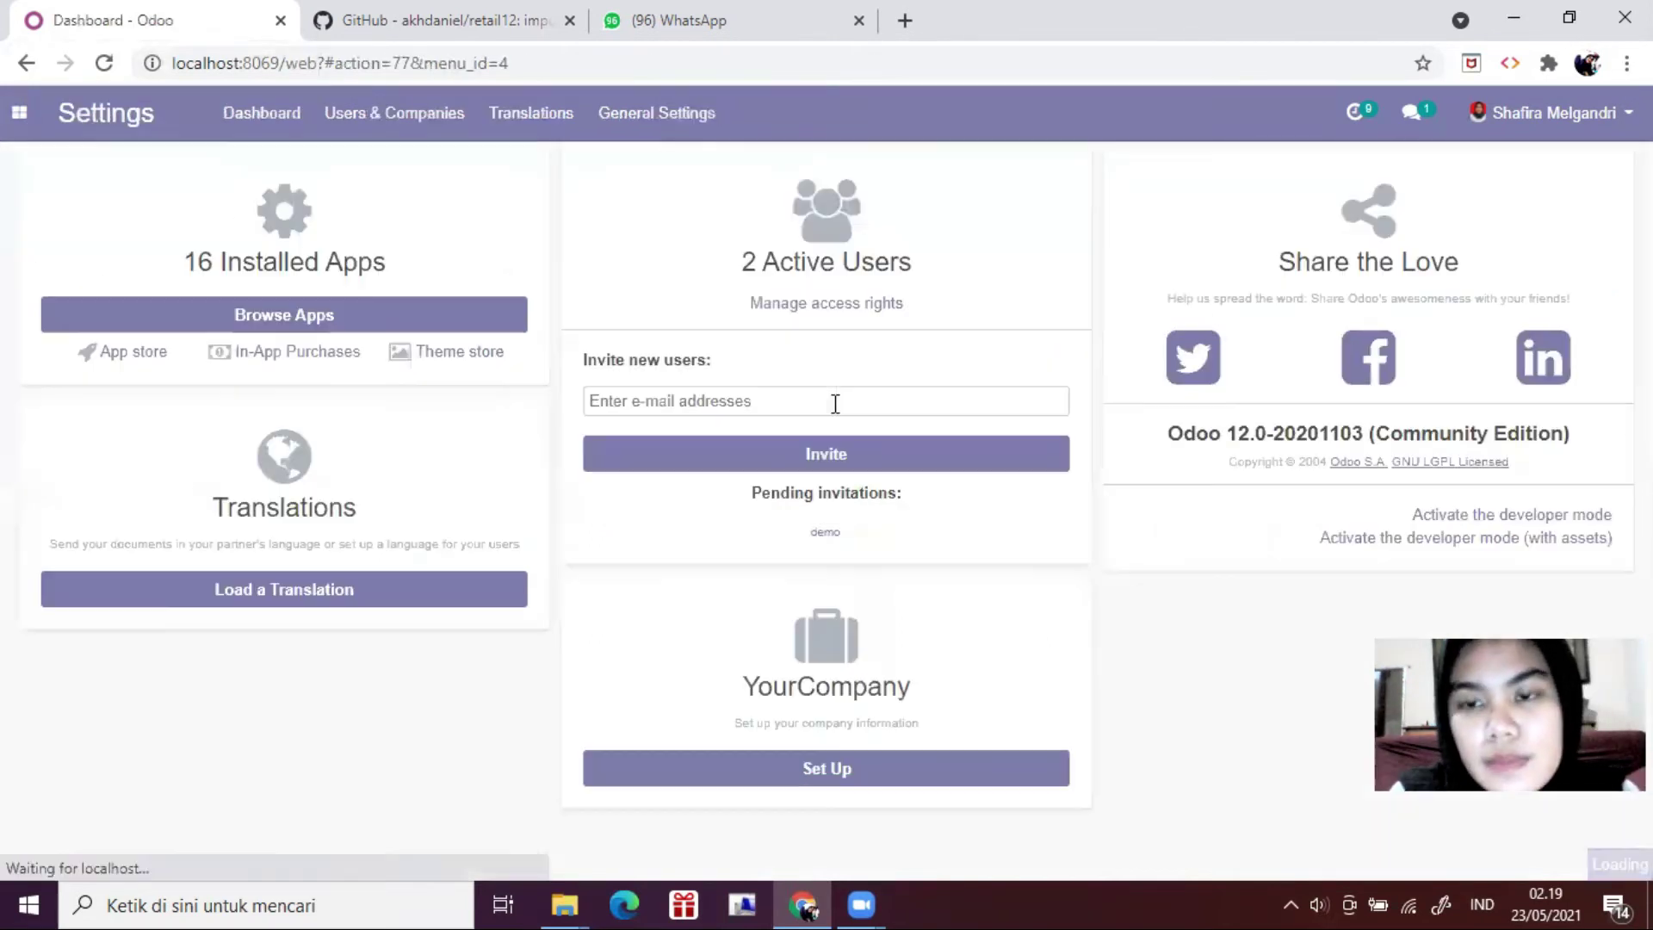
{"action": "left_click", "coordinate": [1515, 514]}
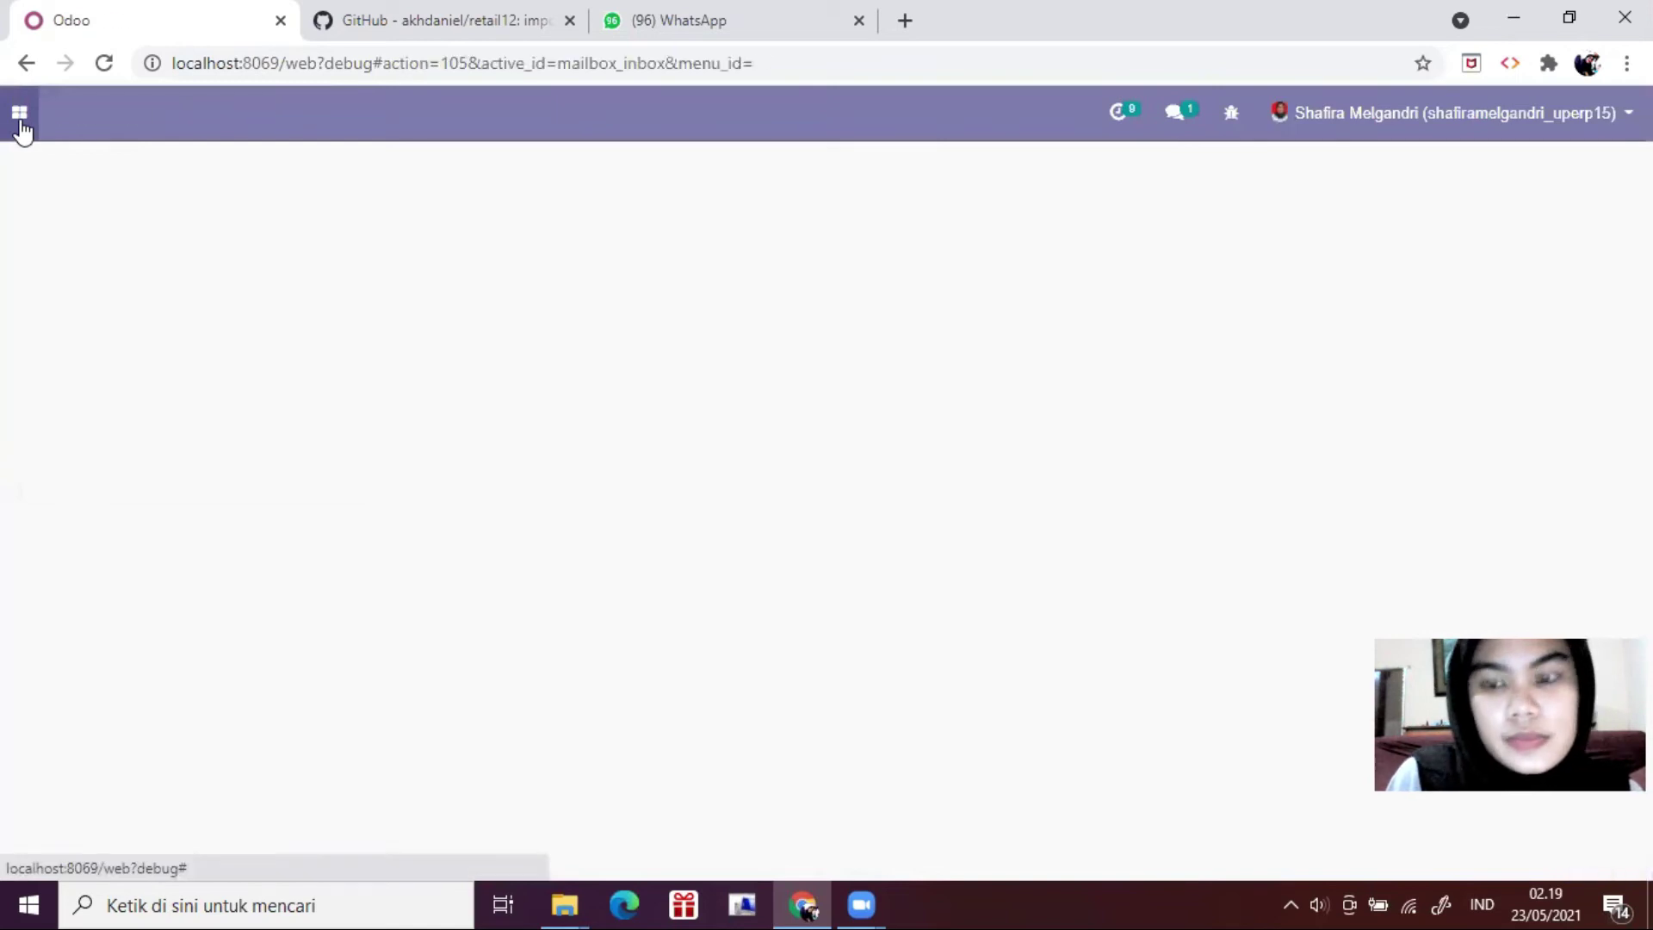
Step: Open the logged-in user's own record from the Users list in Settings
{"action": "left_click", "coordinate": [19, 120]}
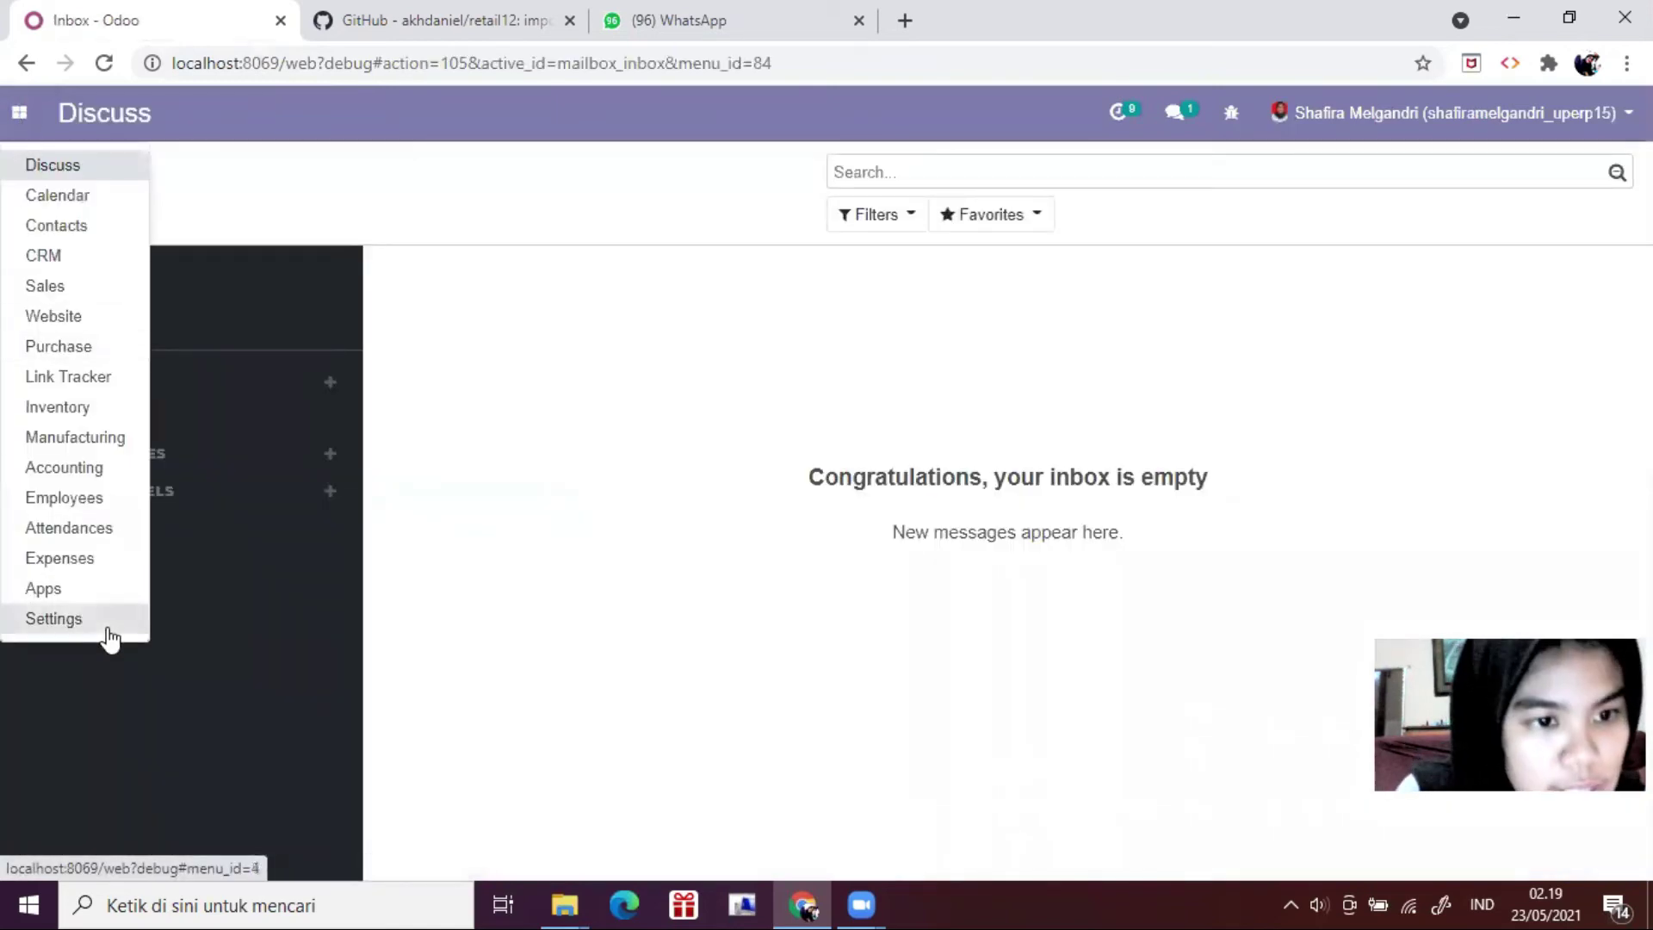
{"action": "left_click", "coordinate": [107, 620]}
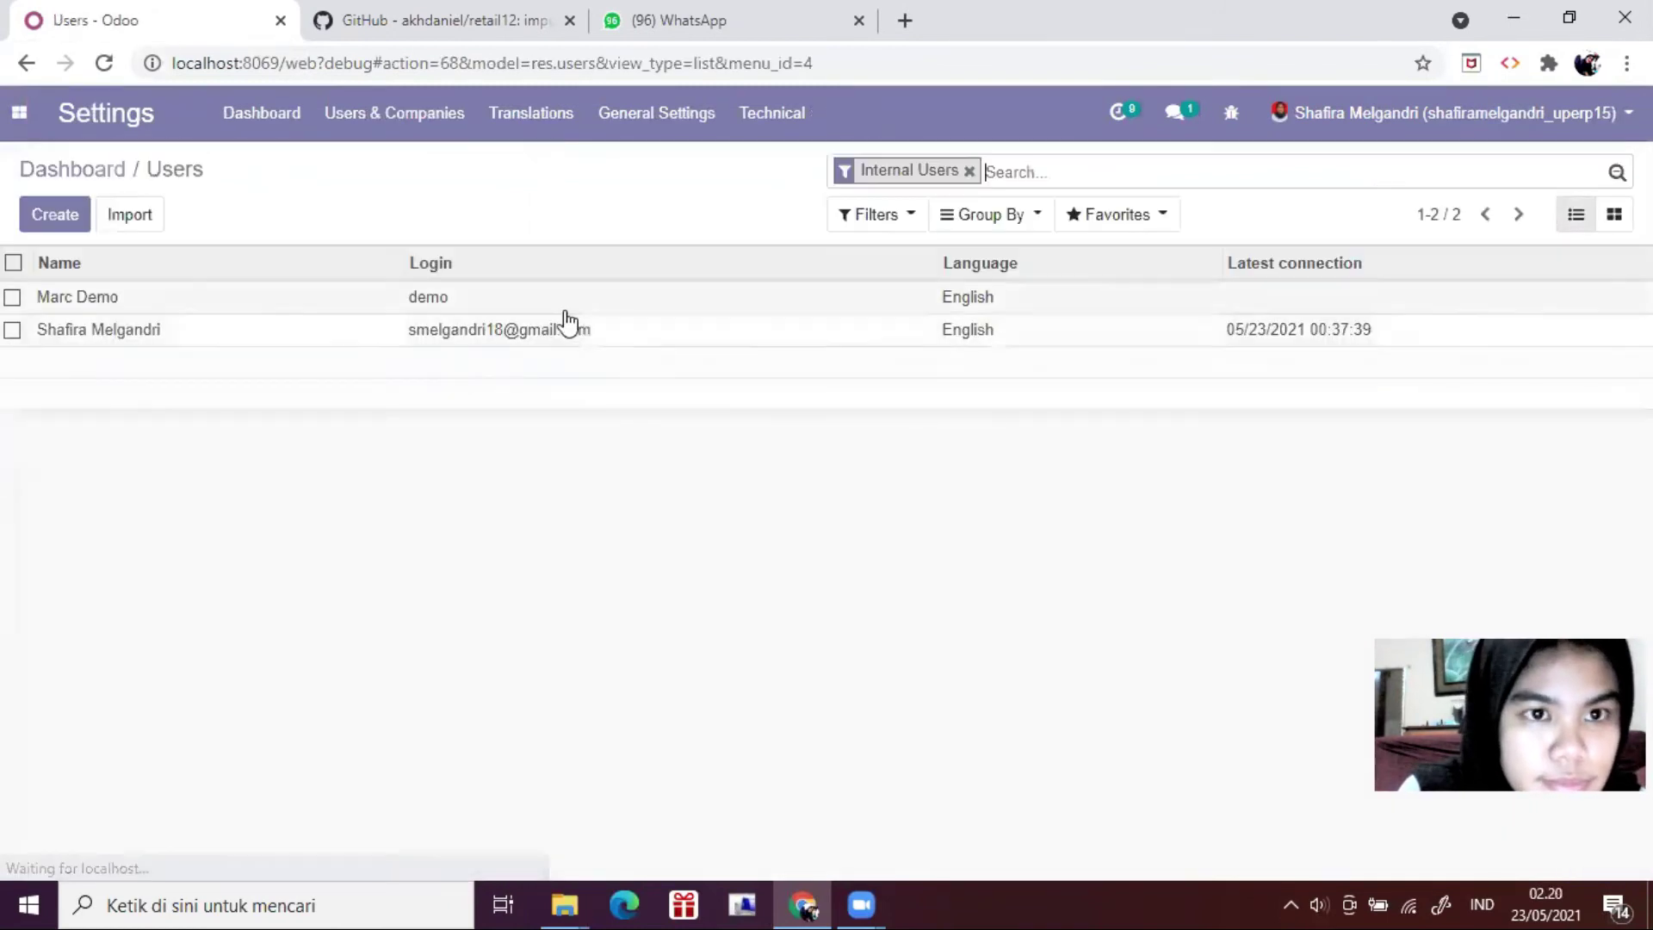
{"action": "double_click", "coordinate": [459, 333]}
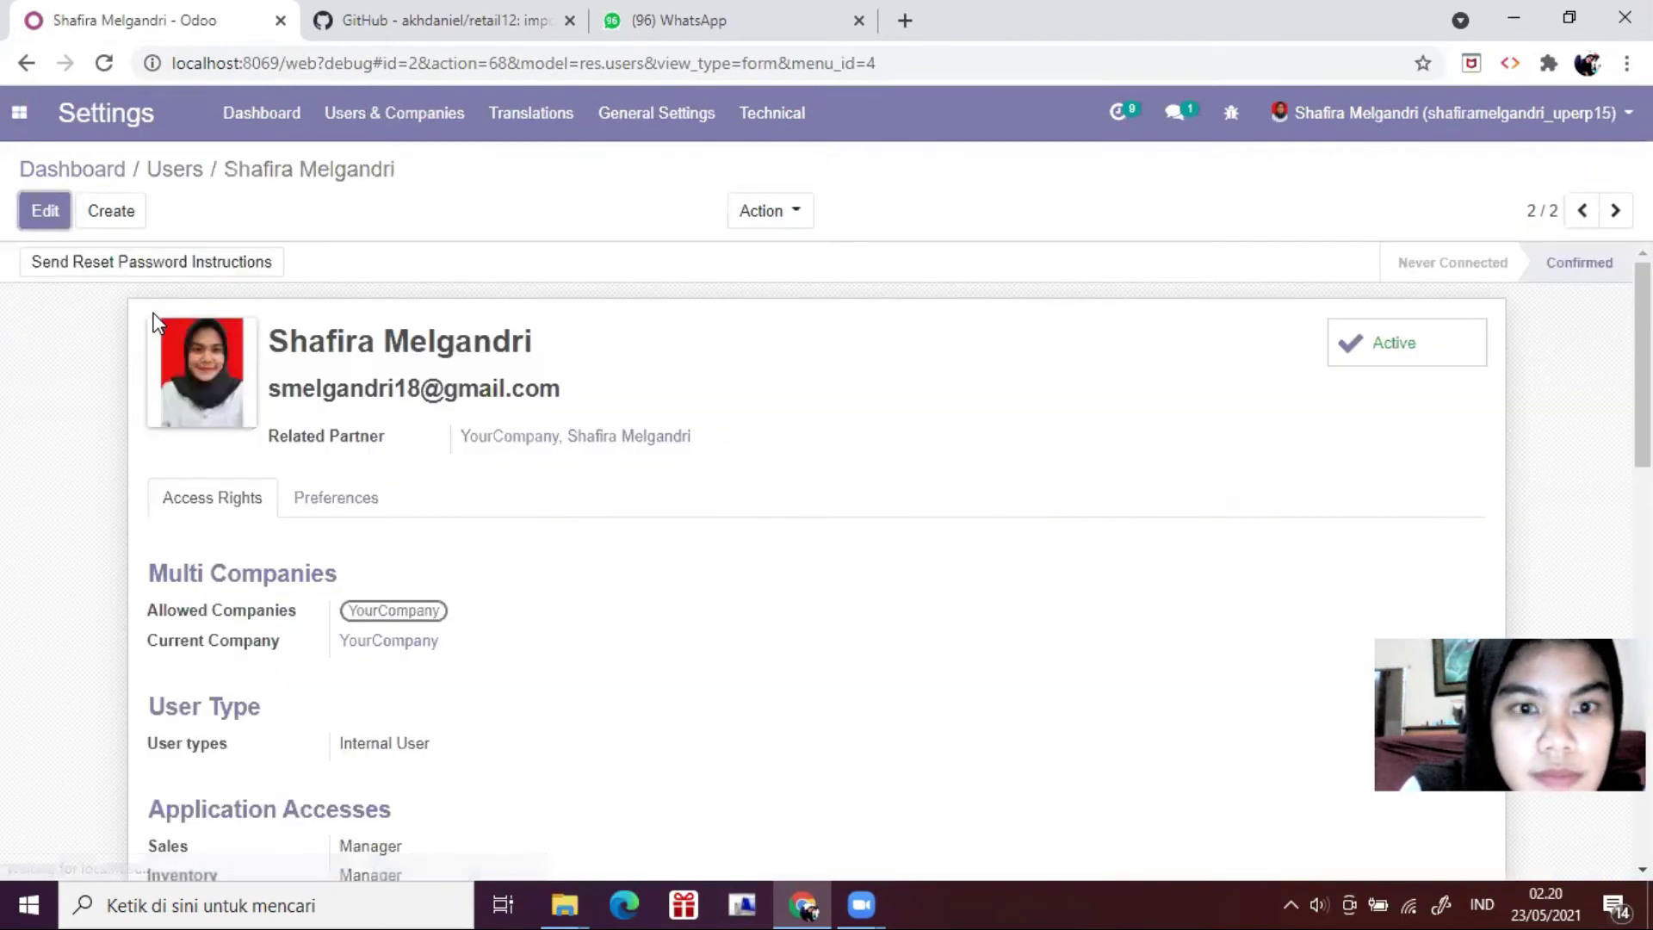
Step: Enable Manage Multiple Units of Measure in the user's technical settings and save the record
{"action": "left_click", "coordinate": [46, 223]}
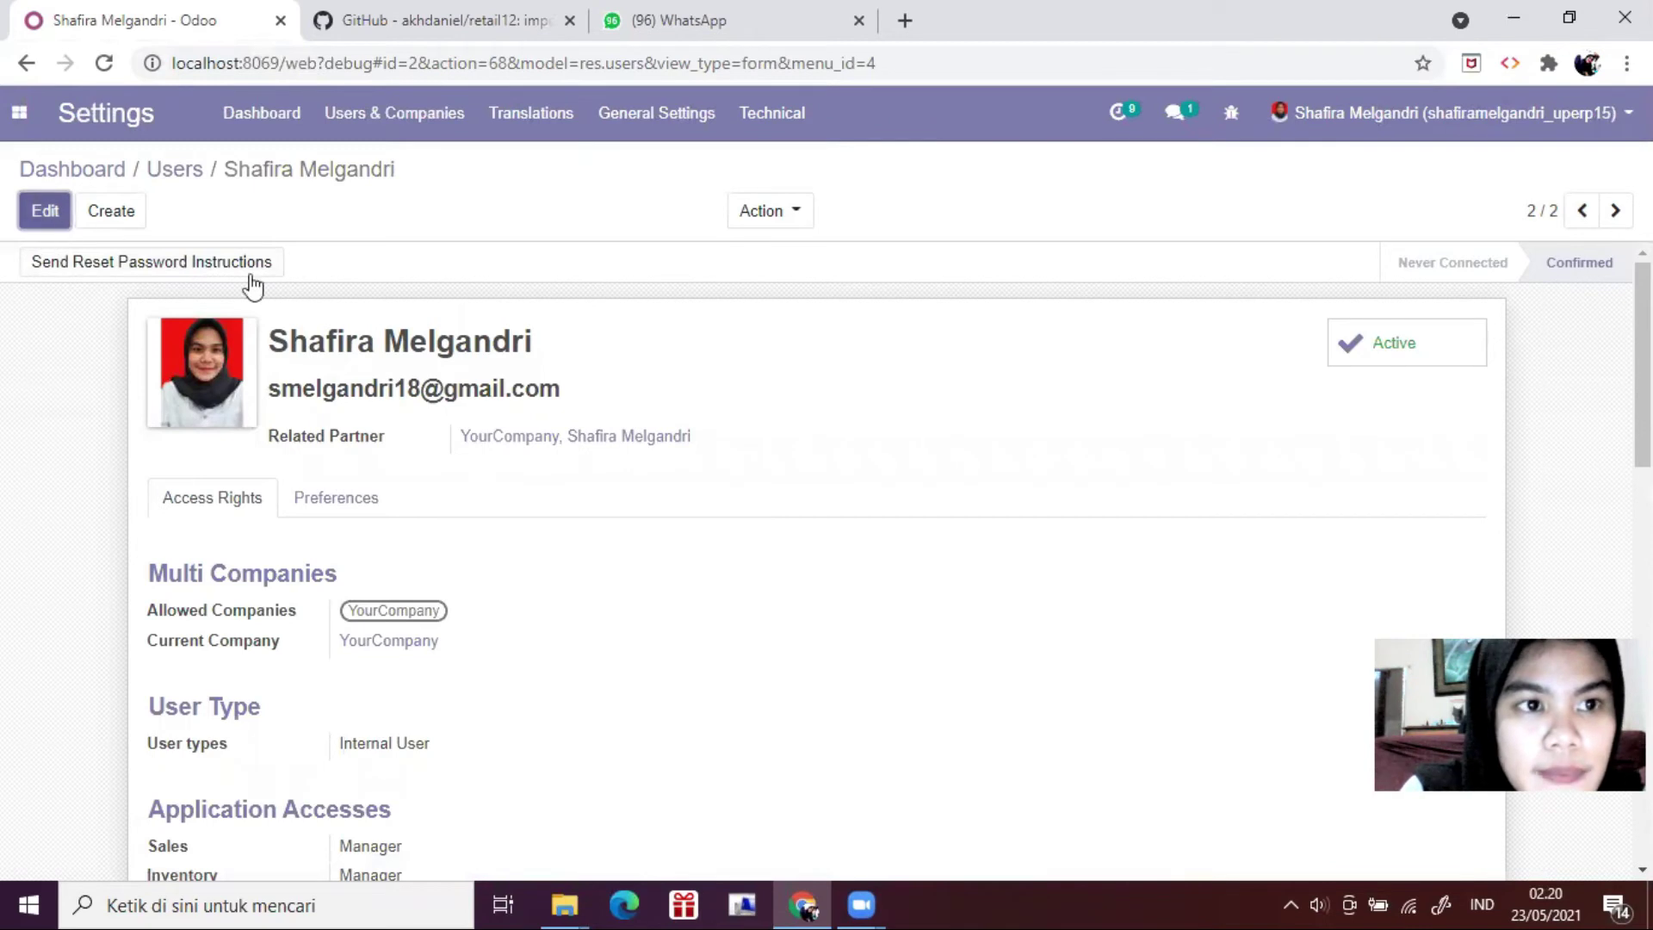
{"action": "scroll", "coordinate": [620, 491], "scroll_direction": "down", "scroll_amount": 15}
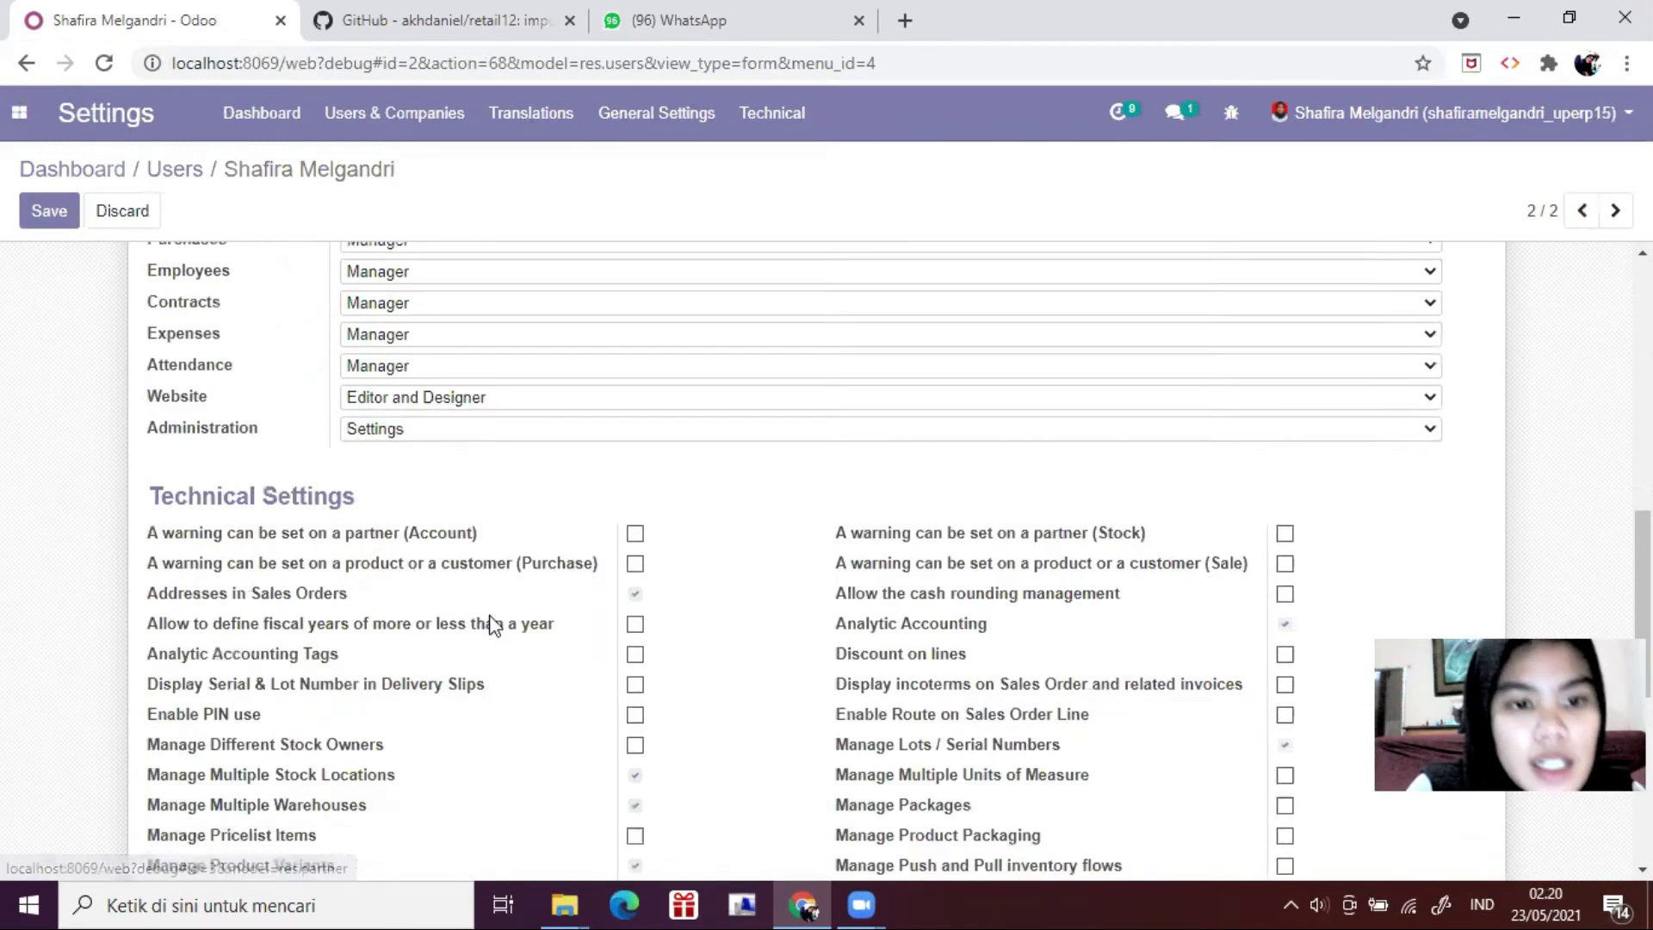
{"action": "scroll", "coordinate": [230, 317], "scroll_direction": "up", "scroll_amount": 1}
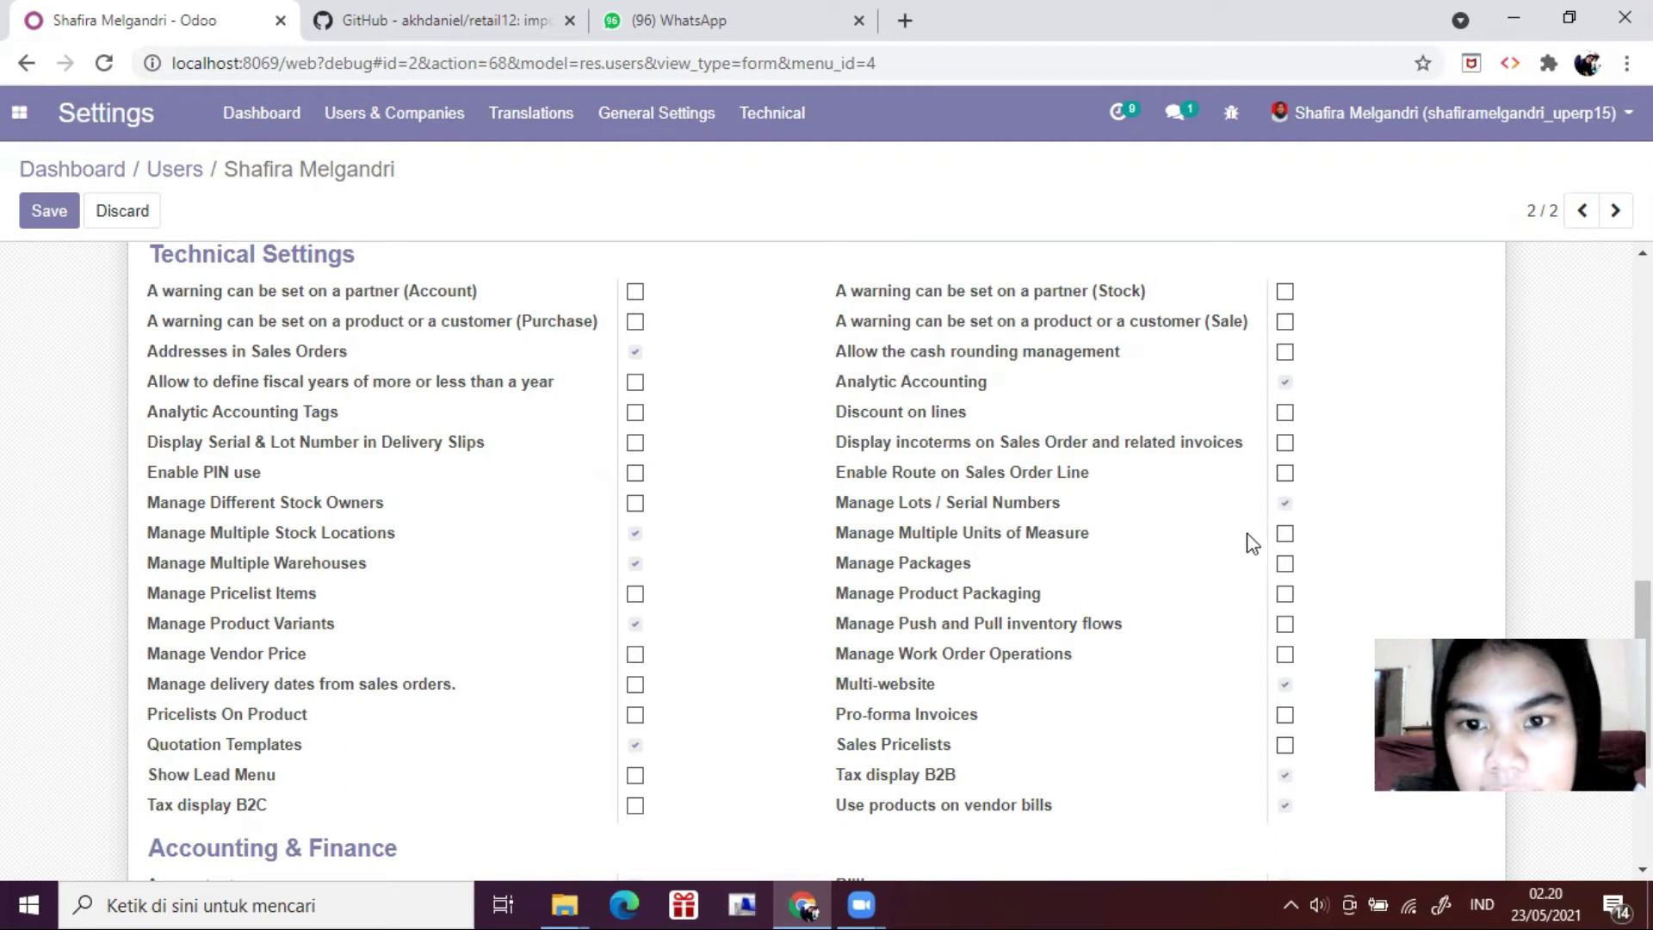
{"action": "left_click", "coordinate": [1285, 533]}
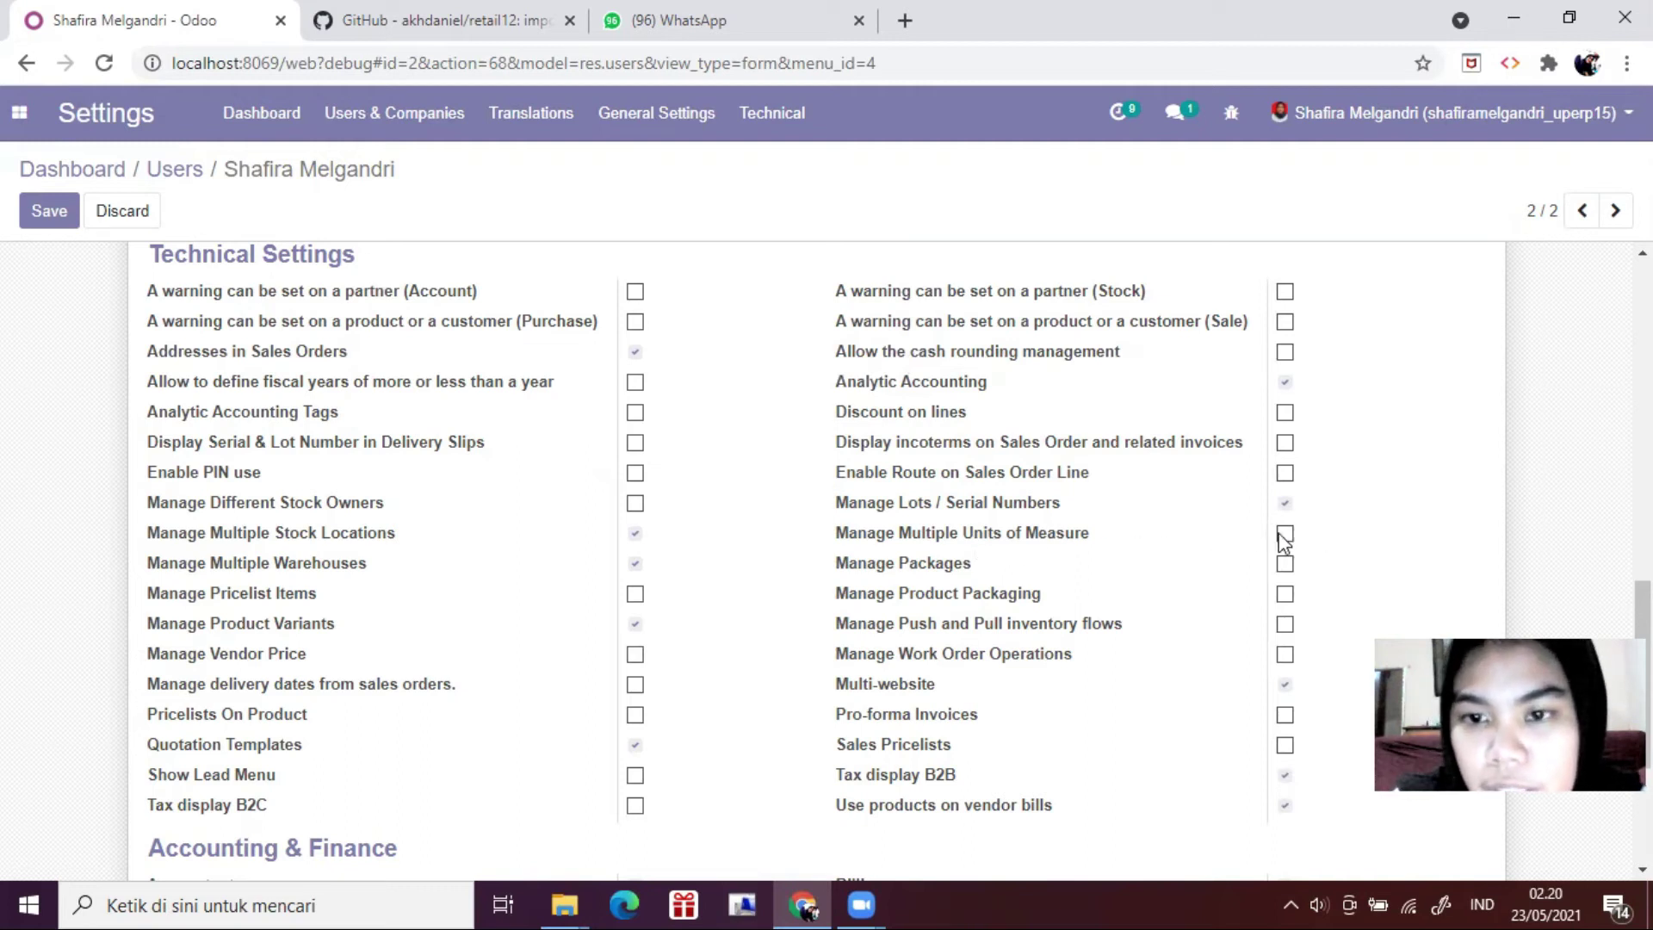
{"action": "left_click", "coordinate": [52, 213]}
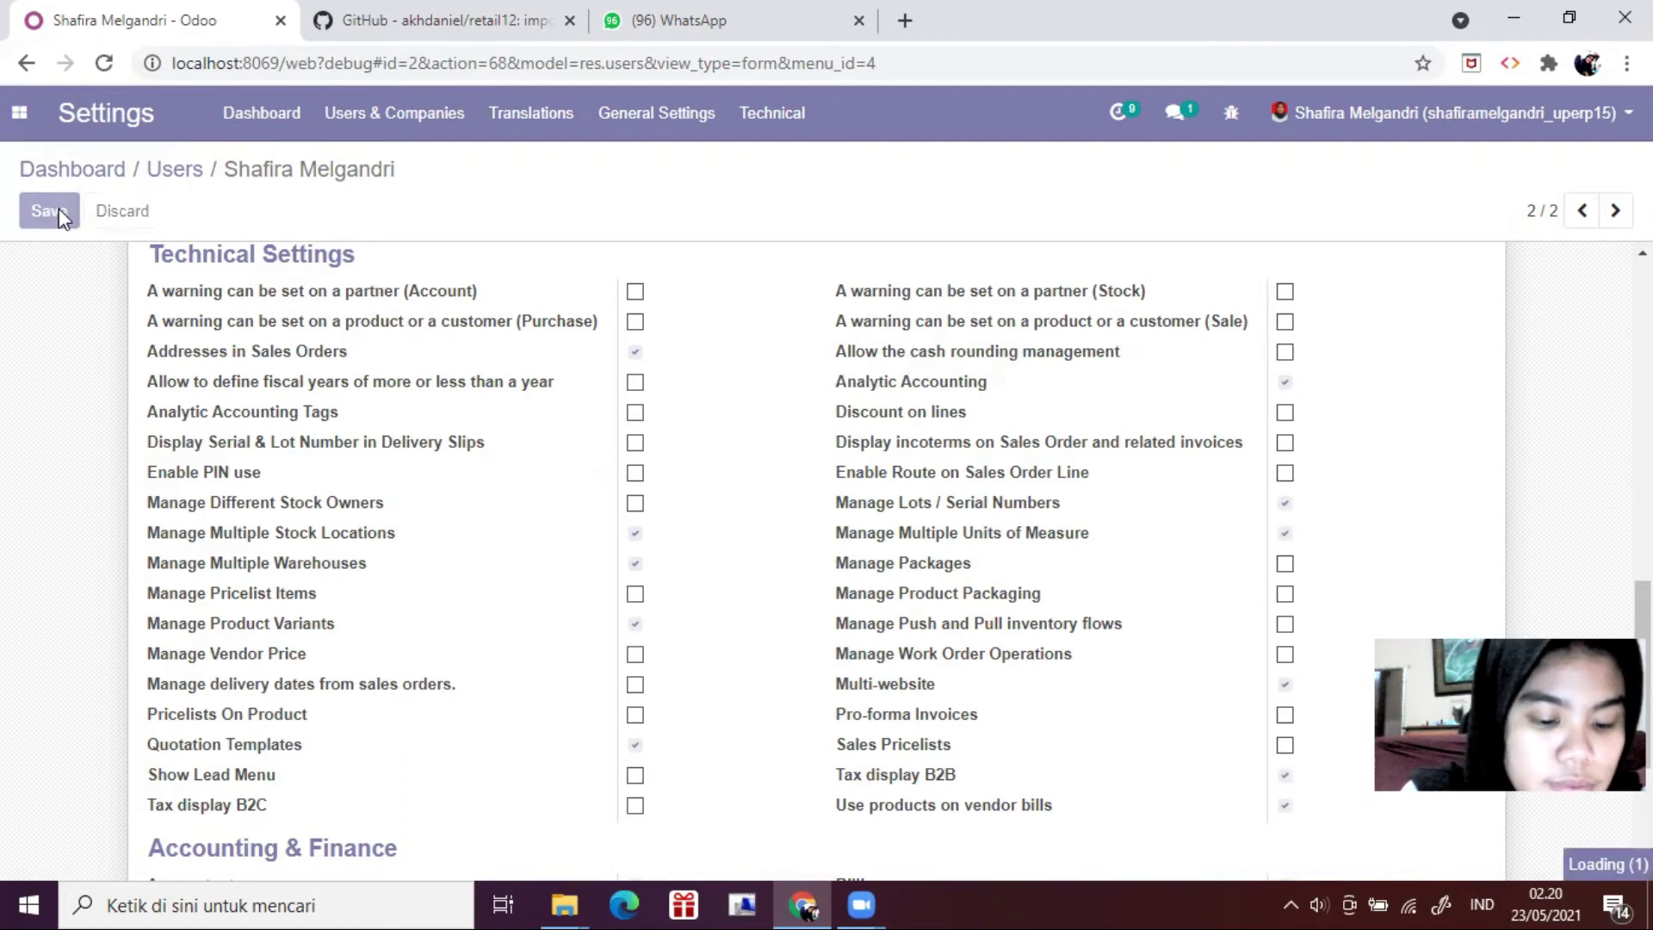
Step: Enable the Units of Measure option for products in the Inventory settings and save them
{"action": "left_click", "coordinate": [19, 113]}
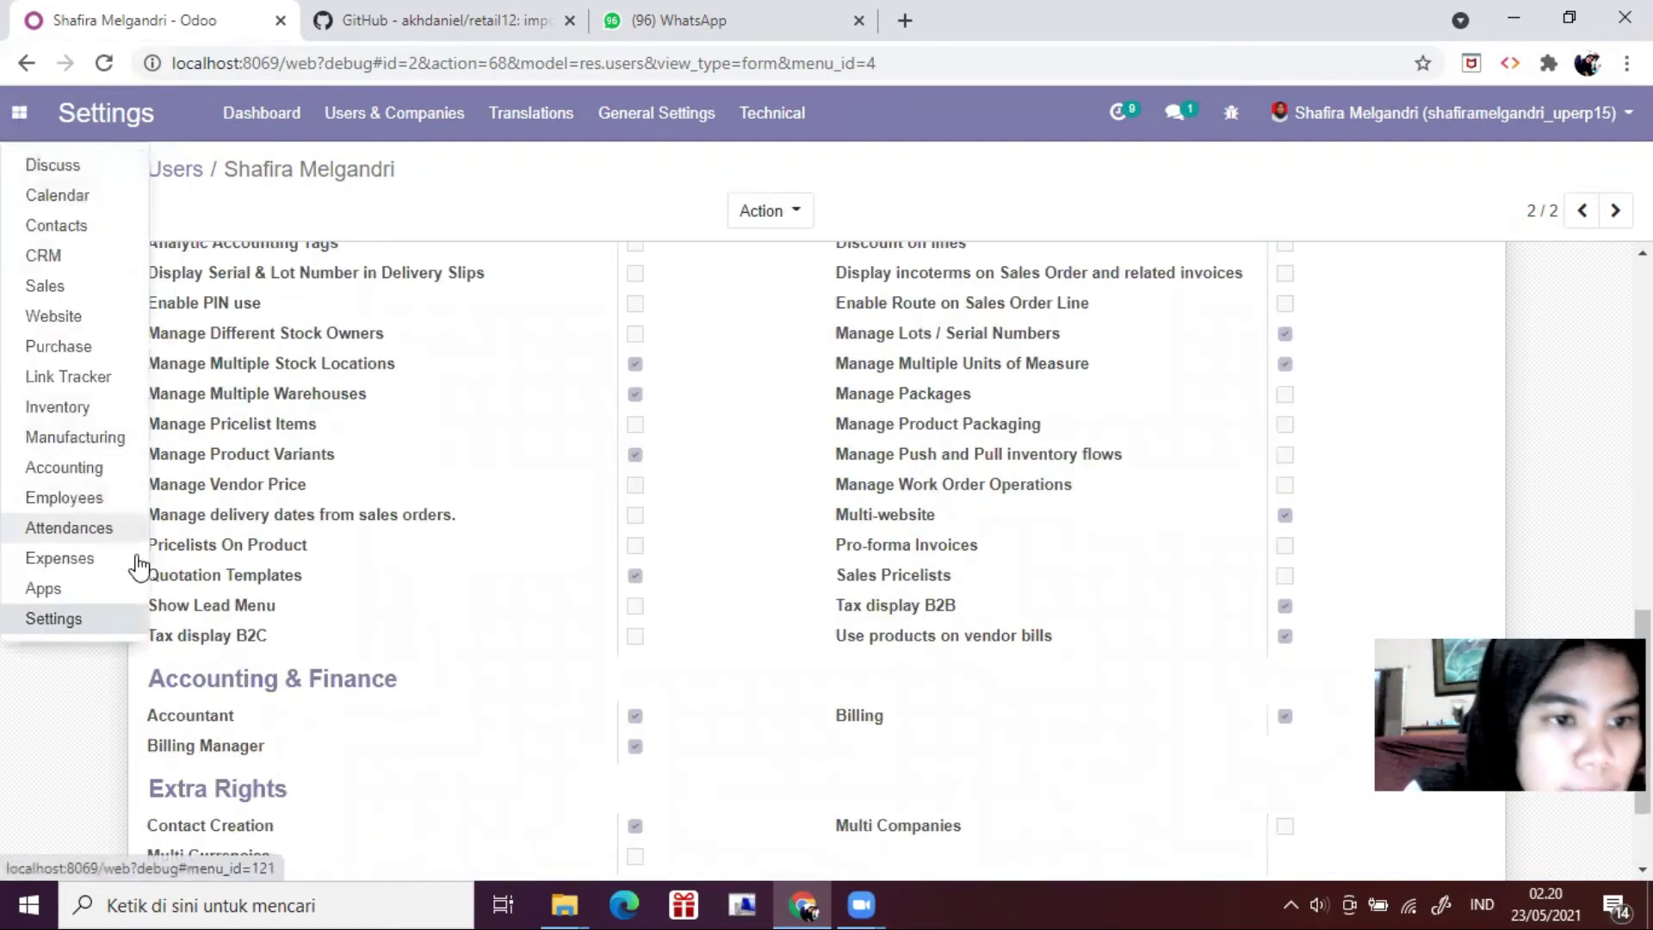
{"action": "left_click", "coordinate": [69, 414]}
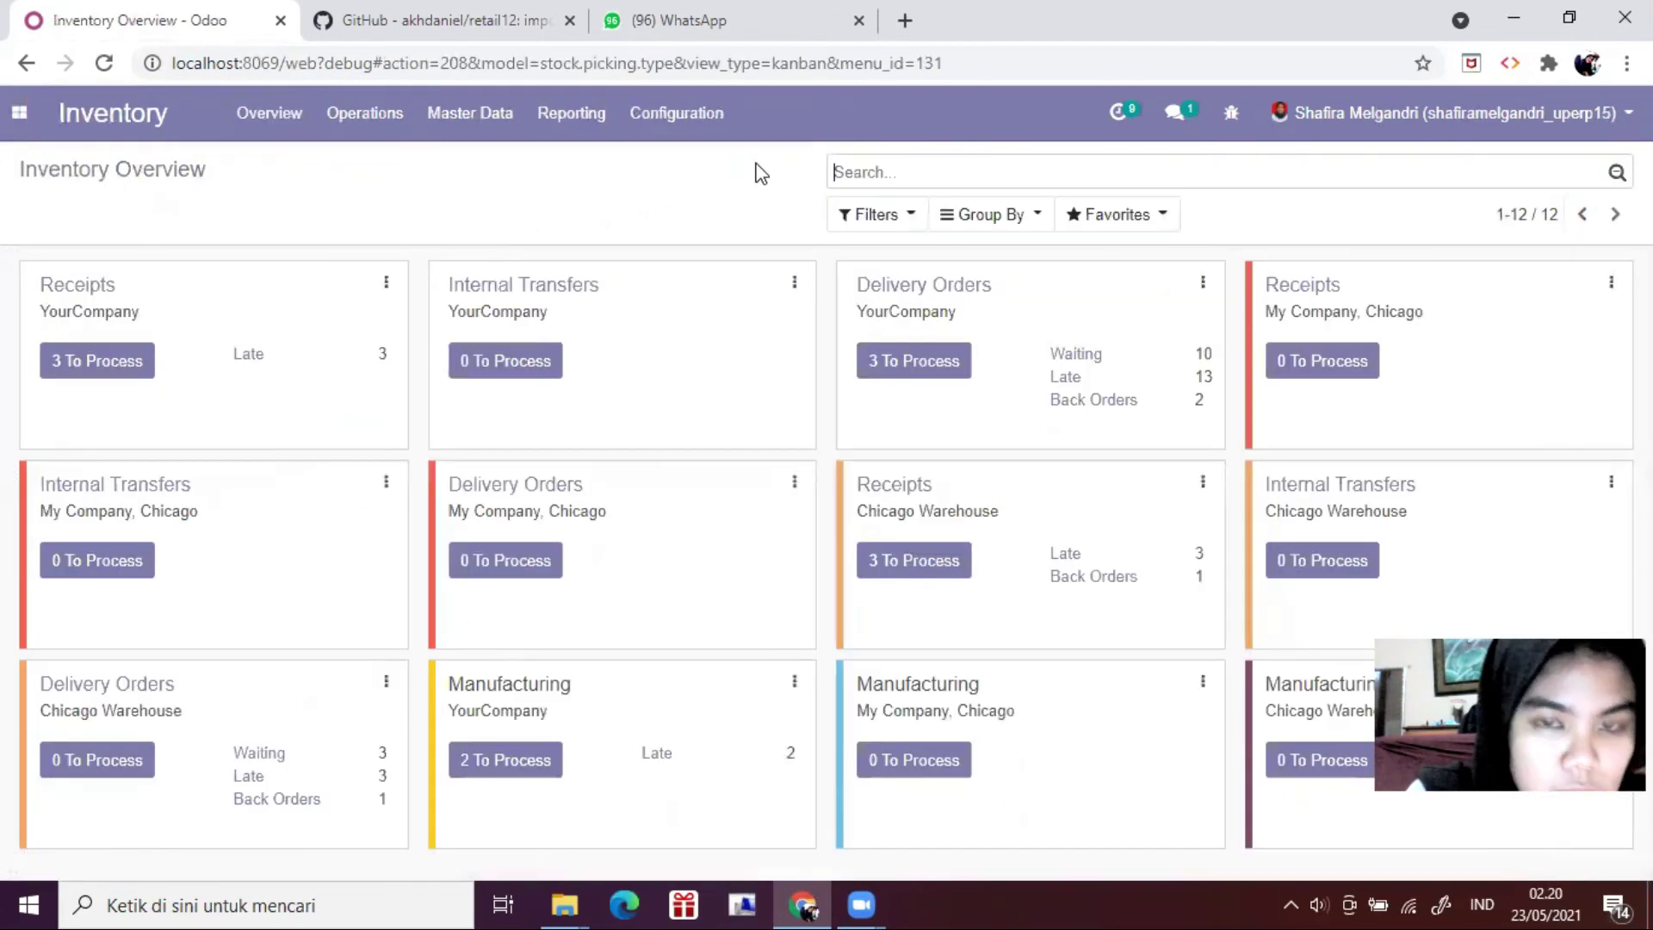
{"action": "left_click", "coordinate": [696, 130]}
{"action": "left_click", "coordinate": [699, 165]}
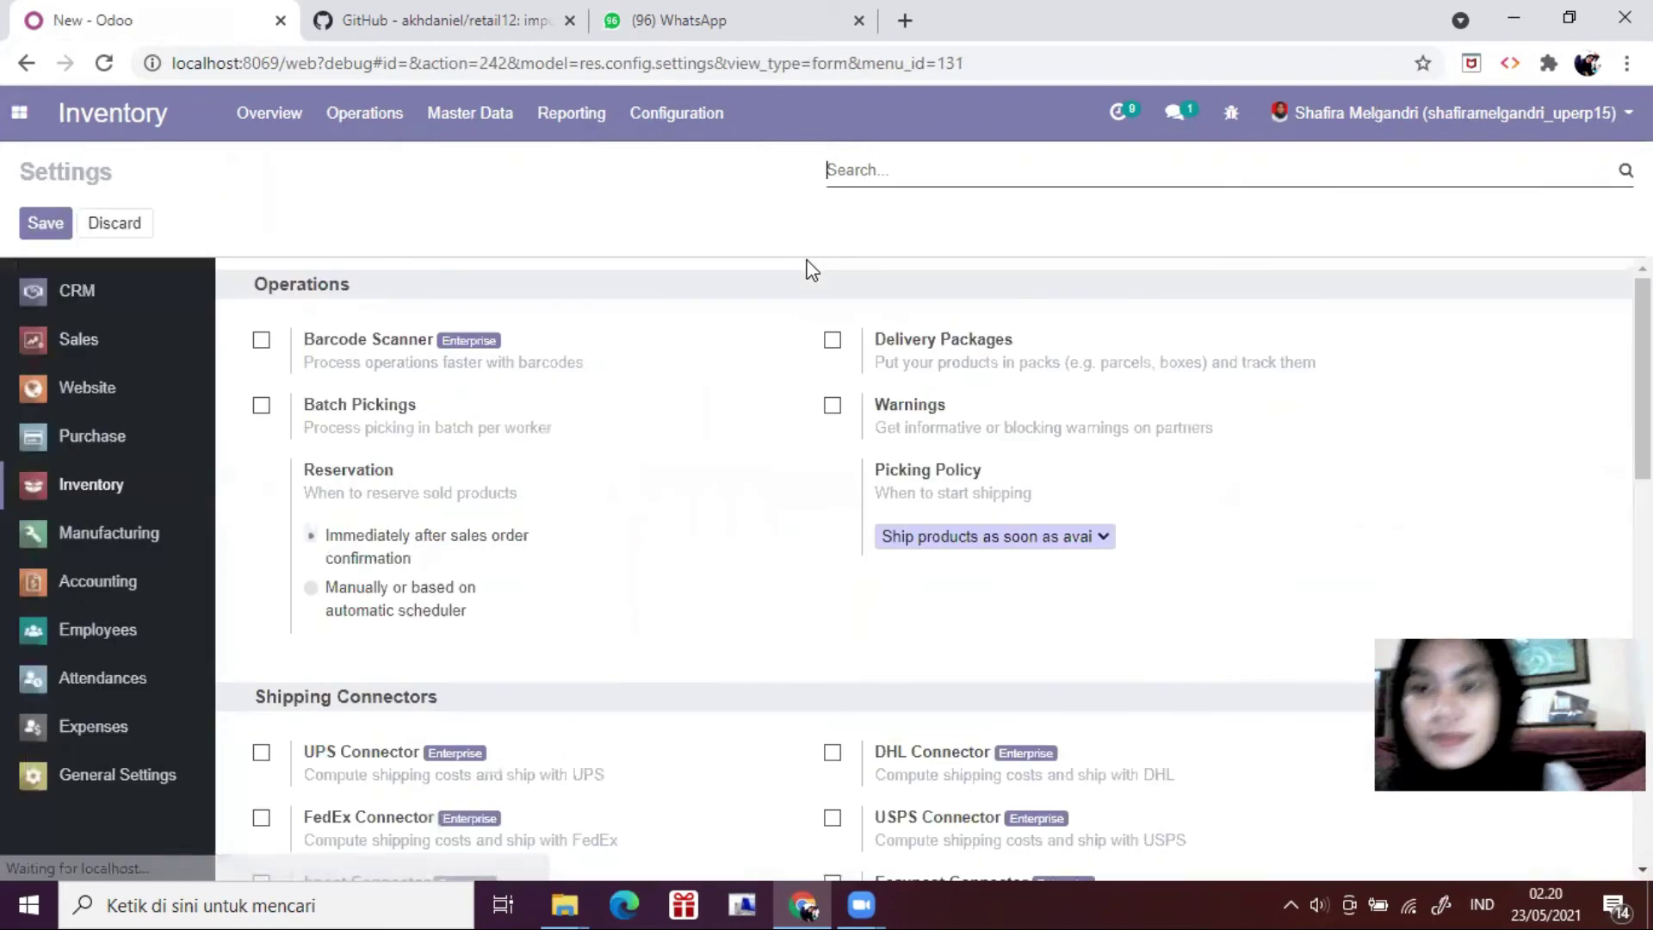
{"action": "scroll", "coordinate": [1064, 465], "scroll_direction": "down", "scroll_amount": 2}
{"action": "scroll", "coordinate": [1059, 488], "scroll_direction": "down", "scroll_amount": 2}
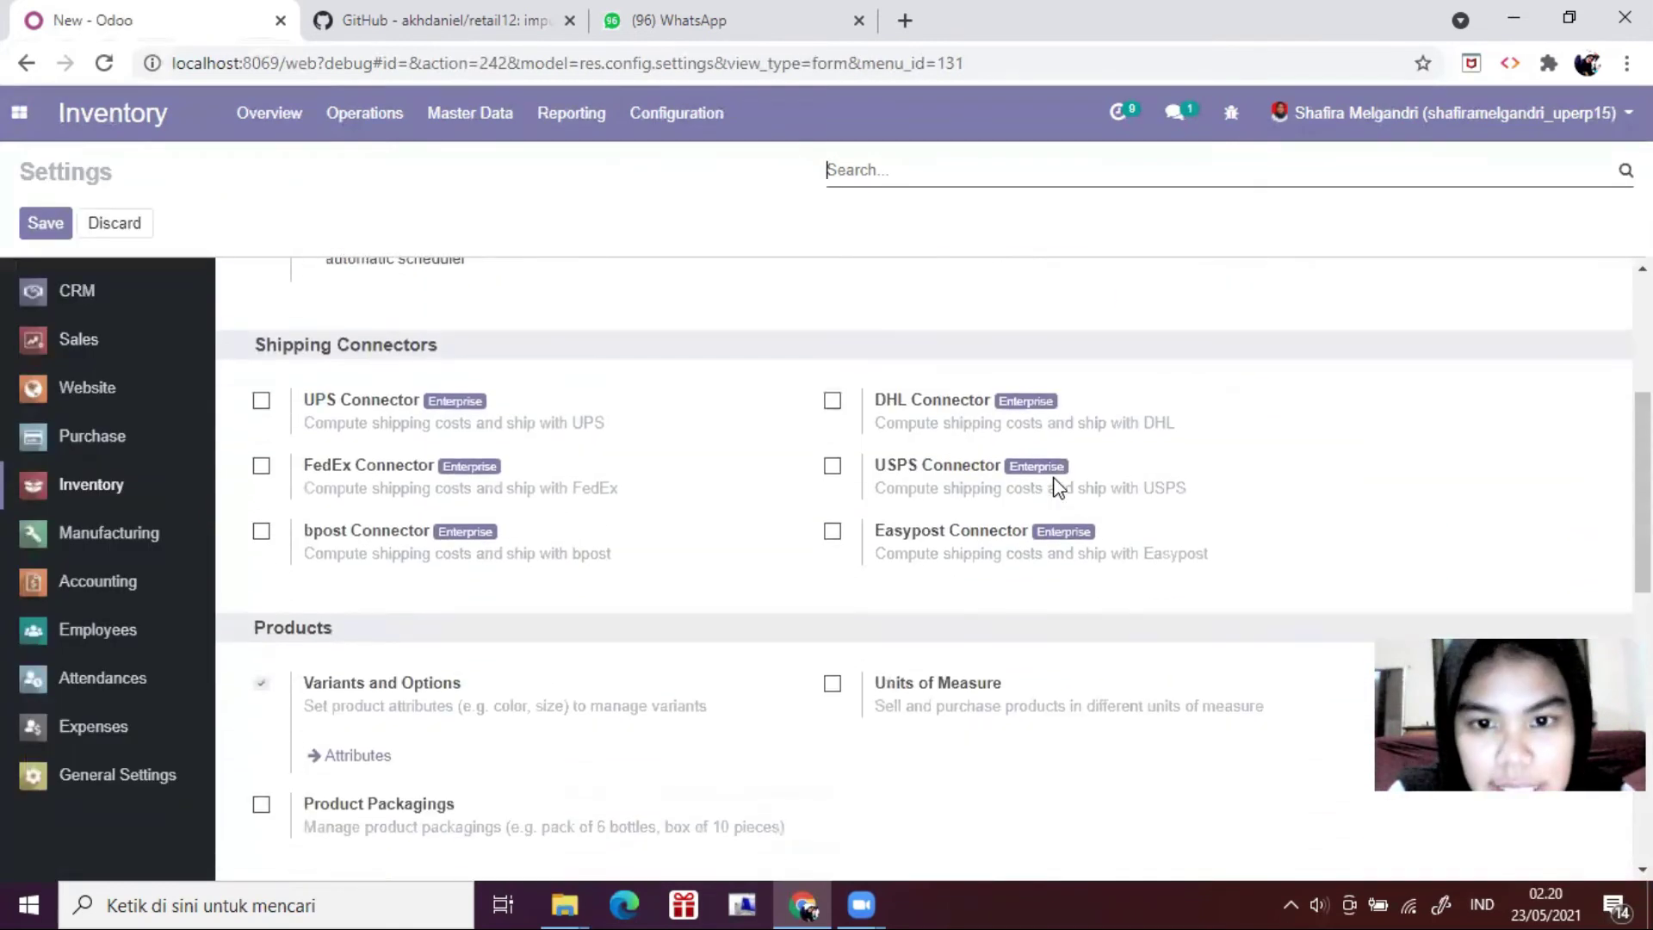
{"action": "left_click", "coordinate": [833, 676]}
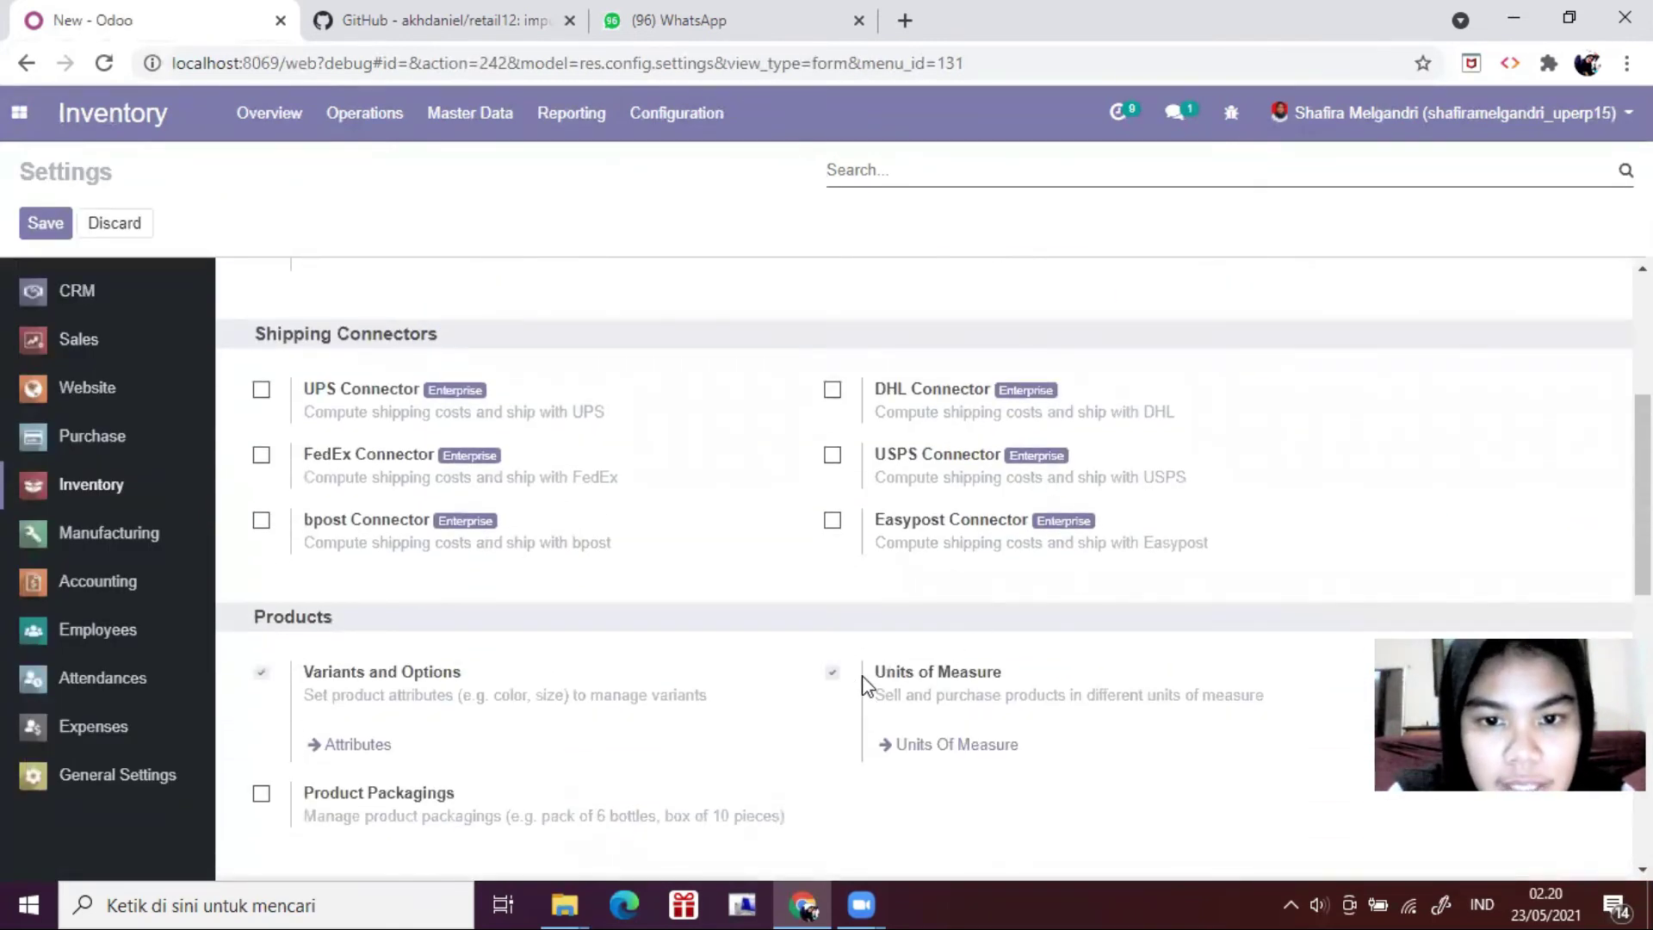
{"action": "left_click", "coordinate": [45, 222]}
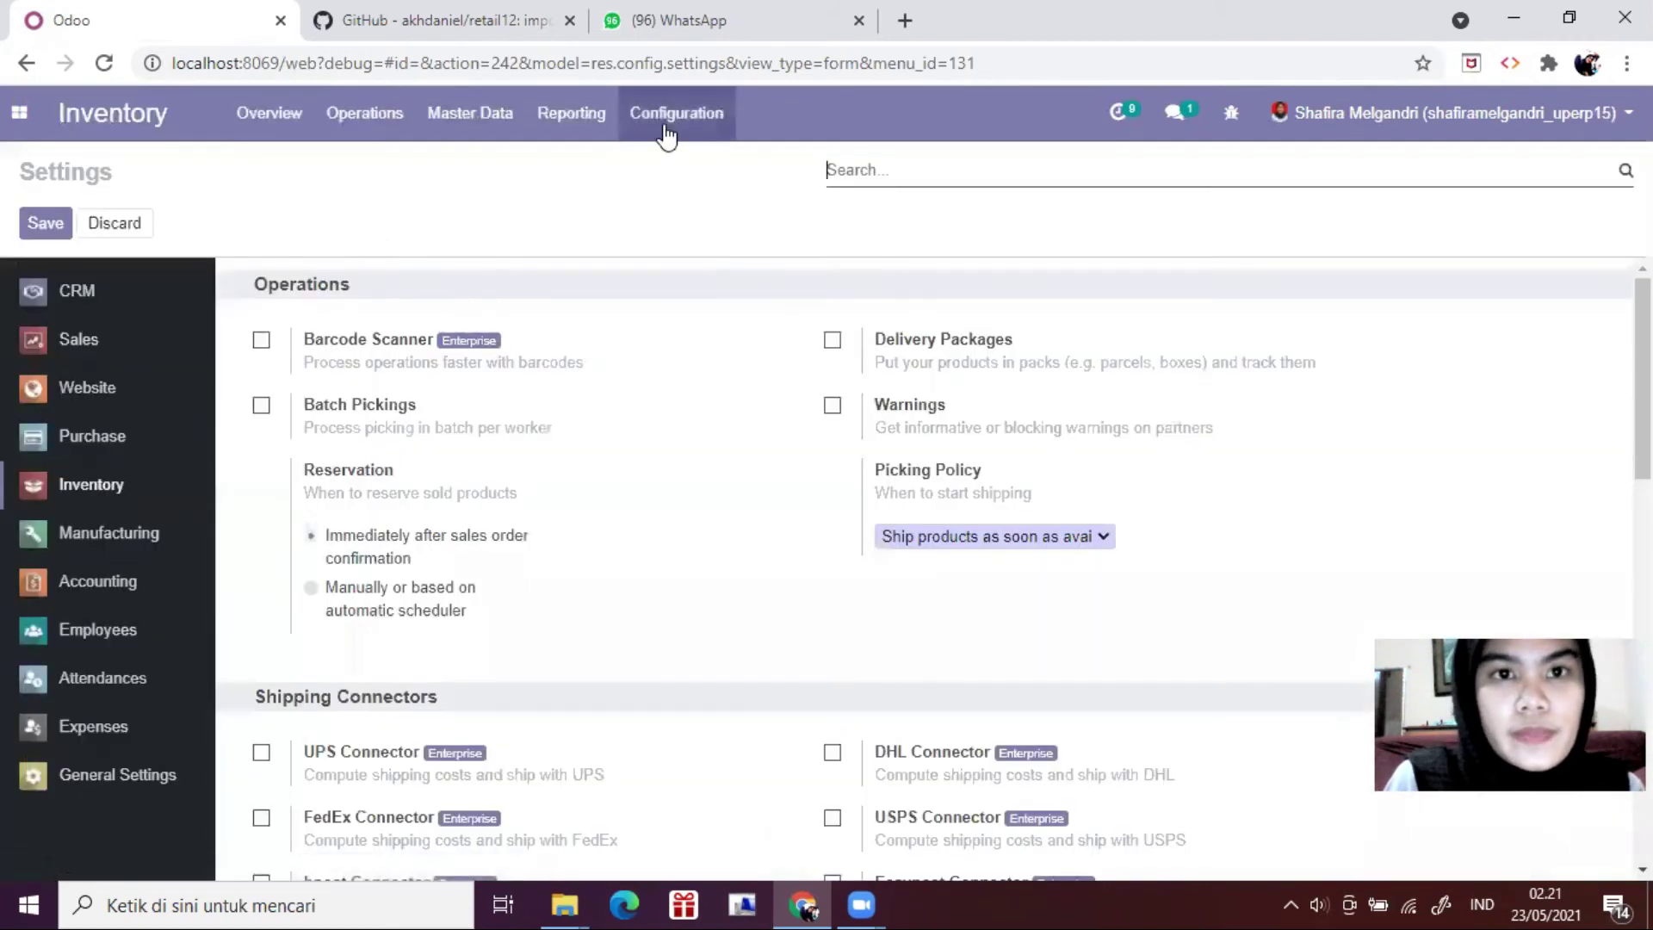
Step: Open the Inventory UoM list and load the 08 import.uom CSV file into its import
{"action": "left_click", "coordinate": [668, 123]}
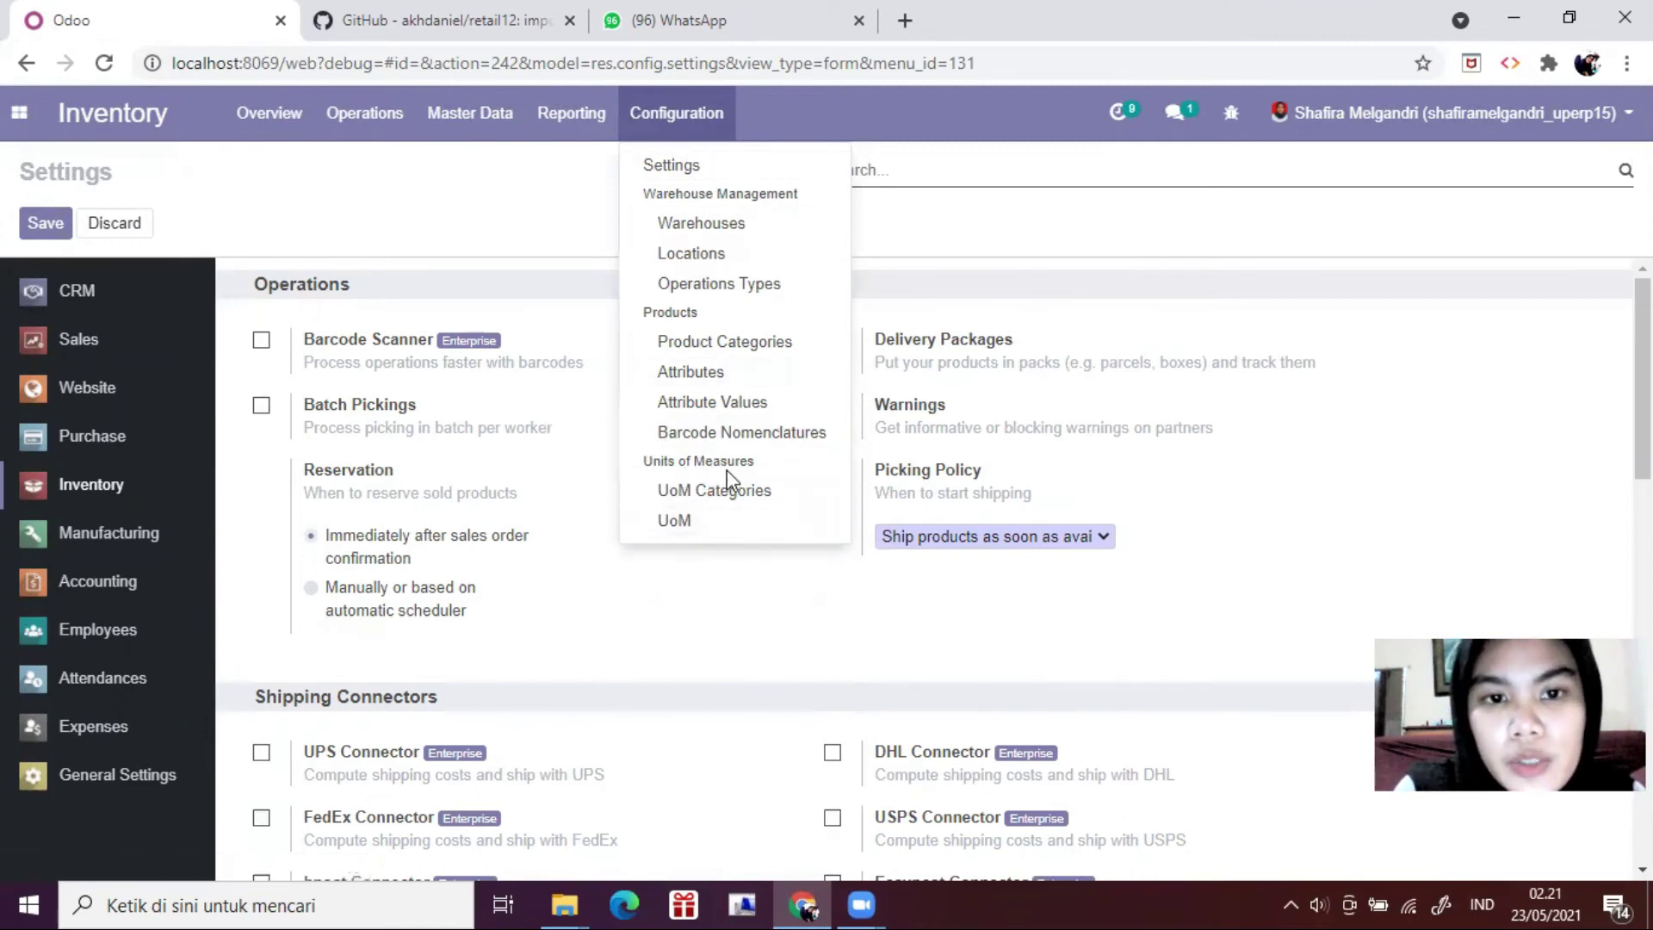
{"action": "left_click", "coordinate": [698, 525]}
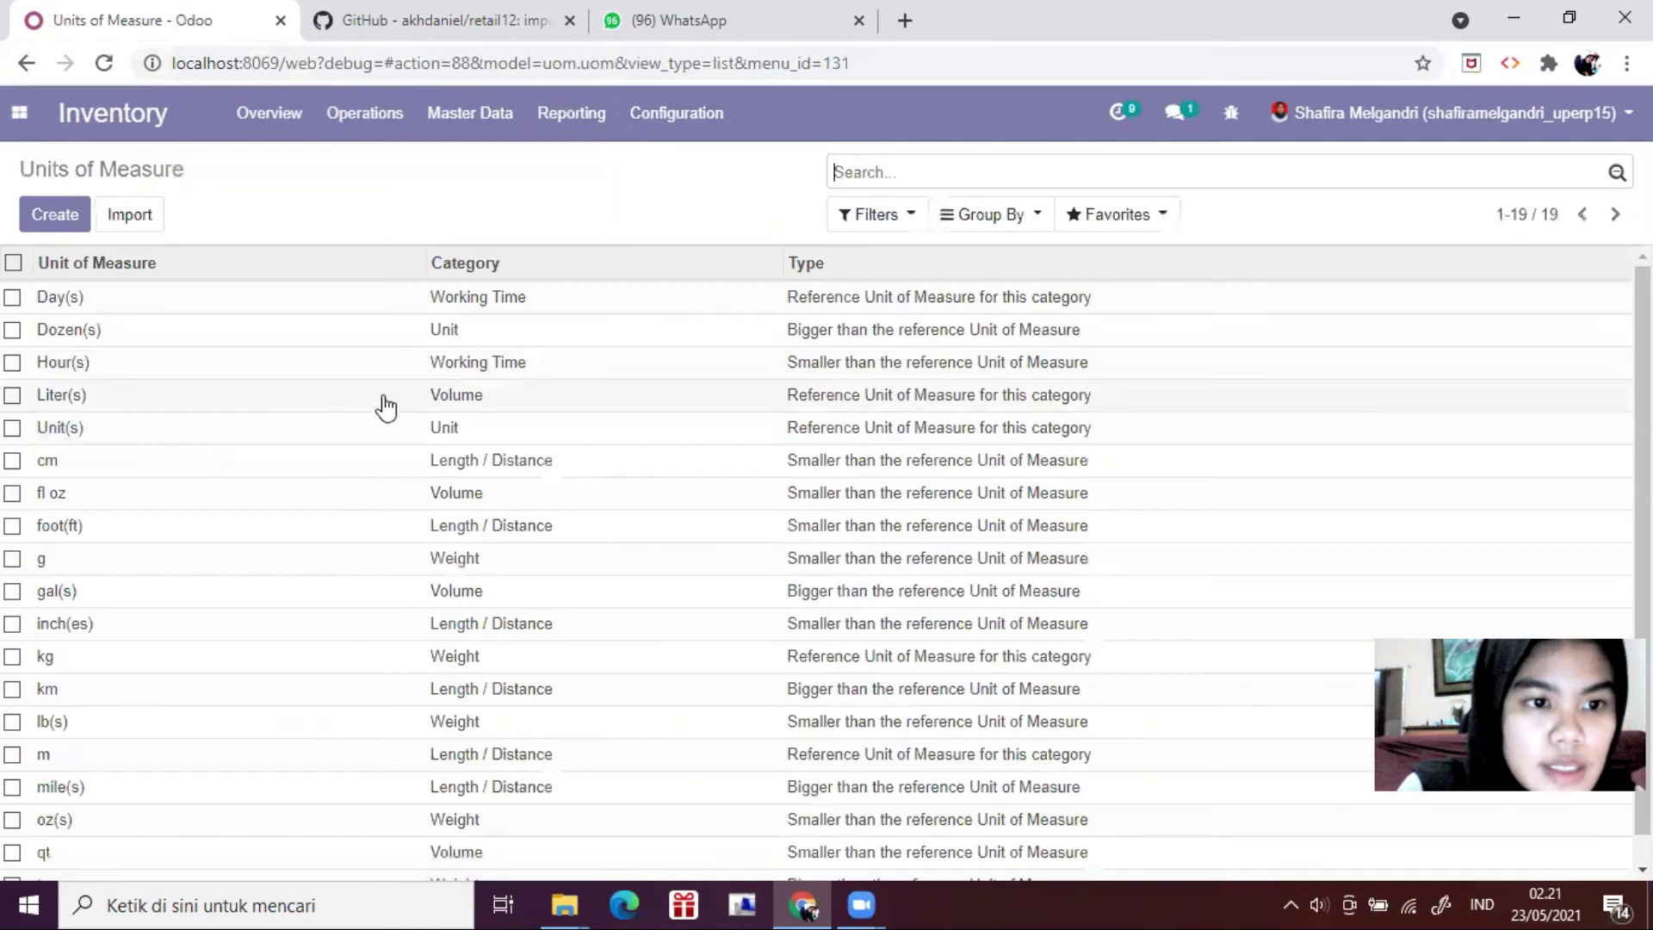
{"action": "scroll", "coordinate": [210, 376], "scroll_direction": "down", "scroll_amount": 1}
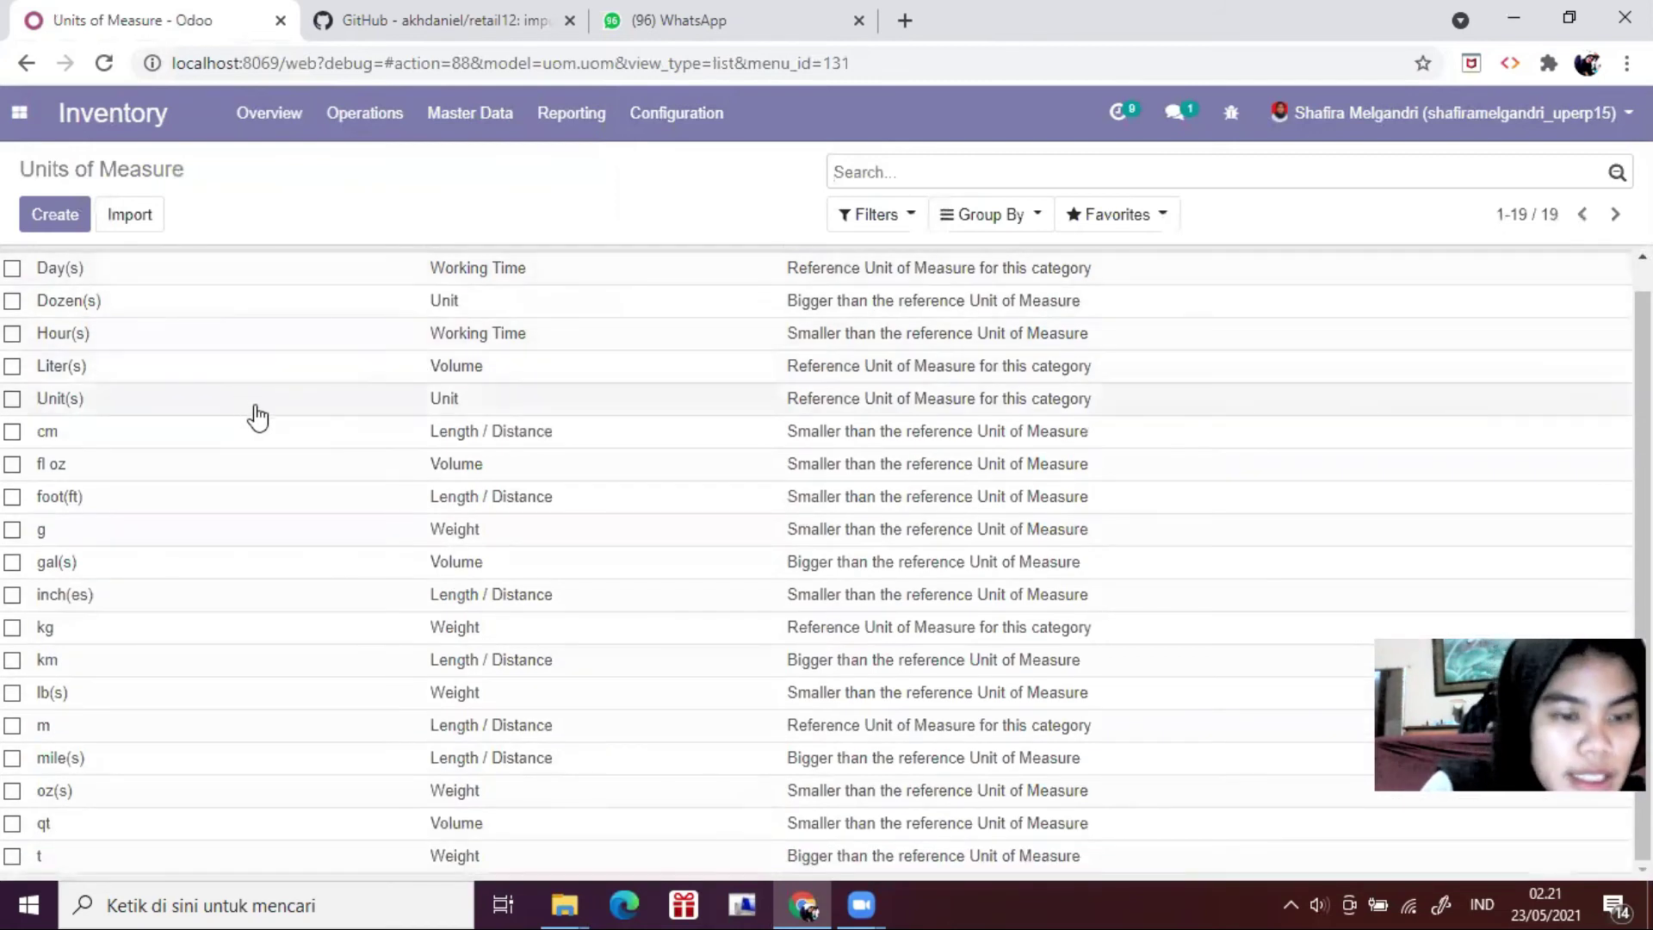
{"action": "scroll", "coordinate": [223, 396], "scroll_direction": "up", "scroll_amount": 1}
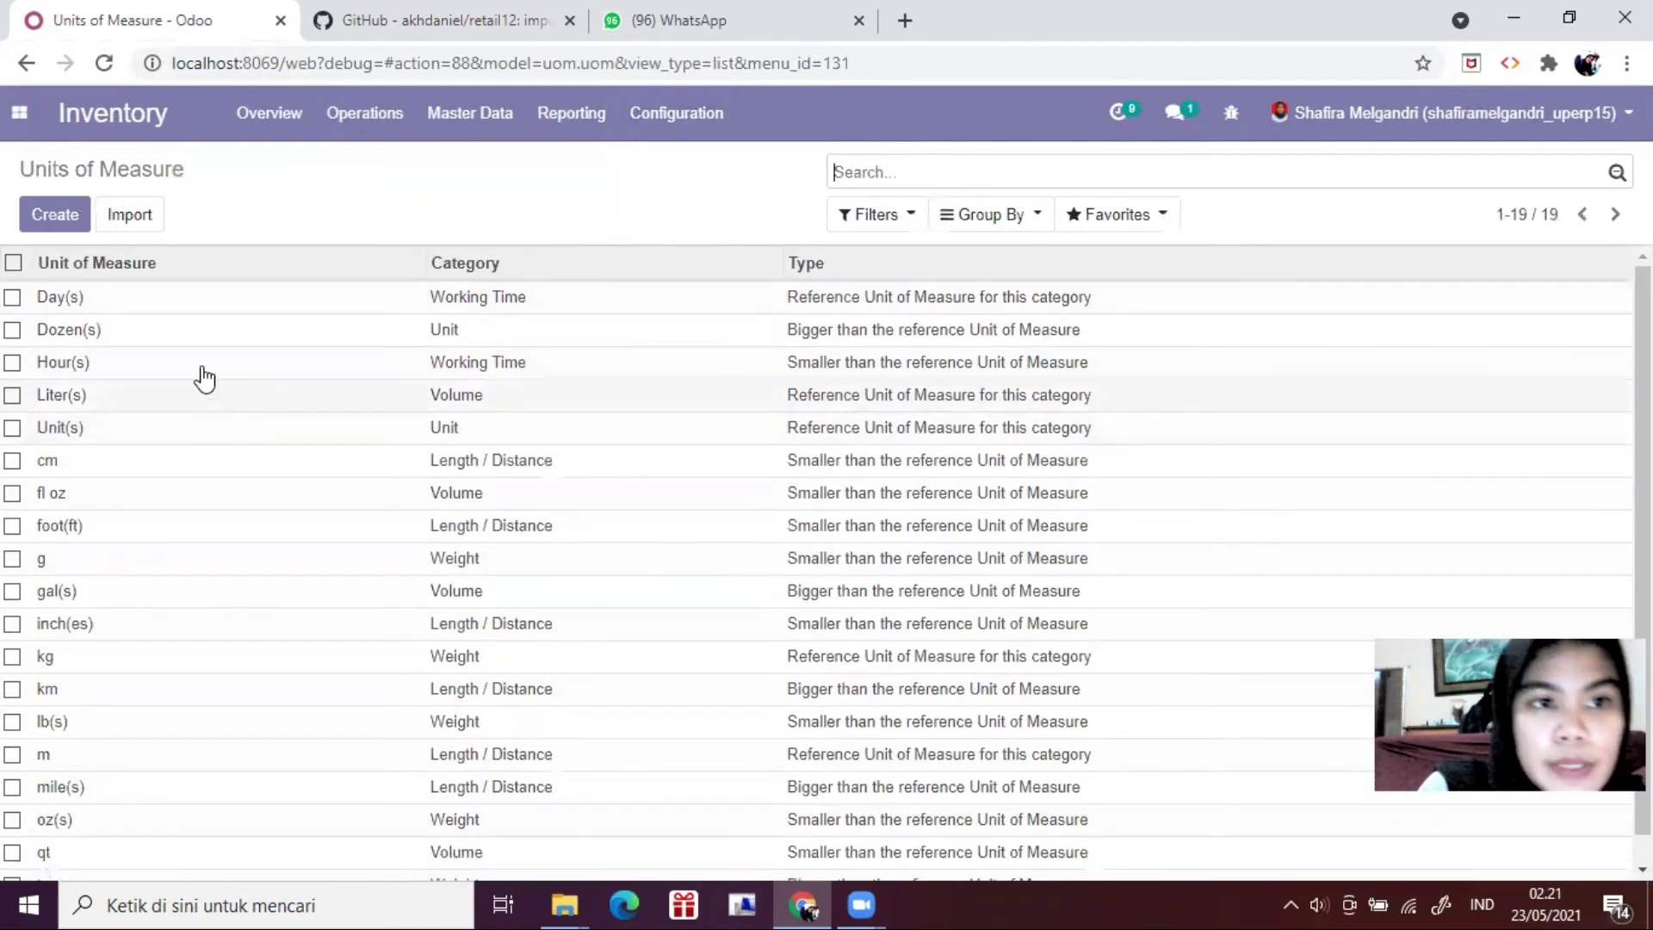
{"action": "left_click", "coordinate": [130, 219]}
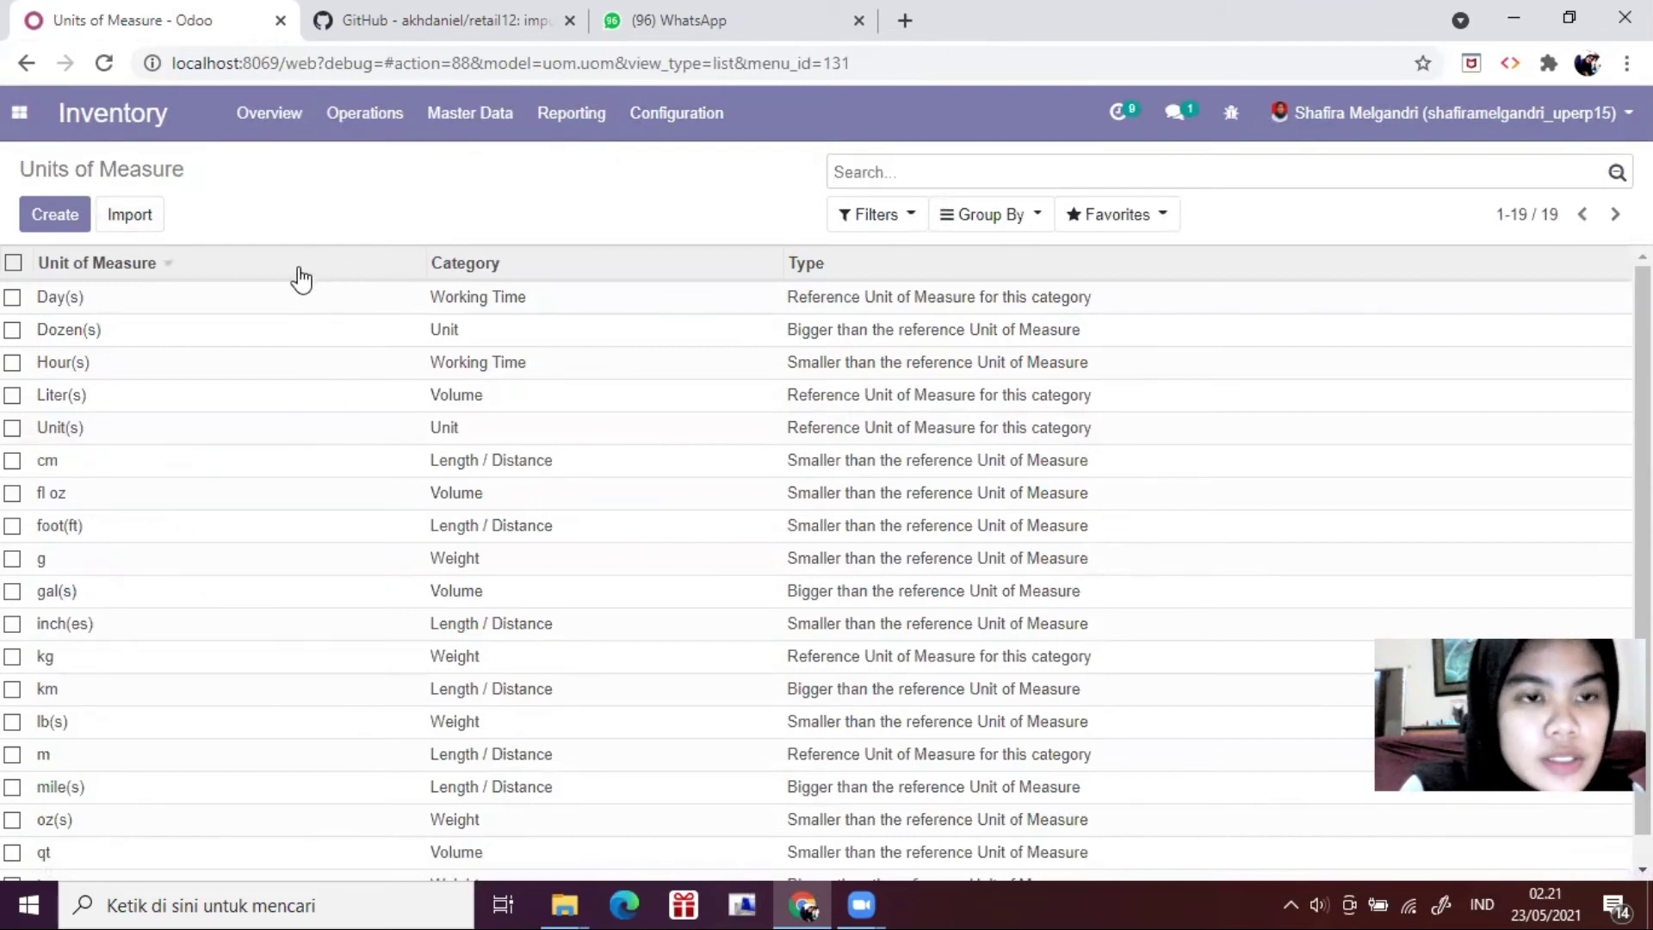
{"action": "left_click", "coordinate": [83, 221]}
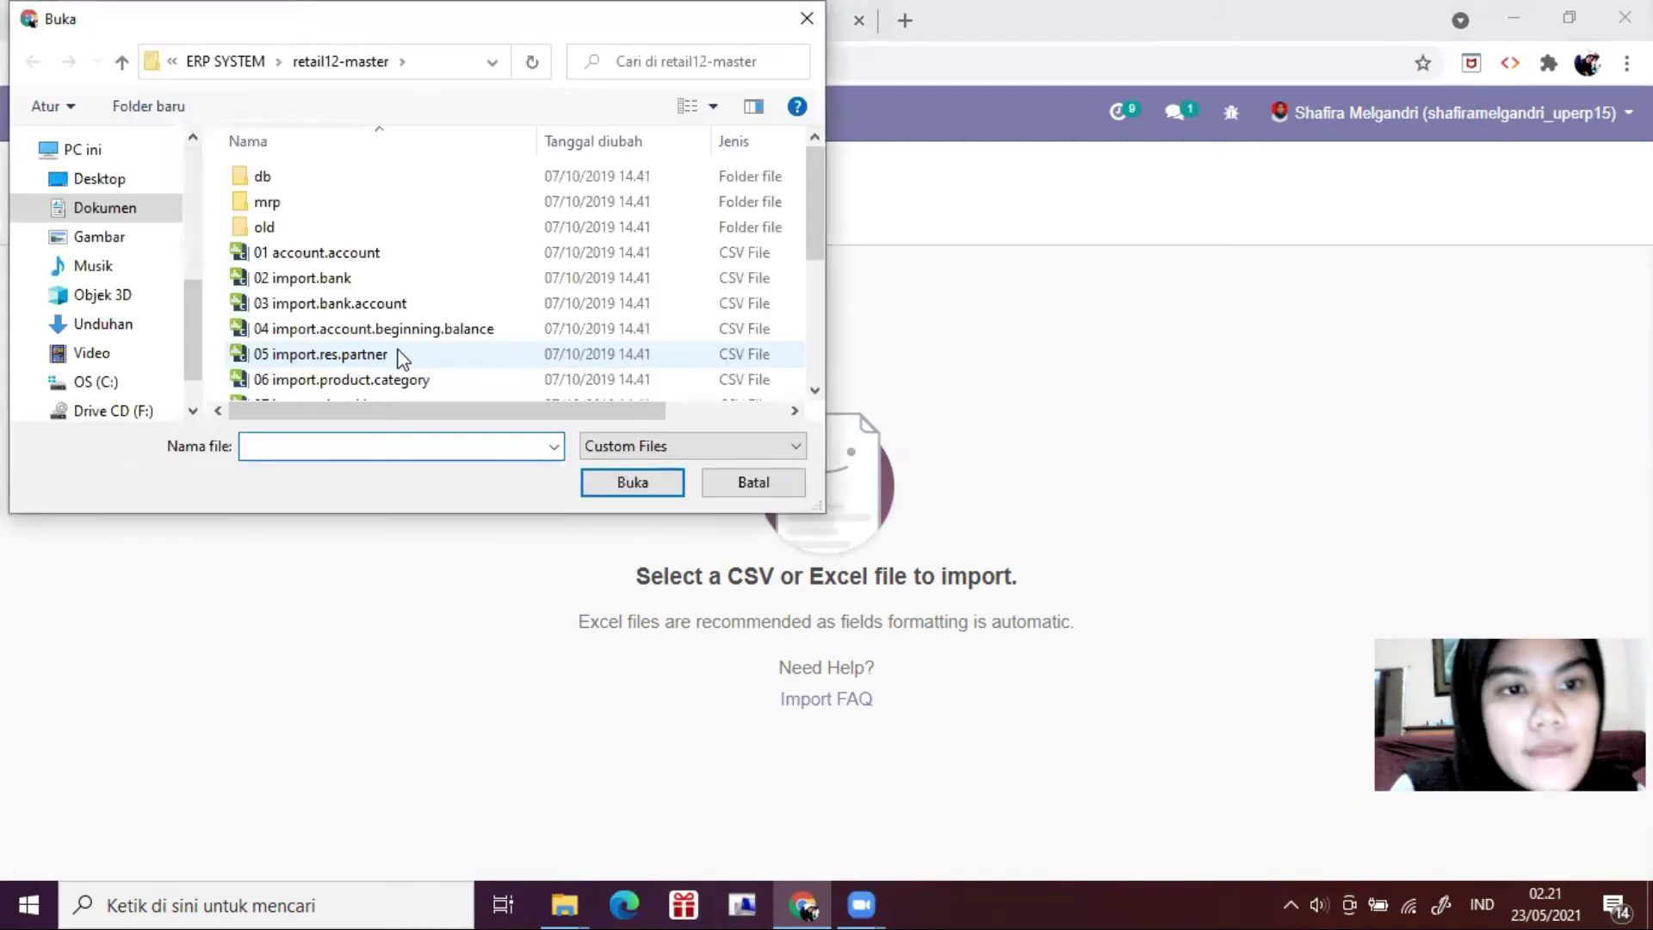
{"action": "scroll", "coordinate": [403, 358], "scroll_direction": "down", "scroll_amount": 1}
{"action": "double_click", "coordinate": [319, 359]}
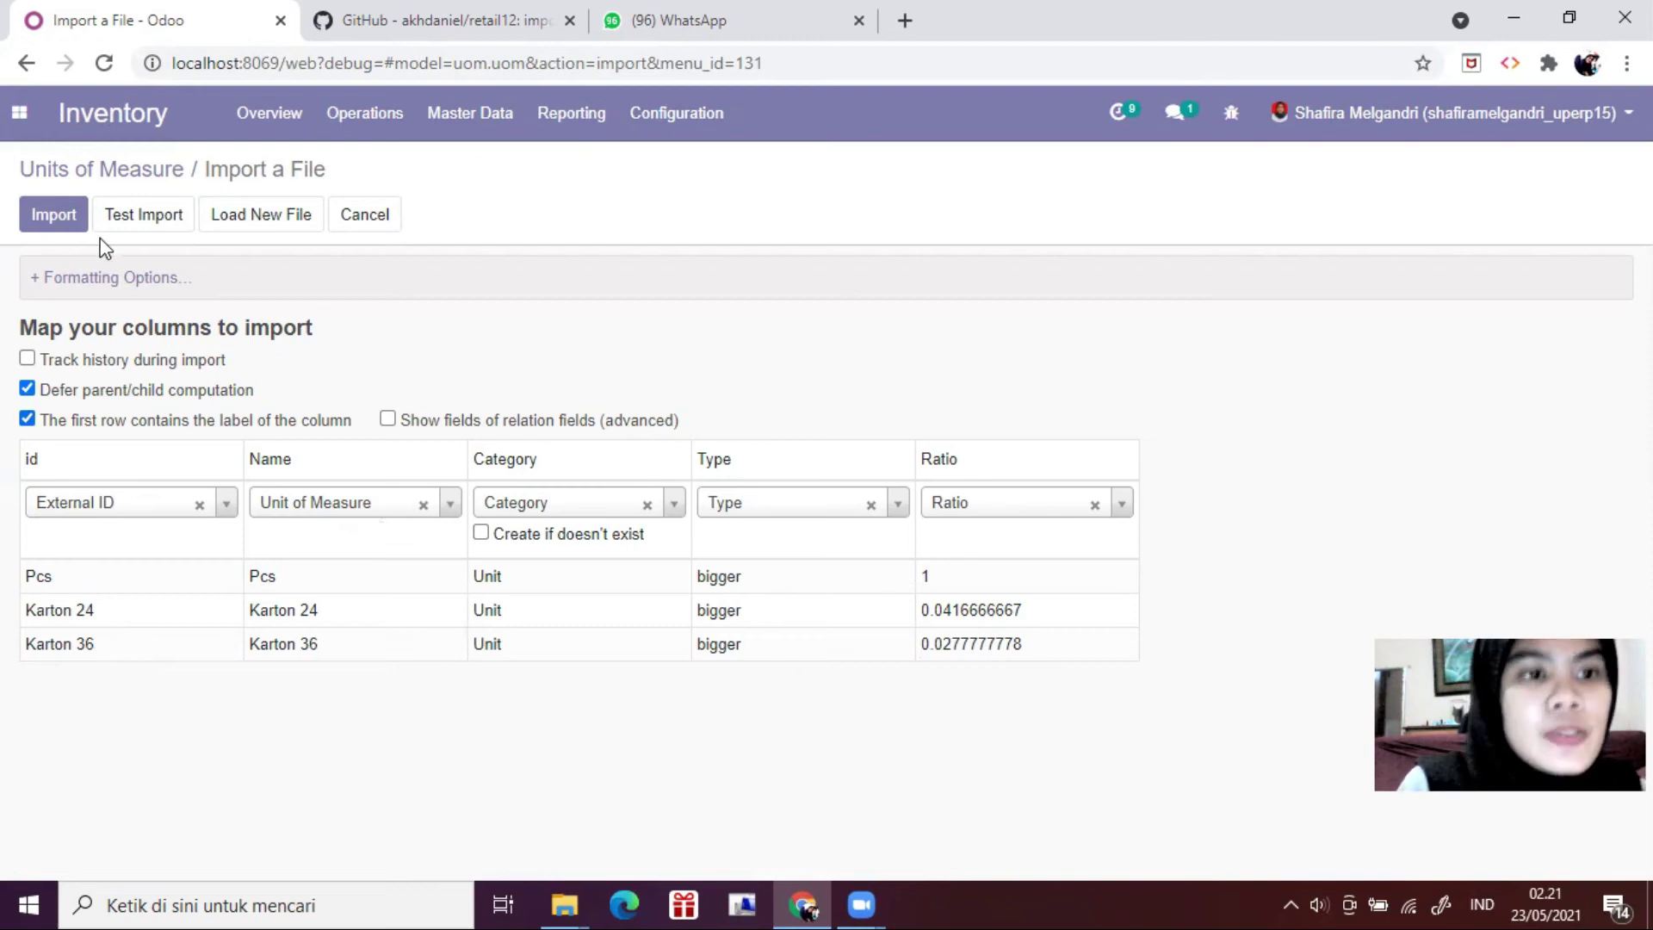
Step: Test and import the units of measure, and look through the resulting list
{"action": "left_click", "coordinate": [144, 219]}
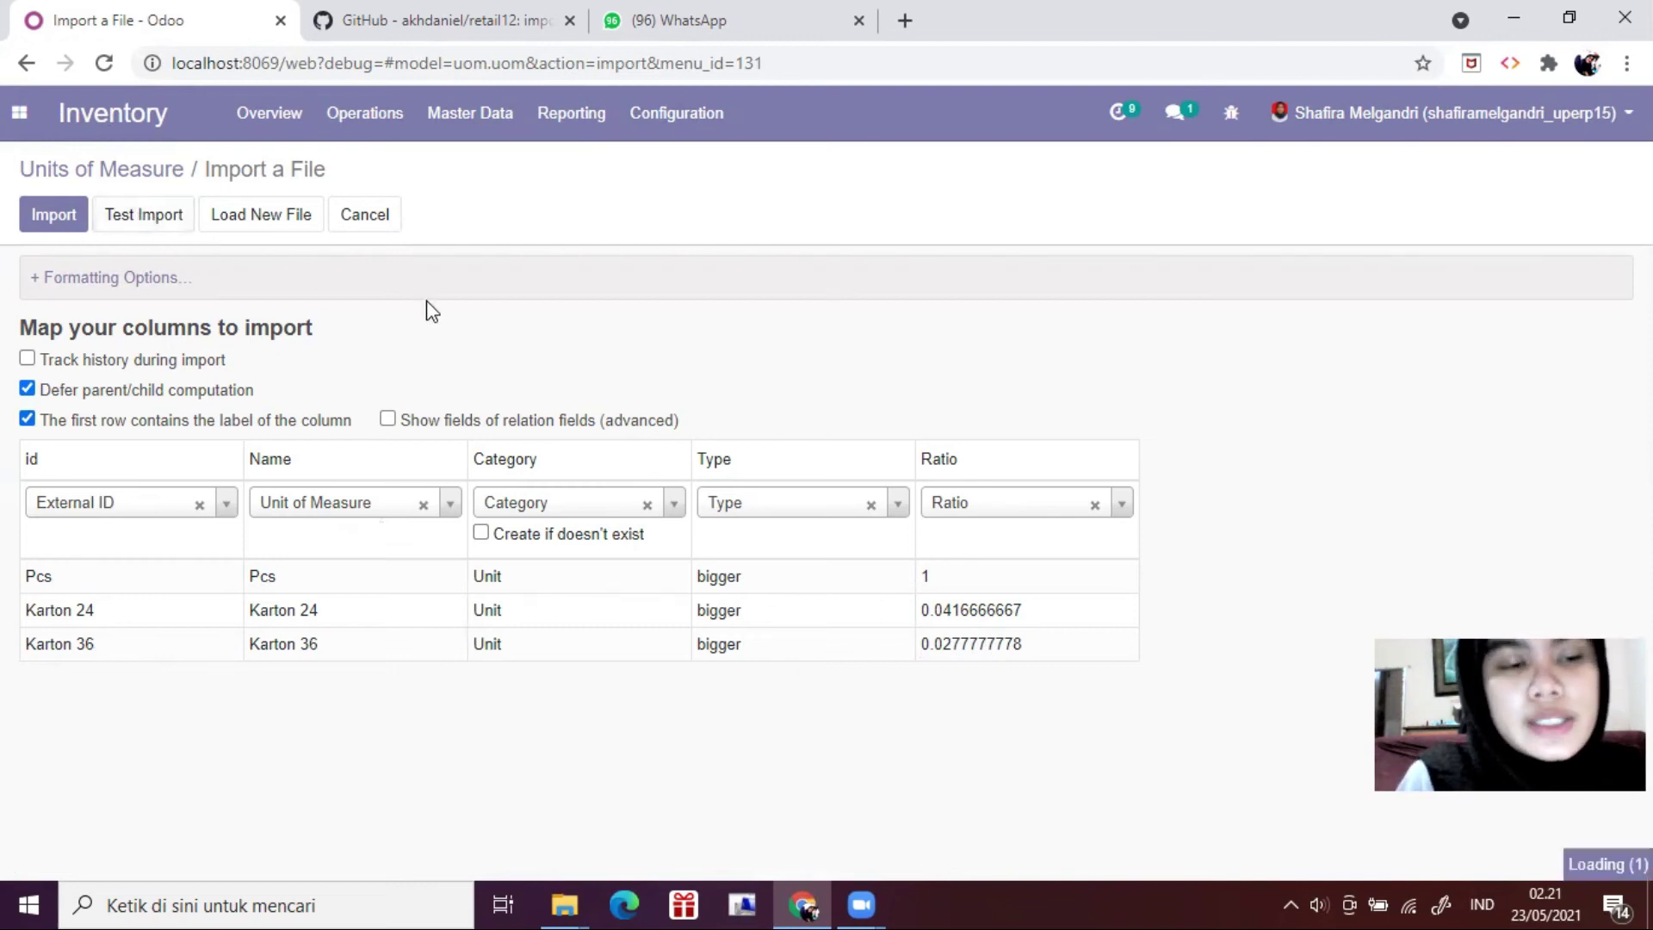
{"action": "left_click", "coordinate": [35, 222]}
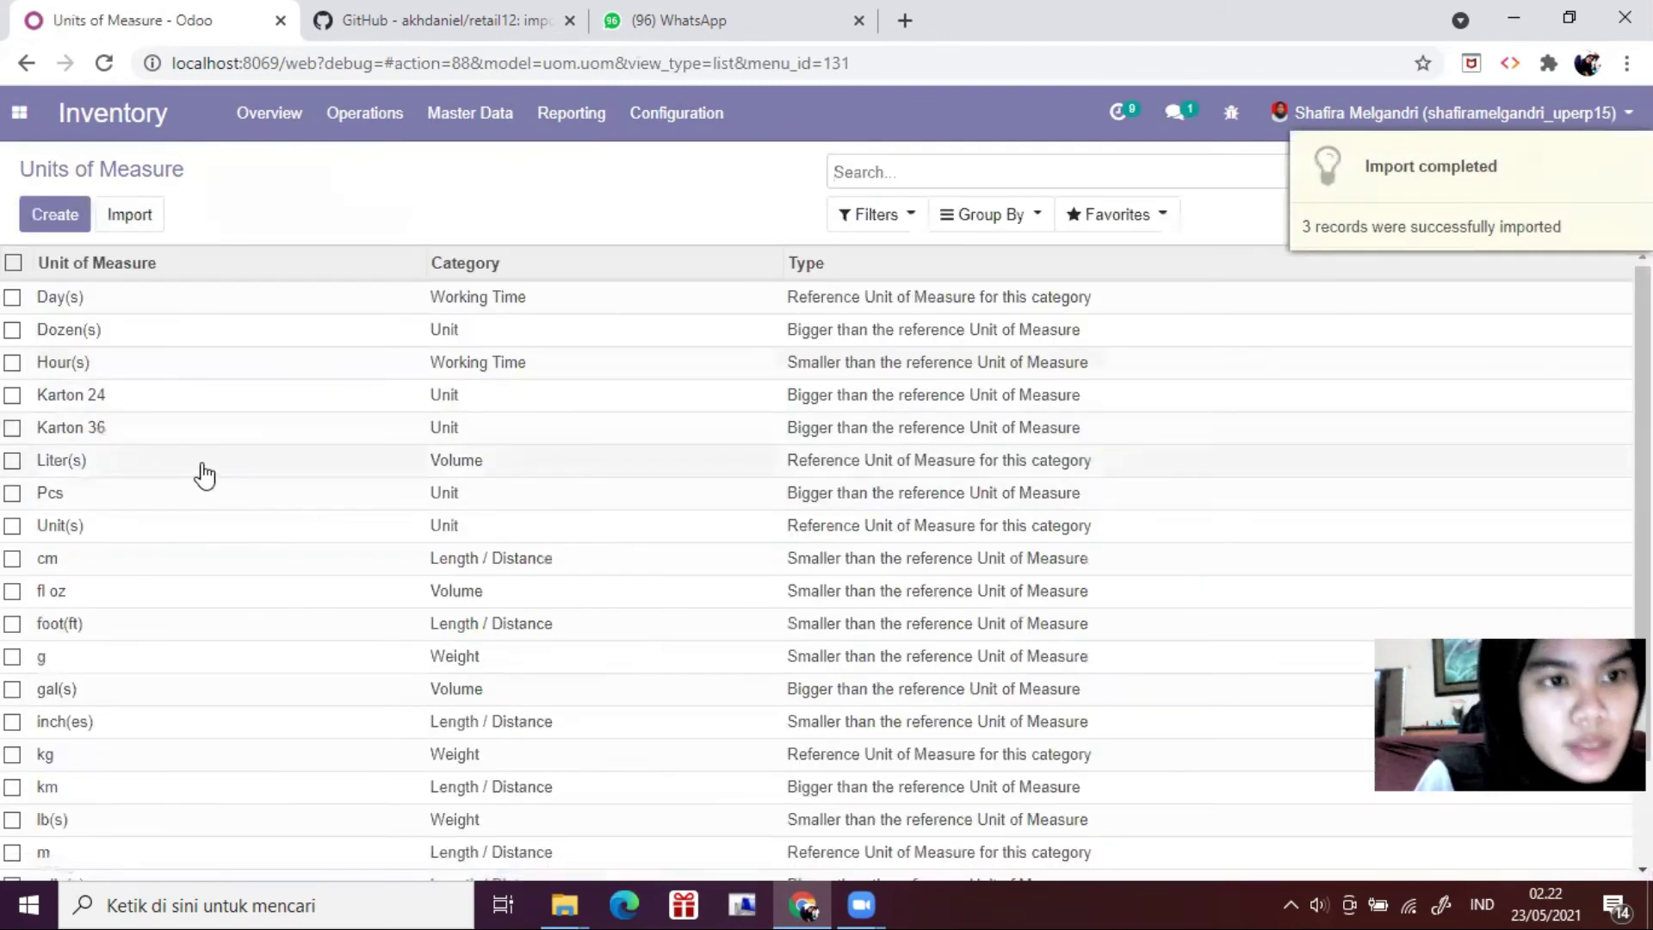
{"action": "scroll", "coordinate": [215, 444], "scroll_direction": "down", "scroll_amount": 2}
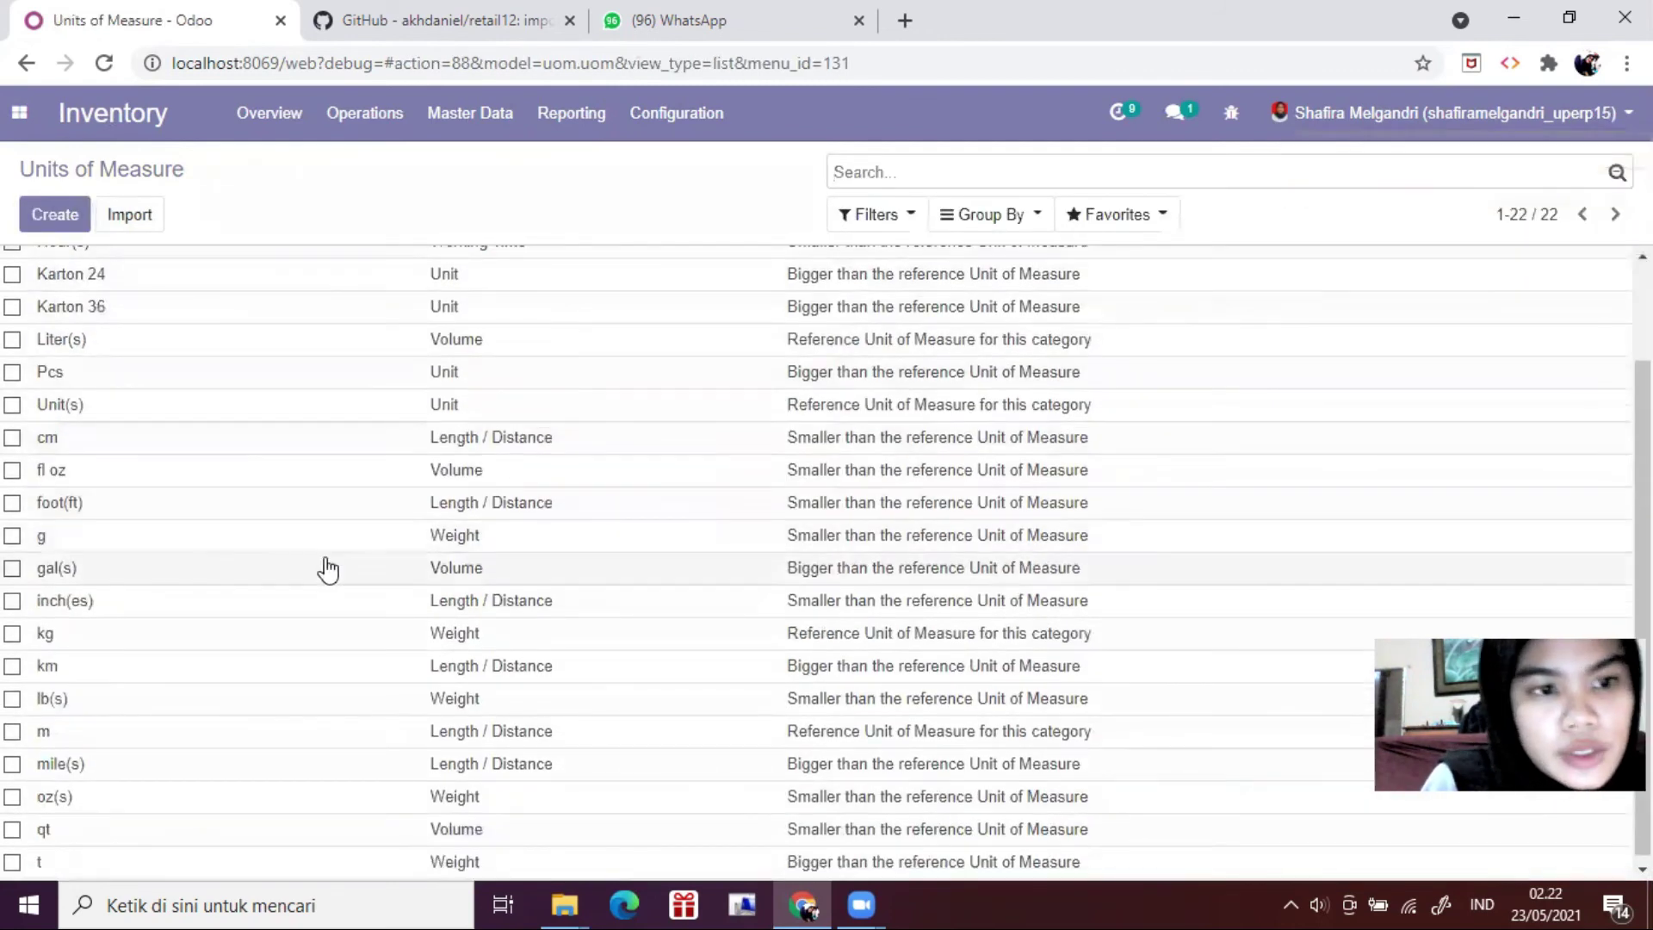
{"action": "scroll", "coordinate": [162, 574], "scroll_direction": "up", "scroll_amount": 2}
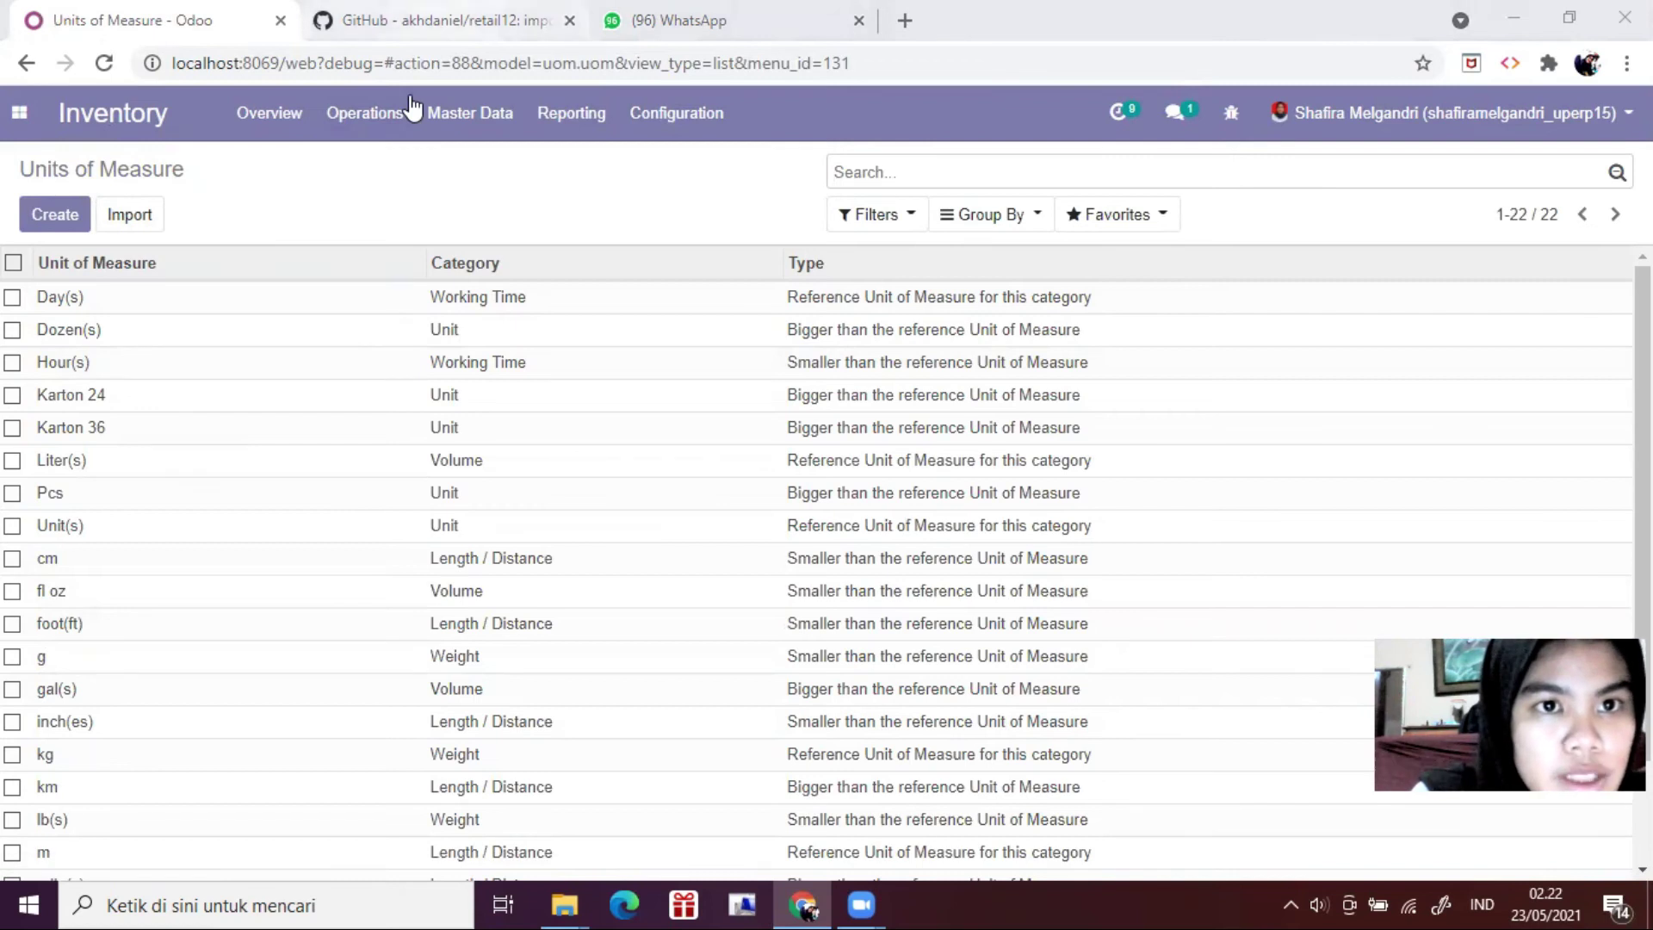
Step: Check the GitHub file list for the import file after 08, and open the Inventory products overview in Odoo
{"action": "key", "text": "ctrl+Tab"}
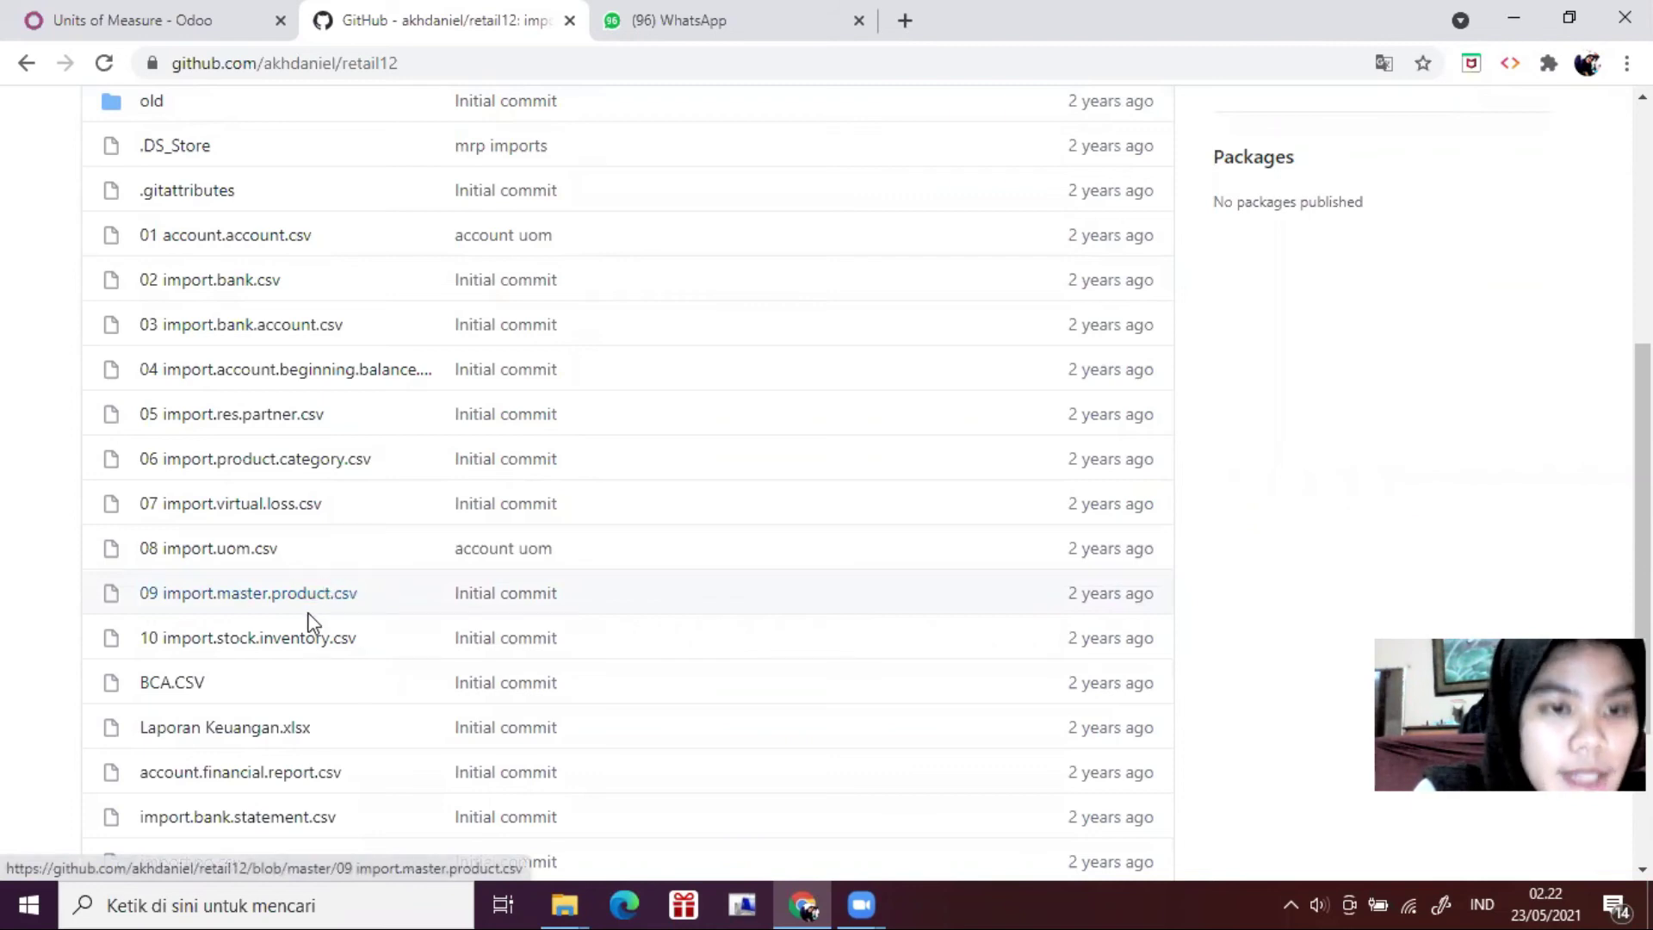
{"action": "left_click", "coordinate": [178, 12]}
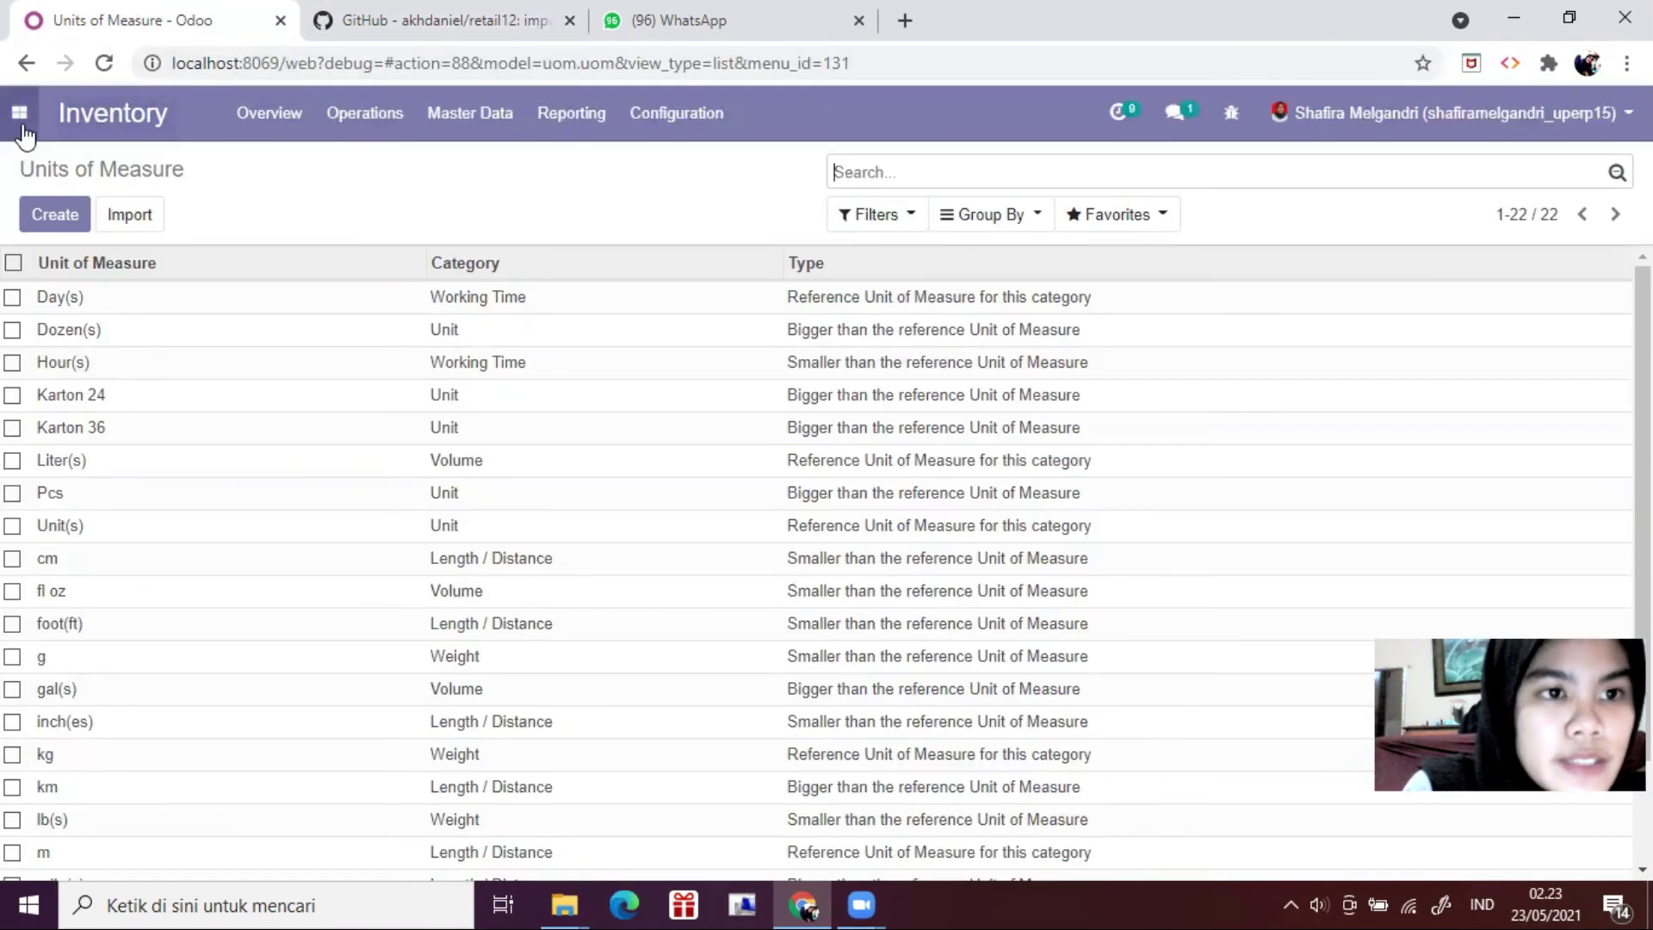
{"action": "left_click", "coordinate": [142, 131]}
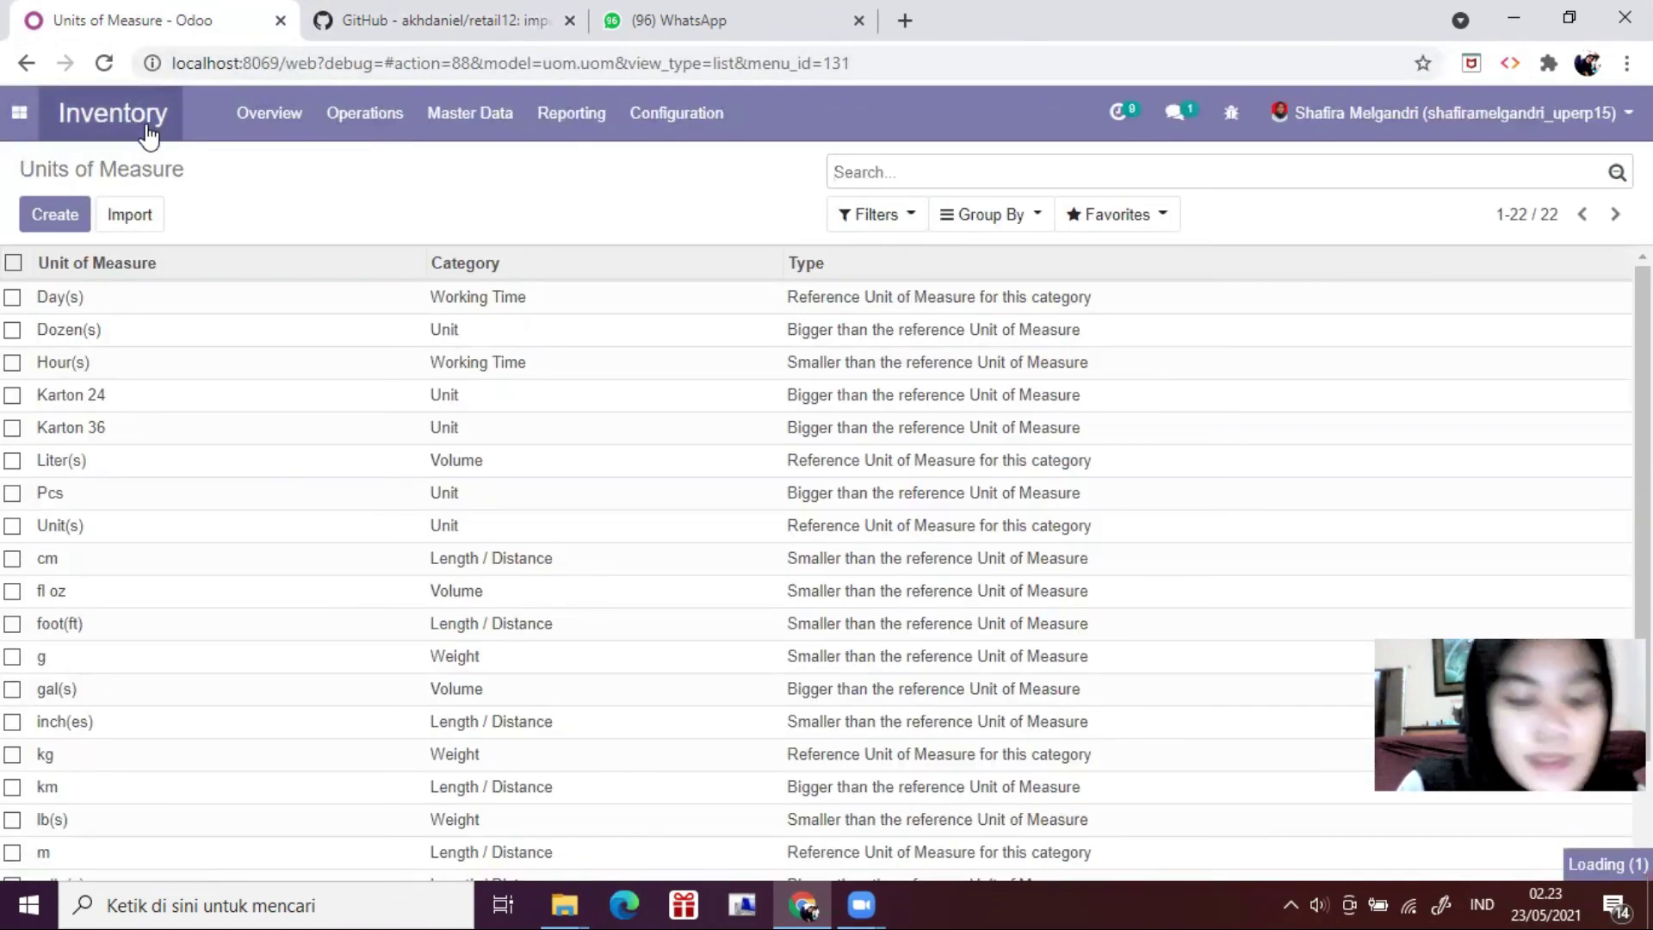
{"action": "left_click", "coordinate": [437, 116]}
{"action": "left_click", "coordinate": [469, 163]}
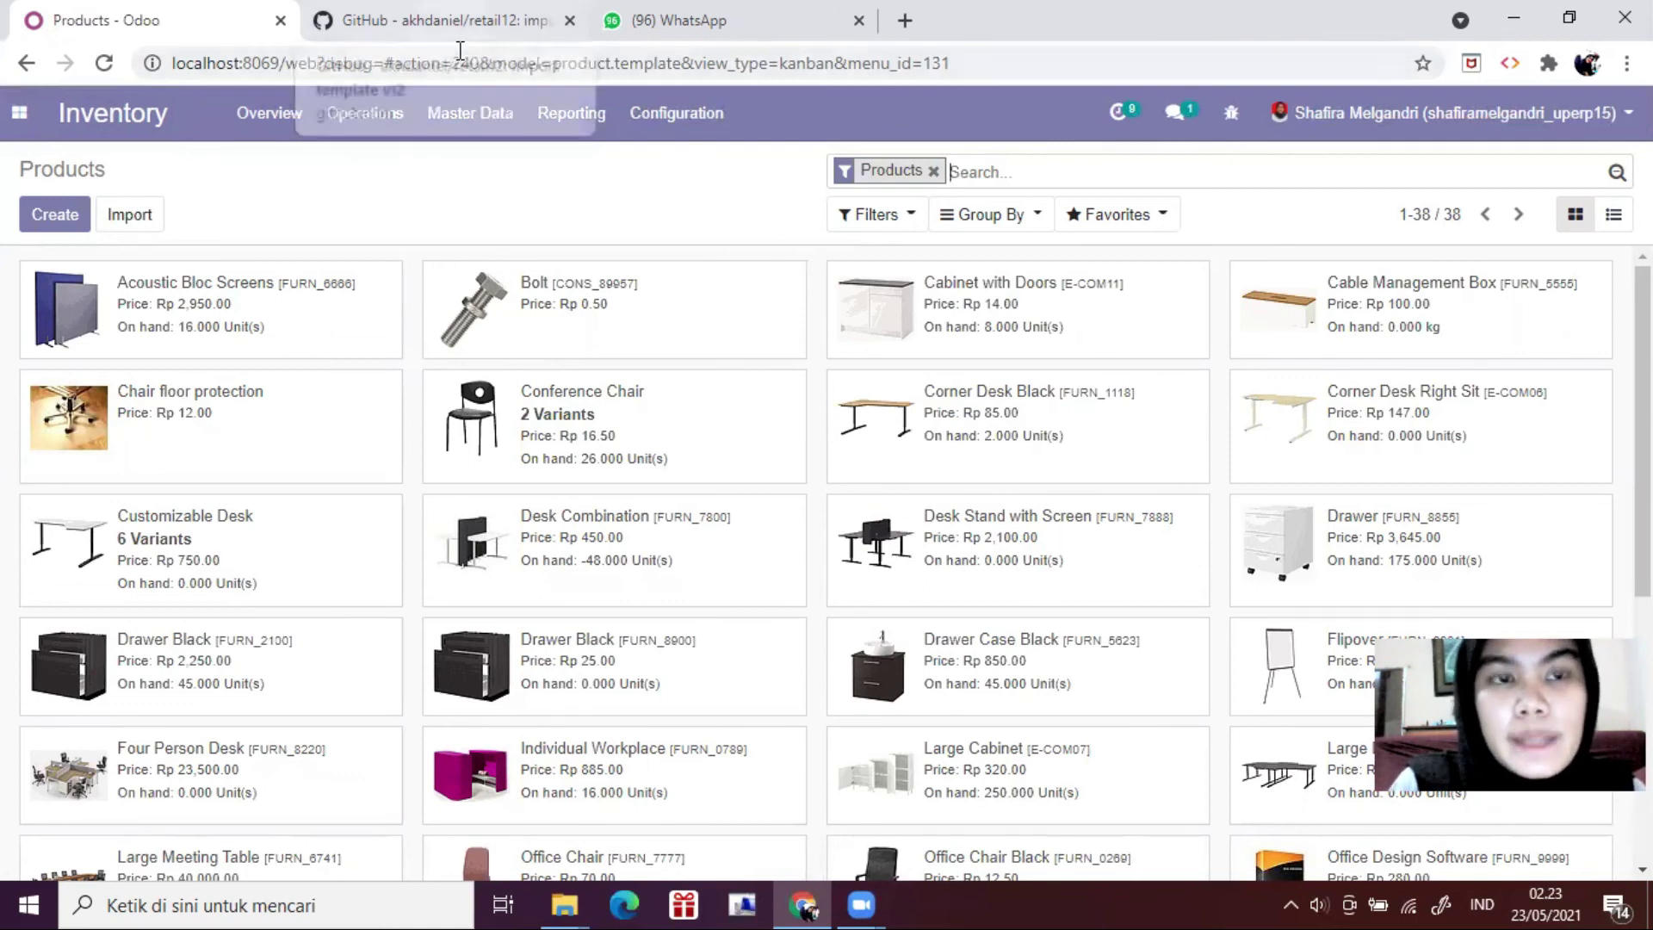
Step: Load the 09 import.master.product CSV file into the Products import and test it
{"action": "left_click", "coordinate": [150, 217]}
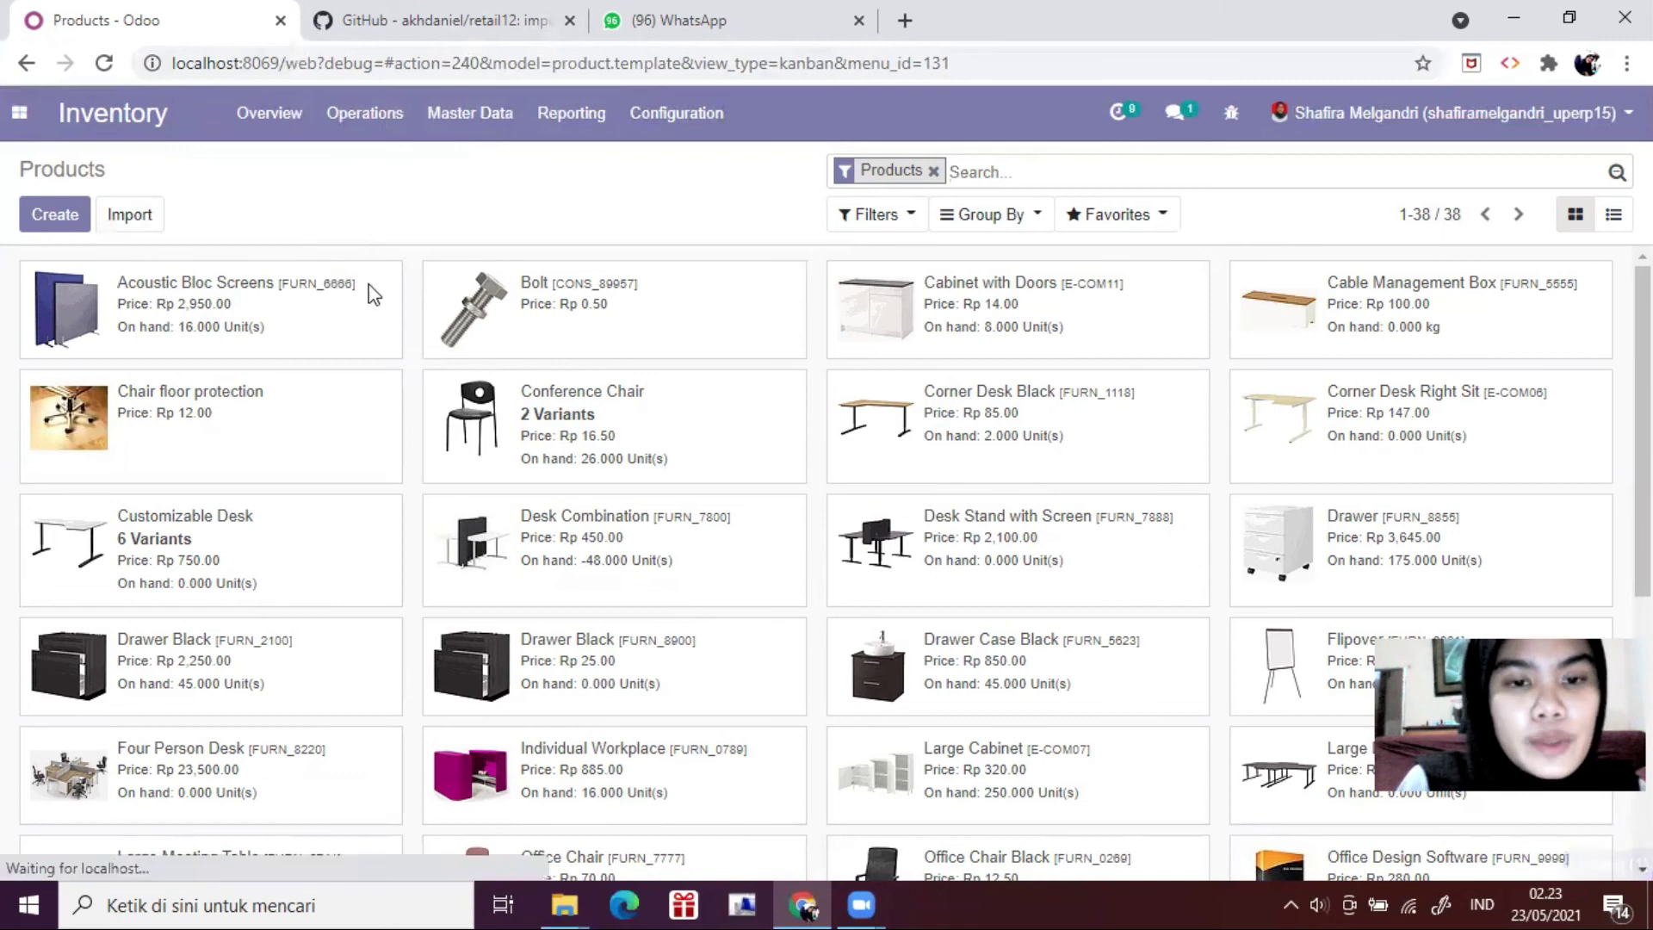
{"action": "left_click", "coordinate": [73, 229]}
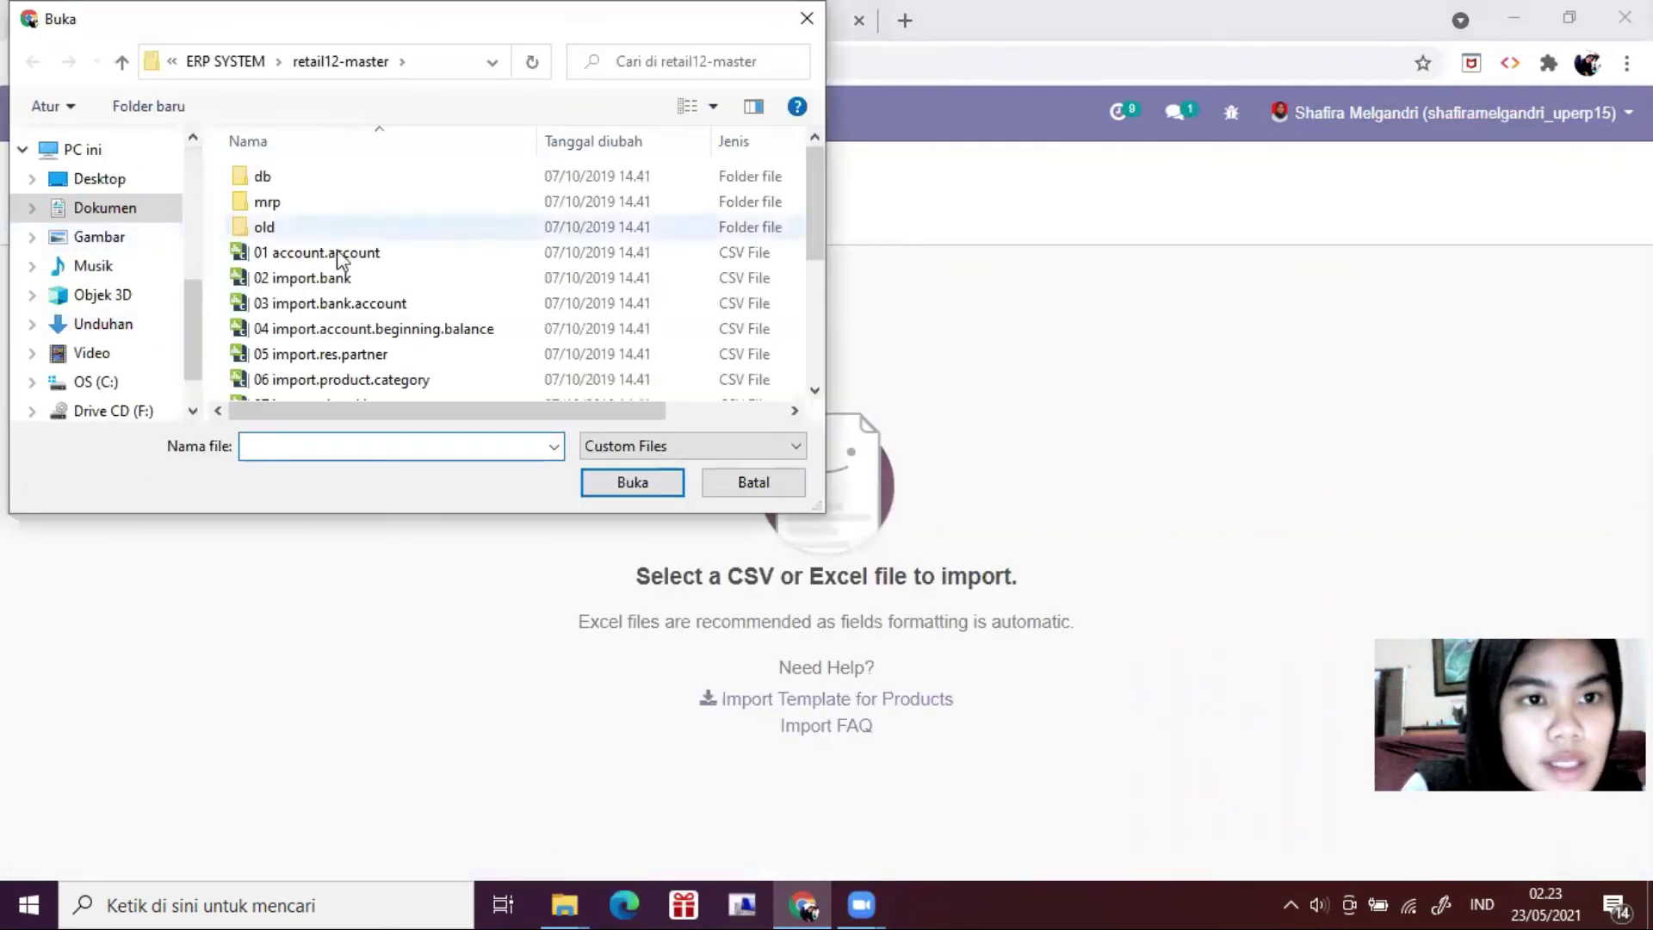
{"action": "scroll", "coordinate": [371, 310], "scroll_direction": "down", "scroll_amount": 2}
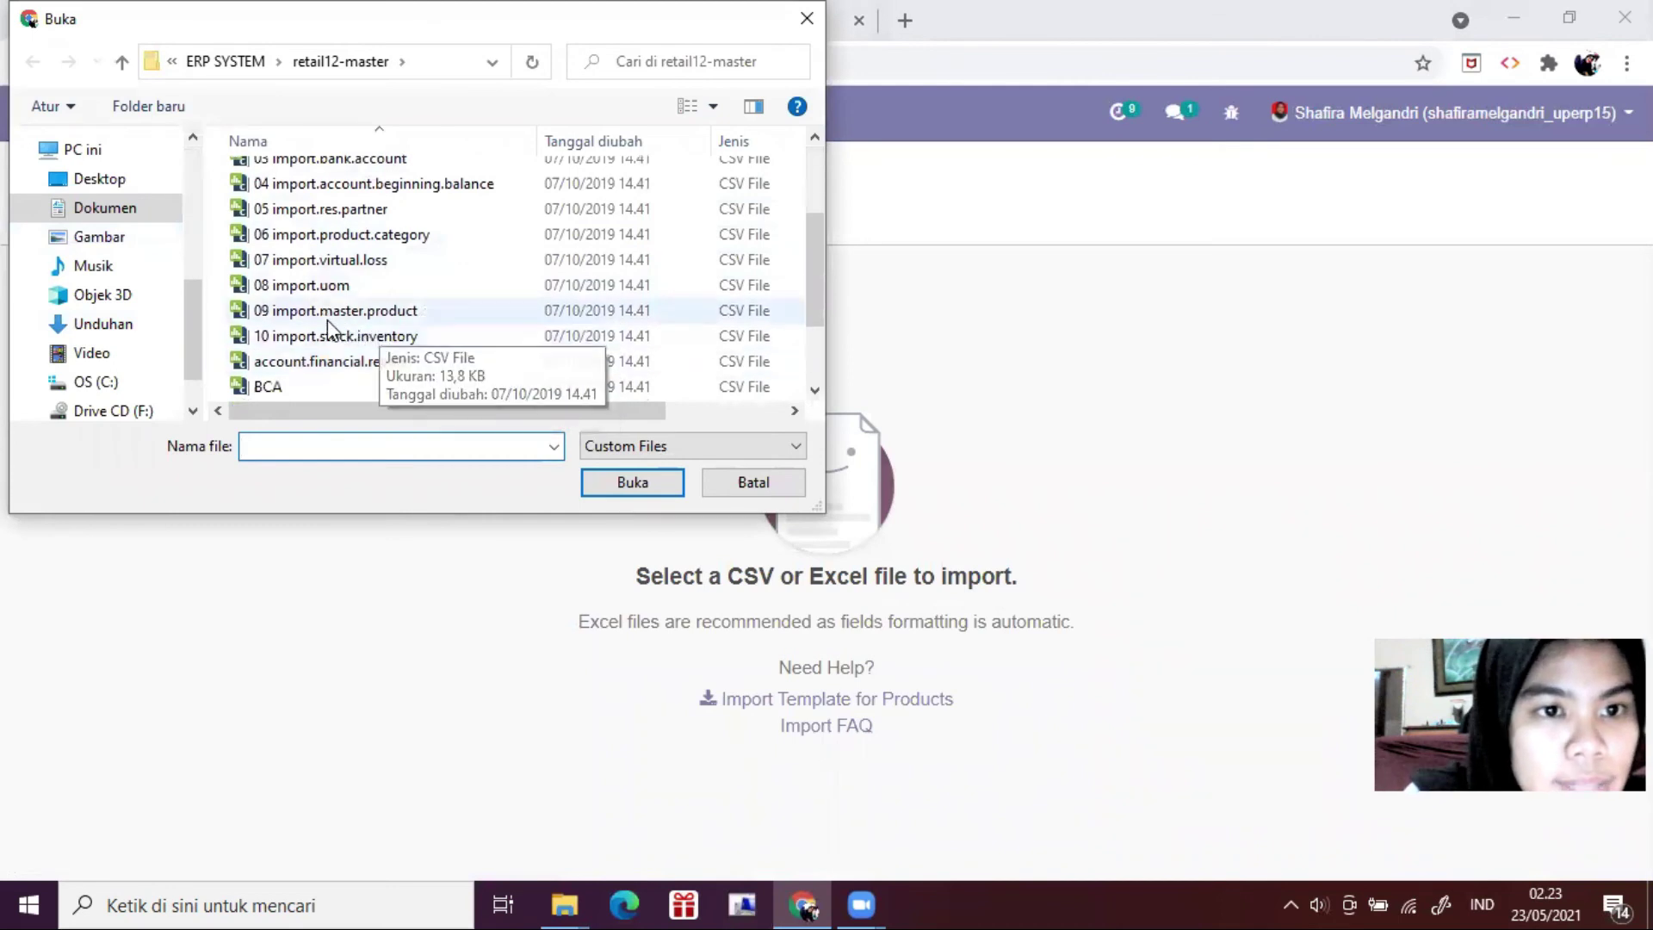
{"action": "double_click", "coordinate": [381, 313]}
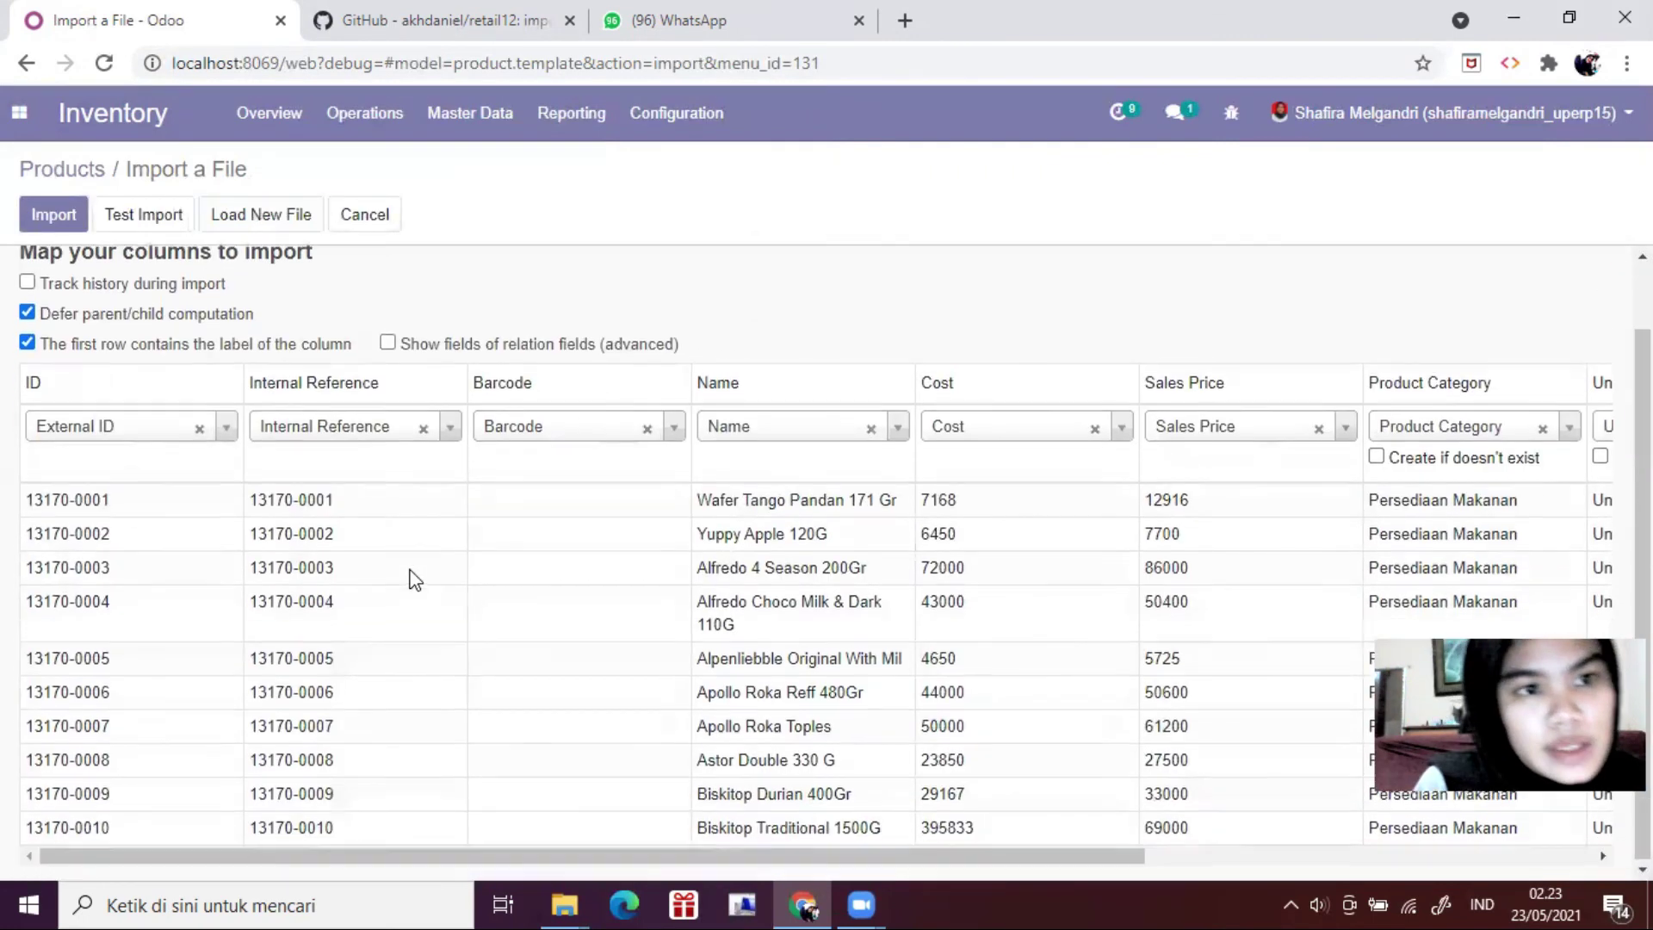
{"action": "left_click", "coordinate": [143, 231]}
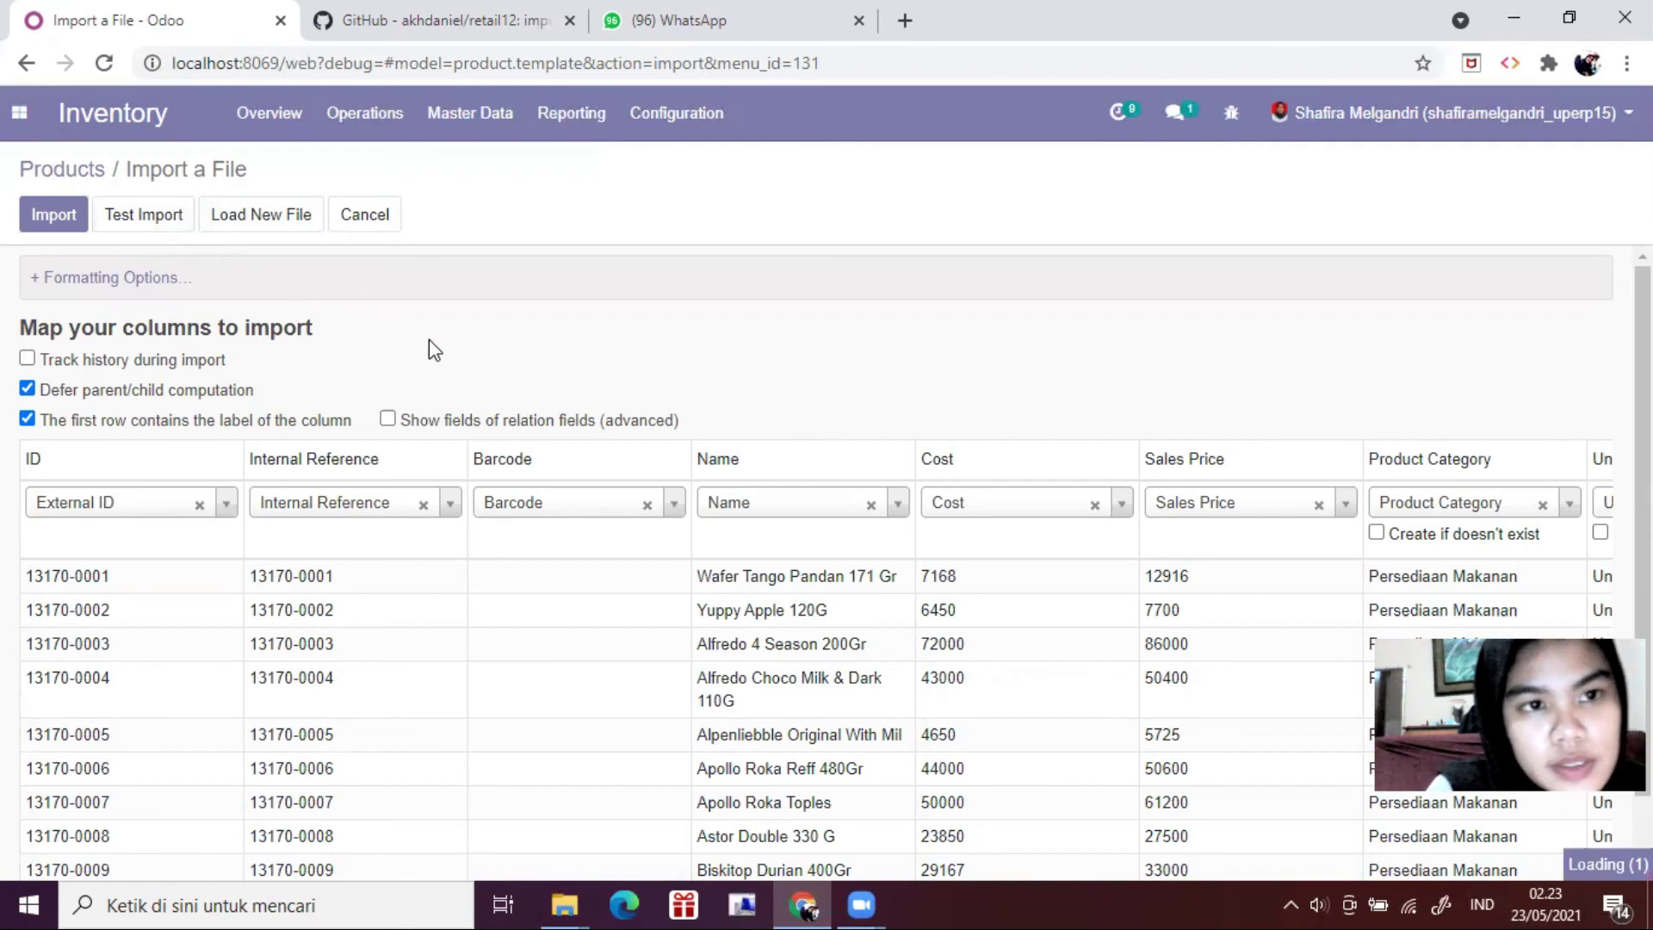
{"action": "left_click", "coordinate": [147, 205]}
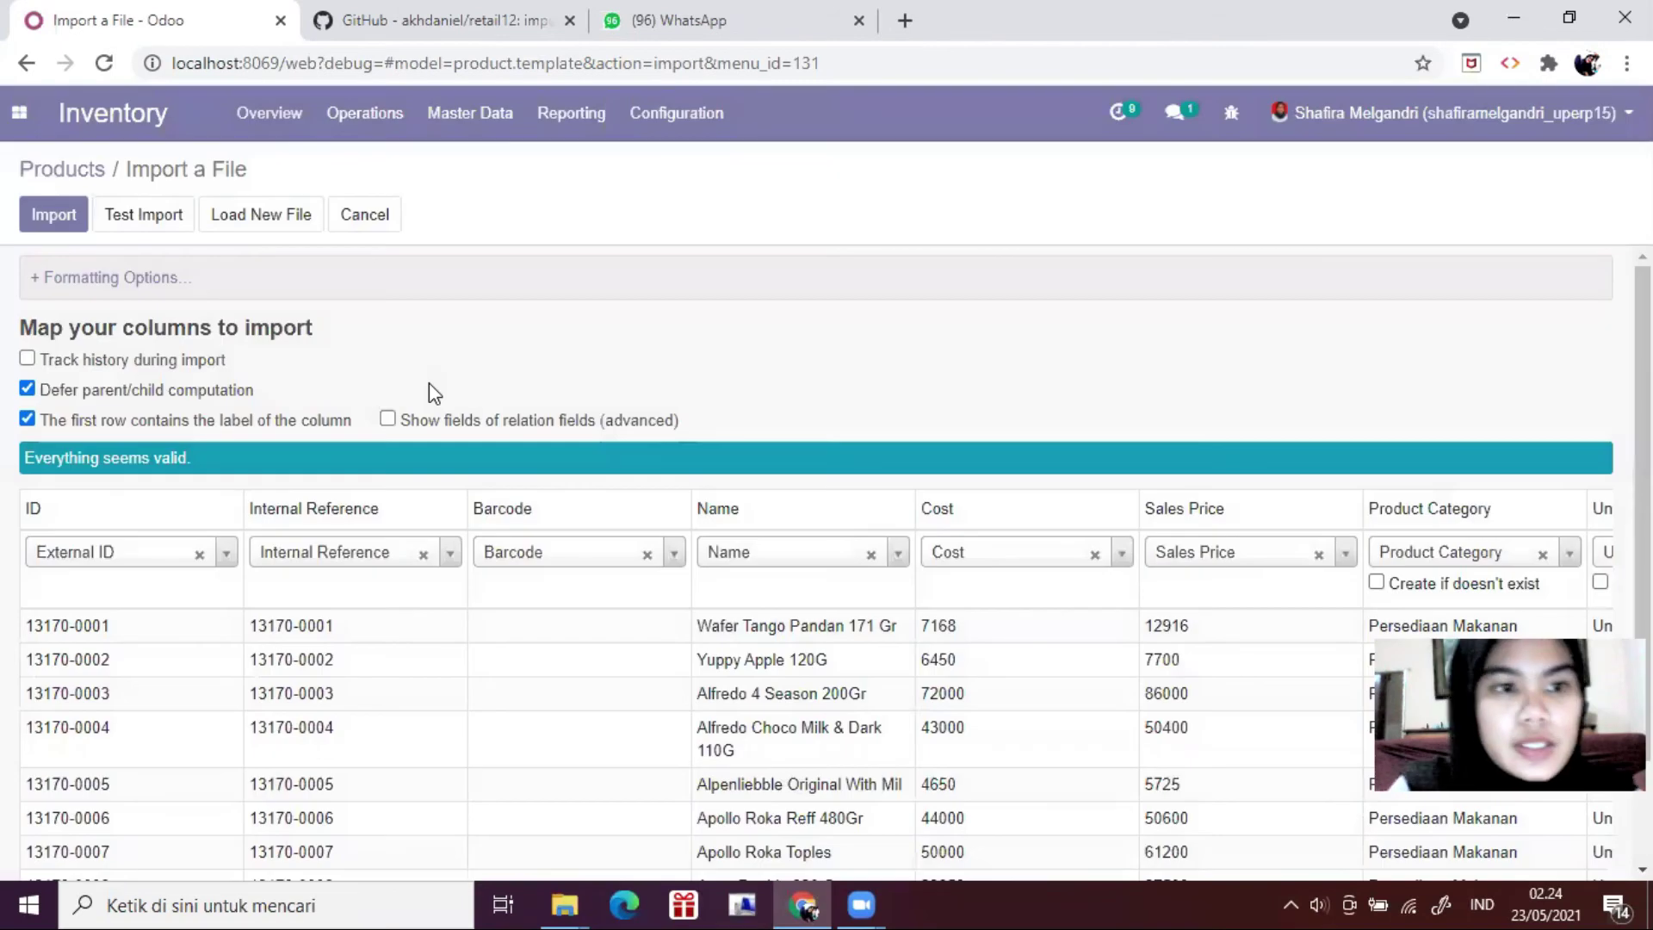
Step: Import the tested master products, and check the GitHub file list for the import file after 09
{"action": "left_click", "coordinate": [44, 226]}
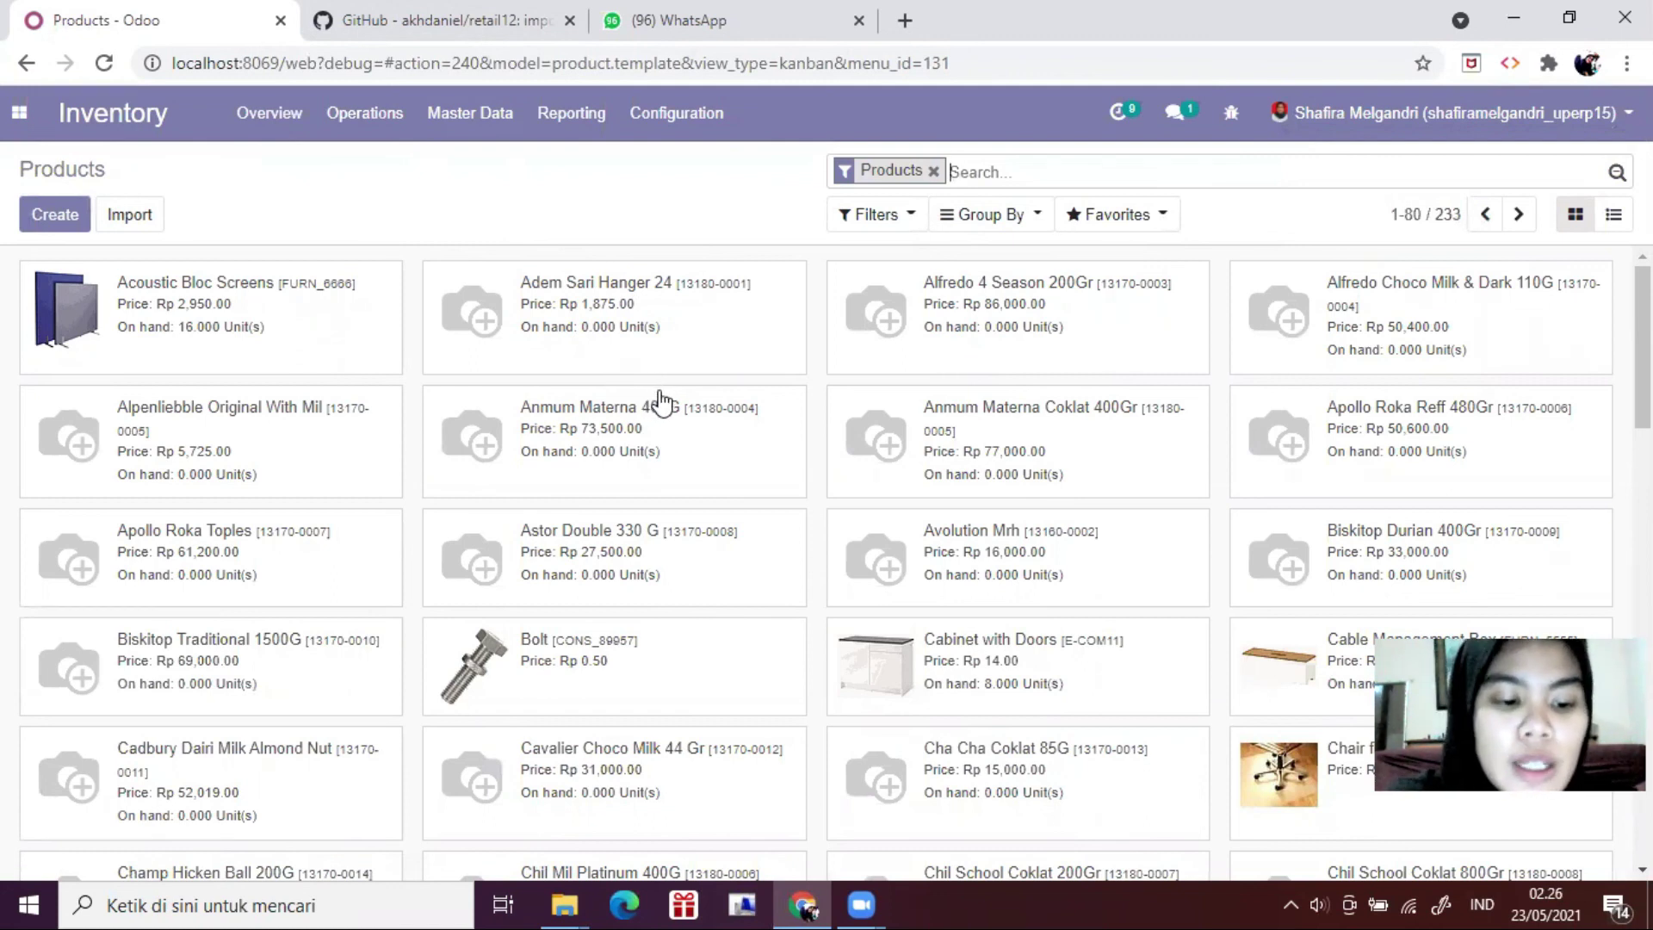
{"action": "left_click", "coordinate": [405, 21]}
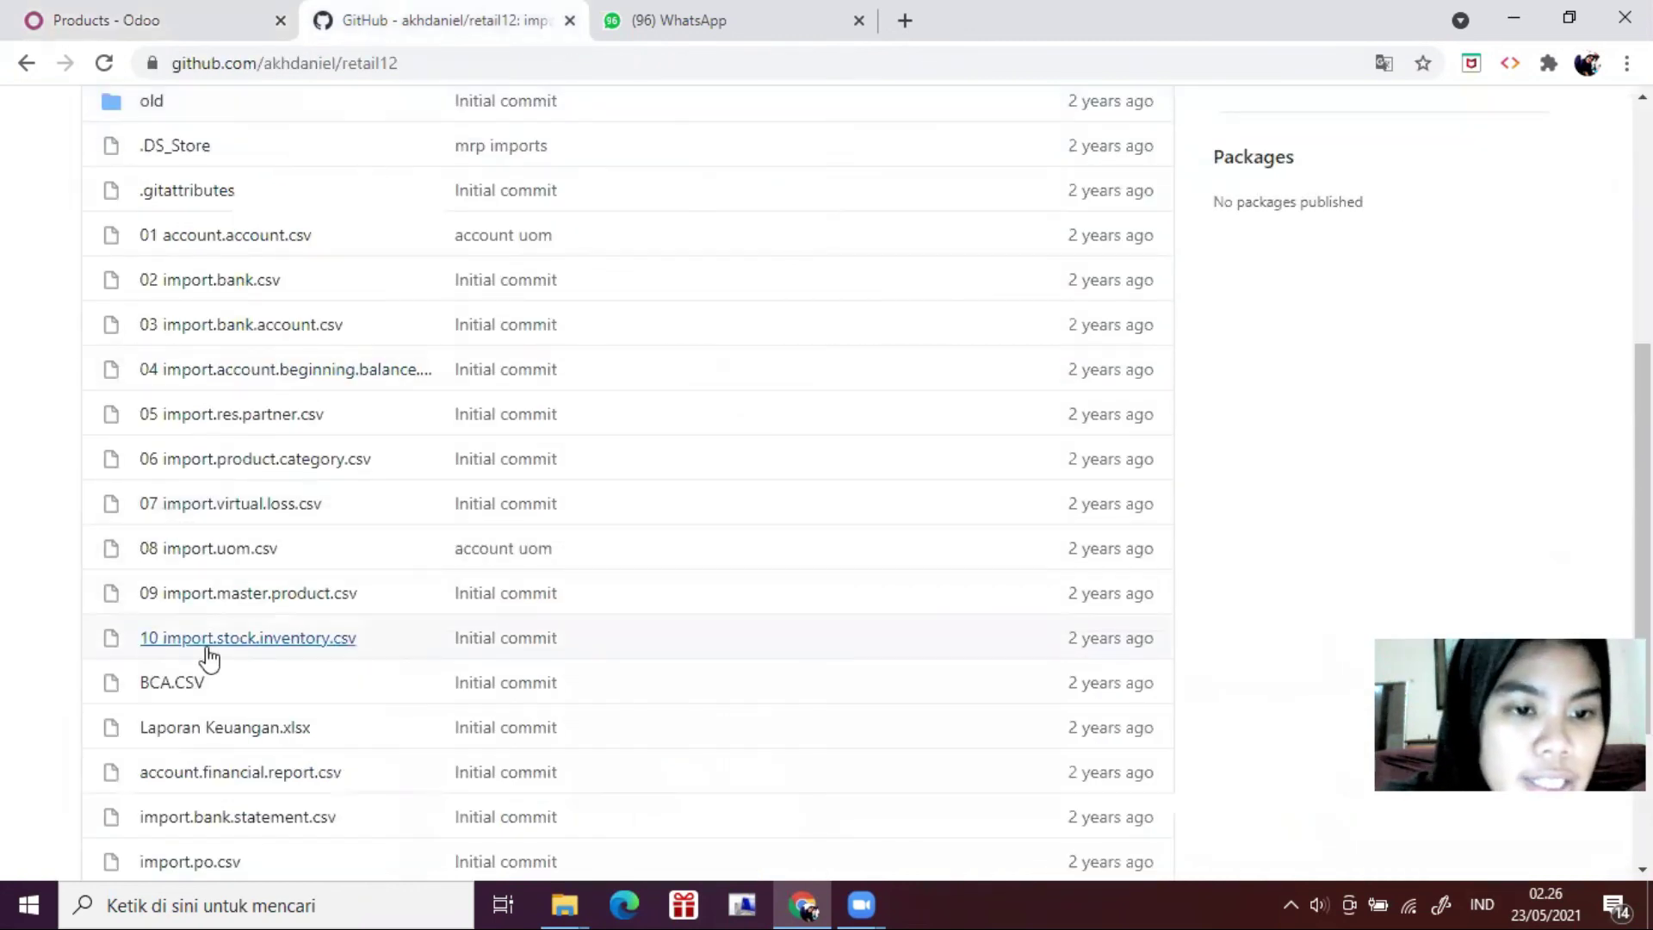
{"action": "left_click", "coordinate": [173, 14]}
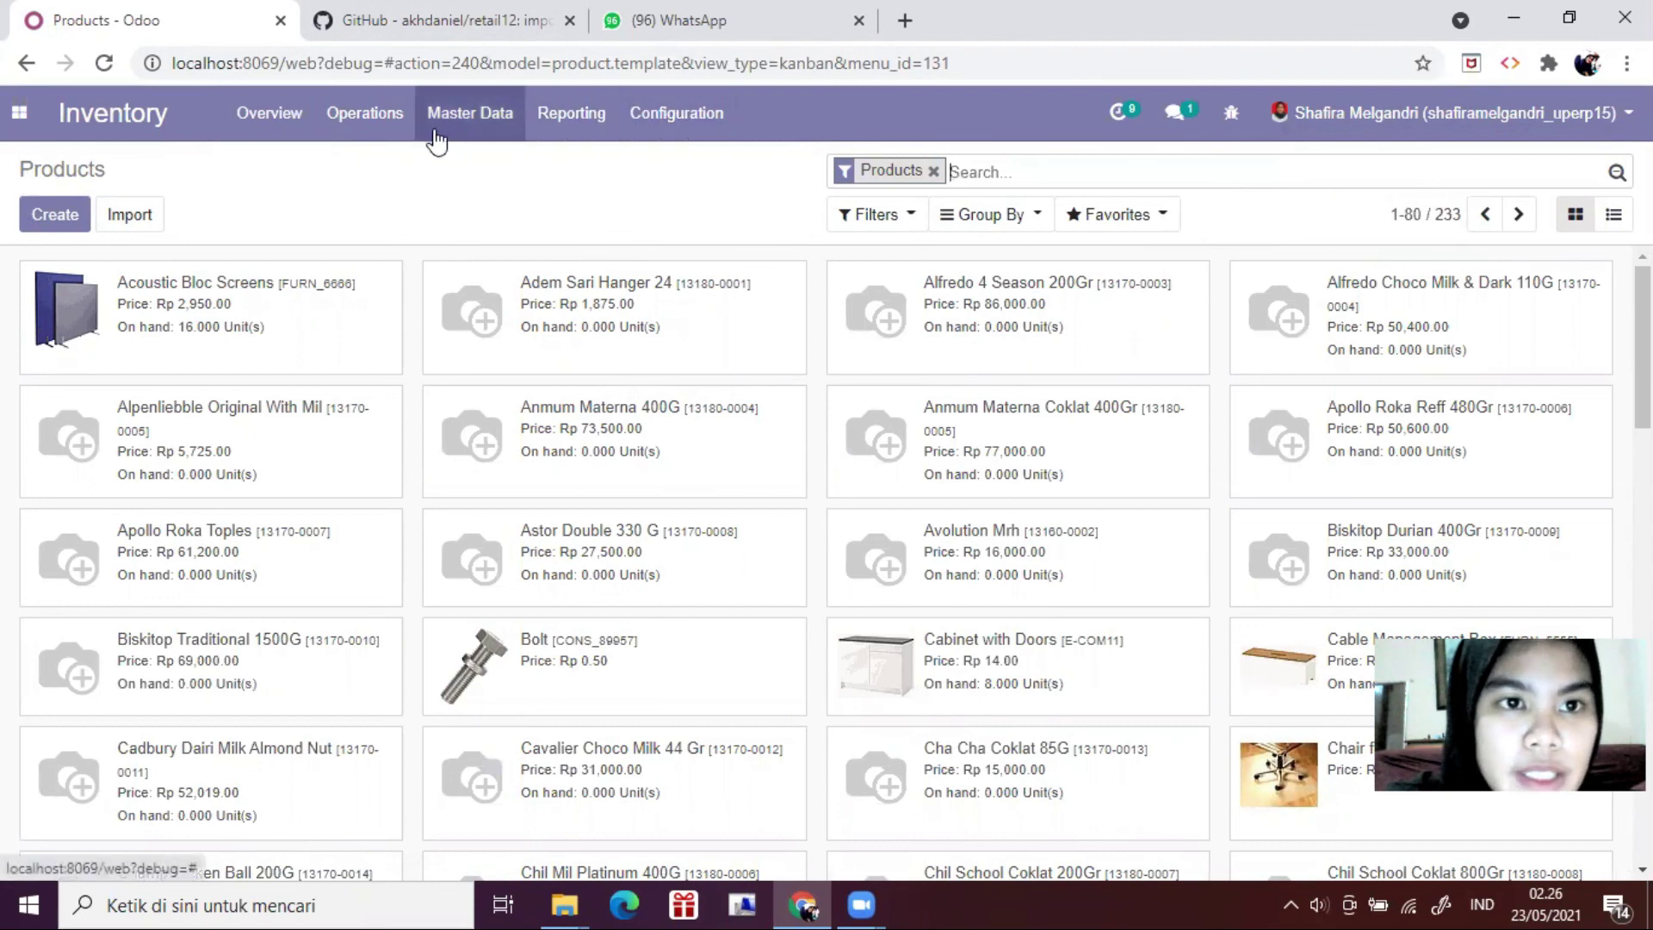
Step: Open Inventory Adjustments and load the 10 import.stock.inventory CSV file into its import
{"action": "left_click", "coordinate": [365, 114]}
{"action": "left_click", "coordinate": [444, 197]}
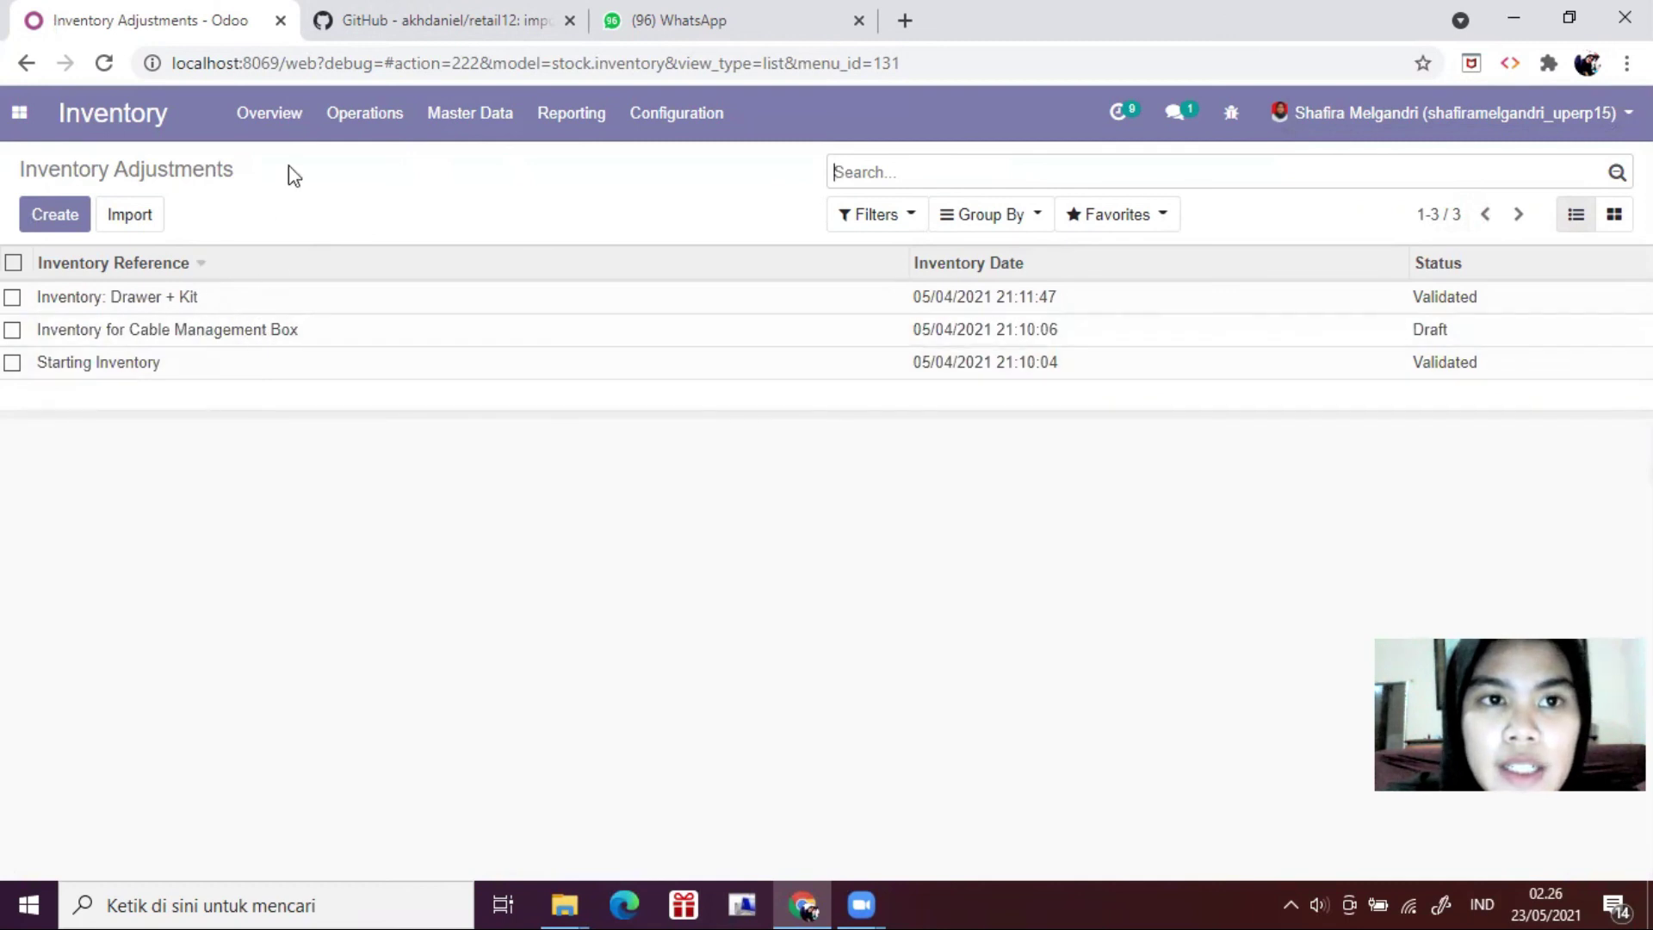
{"action": "left_click", "coordinate": [139, 232]}
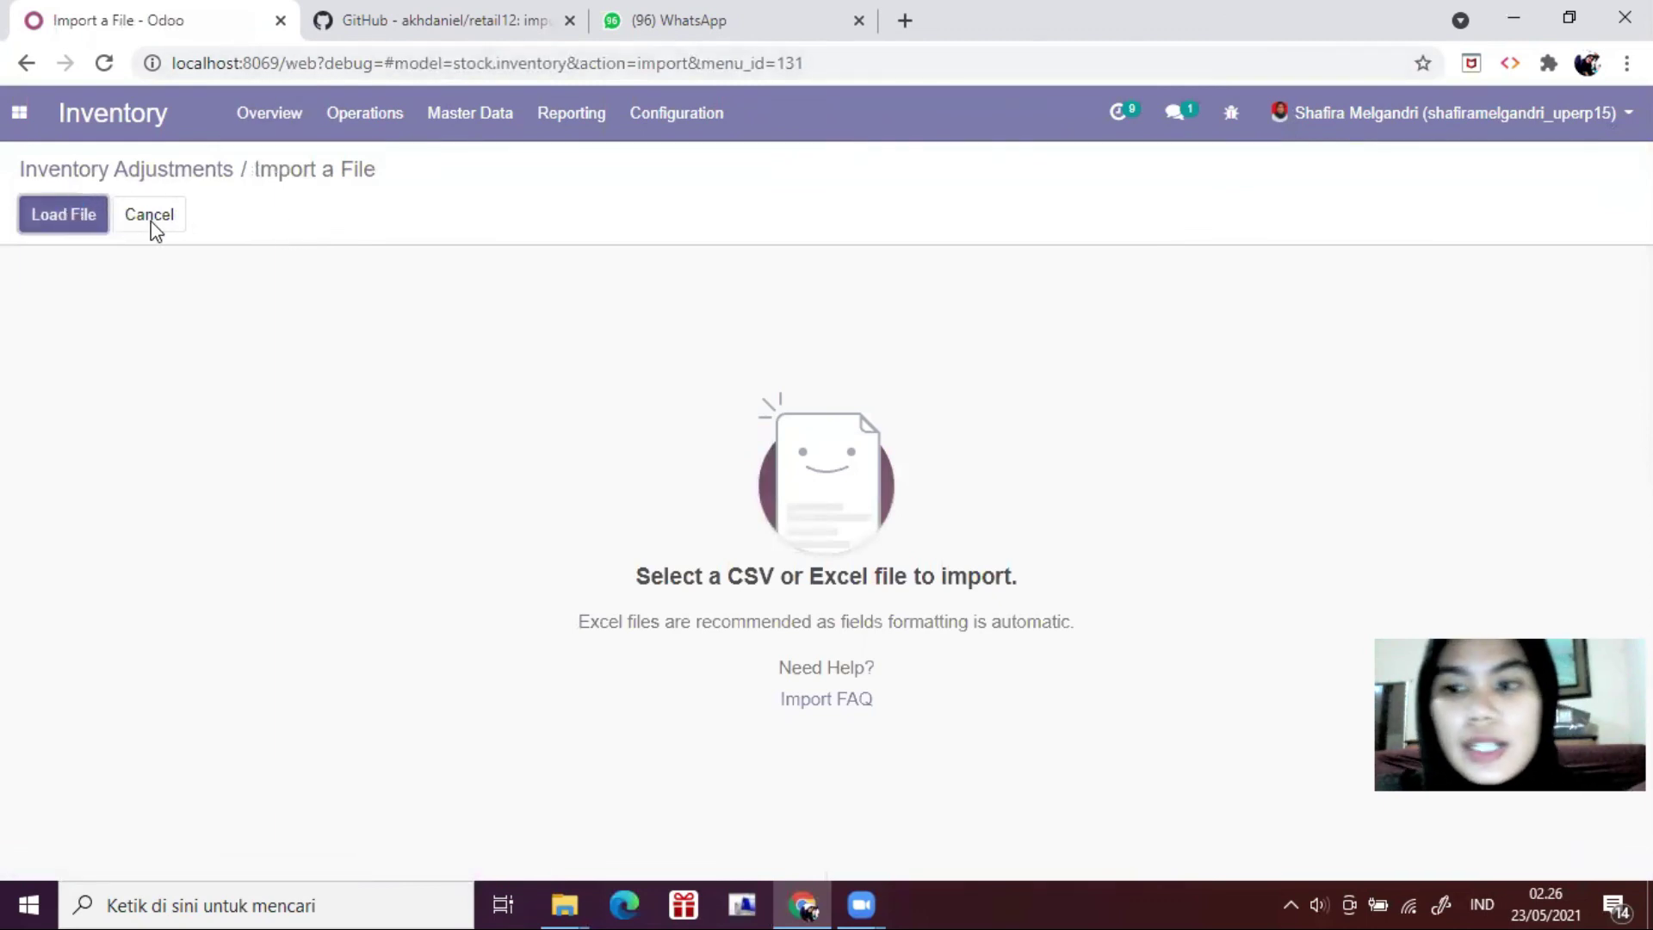
{"action": "scroll", "coordinate": [443, 351], "scroll_direction": "down", "scroll_amount": 3}
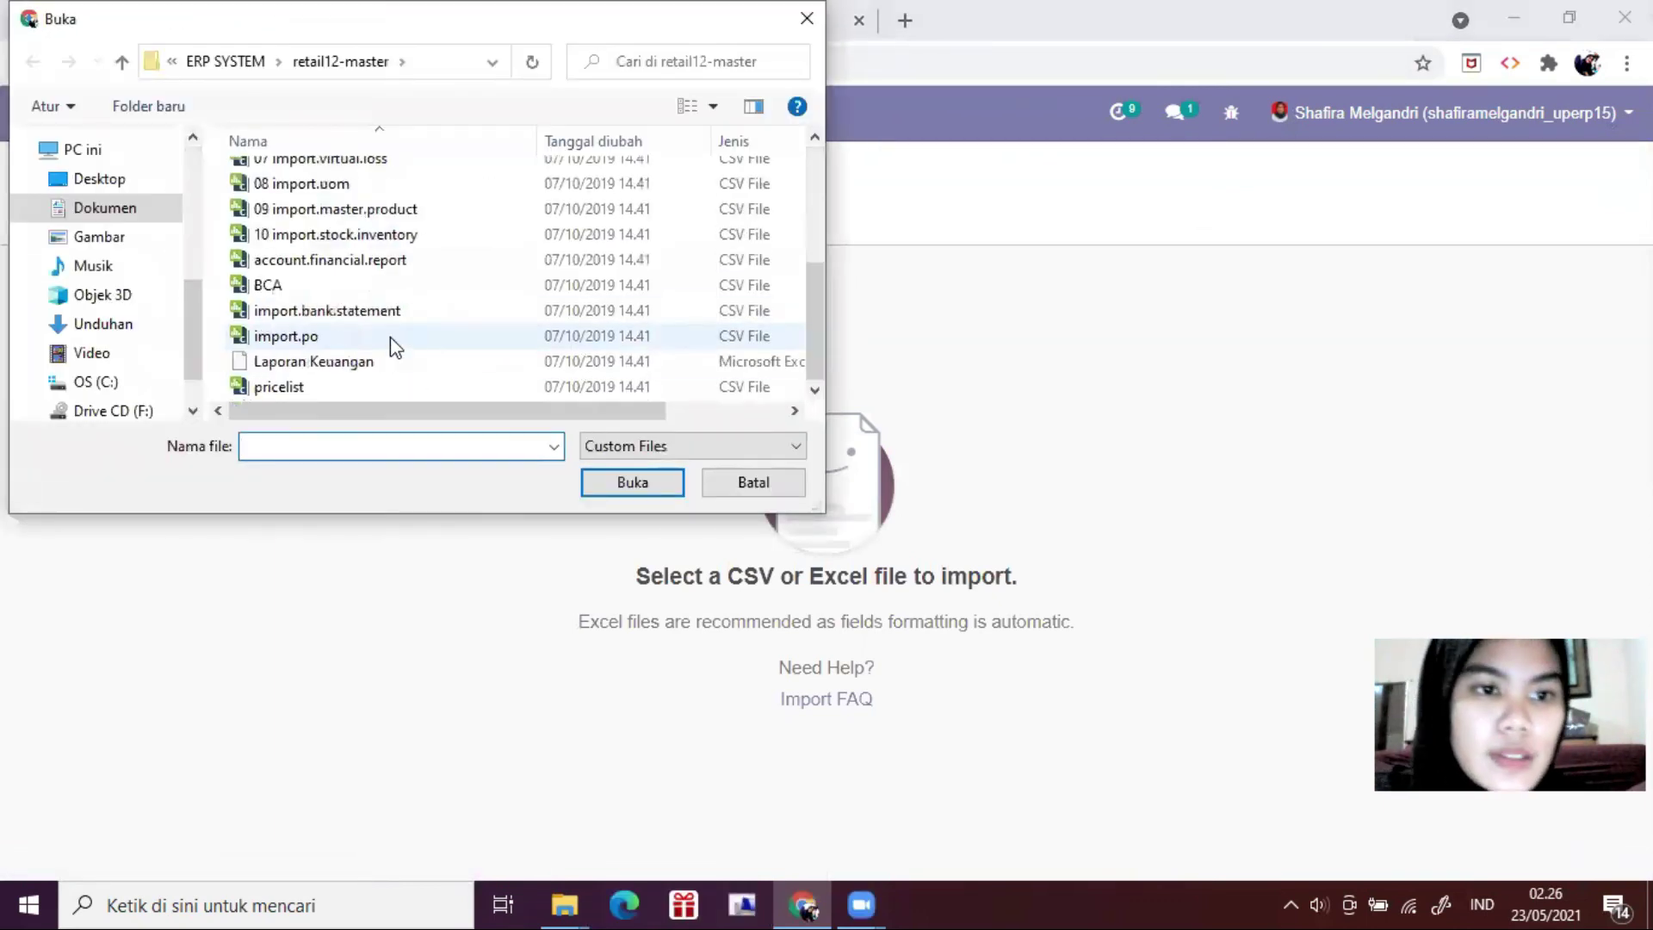
{"action": "double_click", "coordinate": [454, 243]}
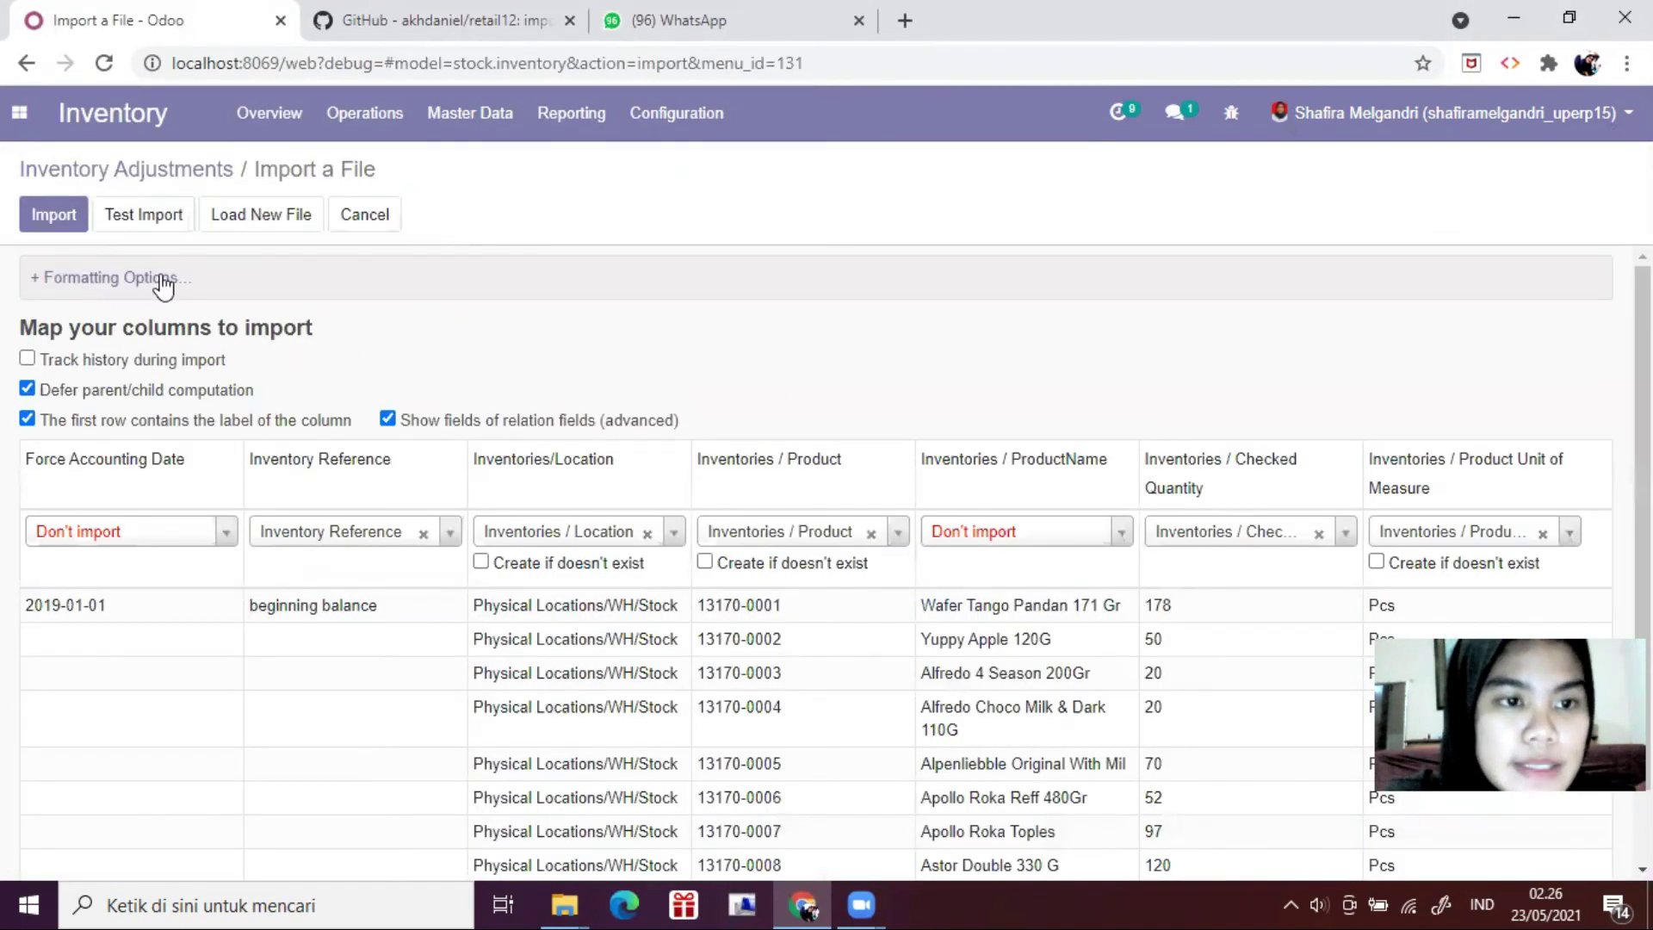
Step: Test and import the beginning balance stock inventory, and check the GitHub file list for further numbered import files
{"action": "left_click", "coordinate": [137, 222]}
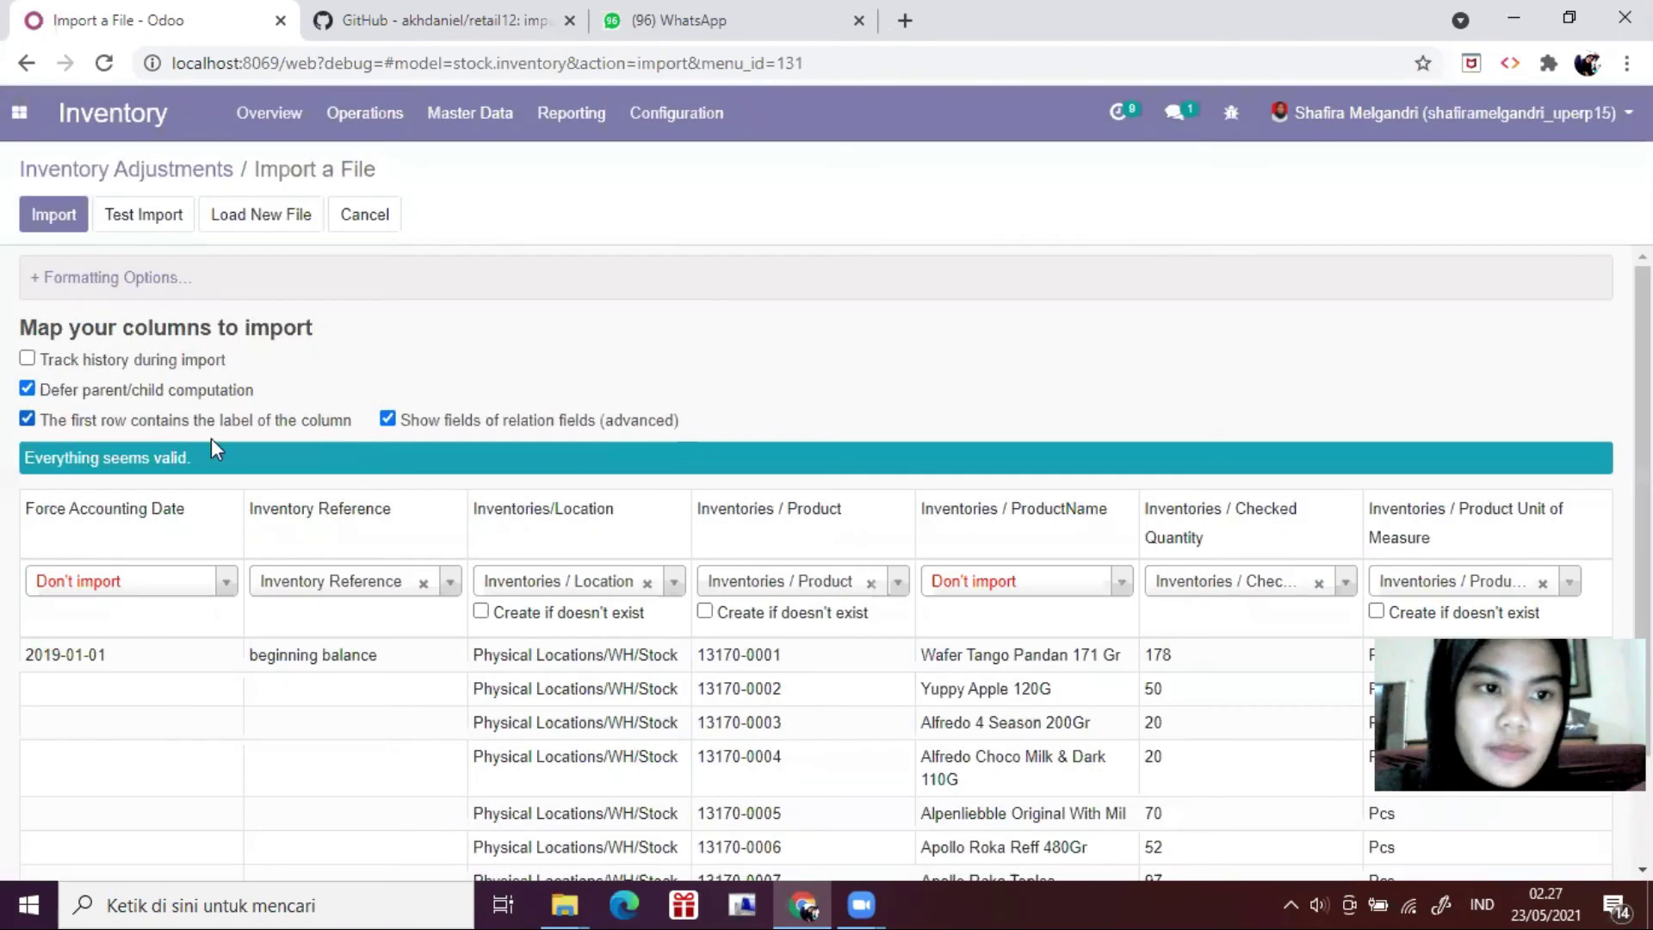
{"action": "left_click", "coordinate": [45, 222]}
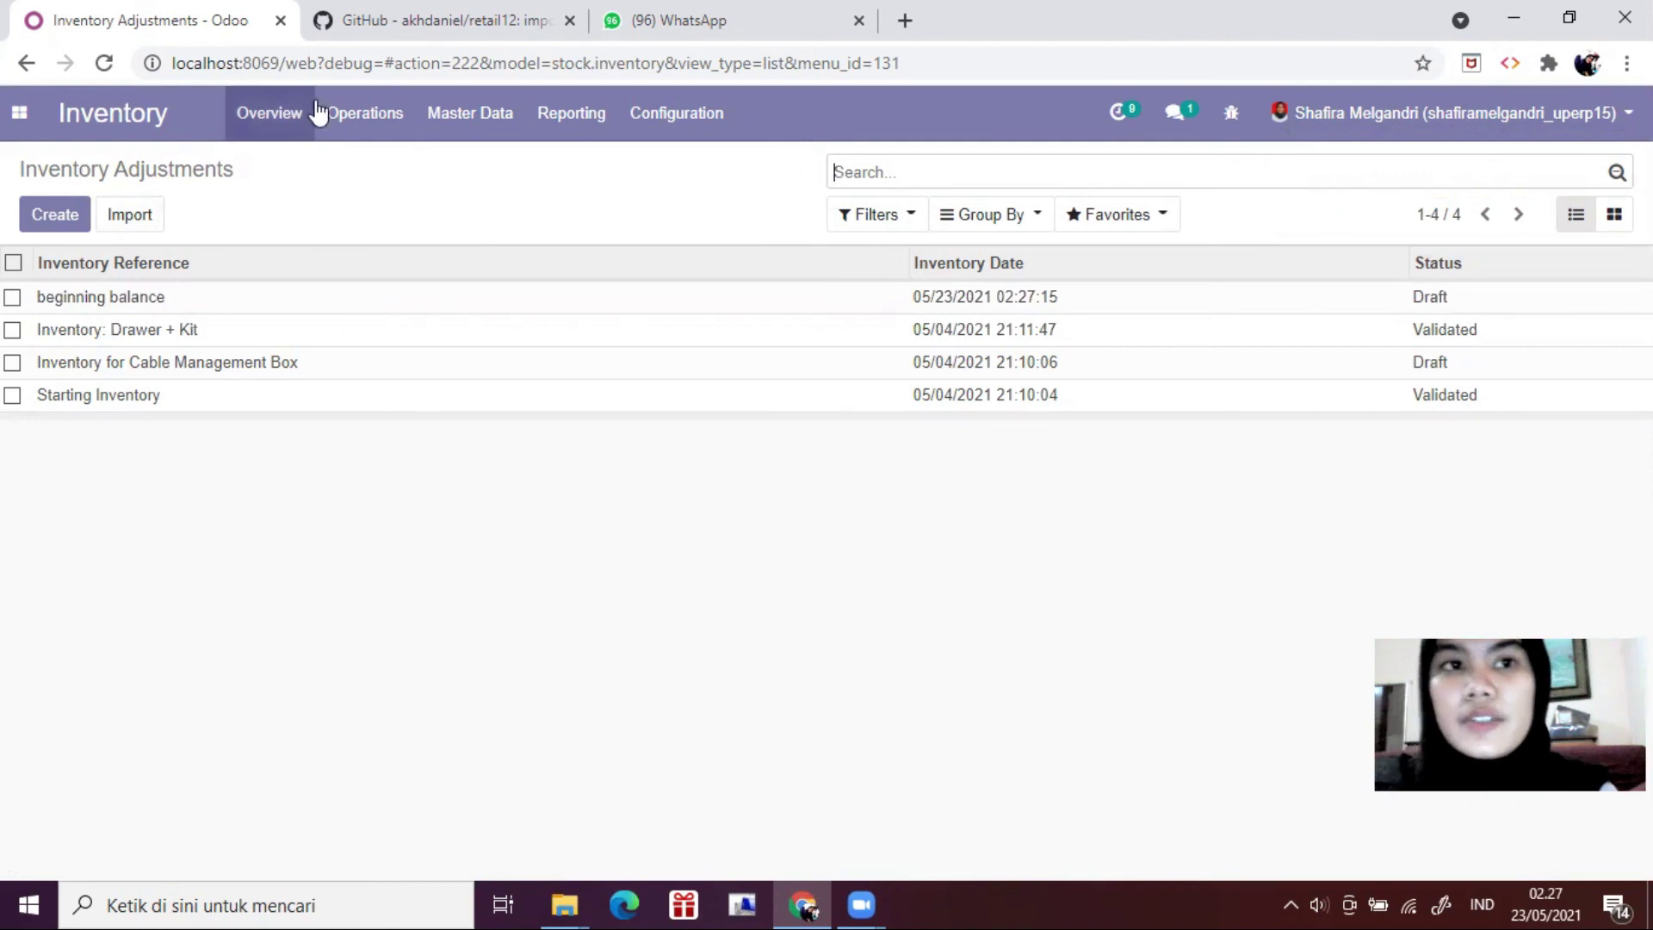
{"action": "left_click", "coordinate": [375, 40]}
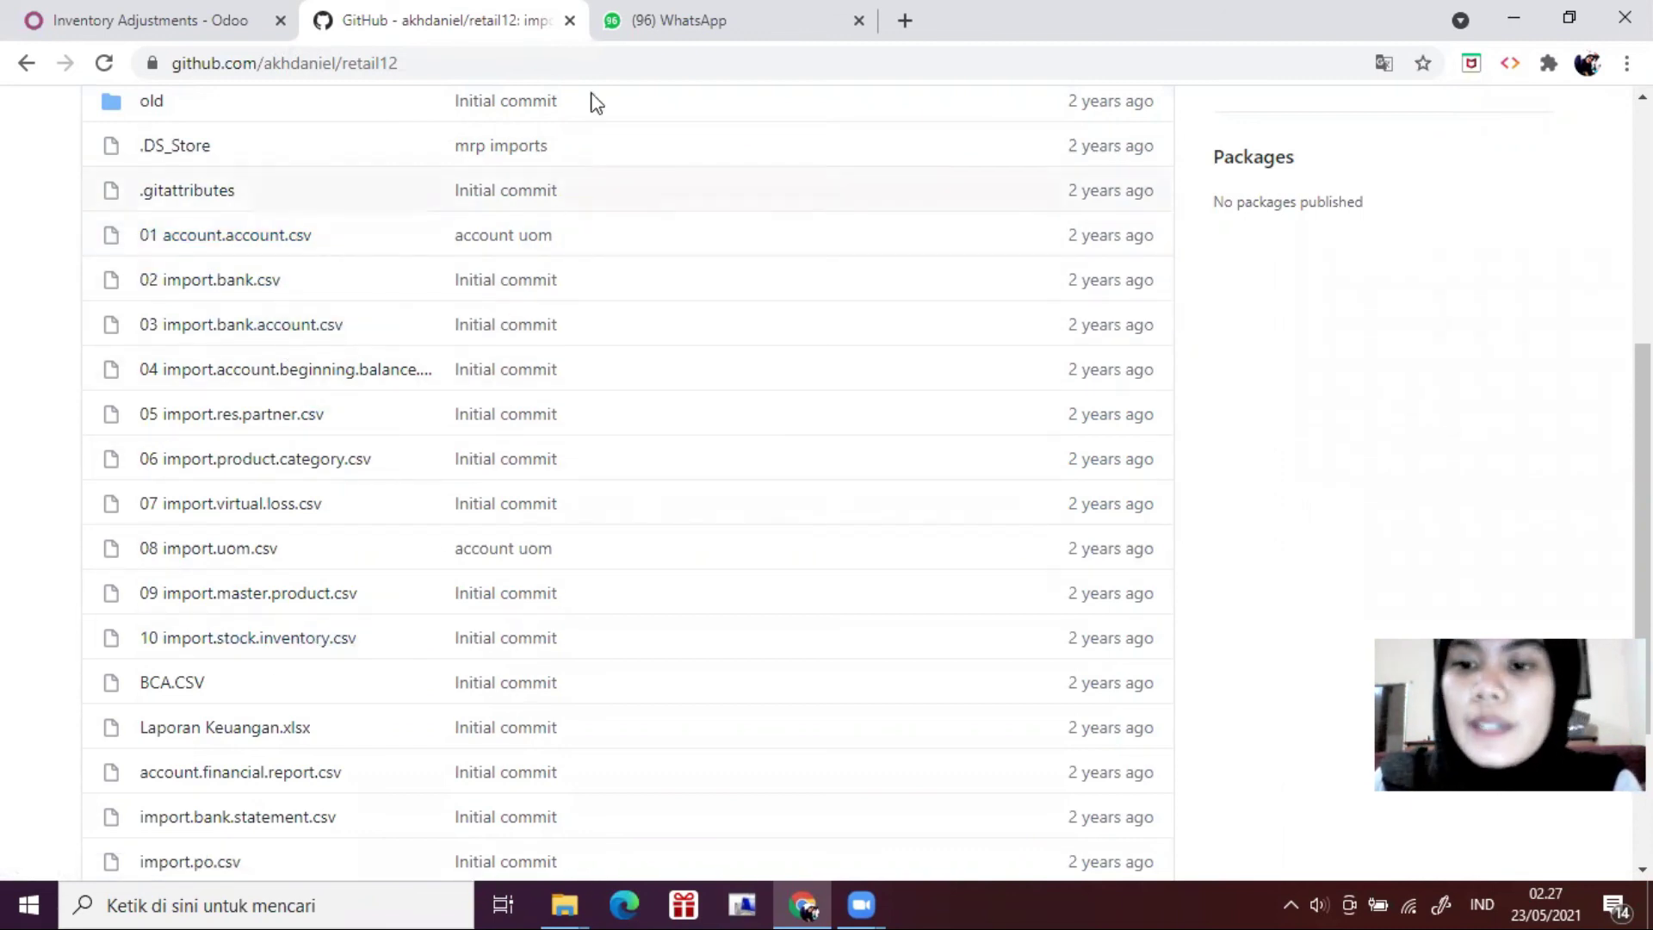
{"action": "left_click", "coordinate": [207, 11]}
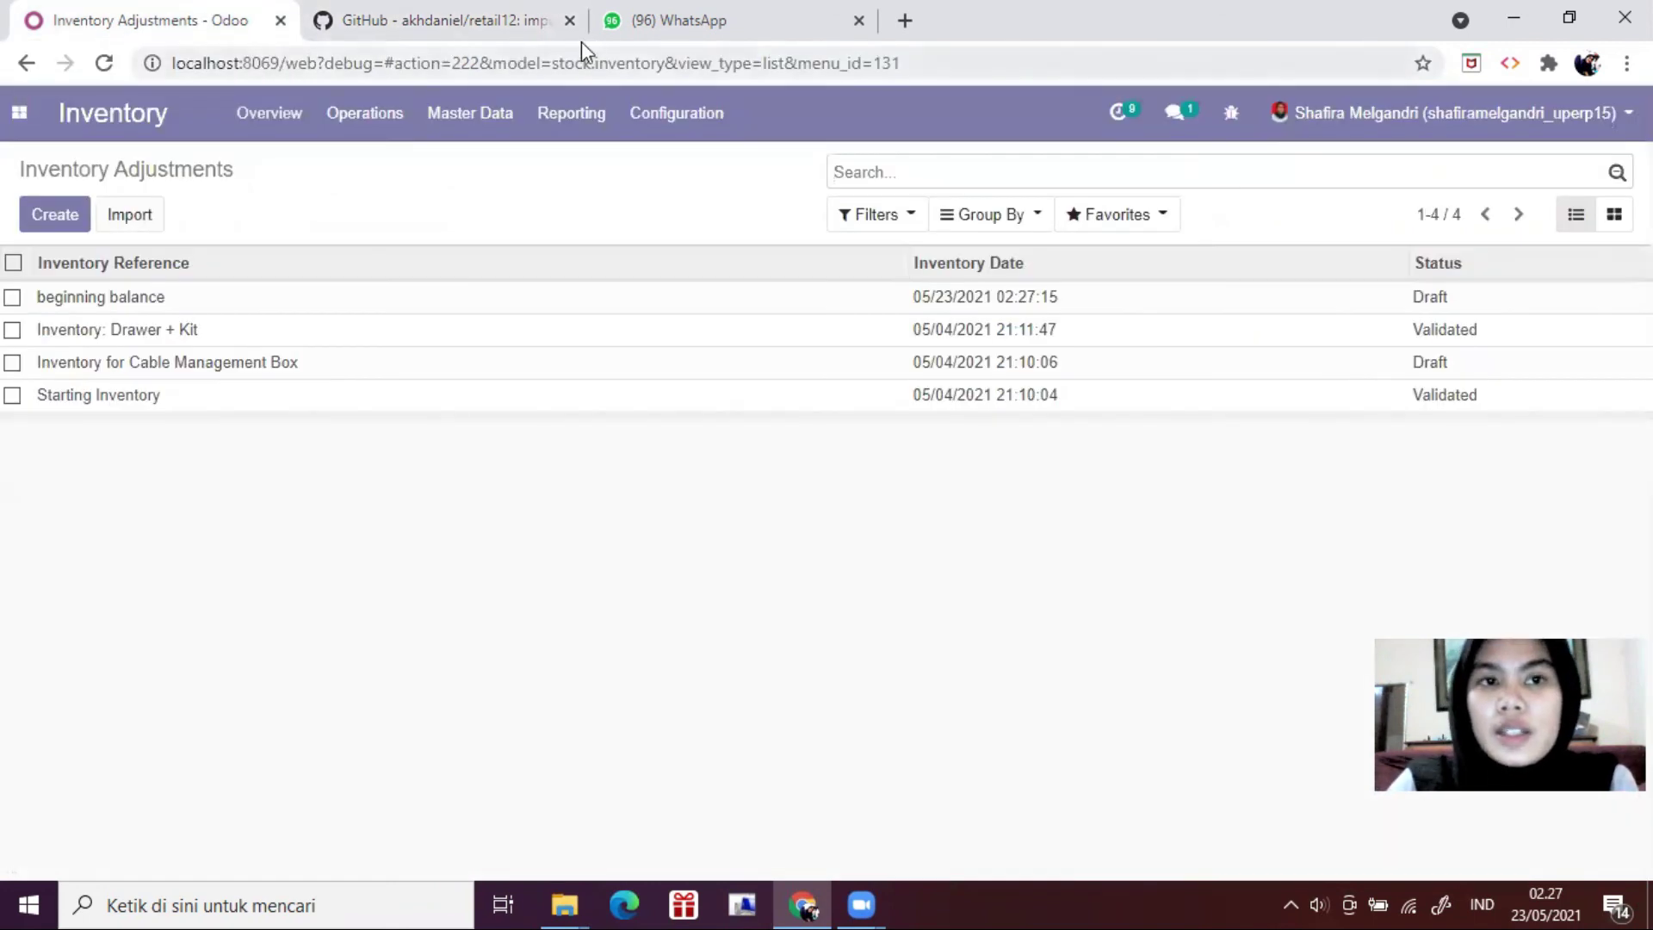